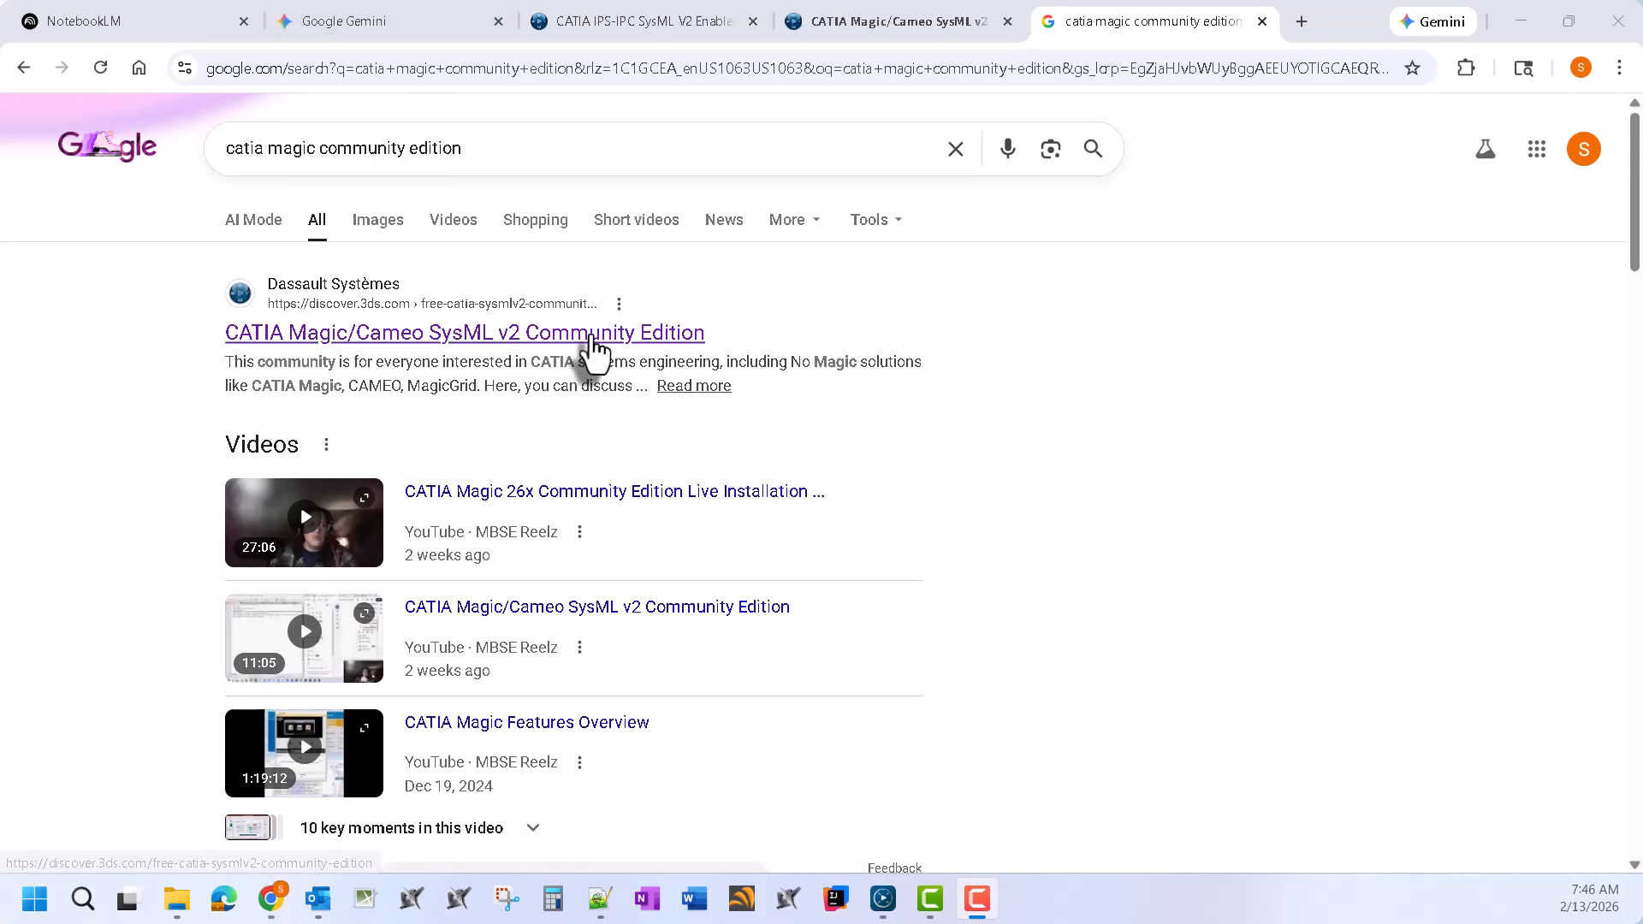
Open the 'CATIA Magic/Cameo SysML v2 Community Edition' result from the Google search
click(589, 338)
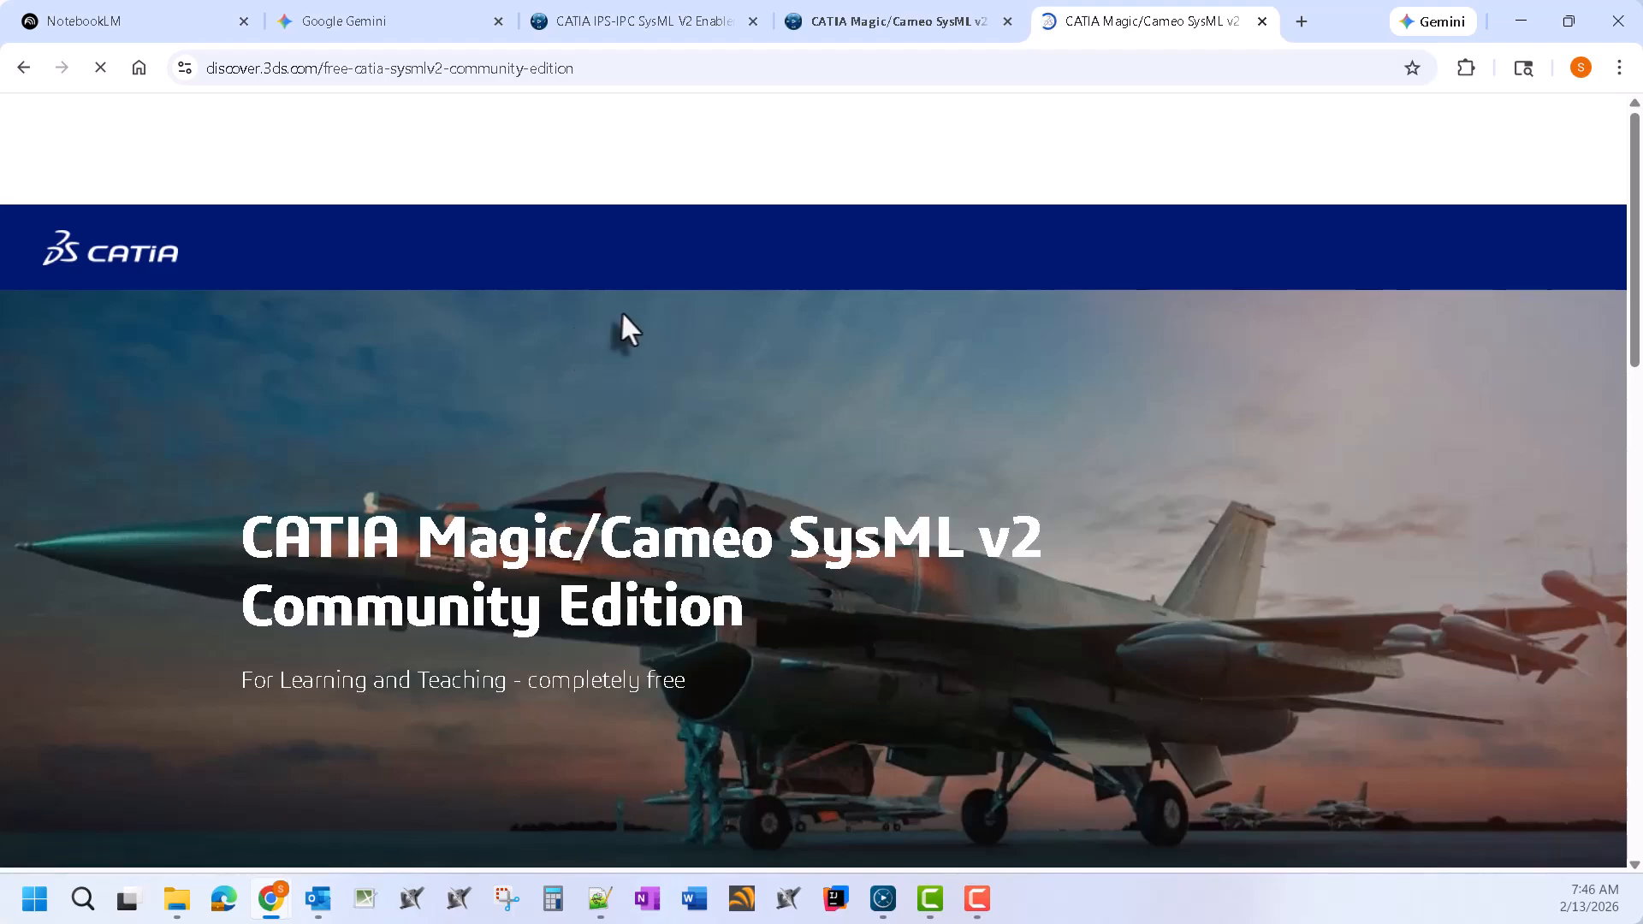
Read the Community Edition overview, noting the 500 major elements limit and Free of Charge line
scroll(623, 331, down, 3)
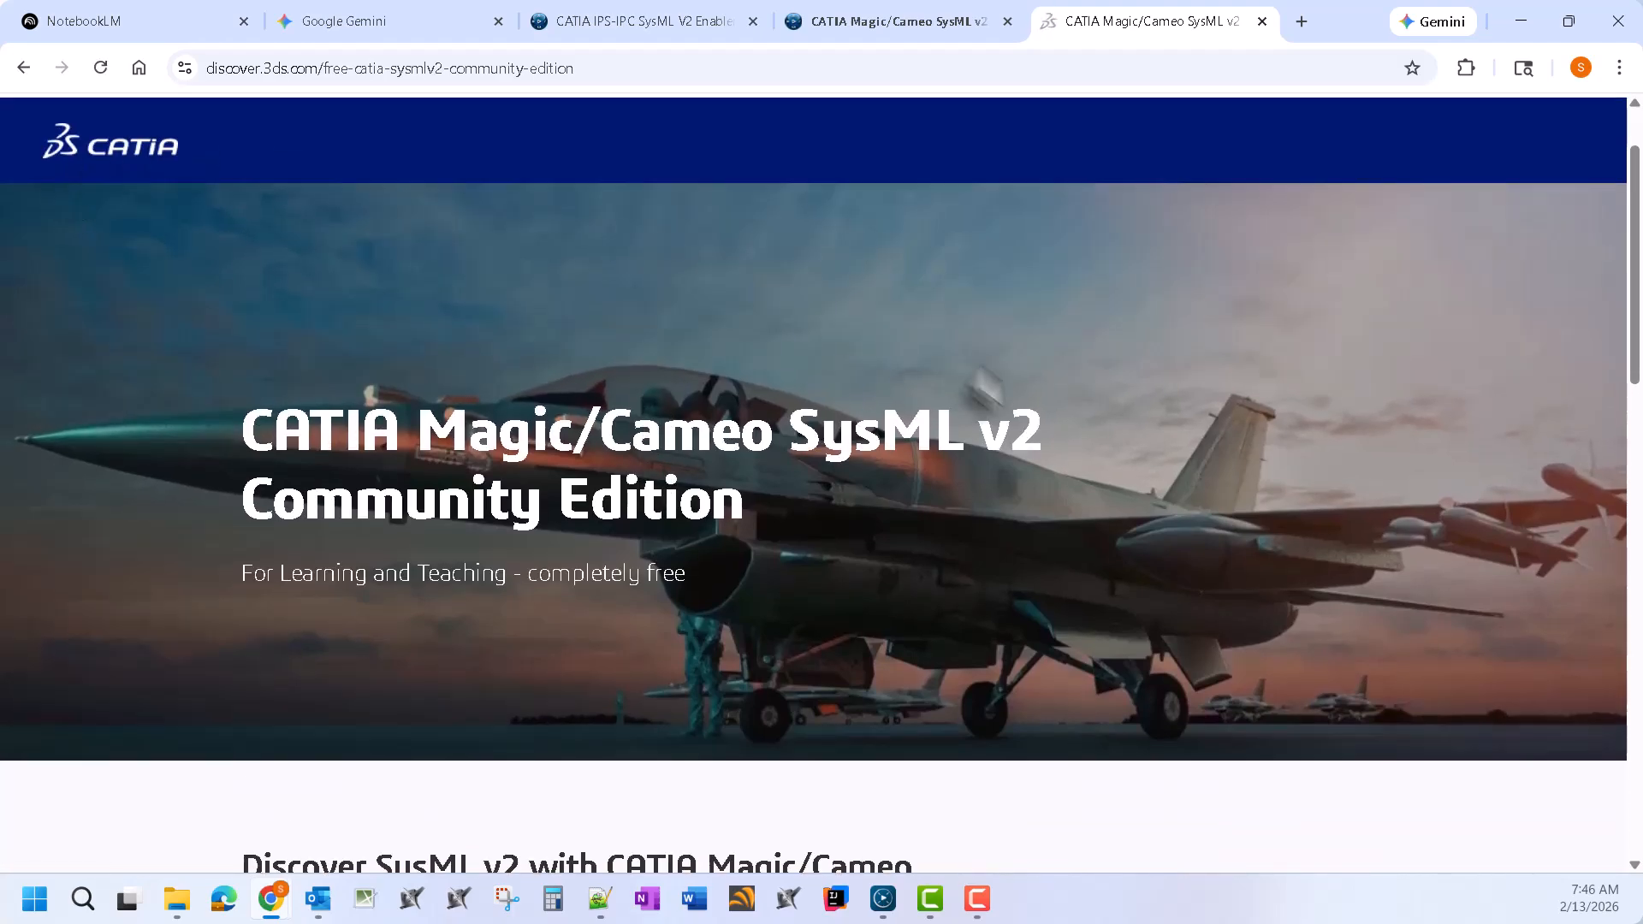
scroll(1015, 520, down, 10)
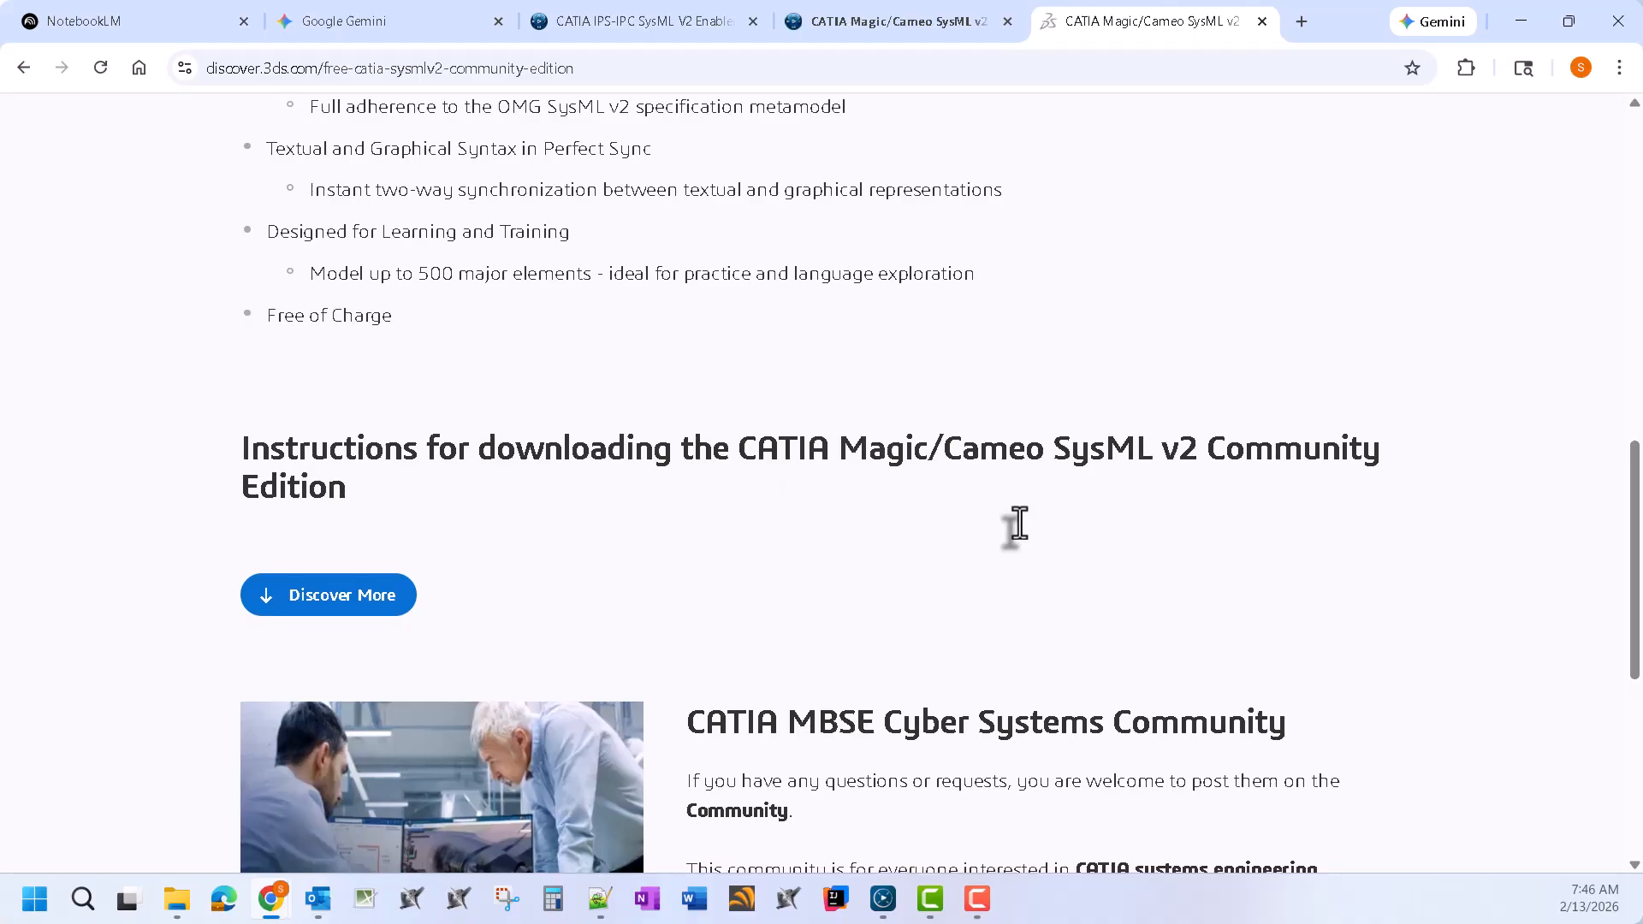
scroll(1018, 524, down, 2)
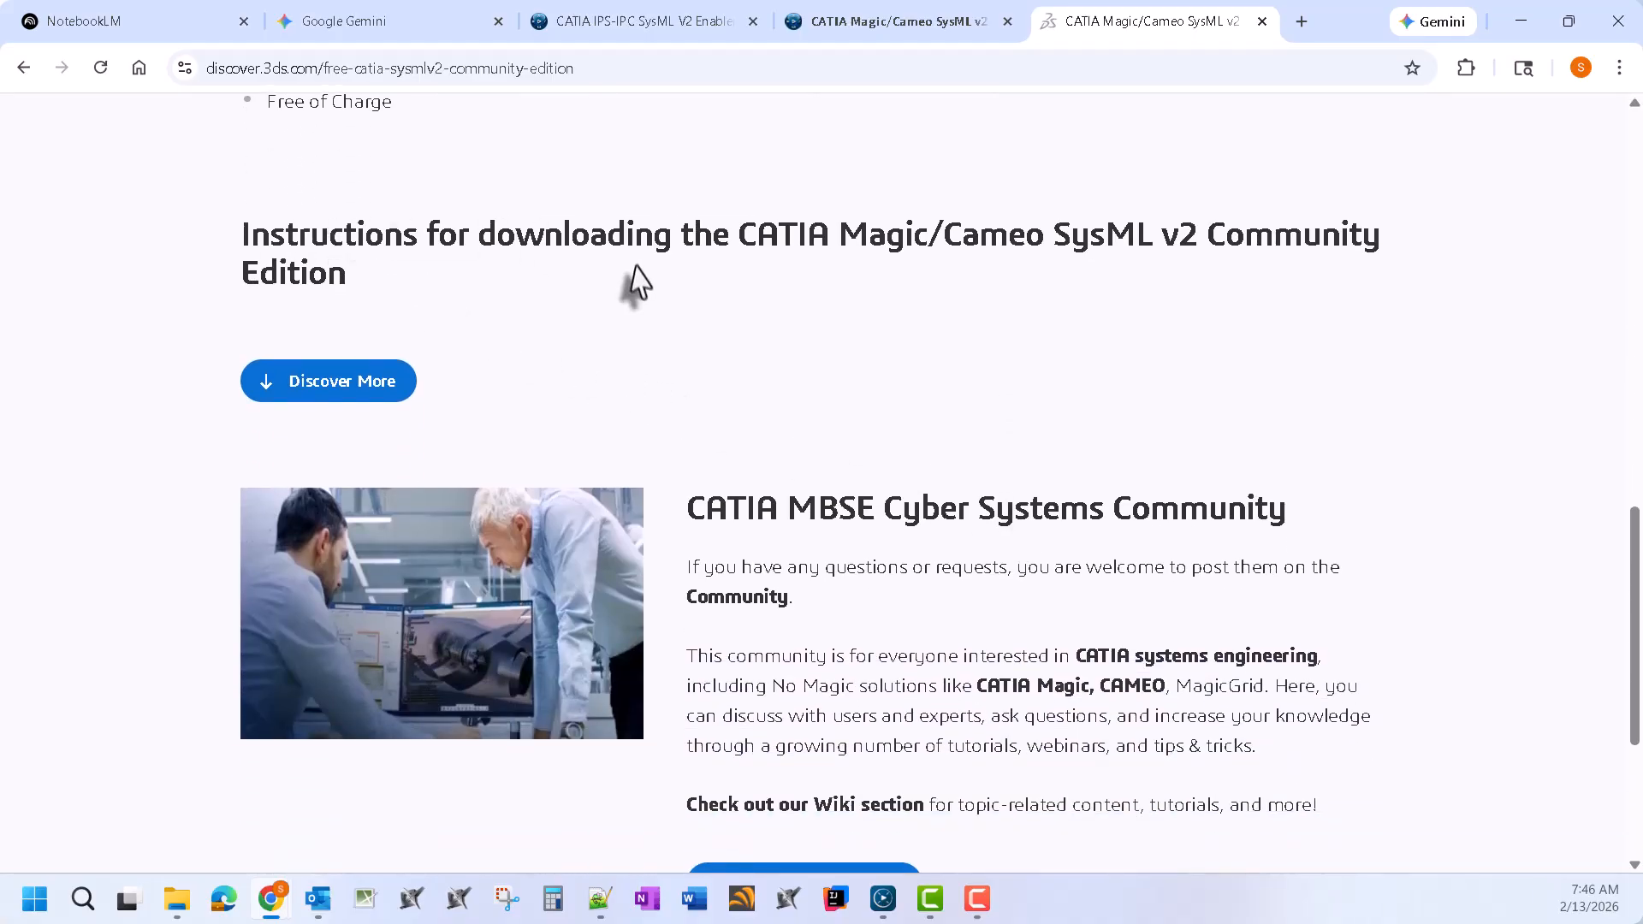
scroll(460, 390, down, 1)
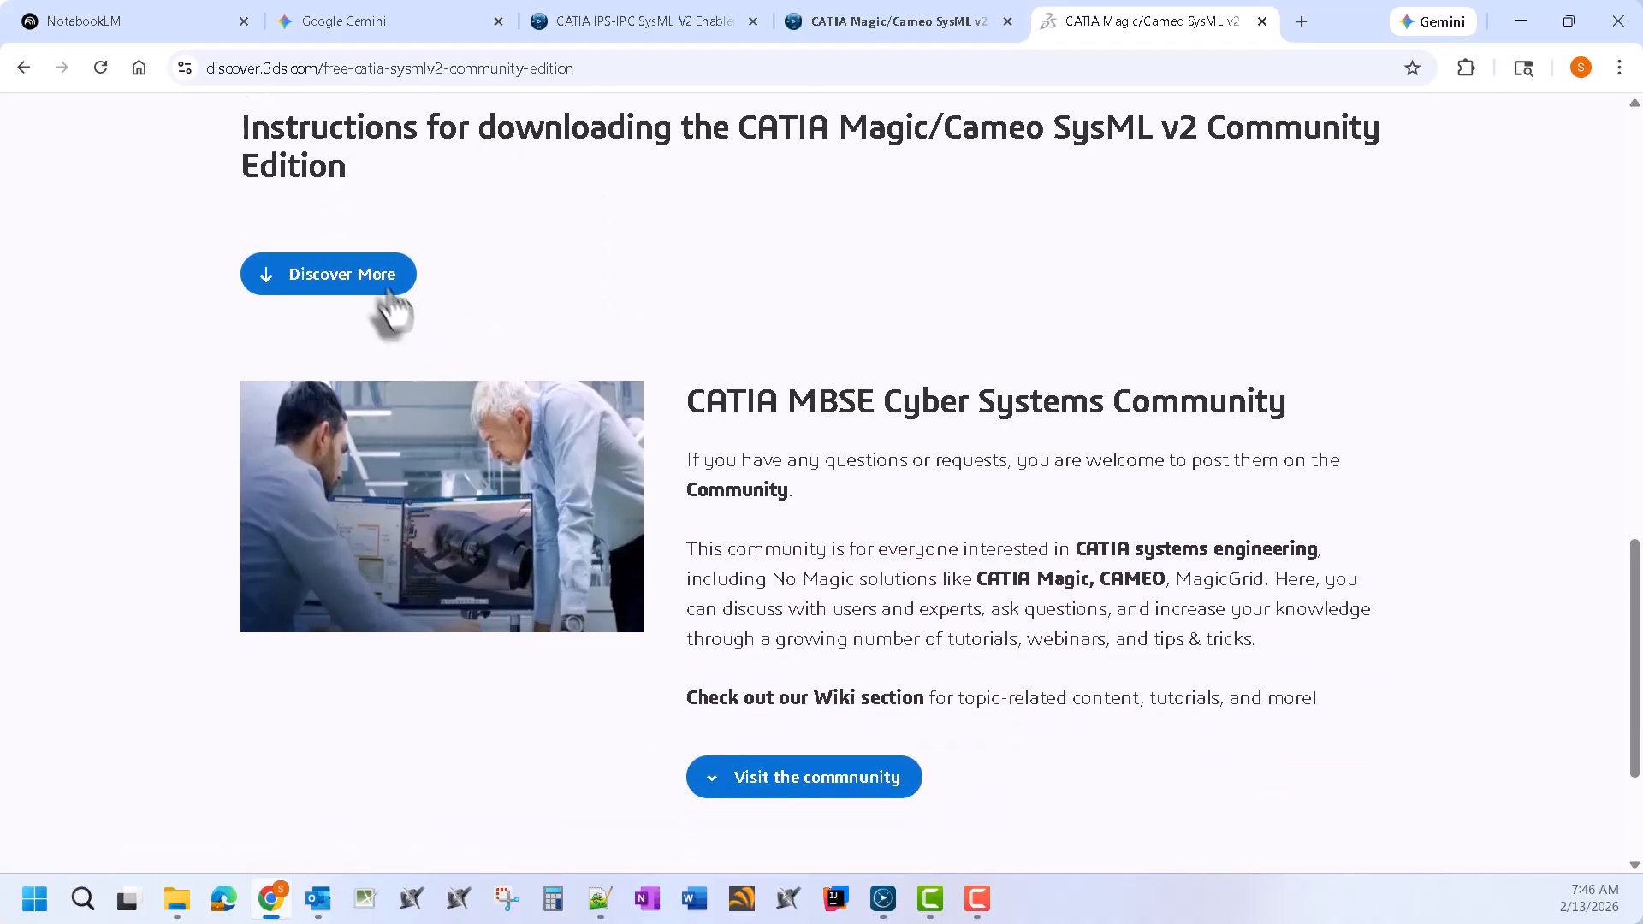
scroll(912, 372, up, 2)
scroll(914, 432, up, 4)
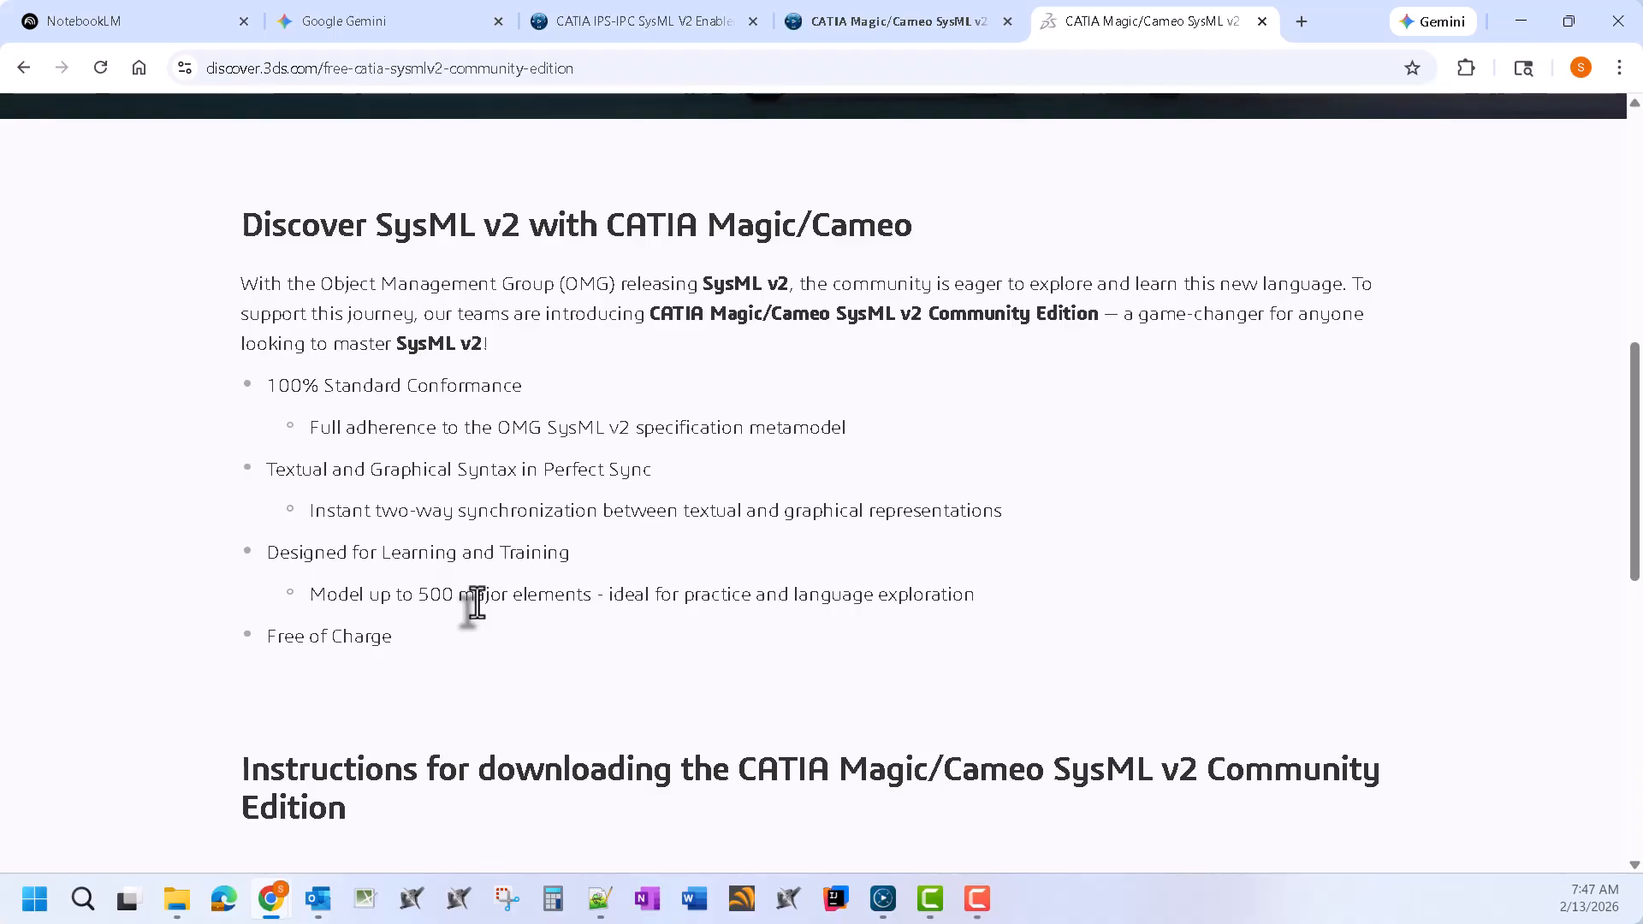
drag(412, 594, 462, 595)
click(681, 593)
drag(267, 635, 411, 653)
click(616, 664)
Follow Discover More under the downloading instructions heading to the documentation
scroll(601, 638, down, 5)
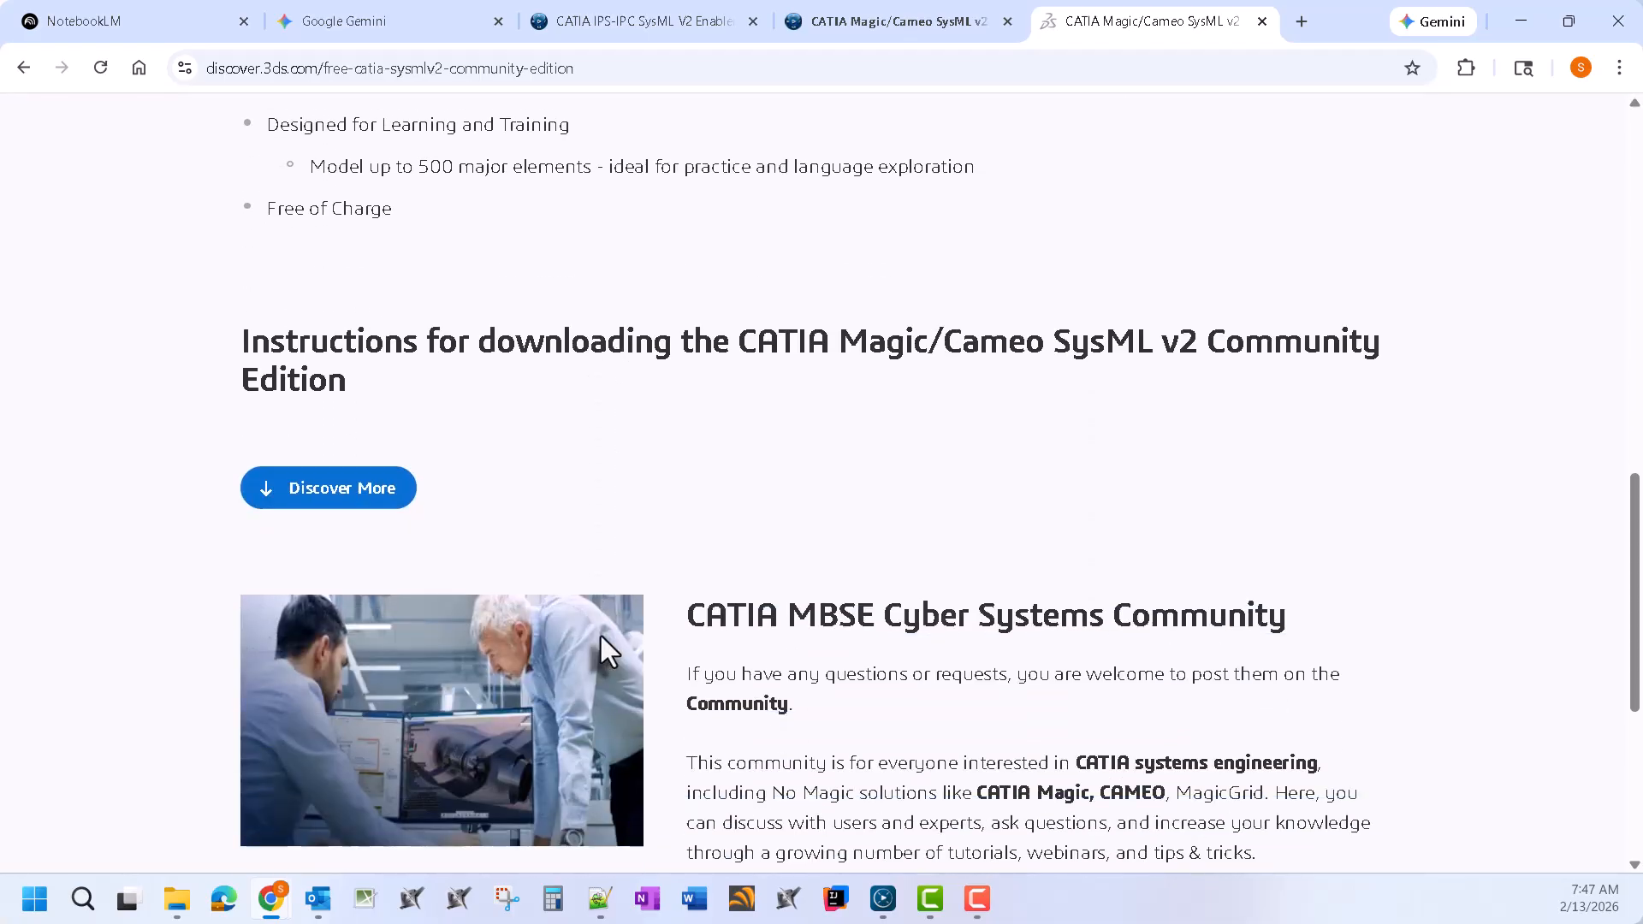
scroll(553, 455, down, 4)
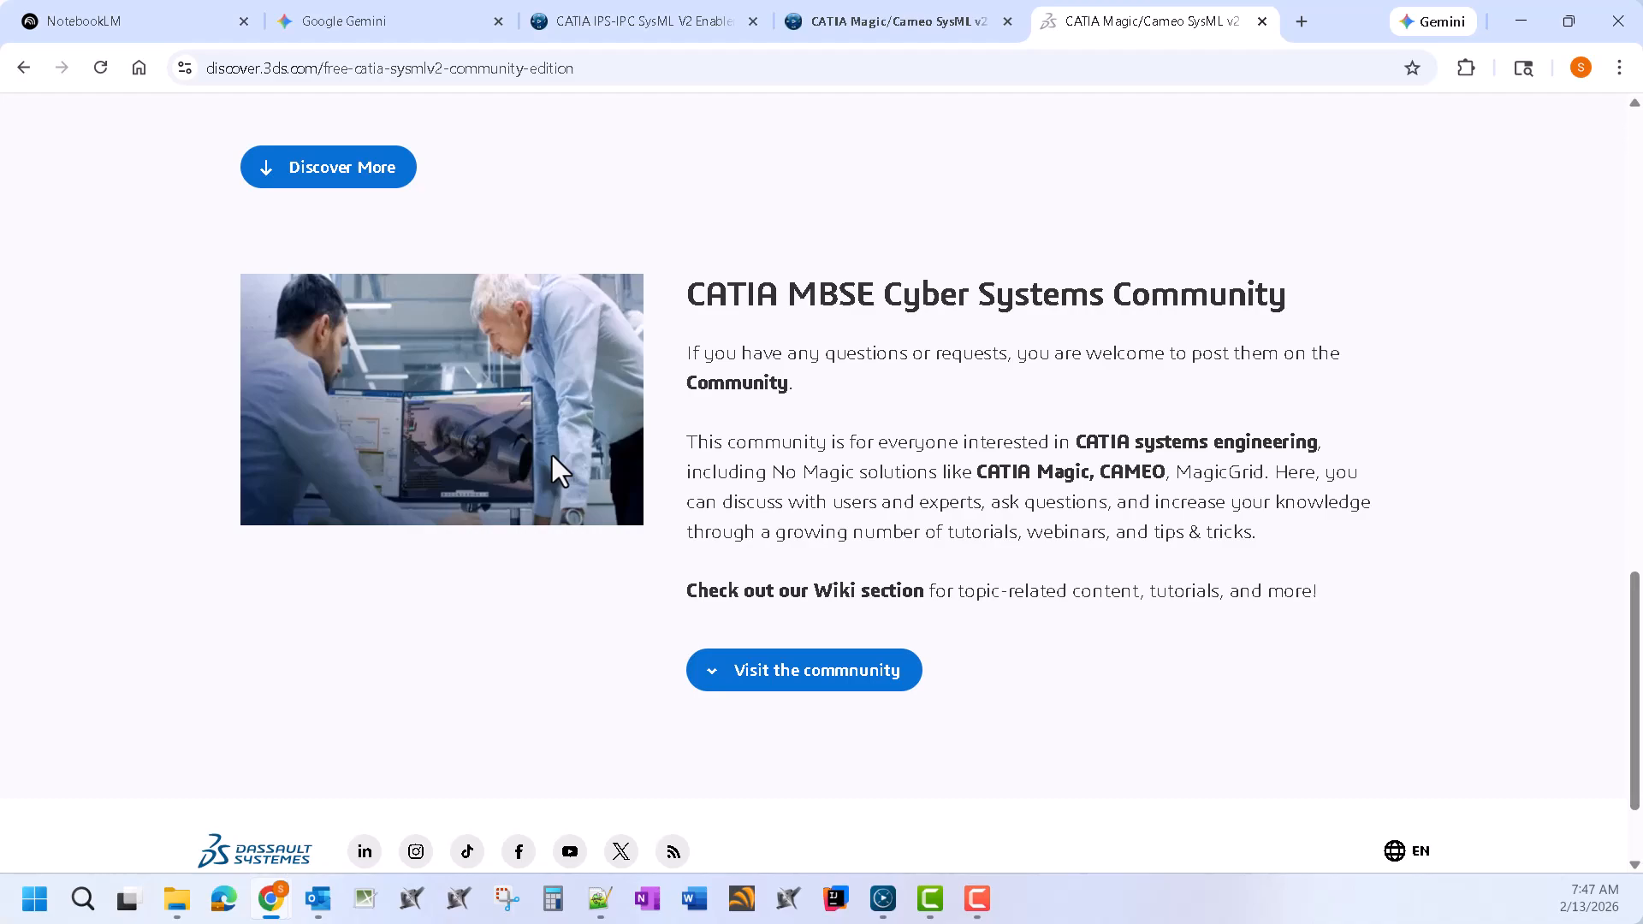
scroll(551, 452, up, 3)
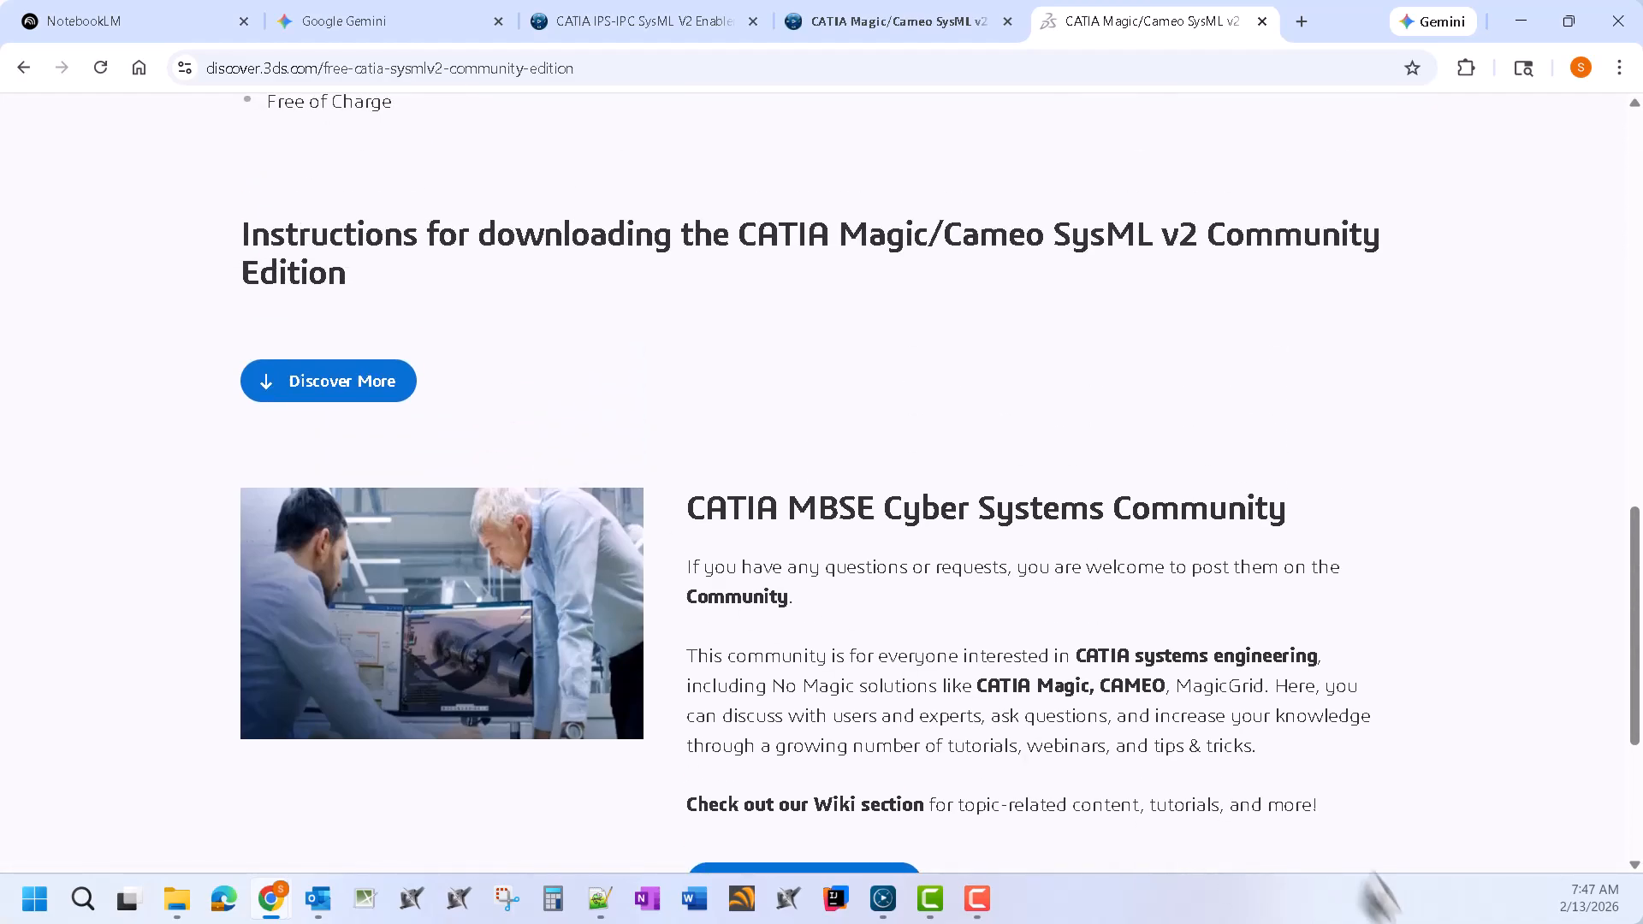
scroll(637, 609, up, 3)
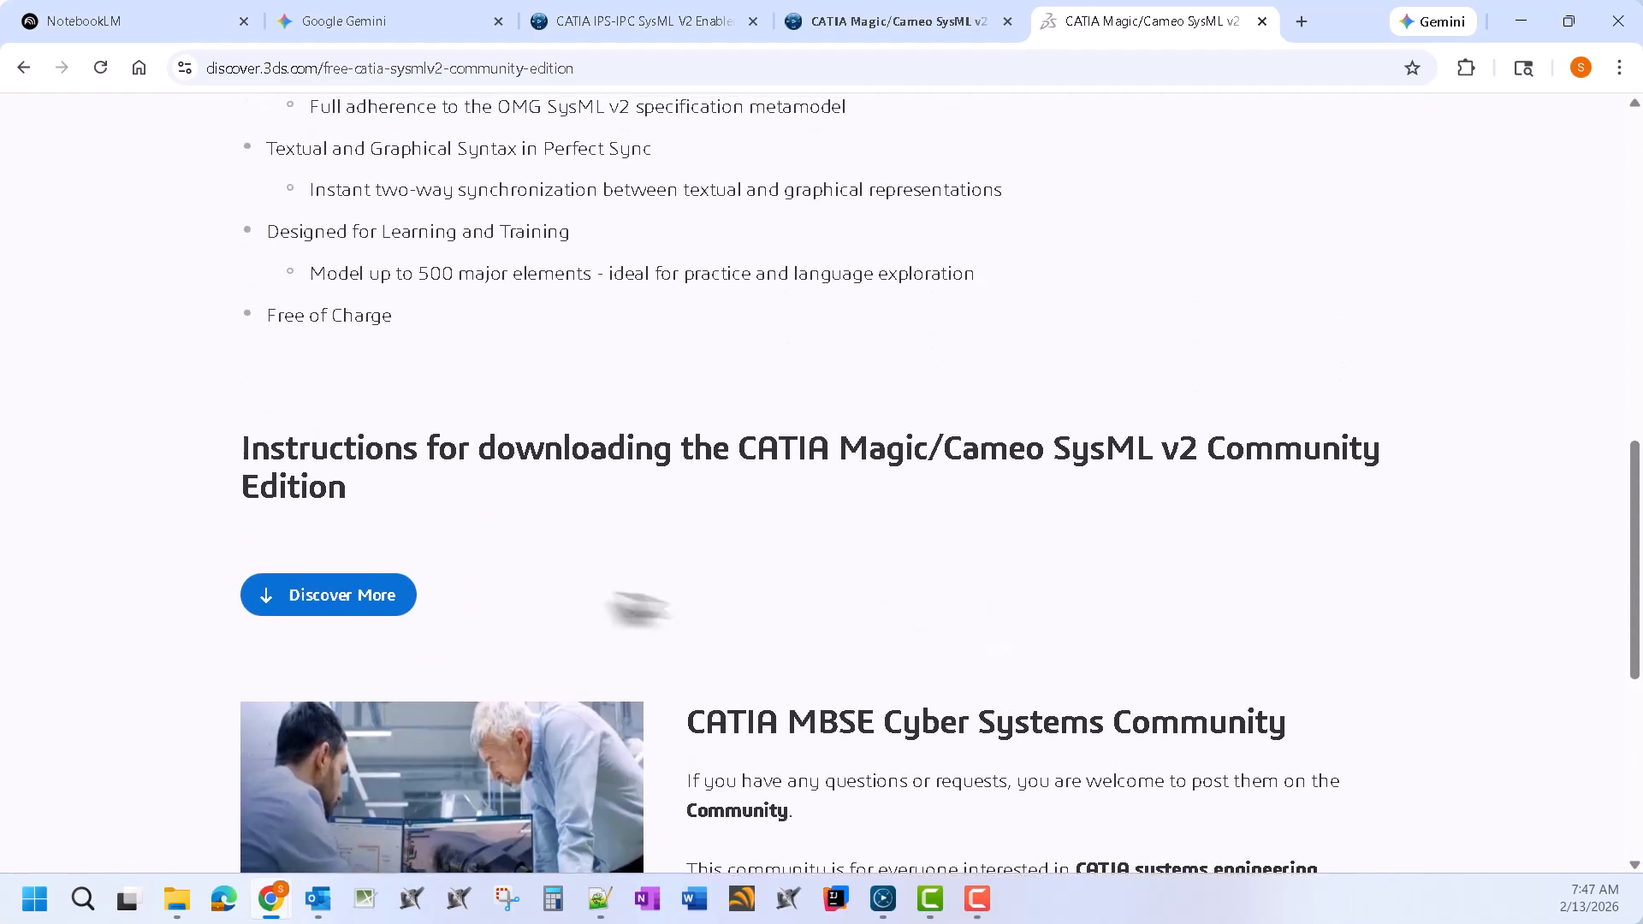
click(323, 603)
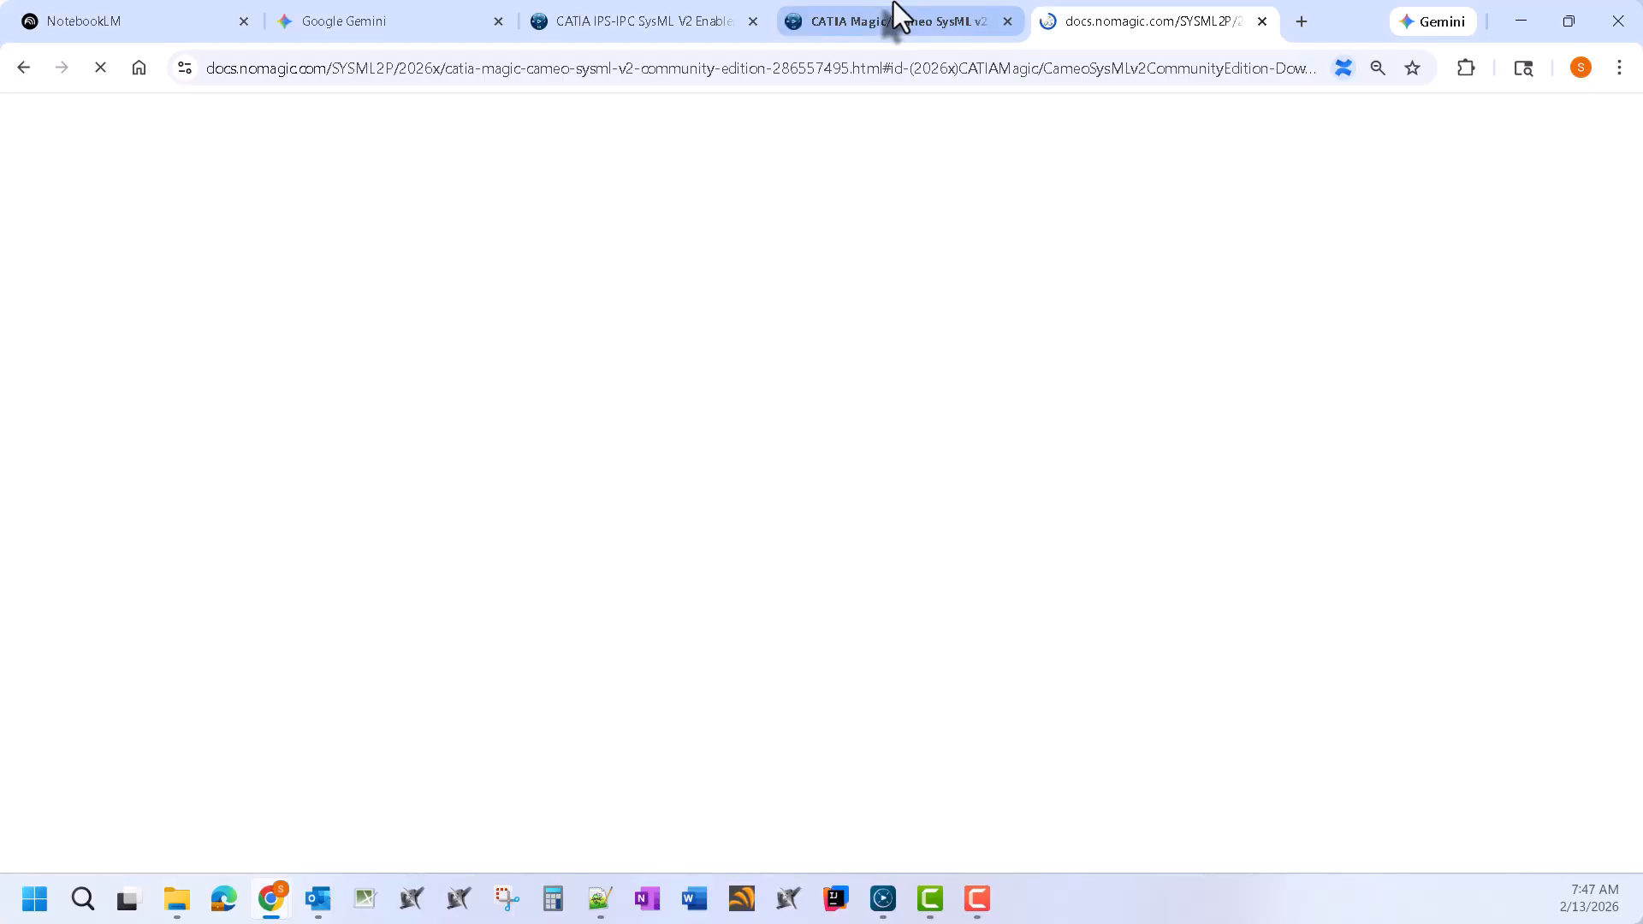
Read the 3DSwym Community Edition announcement post's list, then go back to the docs.nomagic.com tab
click(893, 5)
scroll(618, 548, down, 3)
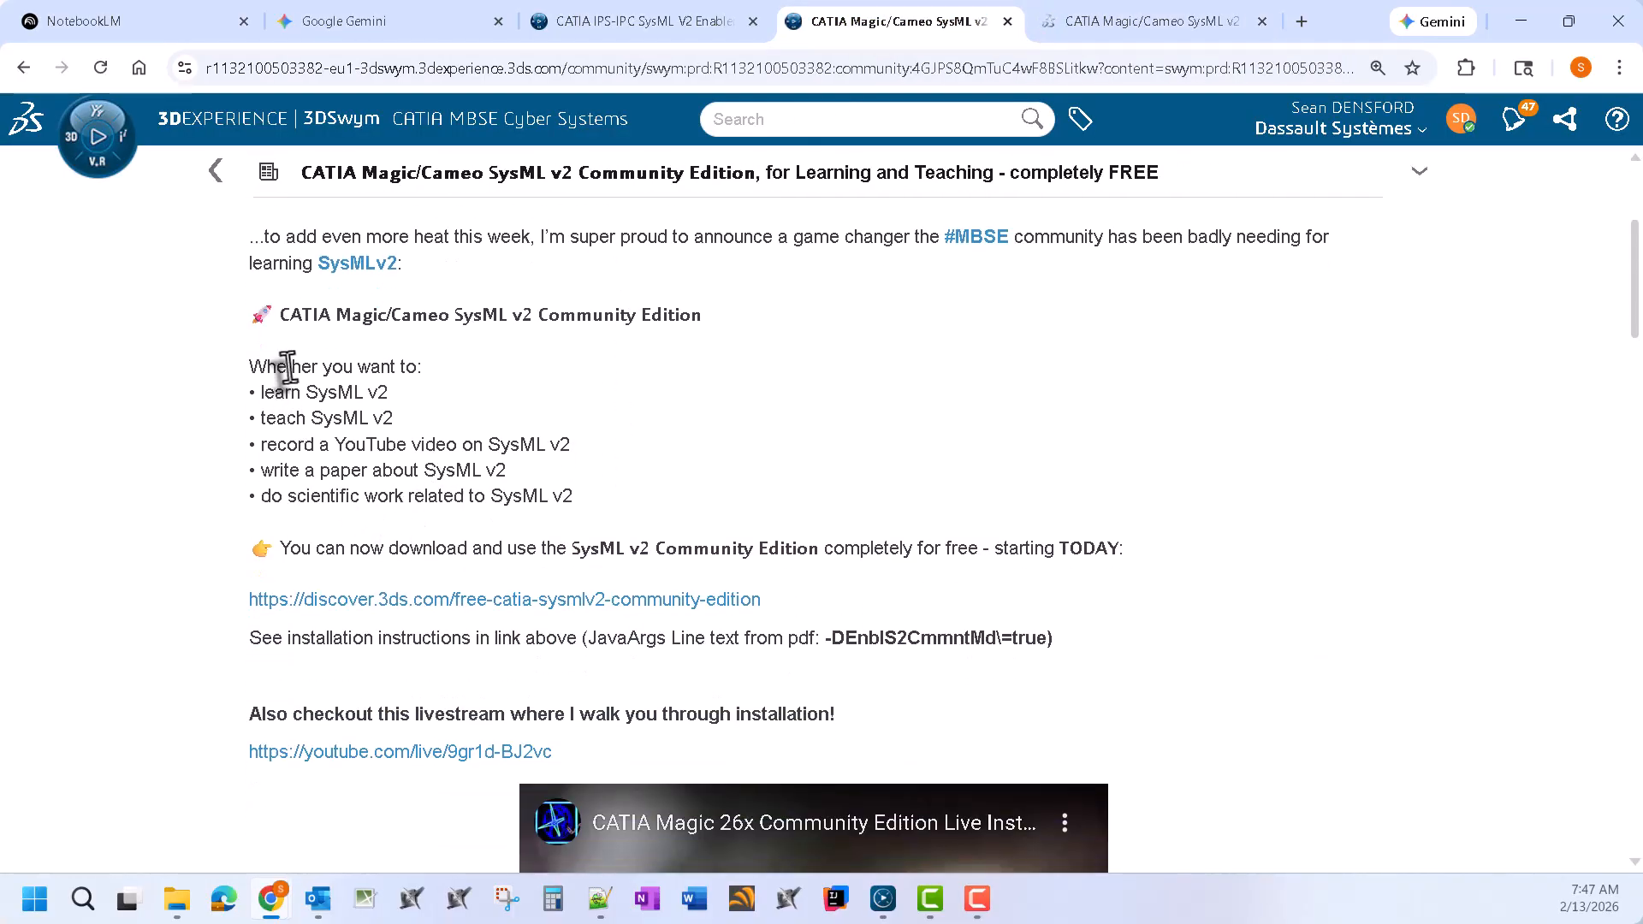
drag(293, 401, 433, 451)
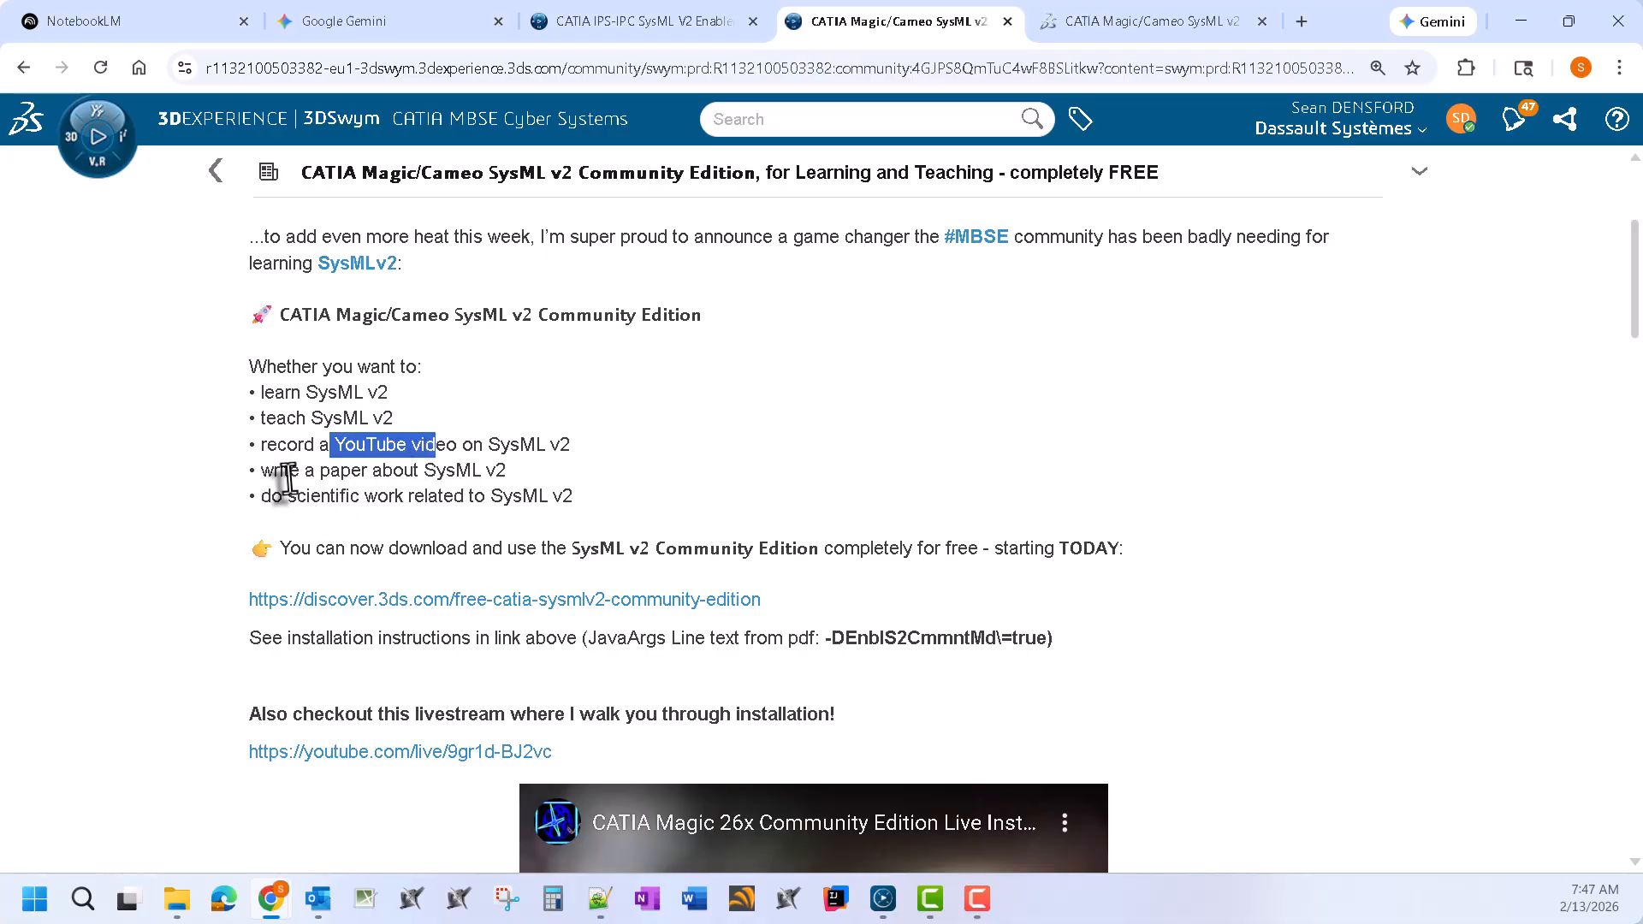
drag(287, 471, 433, 470)
drag(336, 496, 624, 513)
click(670, 423)
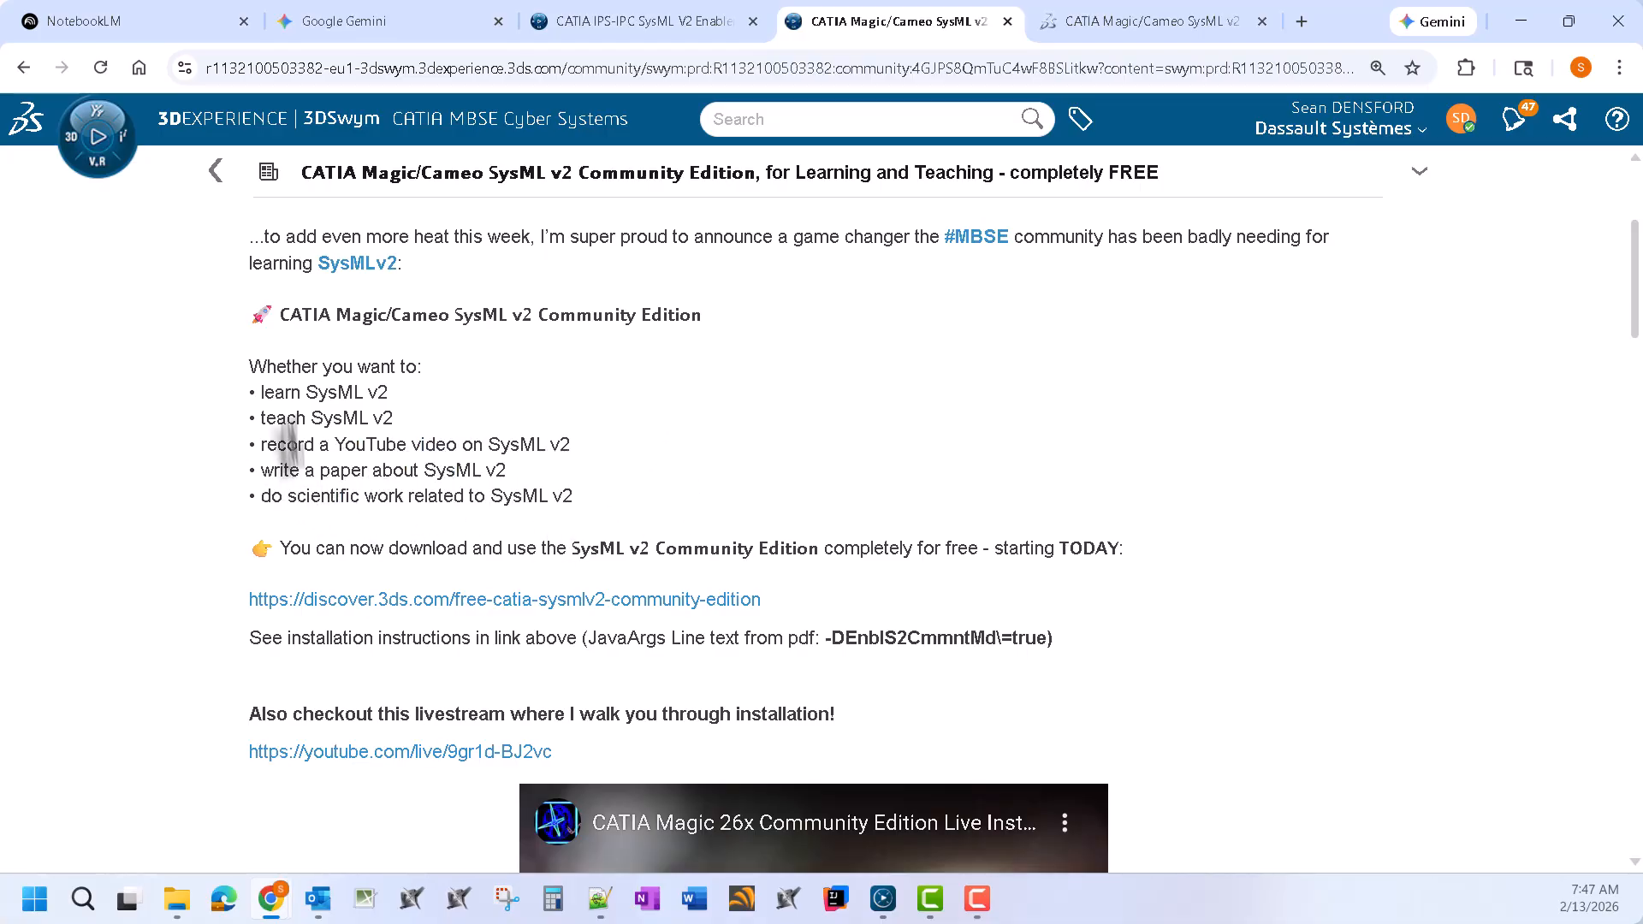
click(1139, 21)
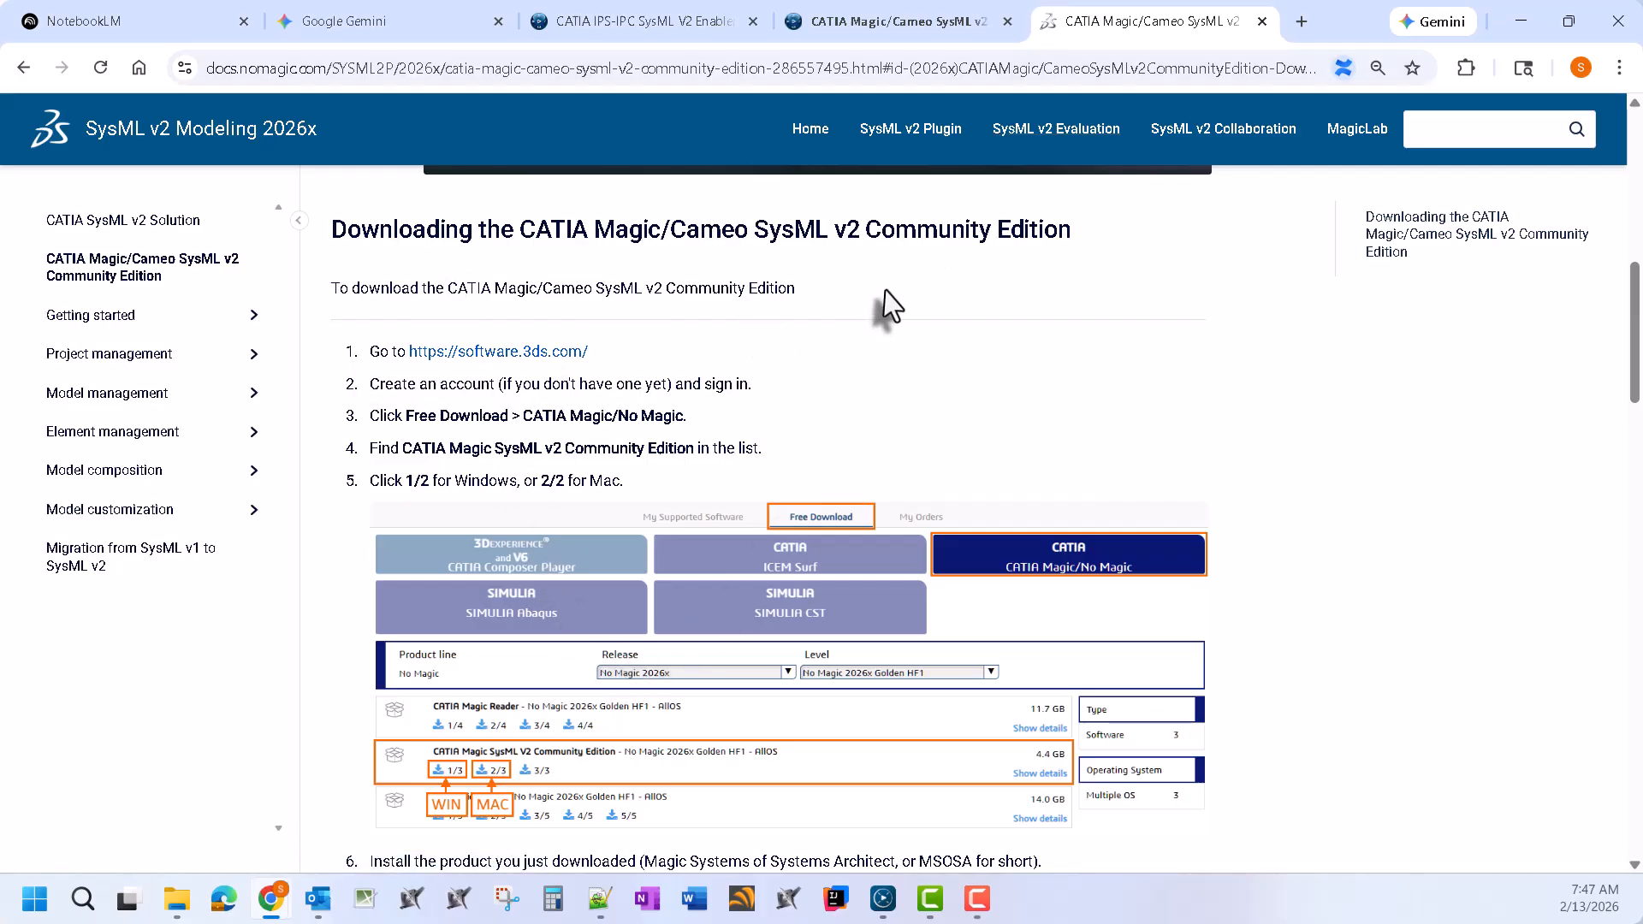
scroll(886, 289, down, 1)
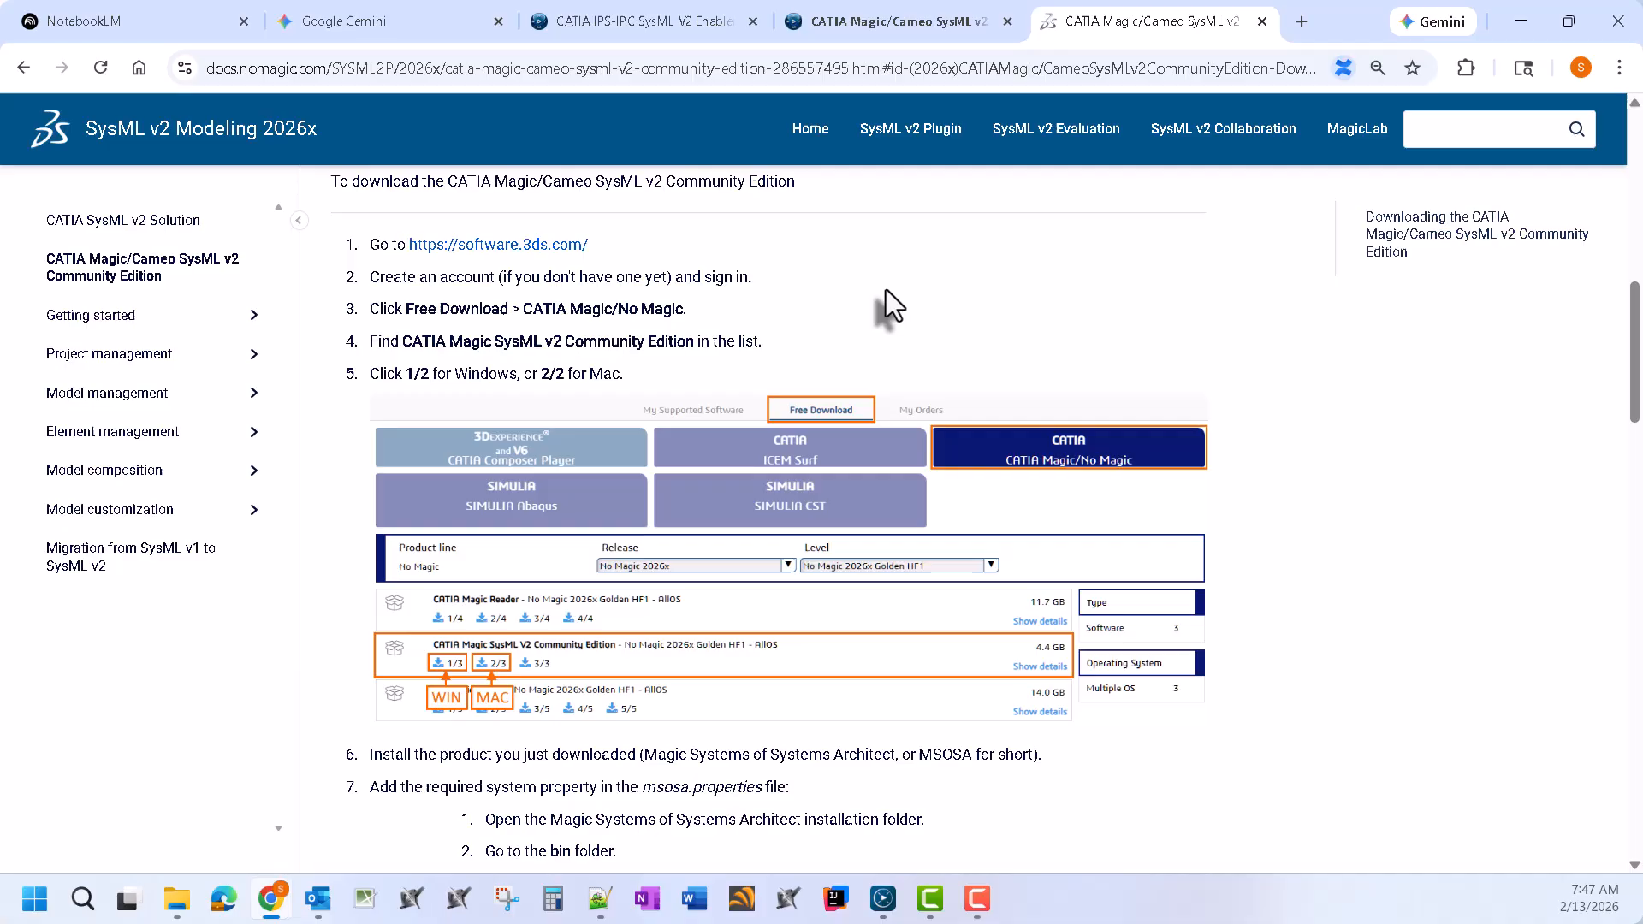
right_click(571, 247)
click(613, 269)
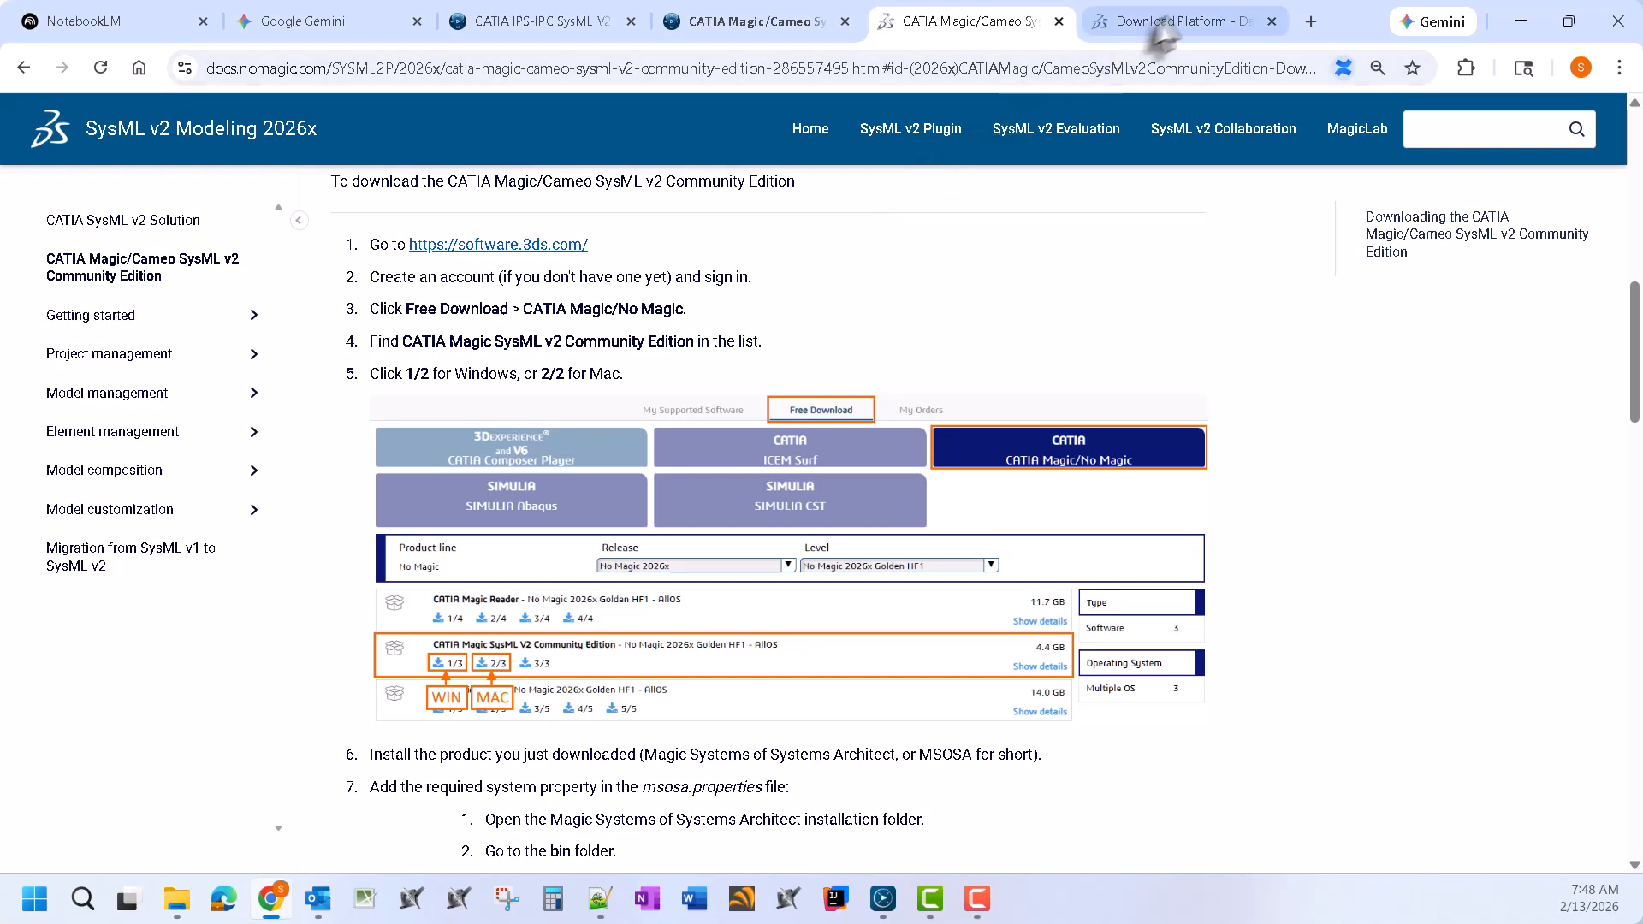
List the free CATIA Magic/No Magic downloads, keeping release No Magic 2026x Golden HF1
click(1218, 12)
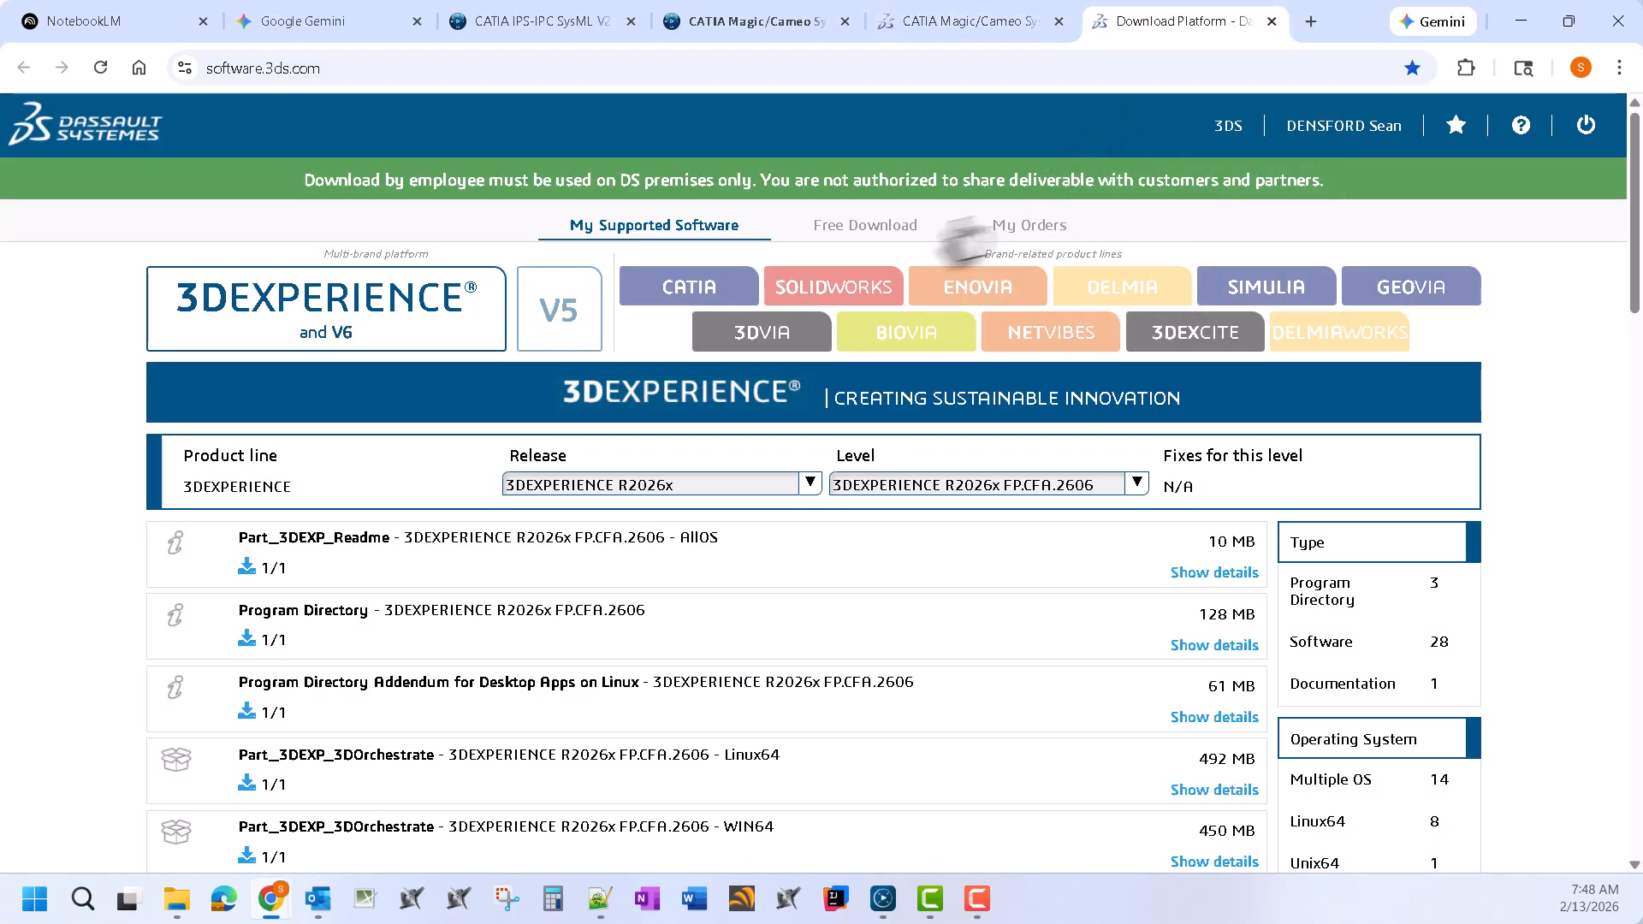
click(857, 250)
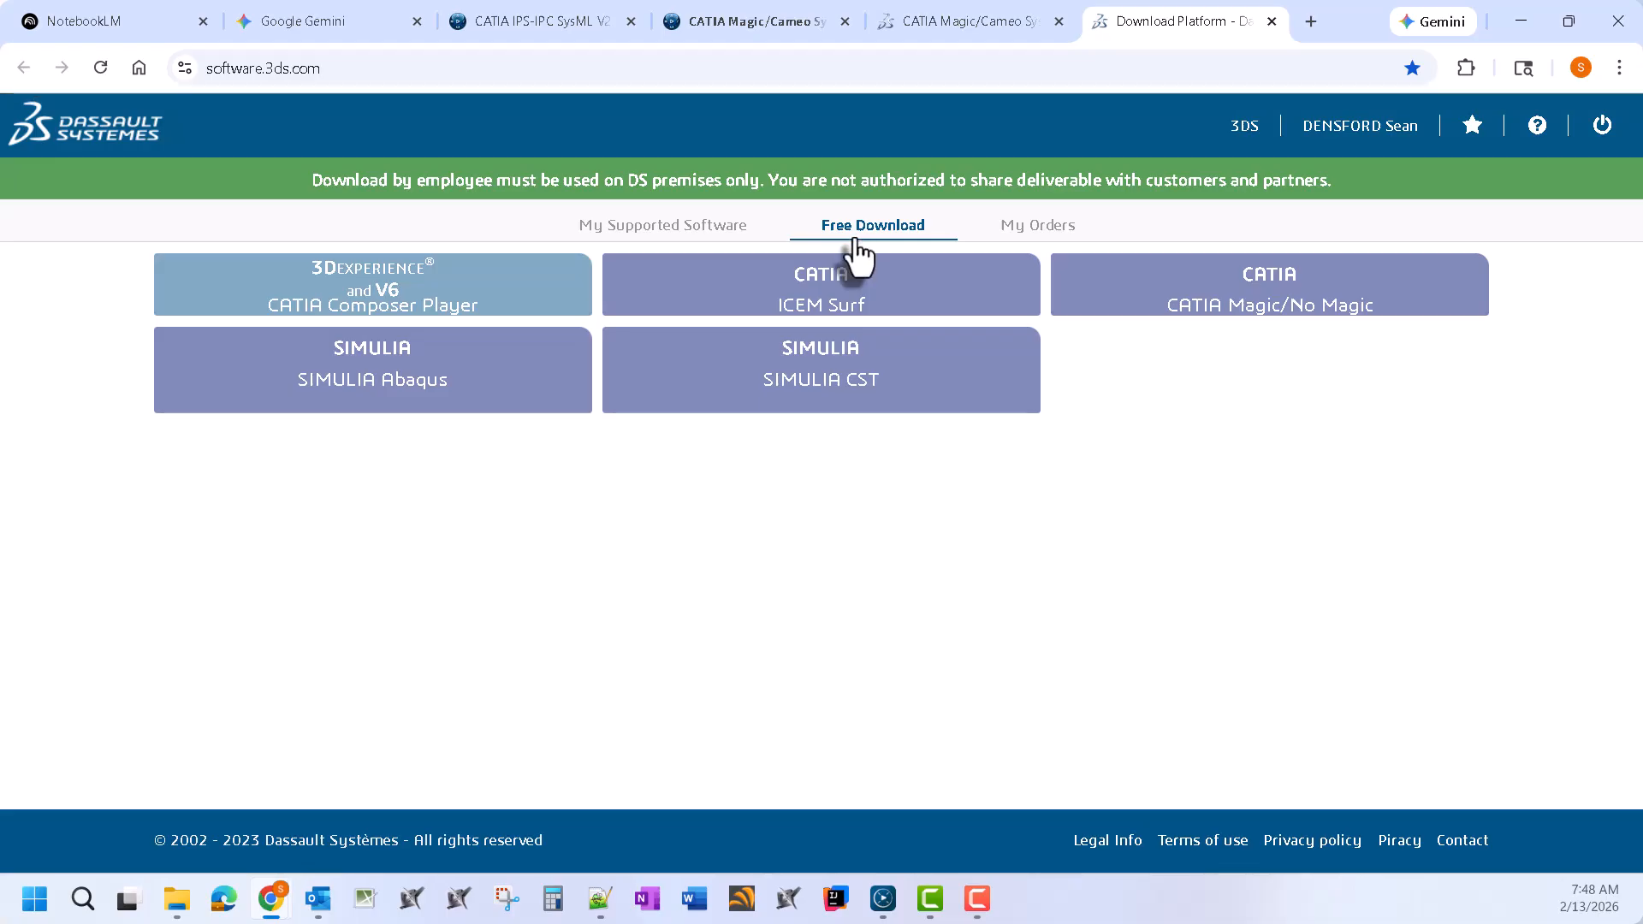
click(1219, 291)
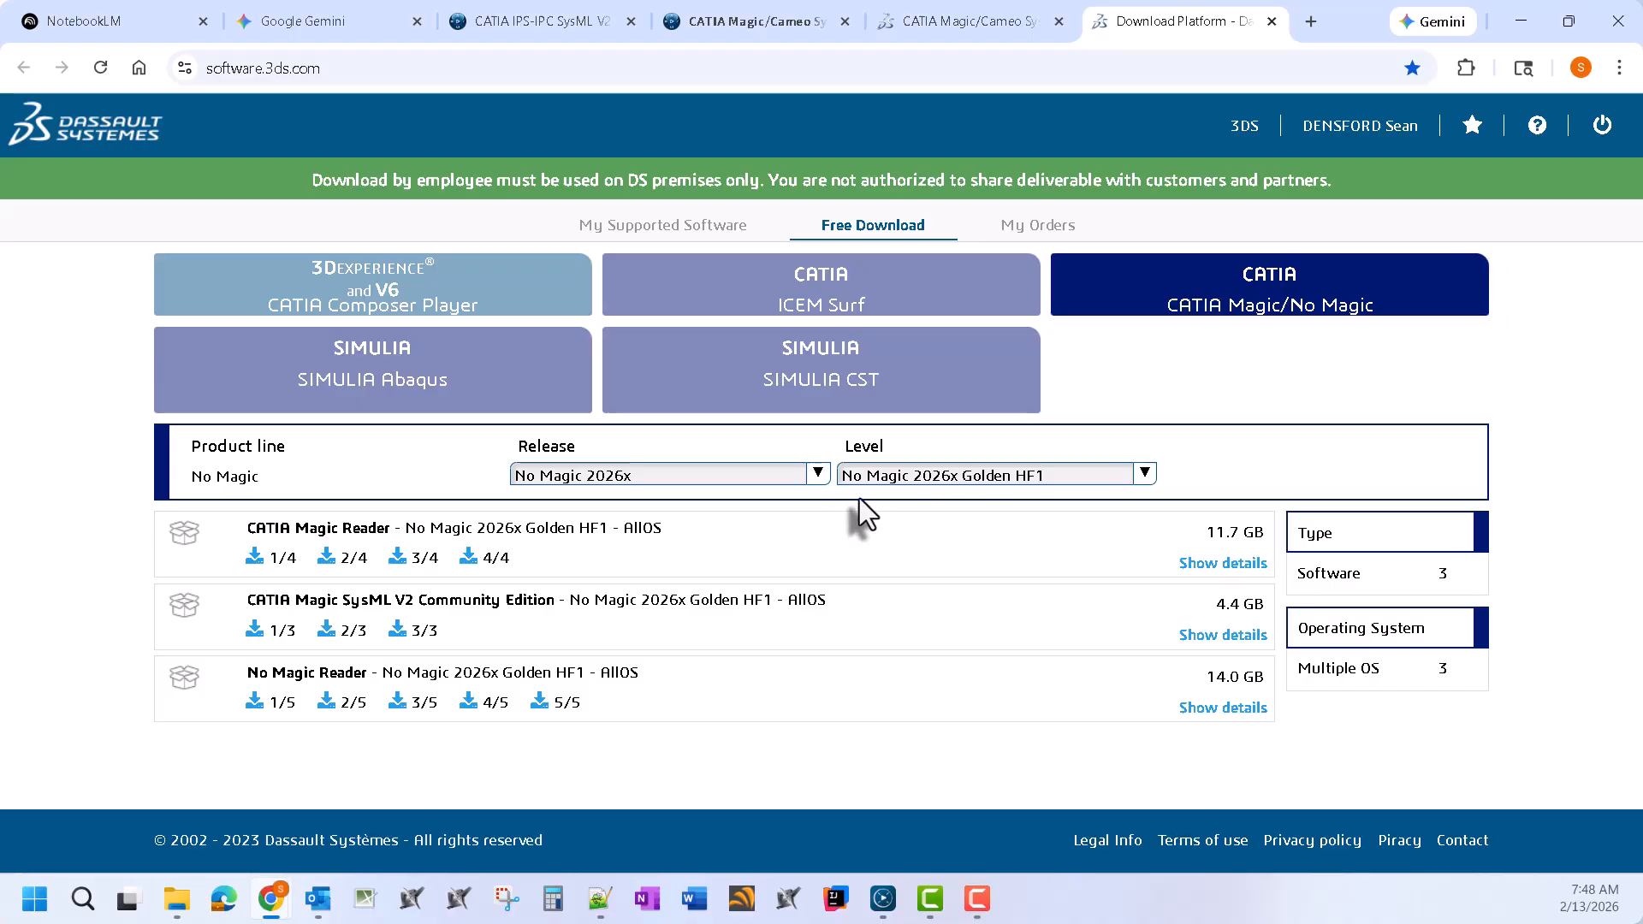
click(926, 476)
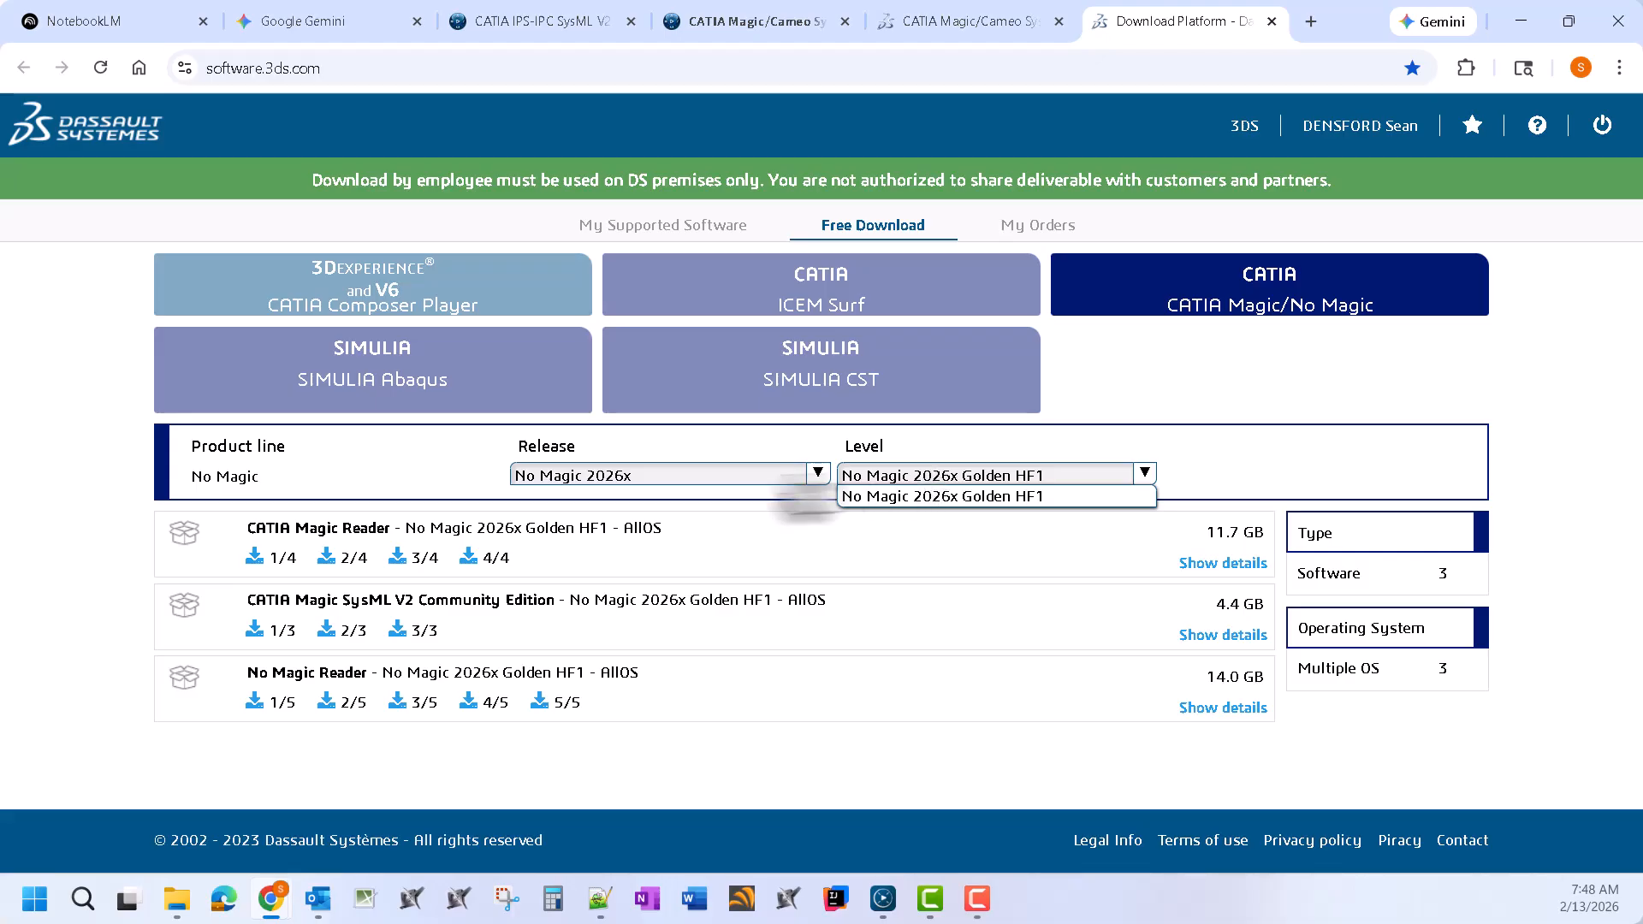
click(747, 475)
click(1279, 462)
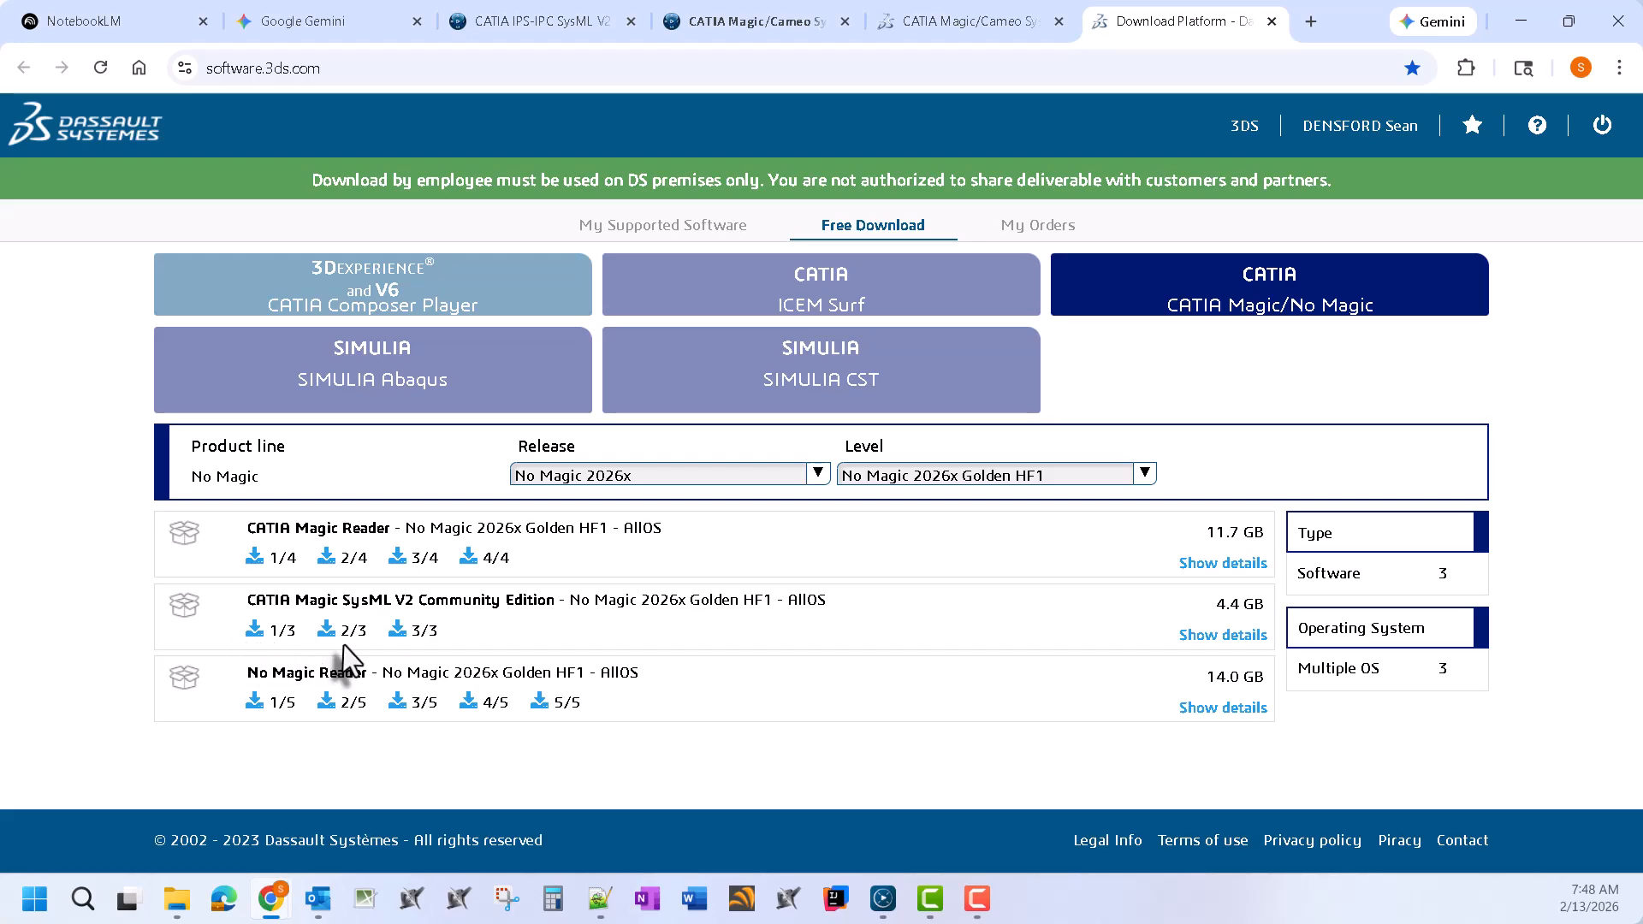
In the docs, scroll to step 7 and select the -DEnblS2CmmntMd\=true system property text
click(1025, 10)
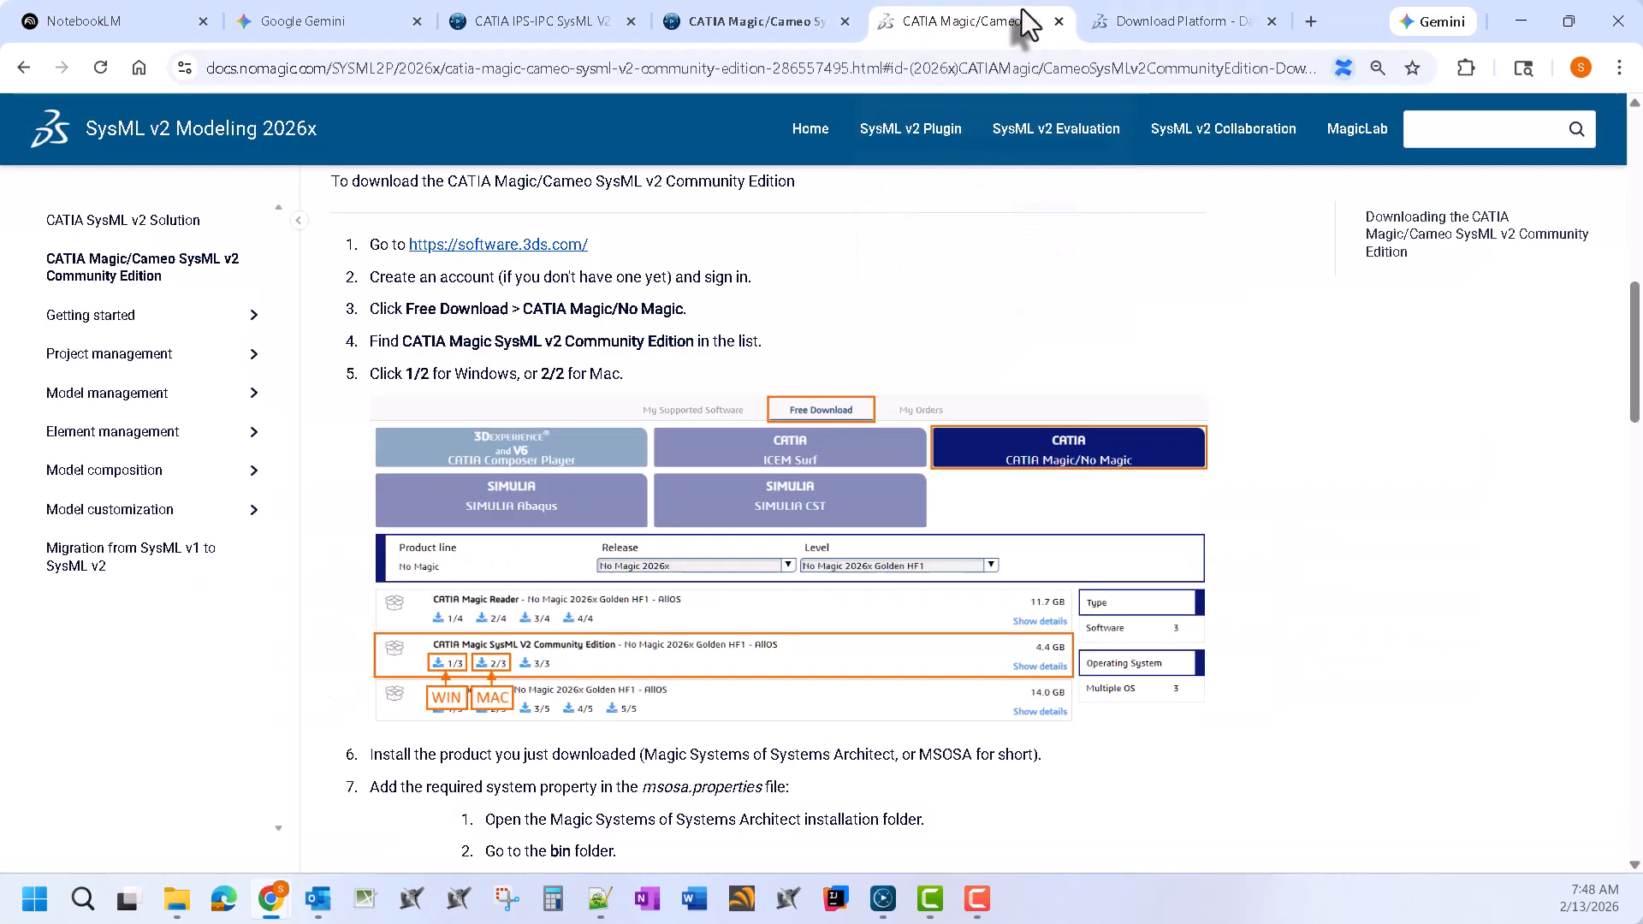
scroll(693, 637, down, 2)
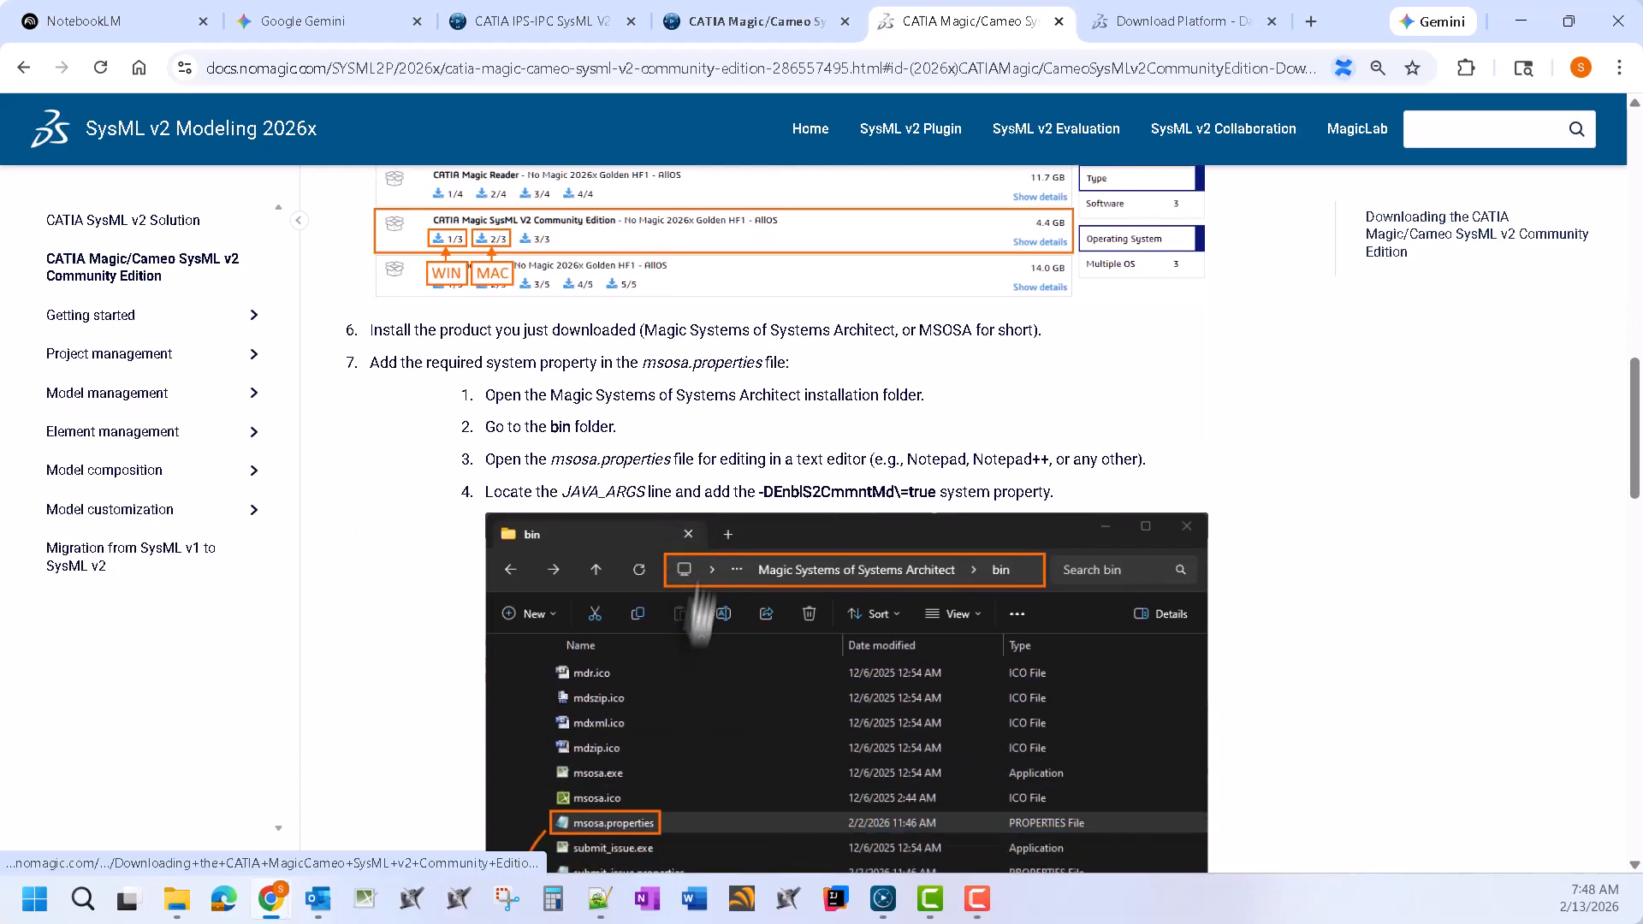
scroll(856, 397, down, 1)
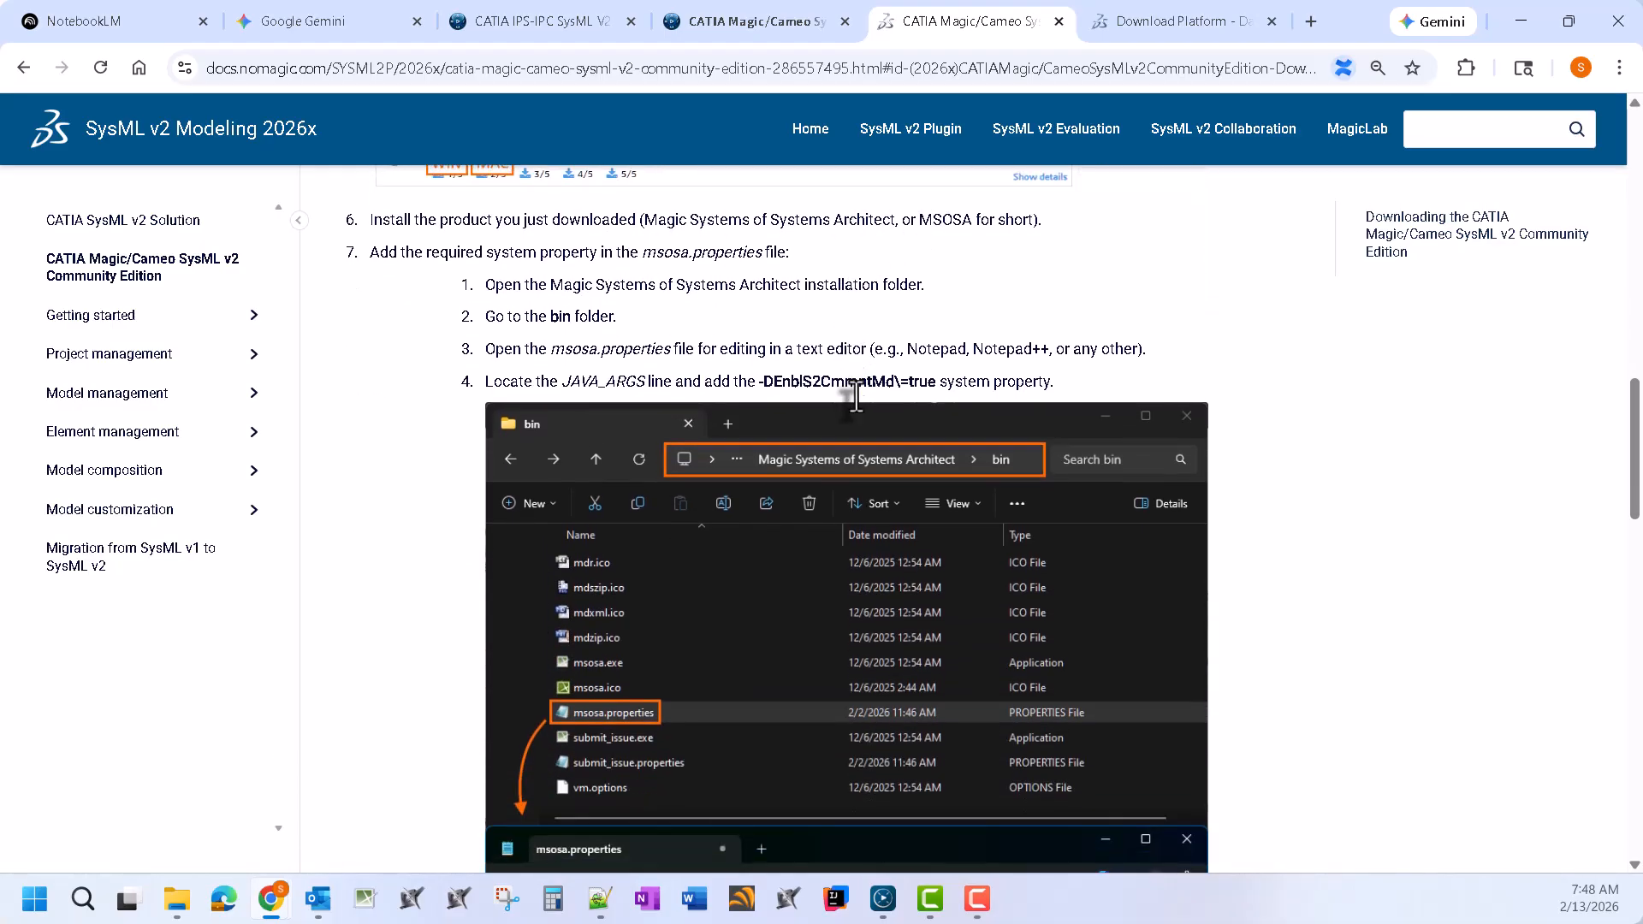
drag(935, 385, 776, 391)
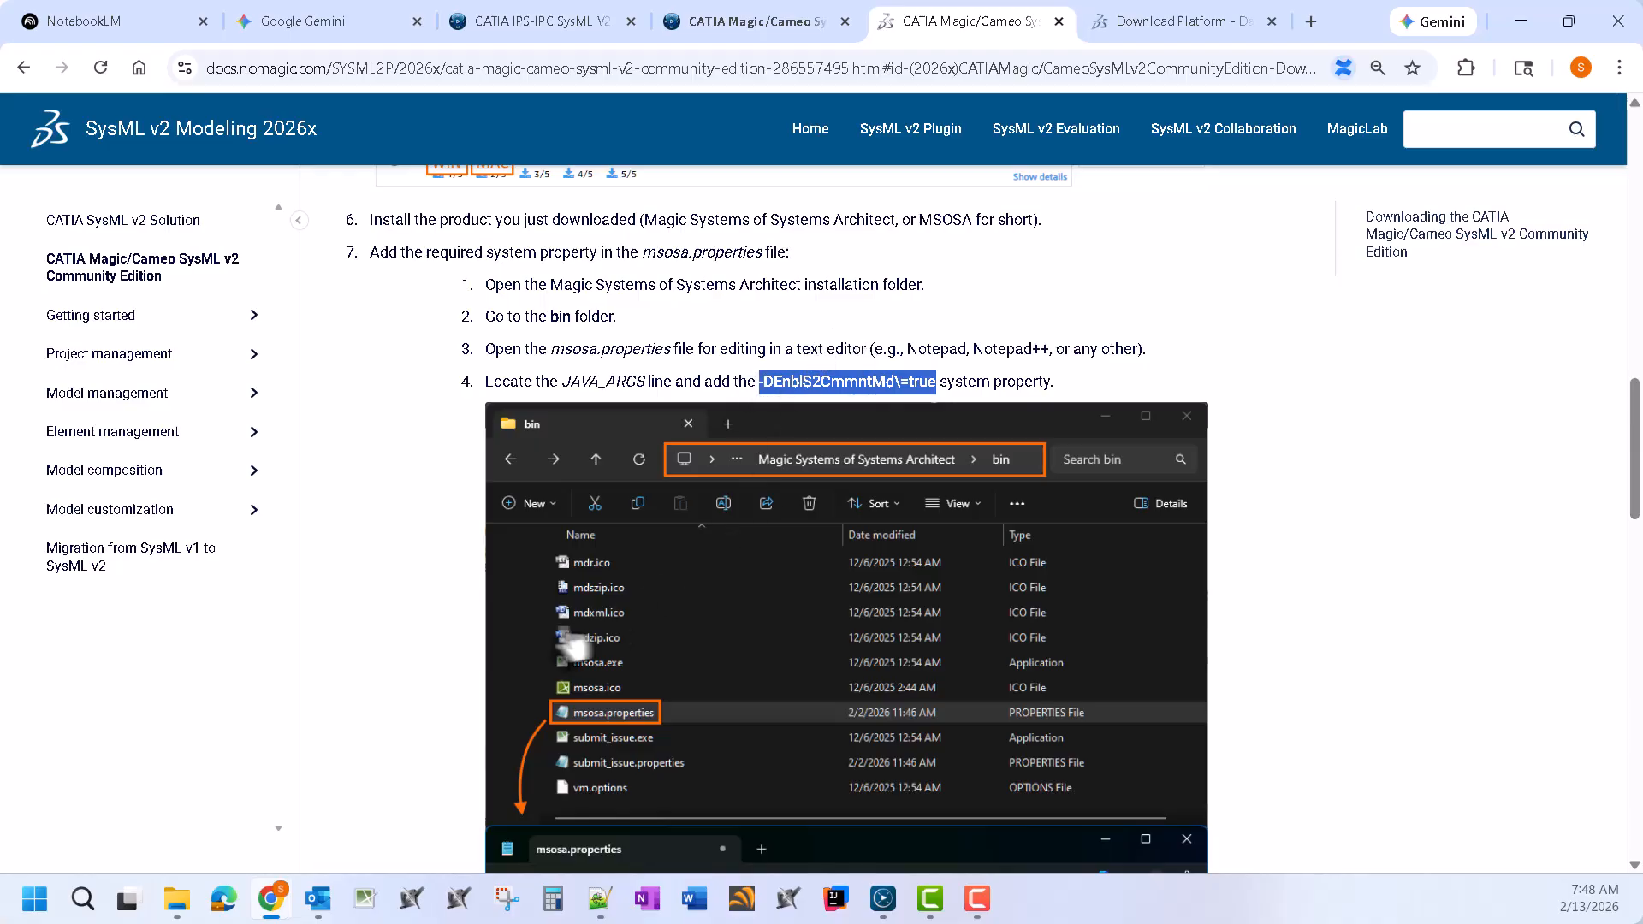
click(177, 905)
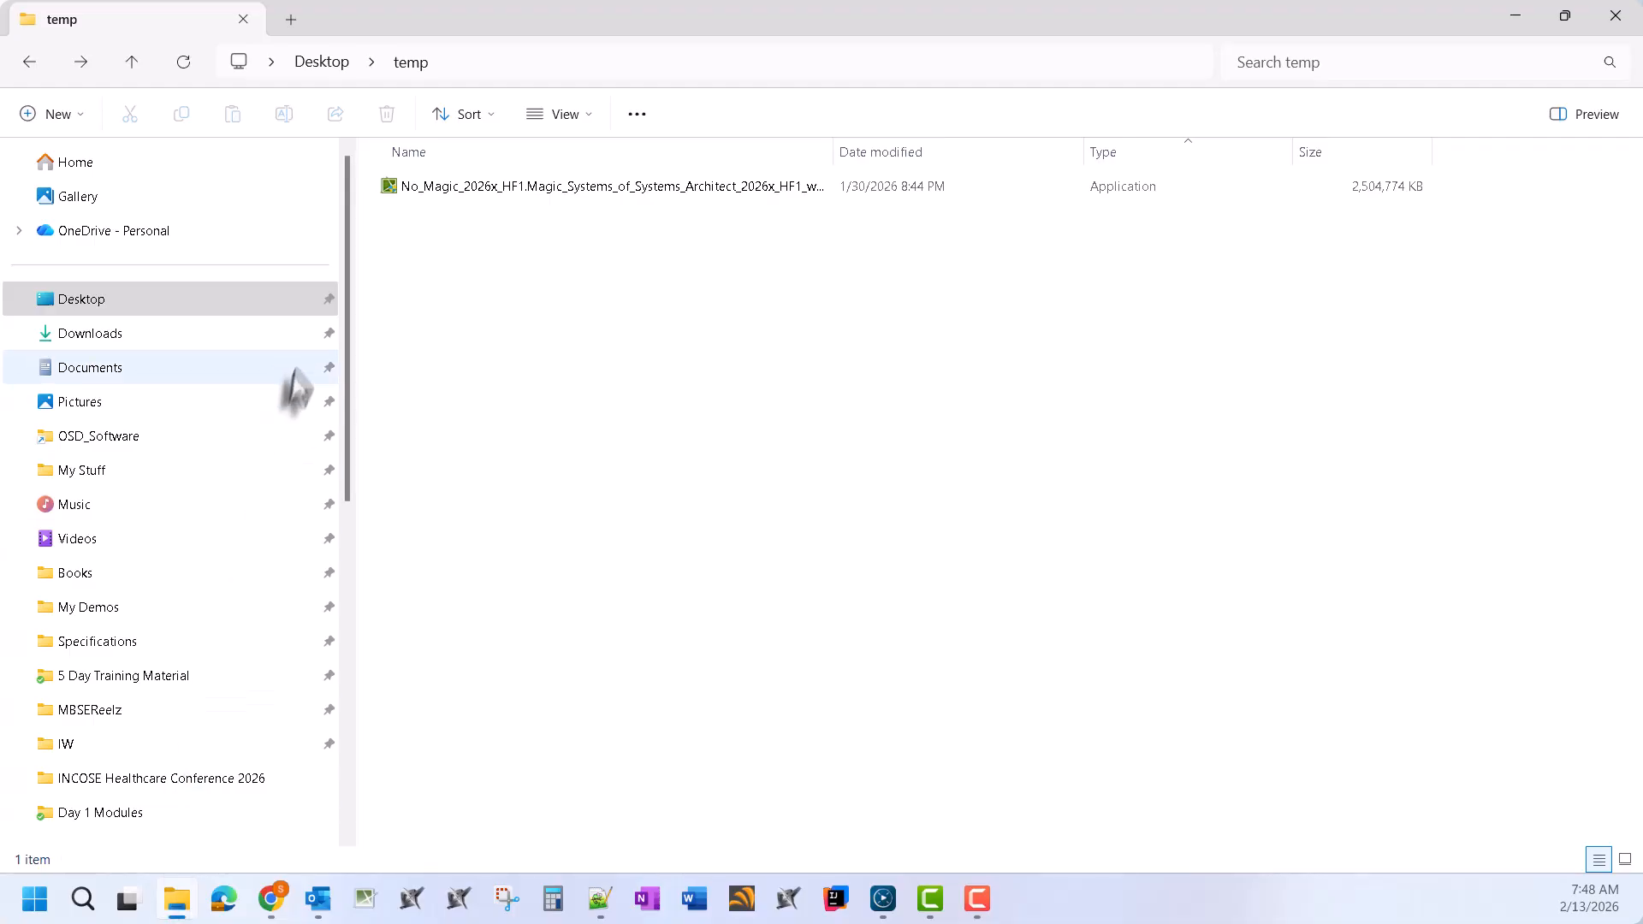
Delete all contents of the E:\Program Files\MSOSA26xHF1CE folder
drag(353, 313, 338, 616)
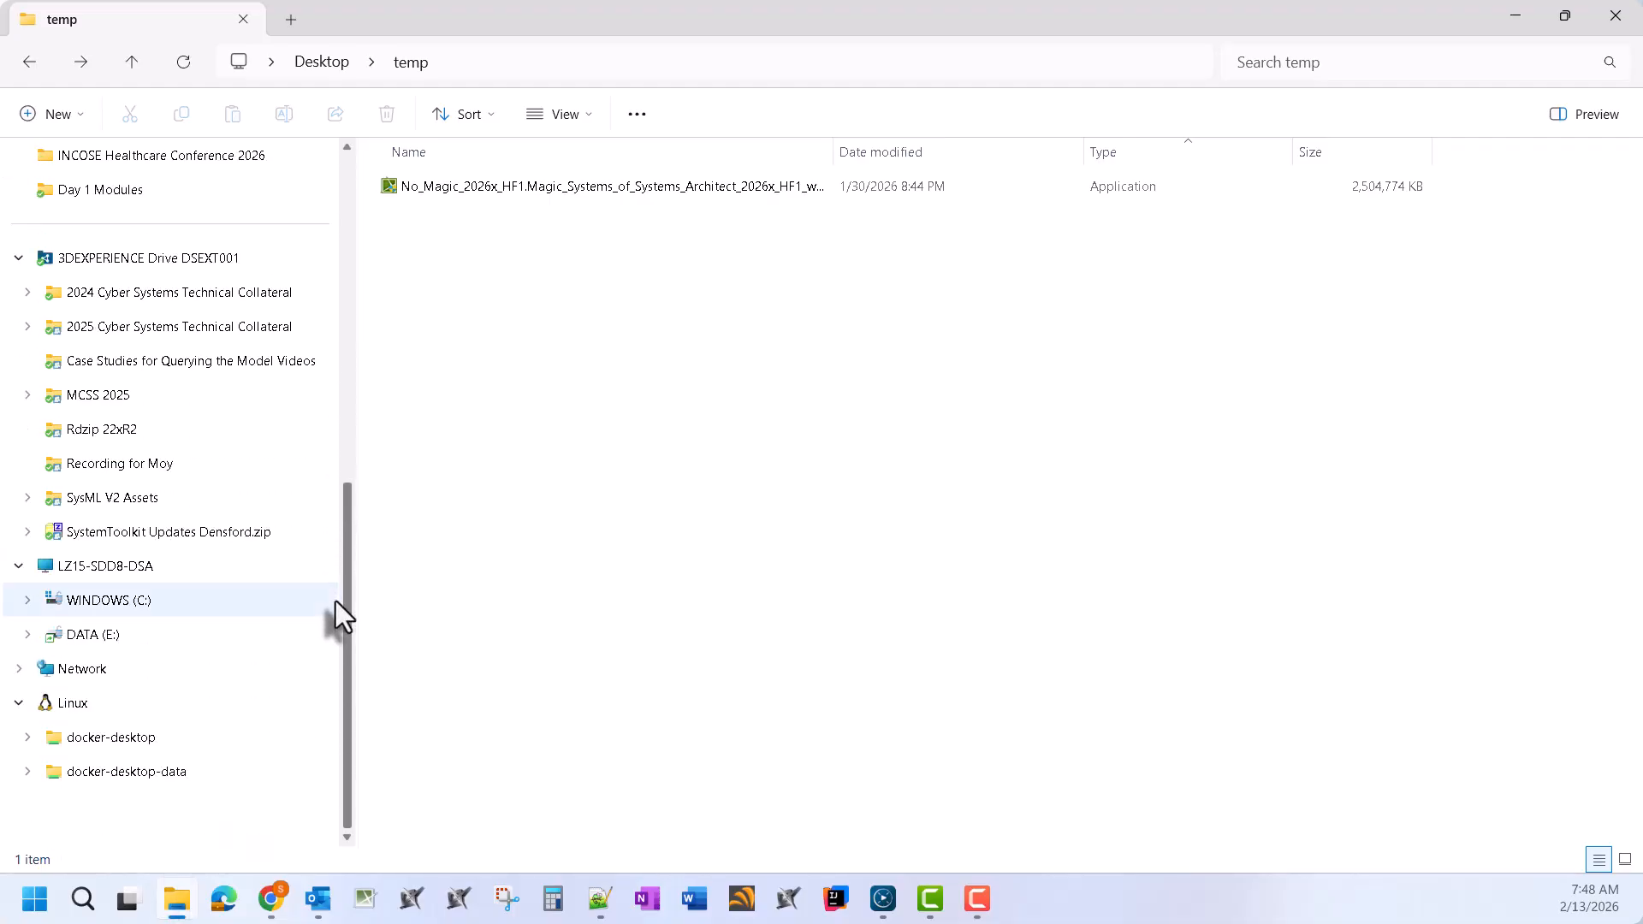
click(109, 637)
click(459, 372)
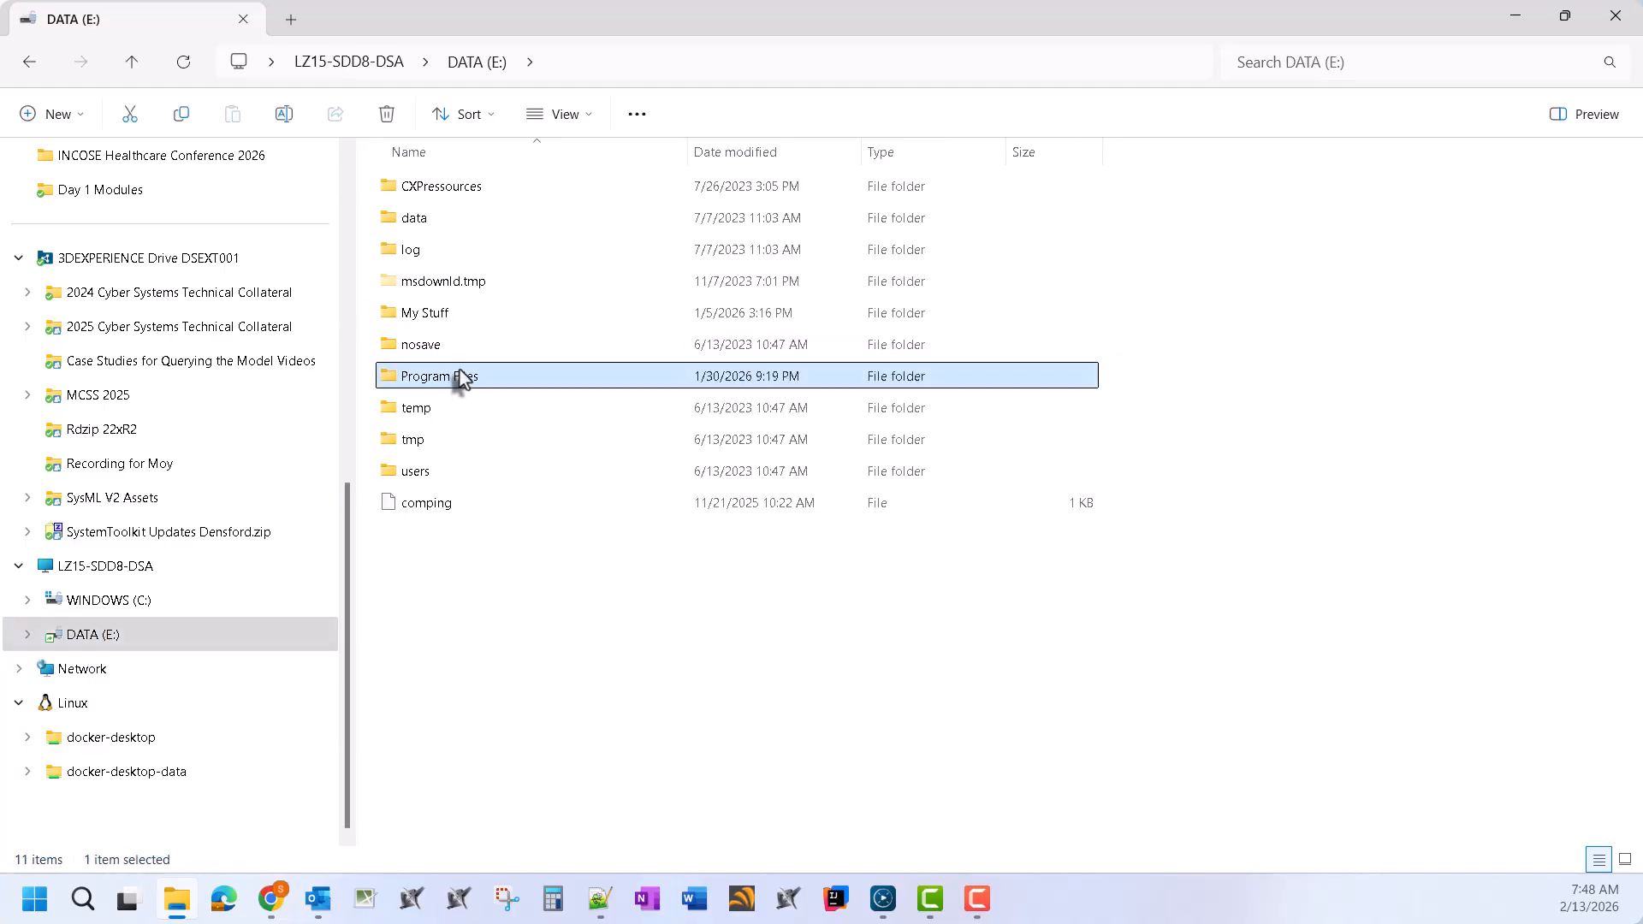
double_click(460, 374)
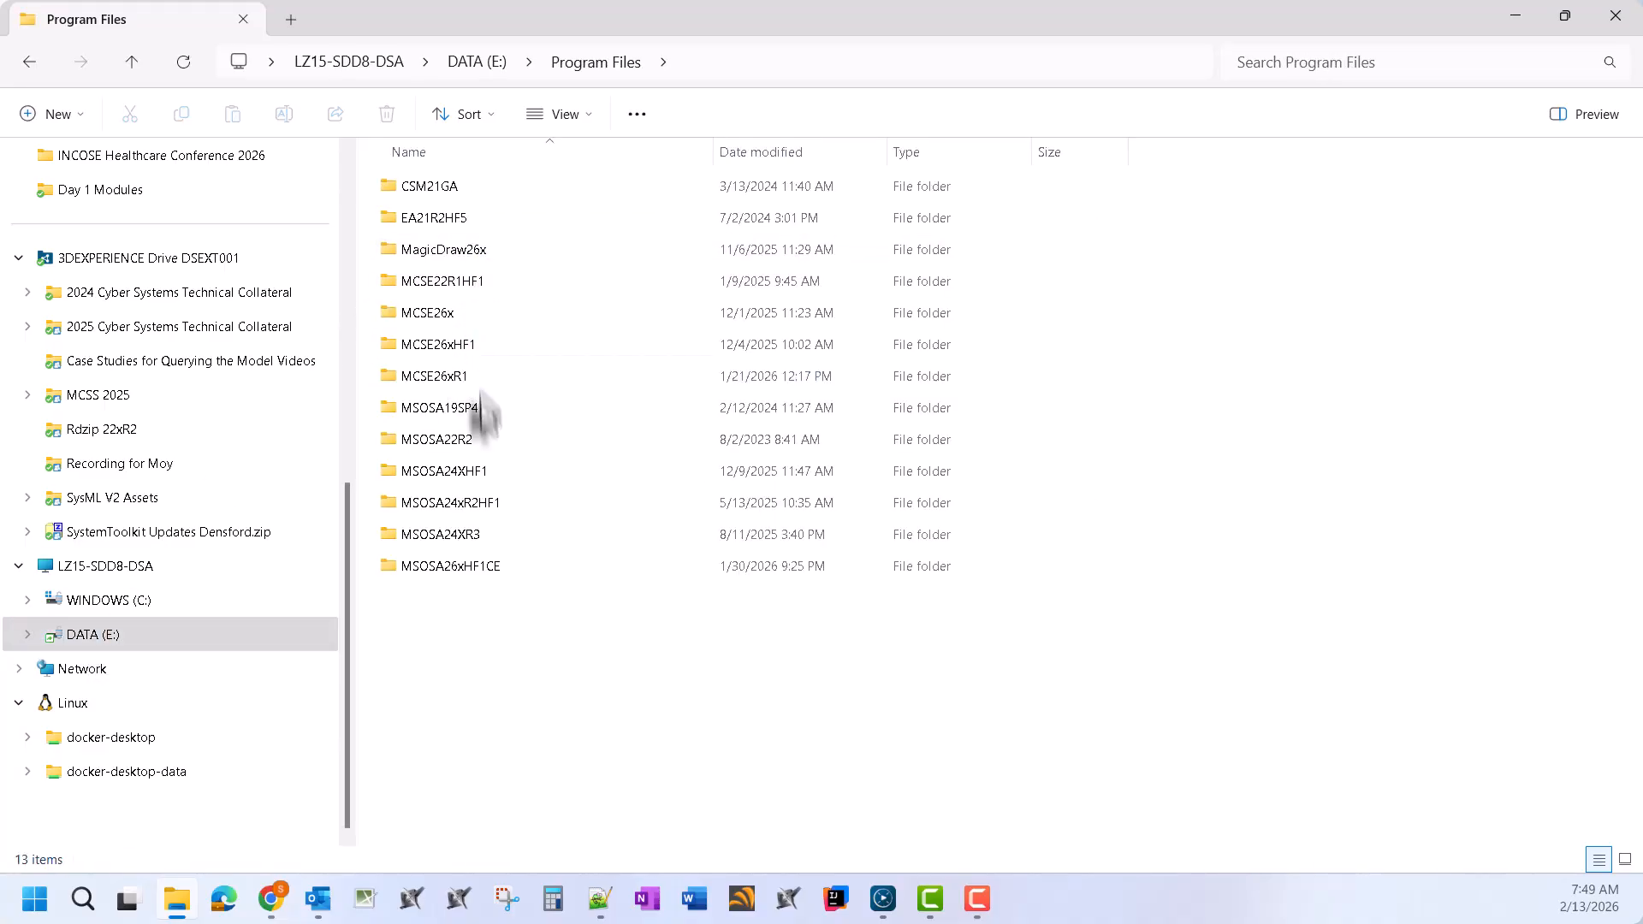
click(499, 567)
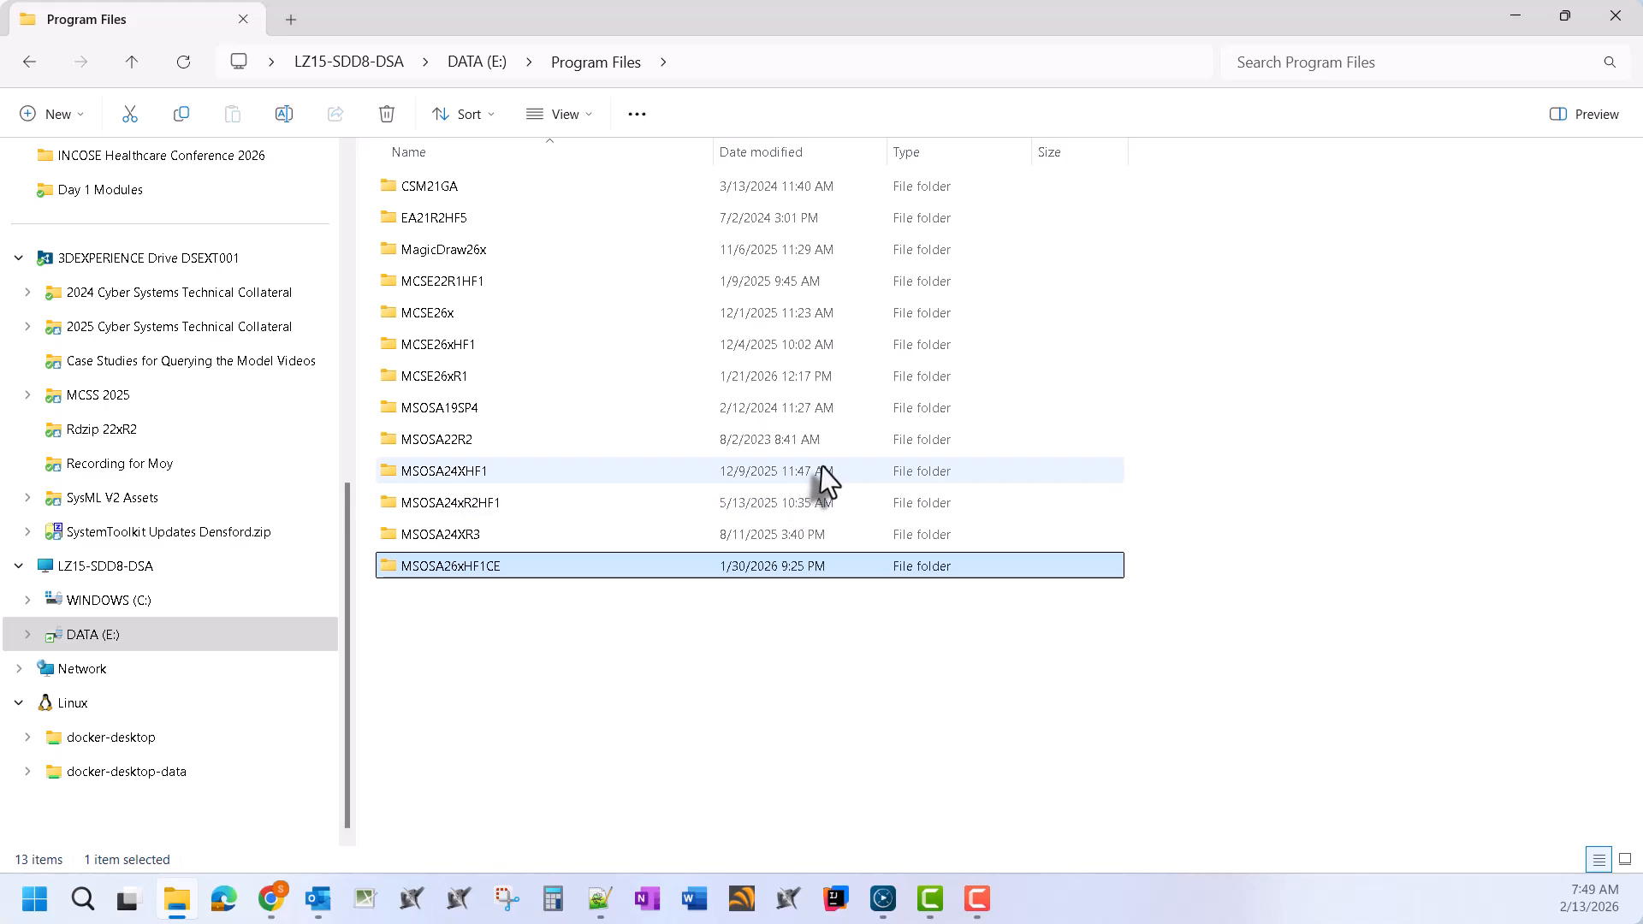
double_click(575, 568)
key(ctrl+a)
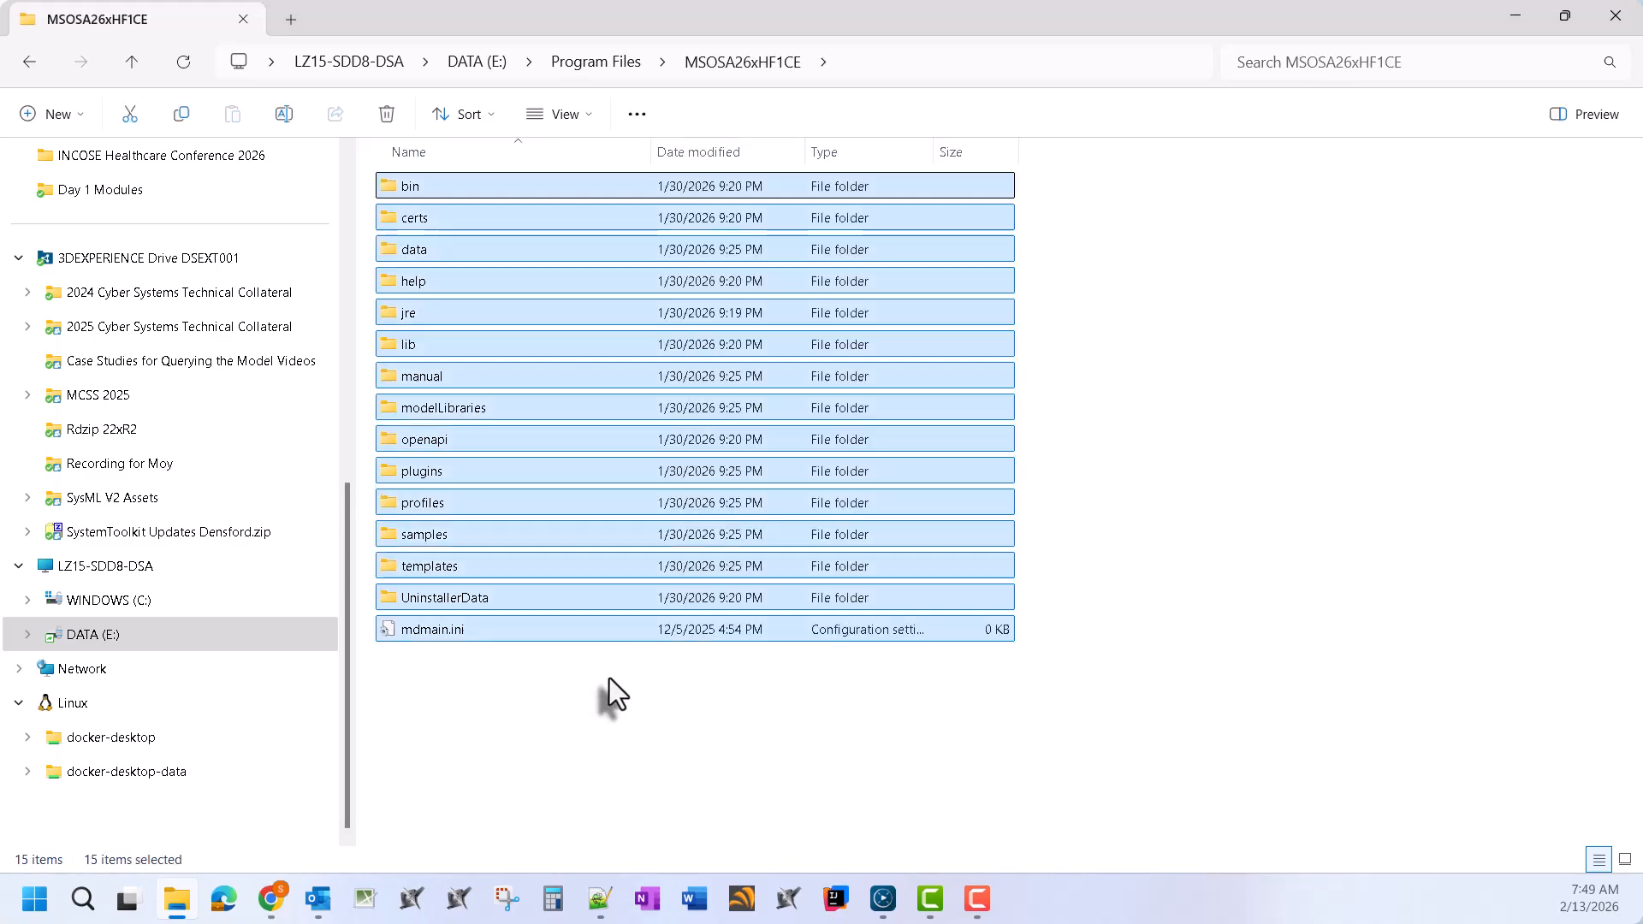
key(Delete)
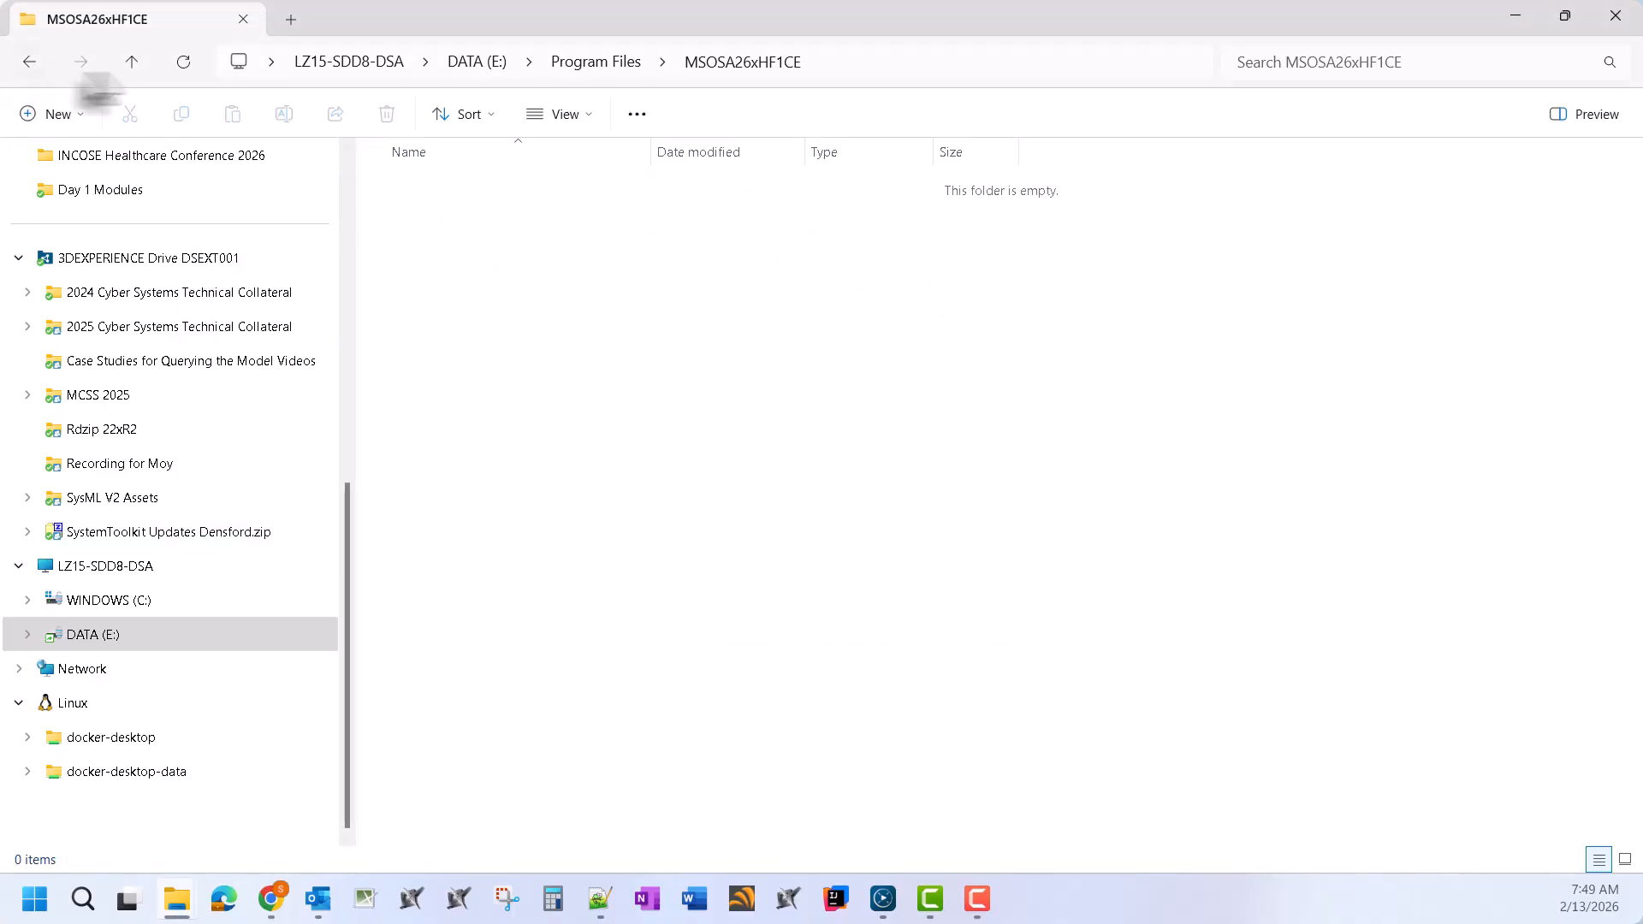
Navigate back to the Desktop temp folder holding the installer
click(29, 62)
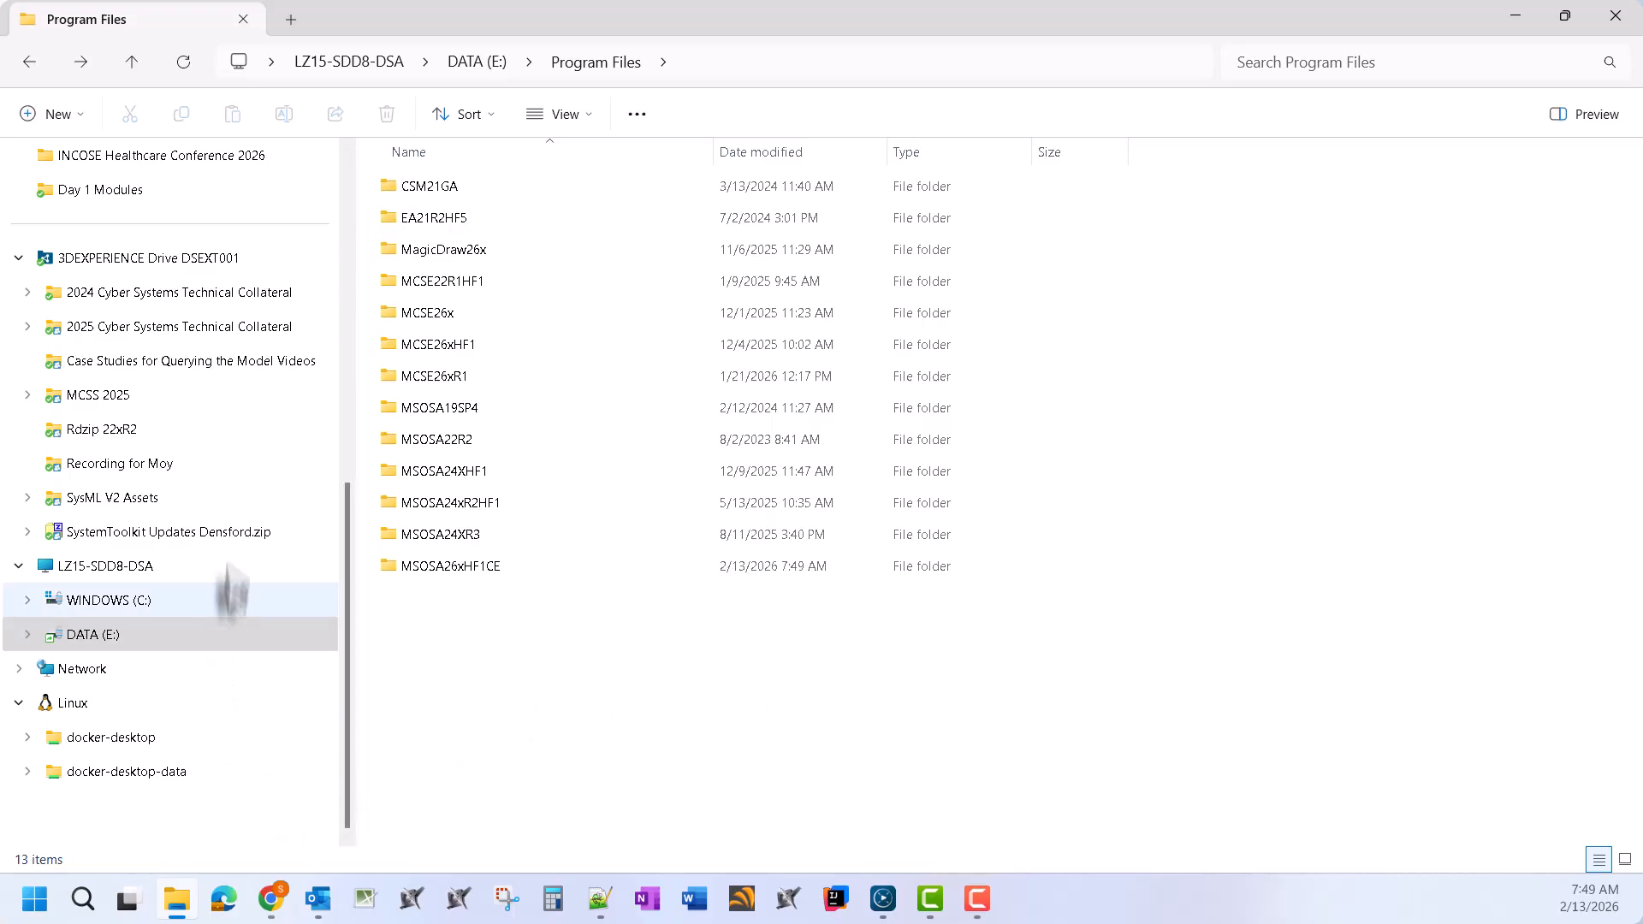
click(21, 62)
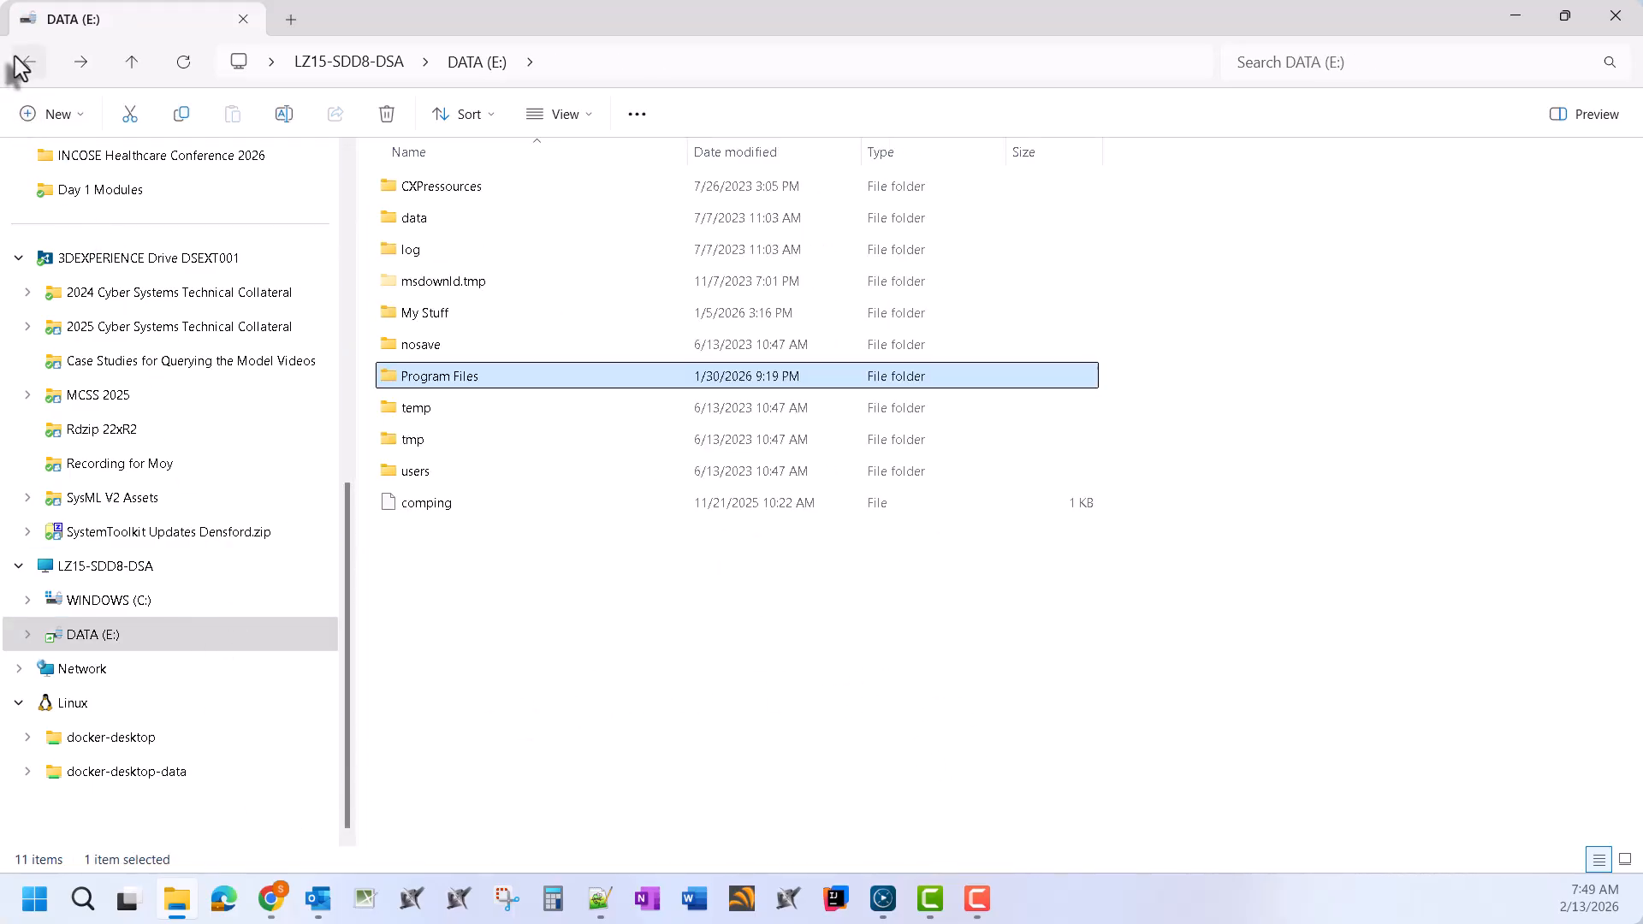
click(19, 62)
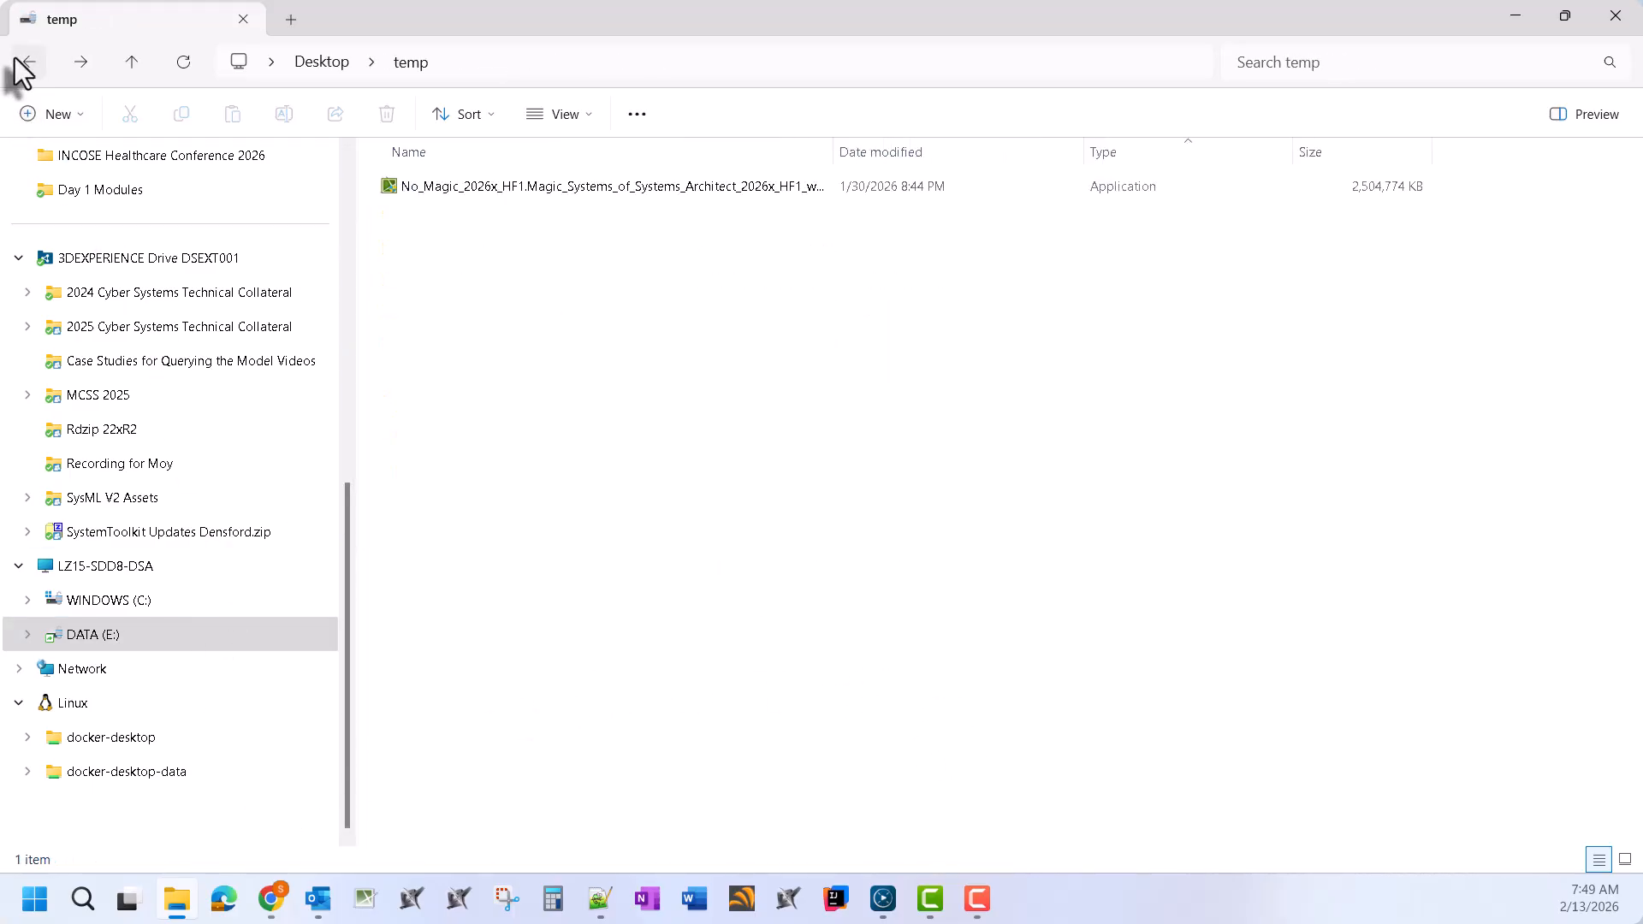
Run the Magic Systems of Systems Architect 2026x installer as administrator
click(582, 187)
right_click(602, 188)
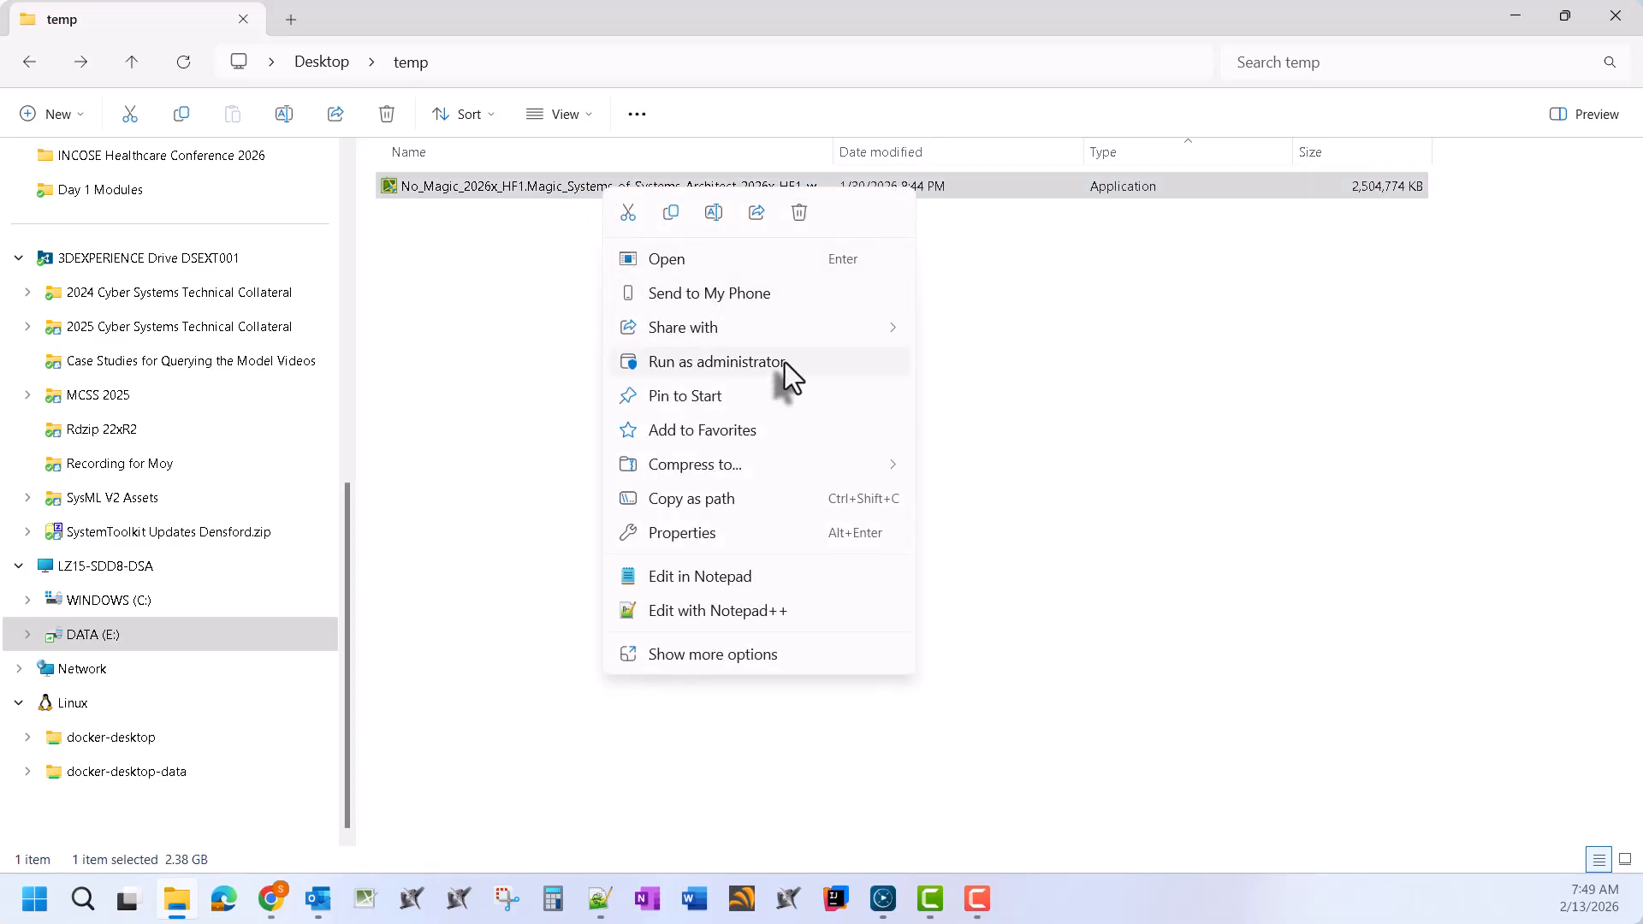
click(691, 362)
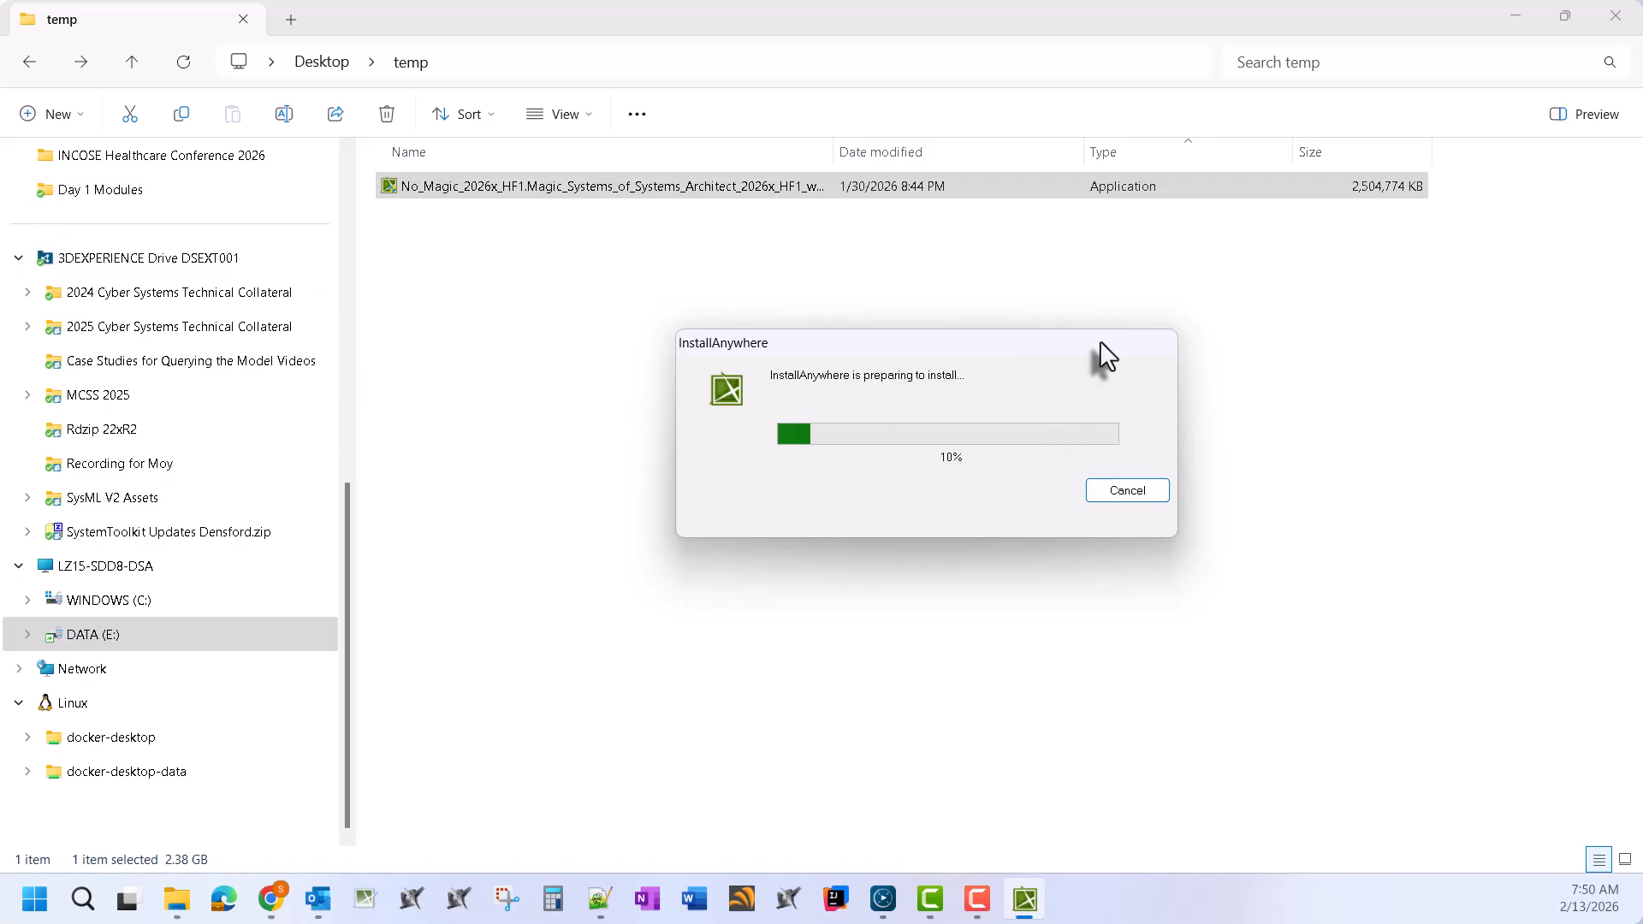
drag(1100, 343, 1049, 353)
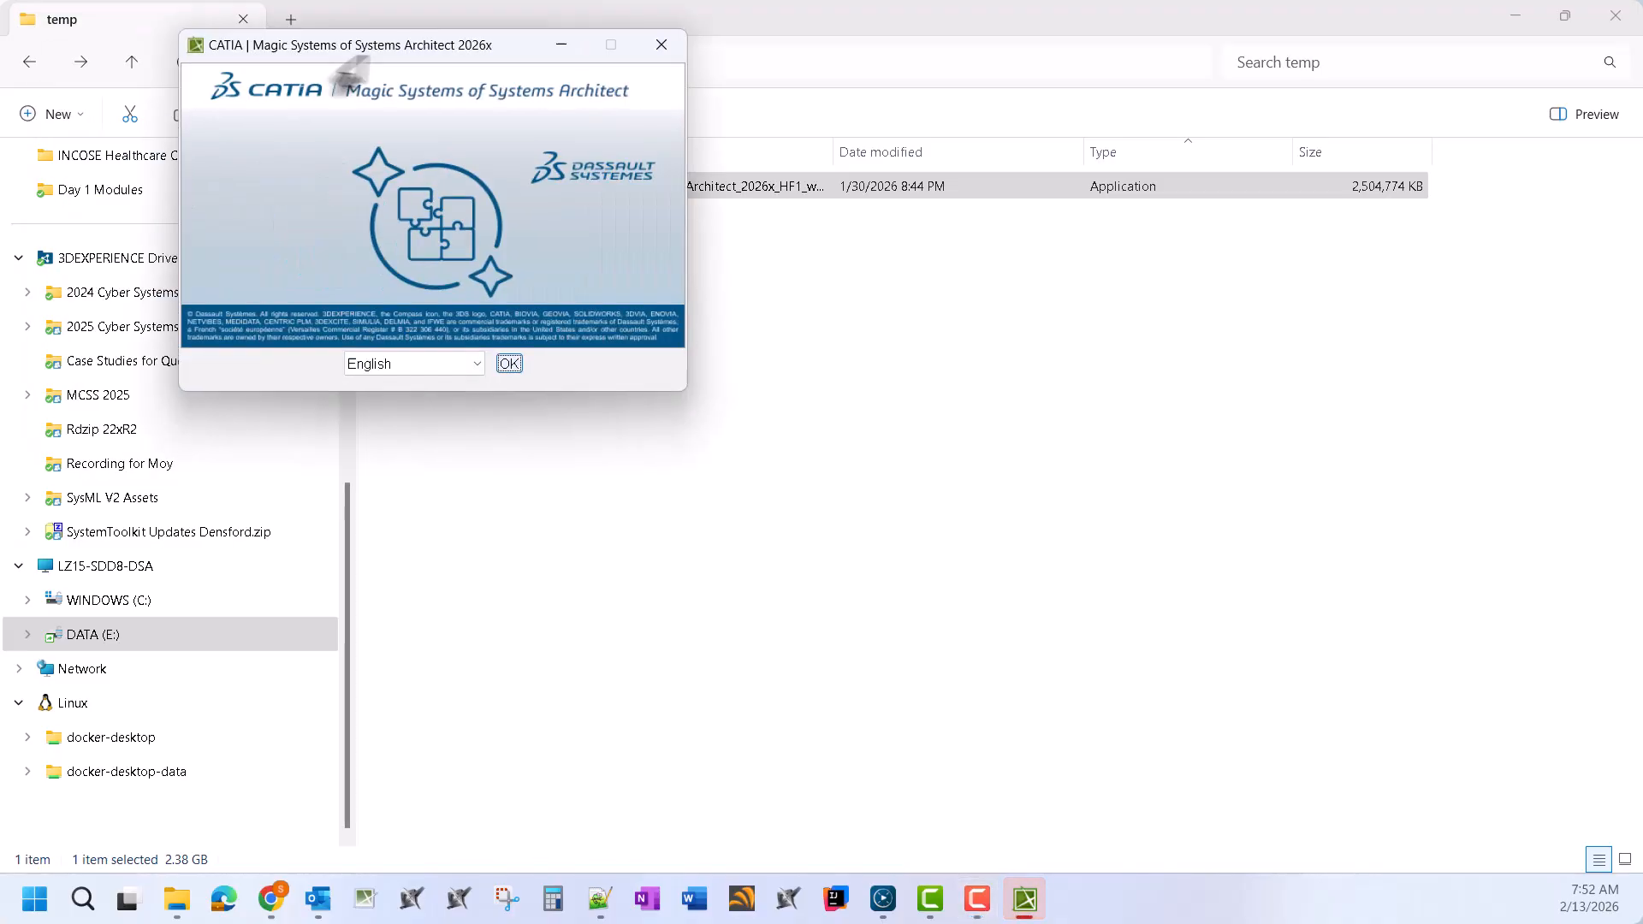
Choose English and proceed past introduction, notes and automatic memory allocation pages
drag(320, 68, 792, 291)
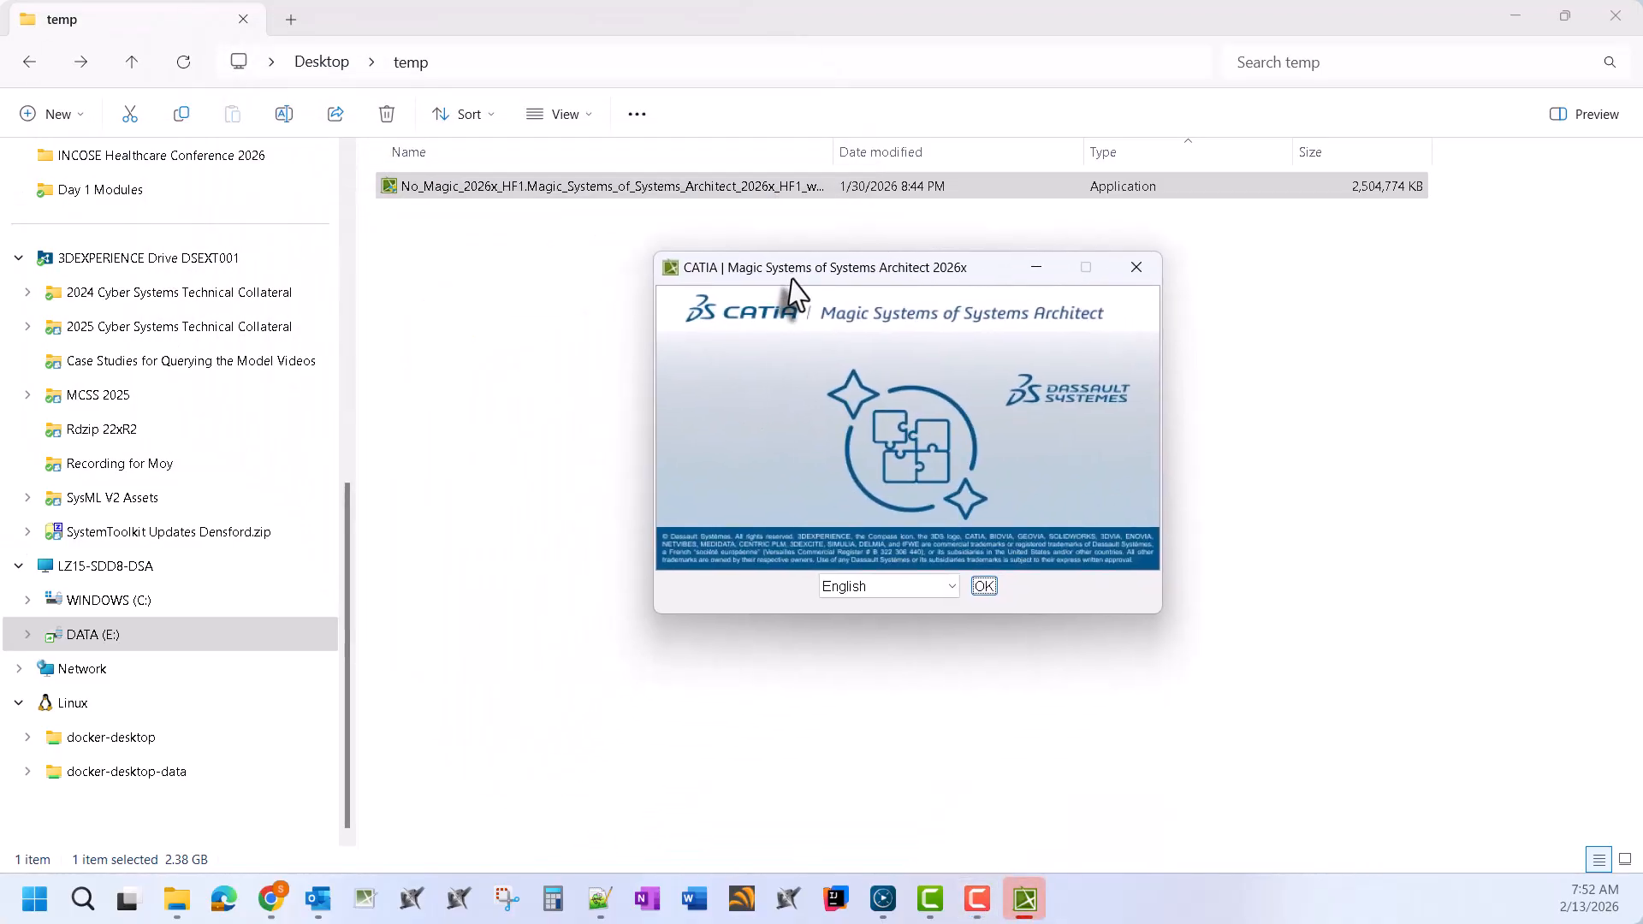
click(984, 587)
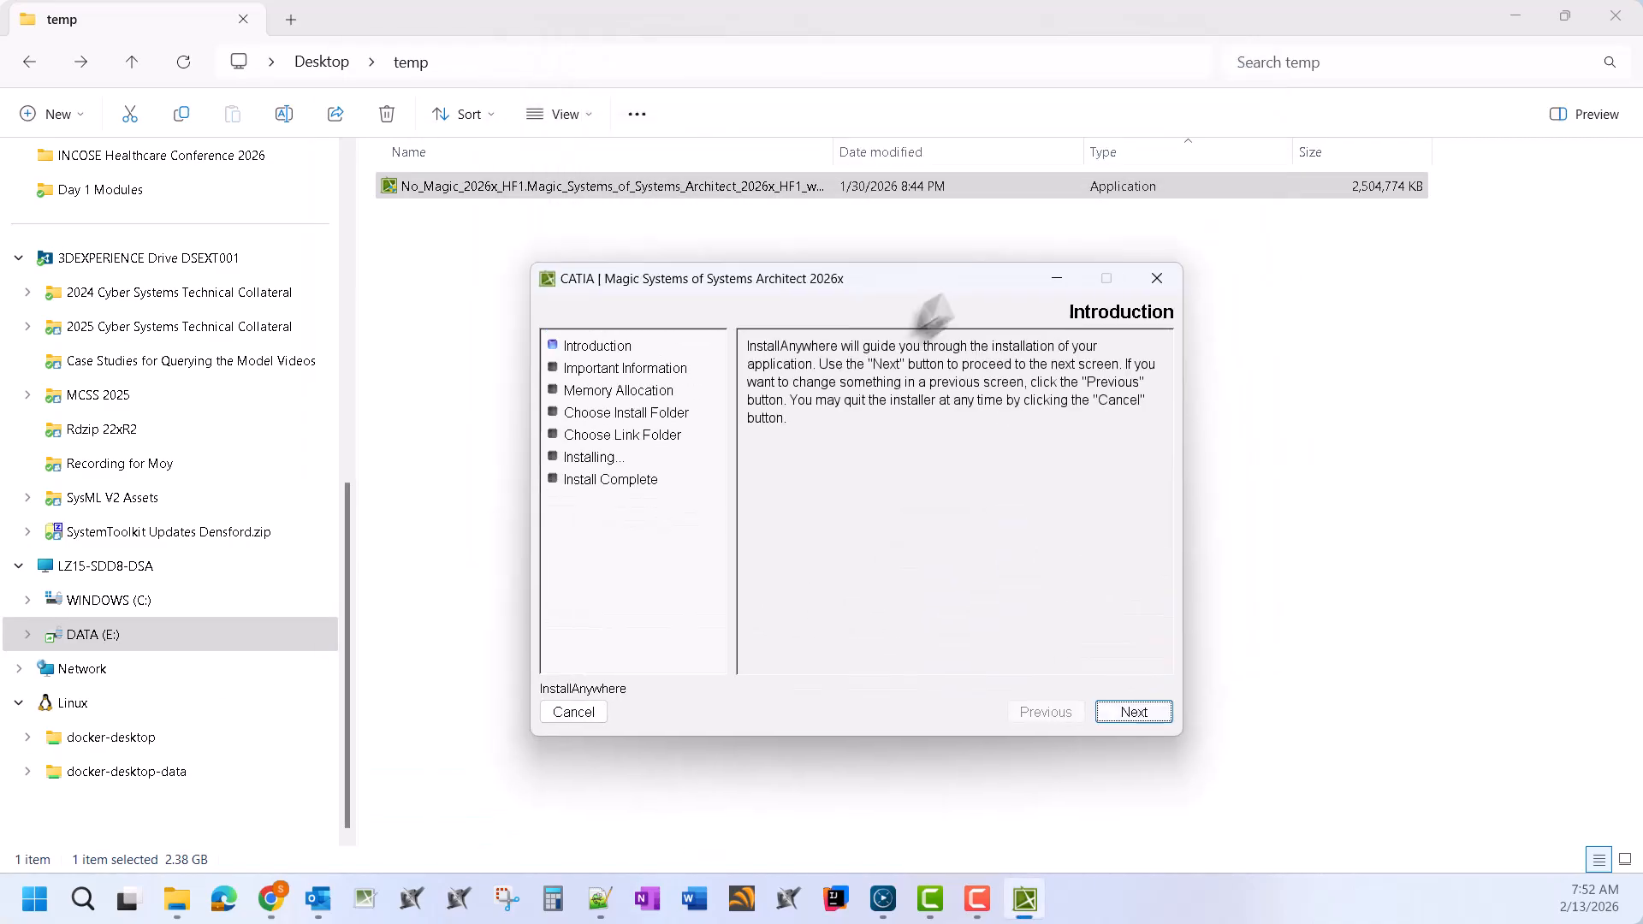
click(1074, 744)
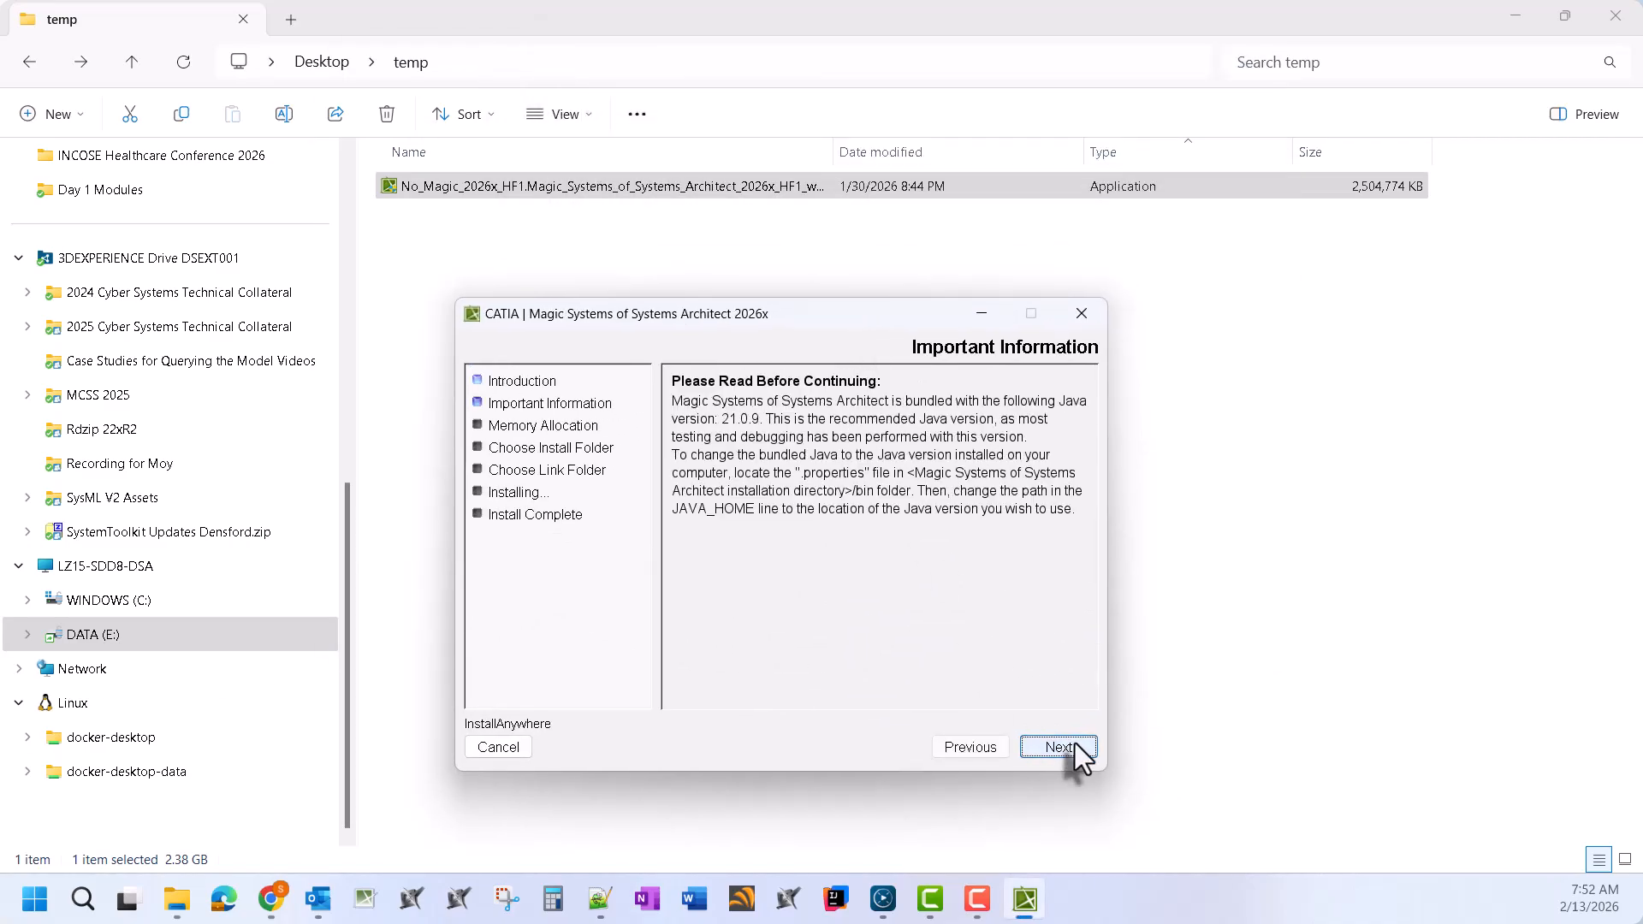
click(1075, 746)
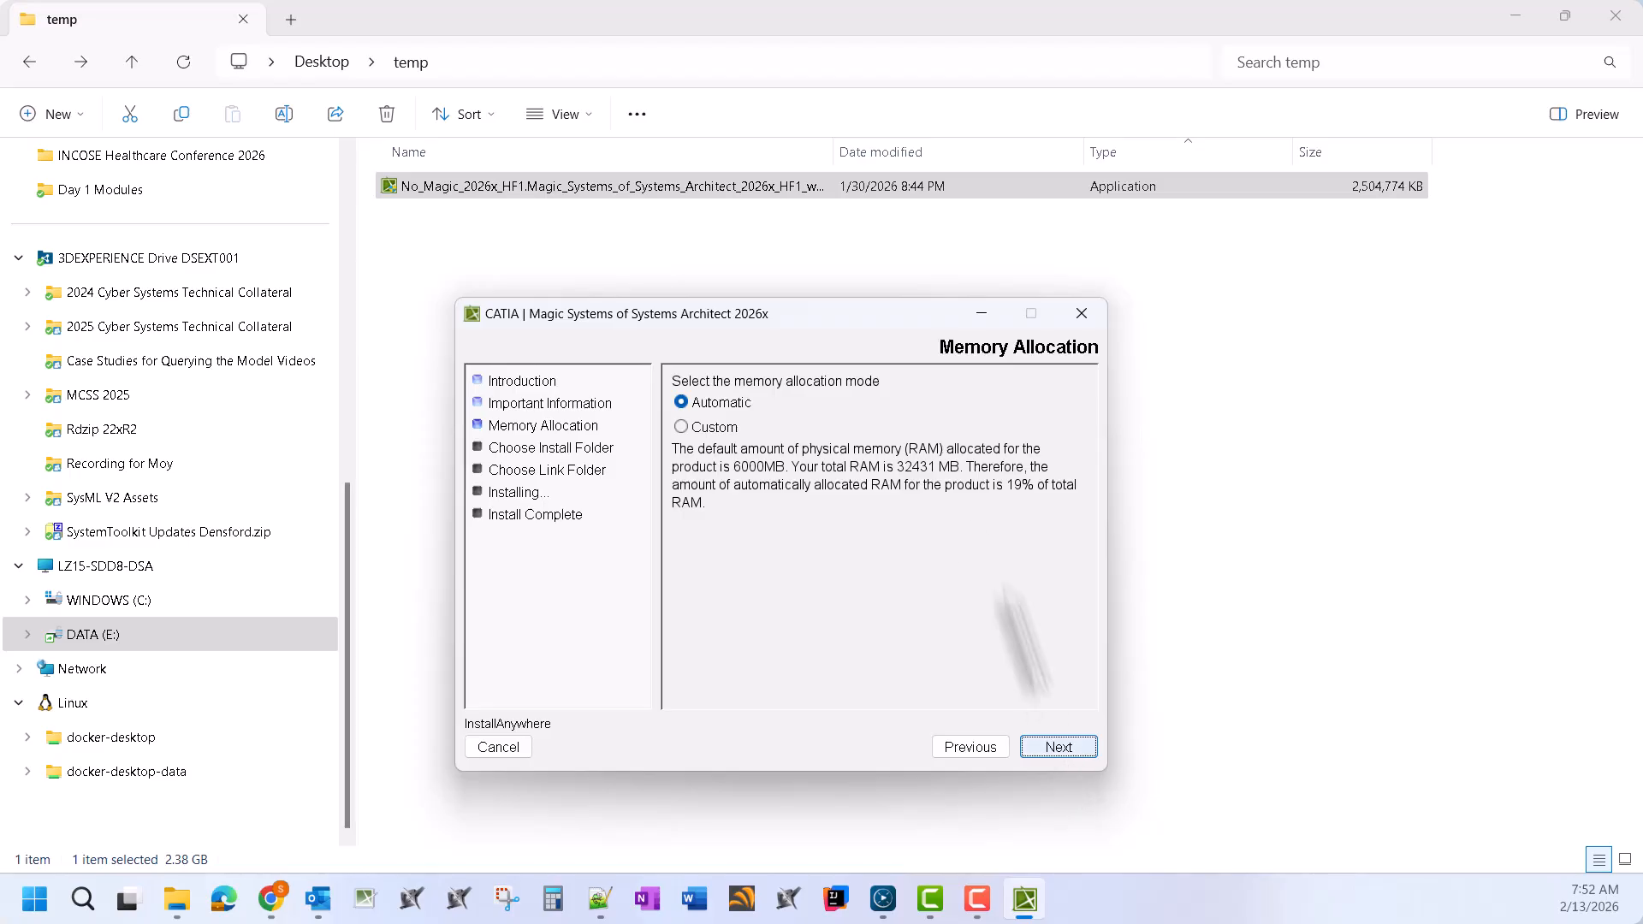
click(1080, 751)
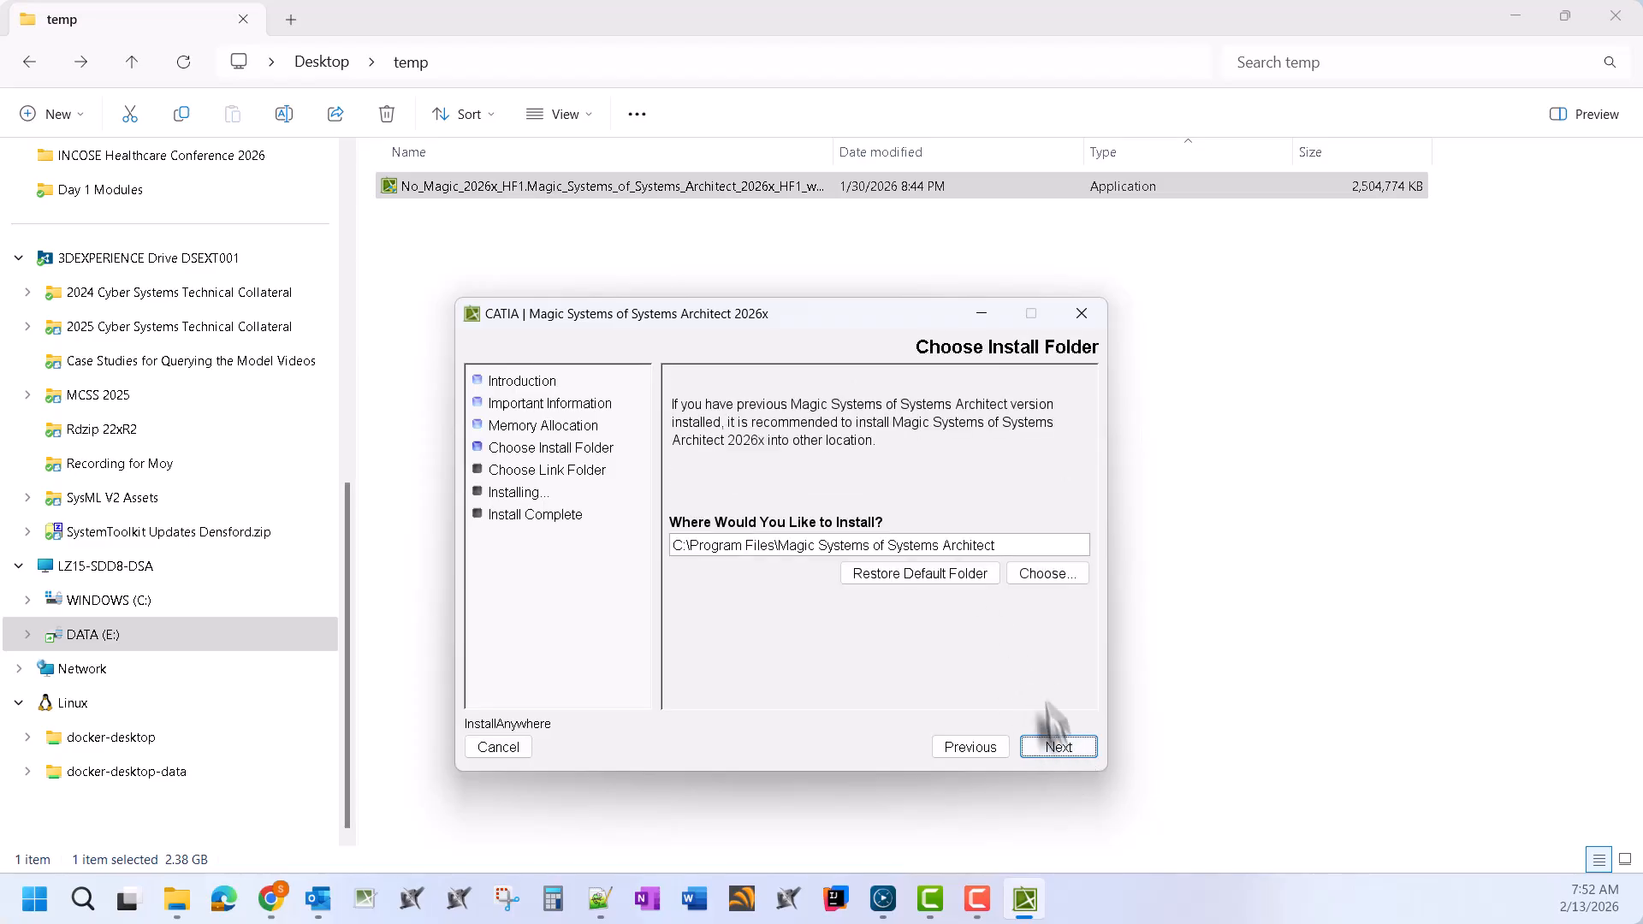
Set the install folder to E:\Program Files\MSOSA26xHF1CE
click(1044, 566)
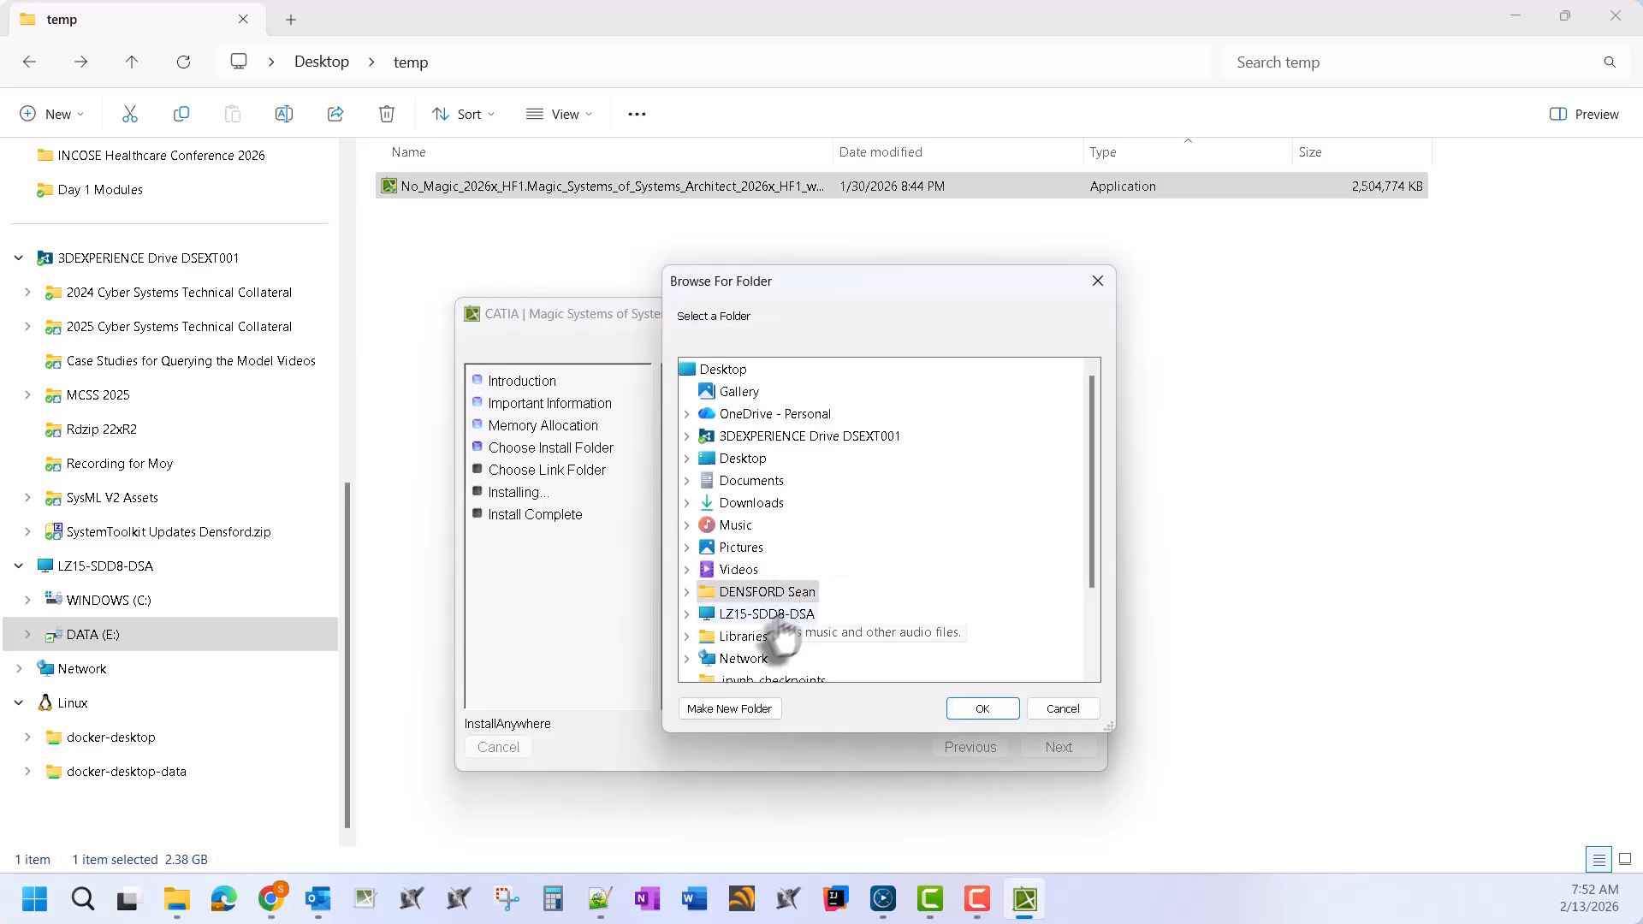
double_click(768, 614)
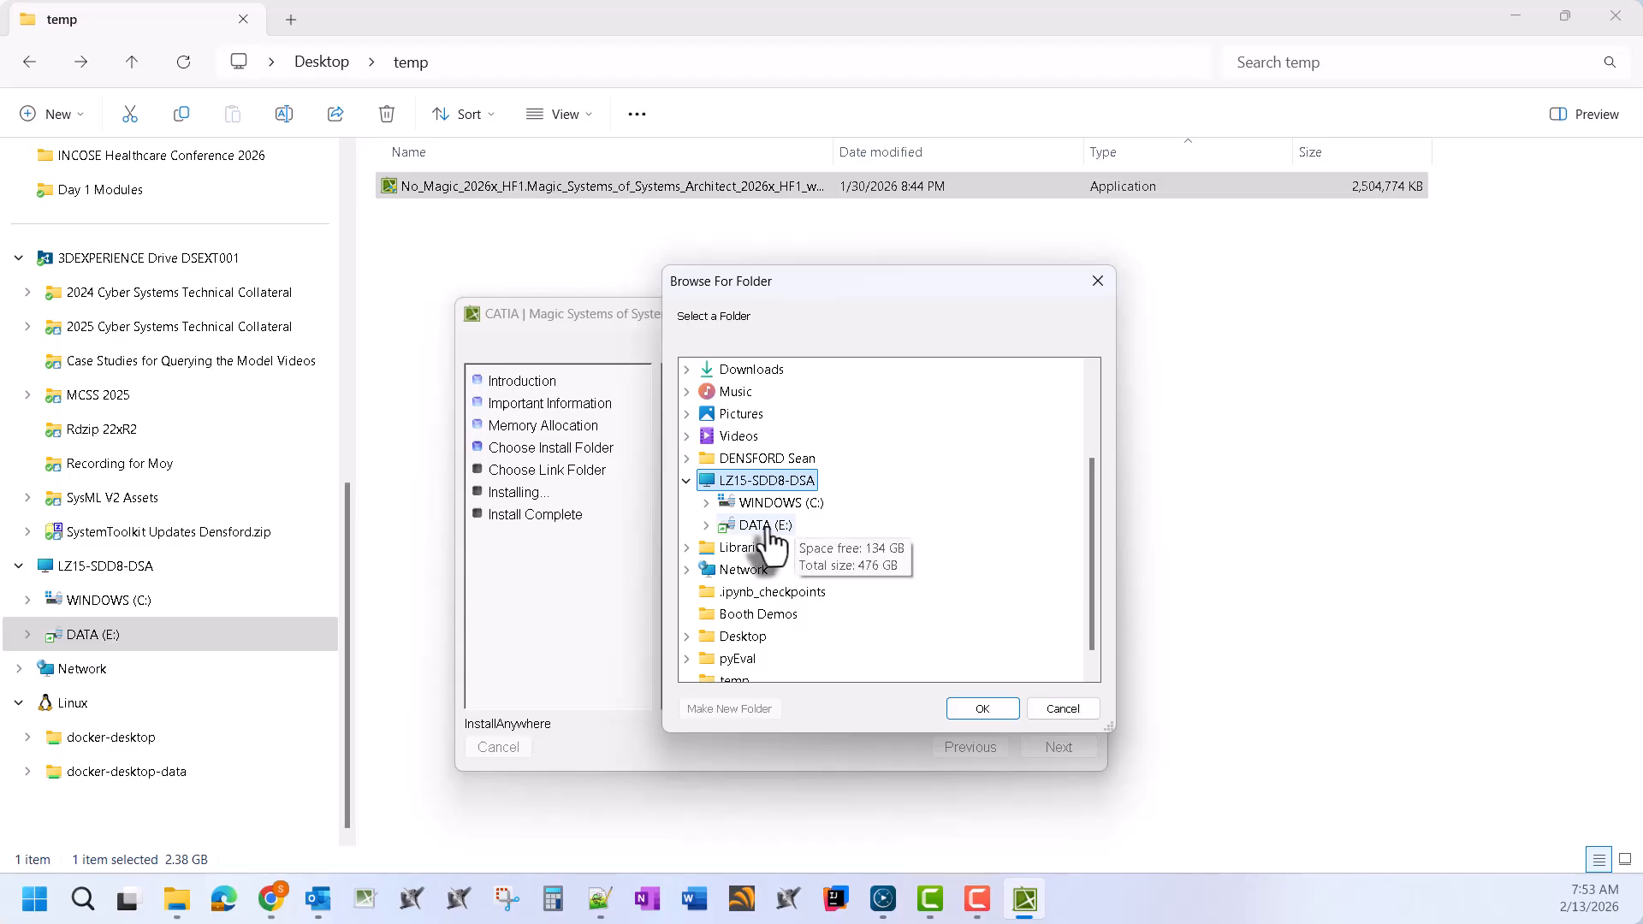
double_click(787, 520)
double_click(796, 592)
scroll(872, 550, down, 3)
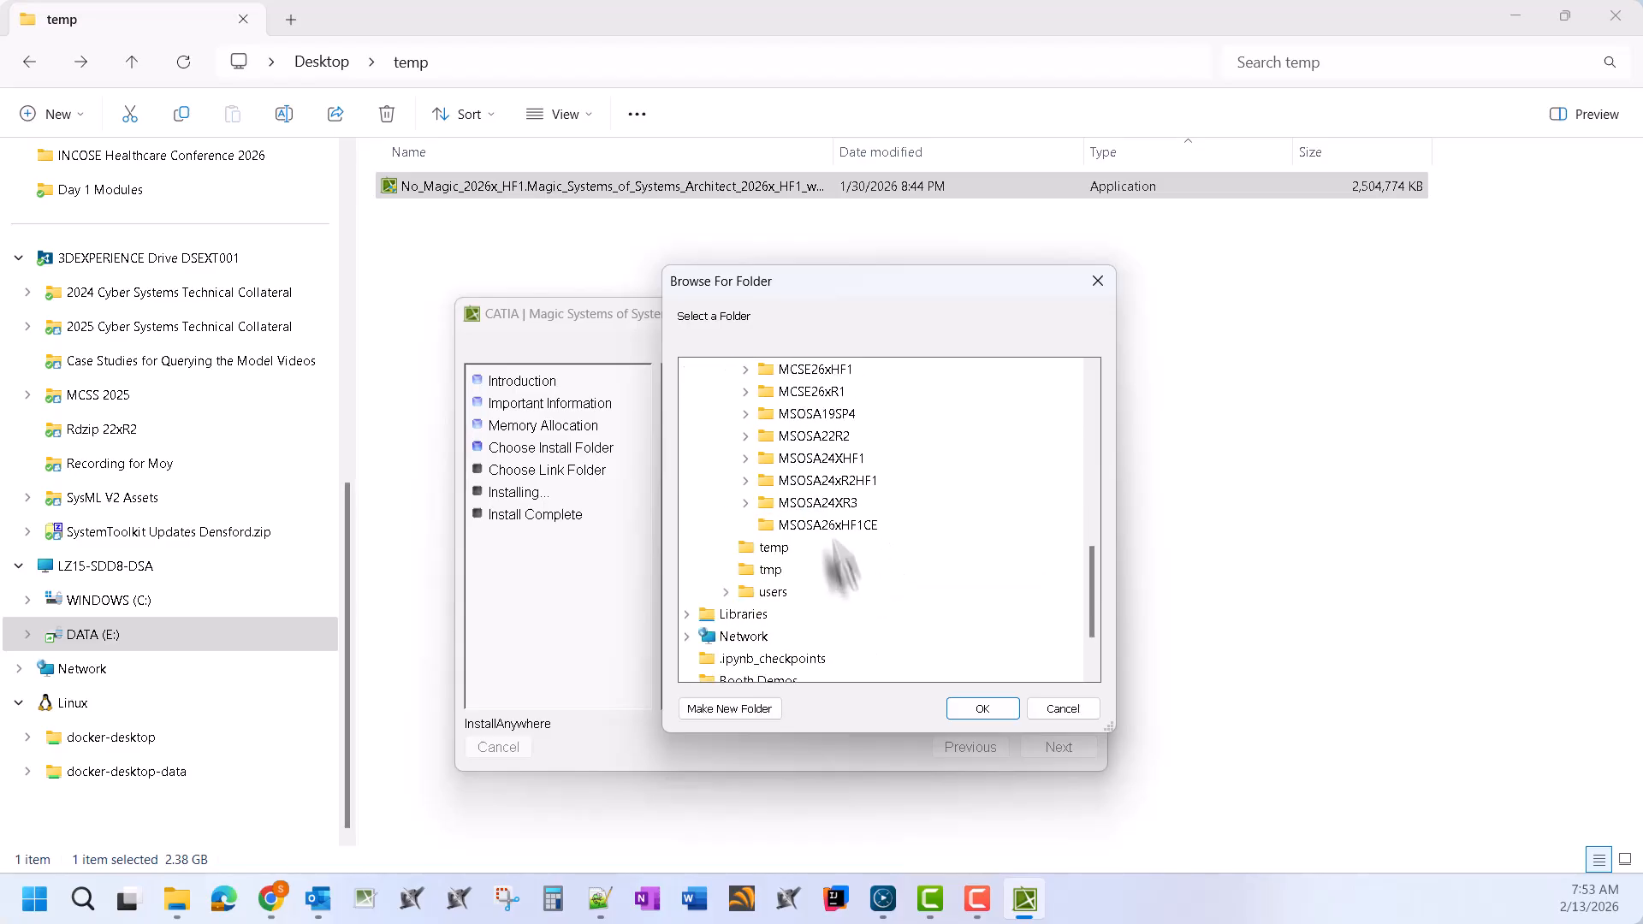
click(827, 525)
click(985, 708)
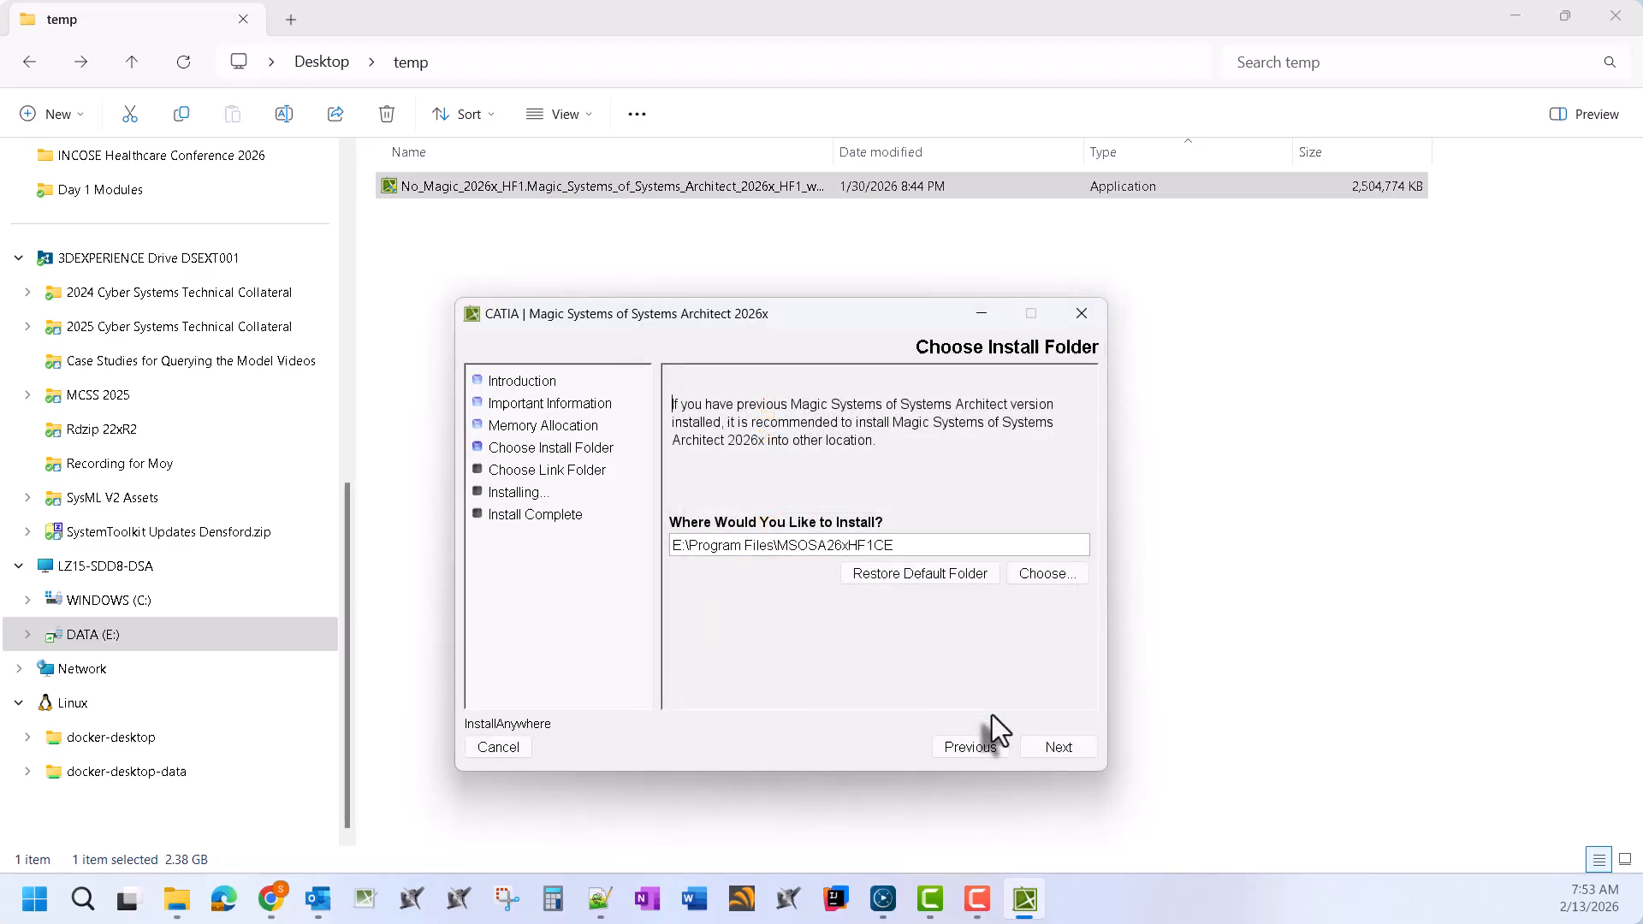
click(1047, 748)
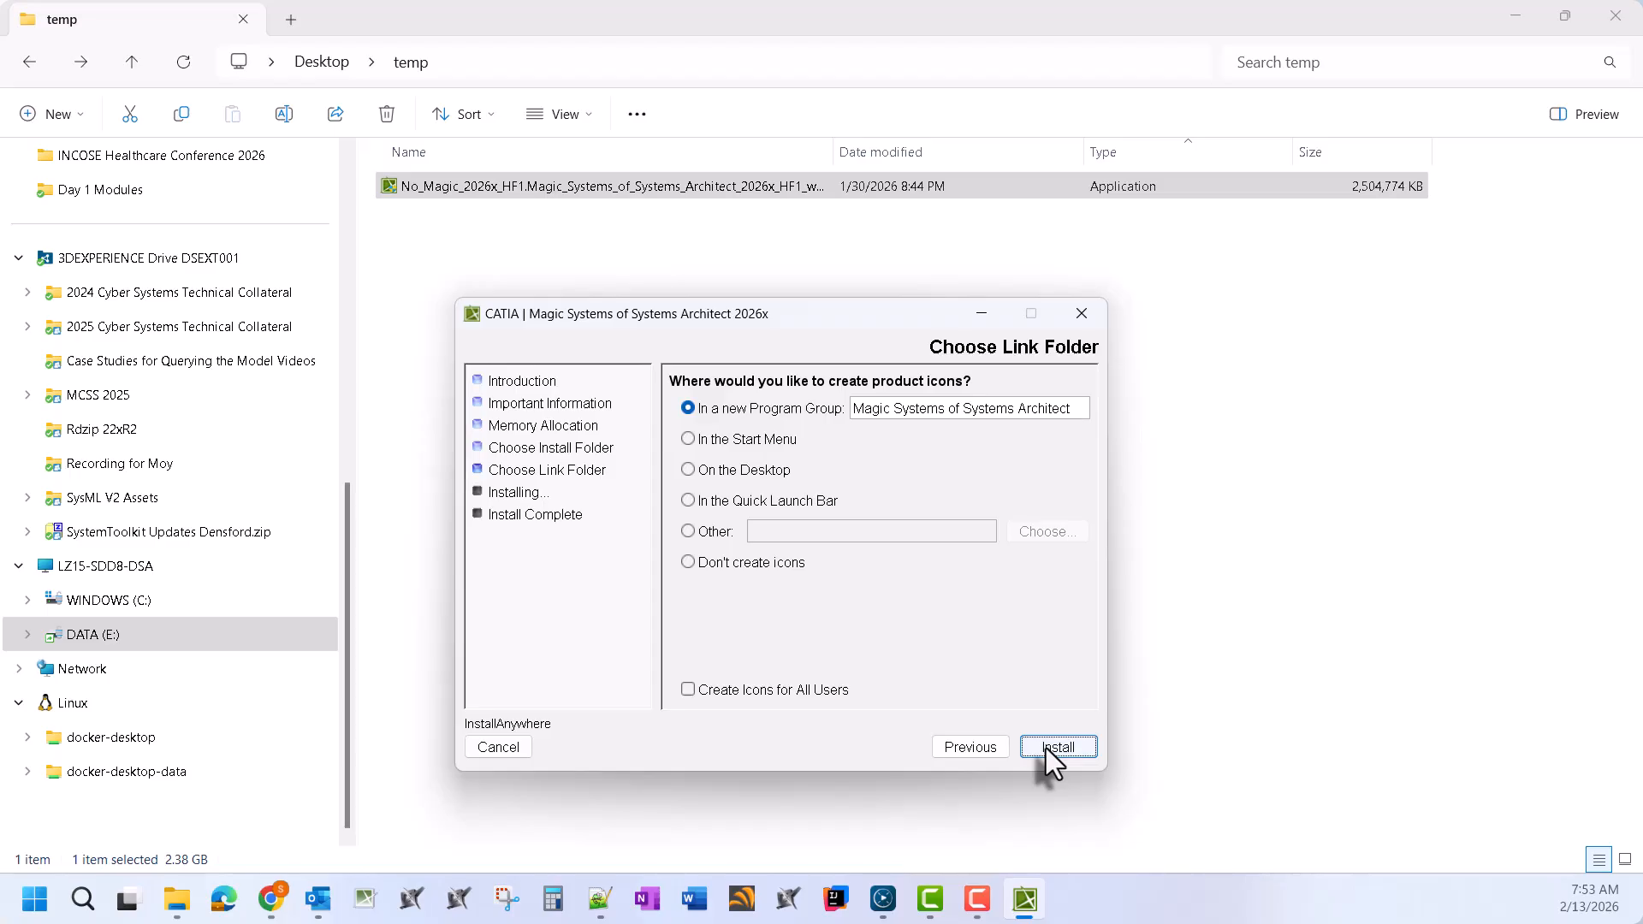
Select Don't create icons, install, and close the finished installer
click(729, 564)
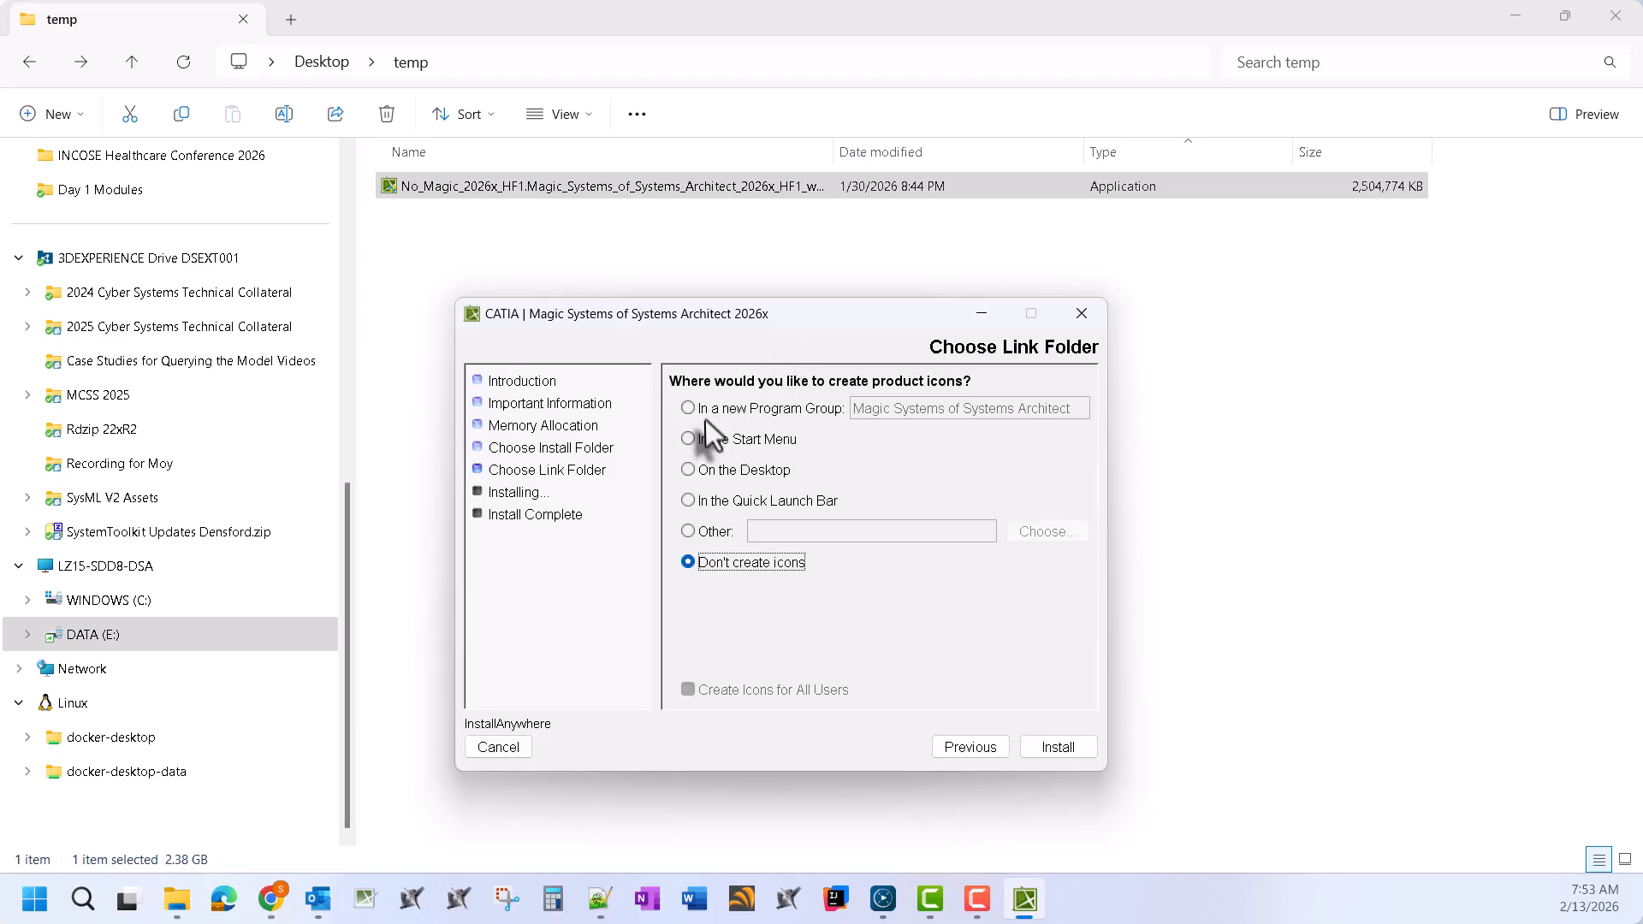
click(1074, 751)
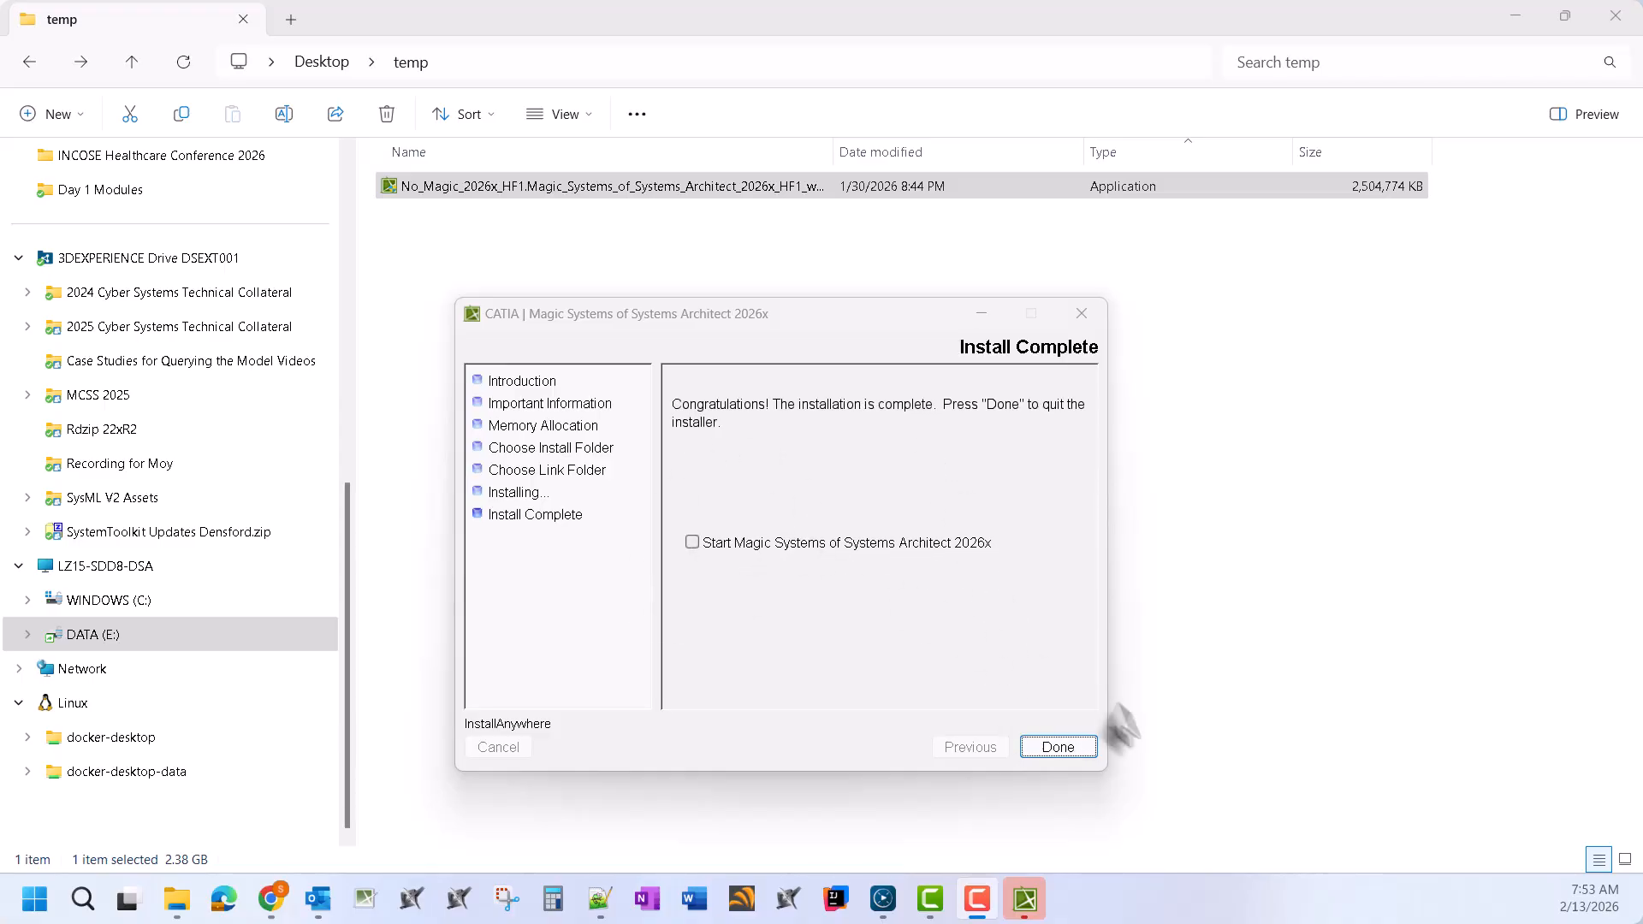
click(1058, 747)
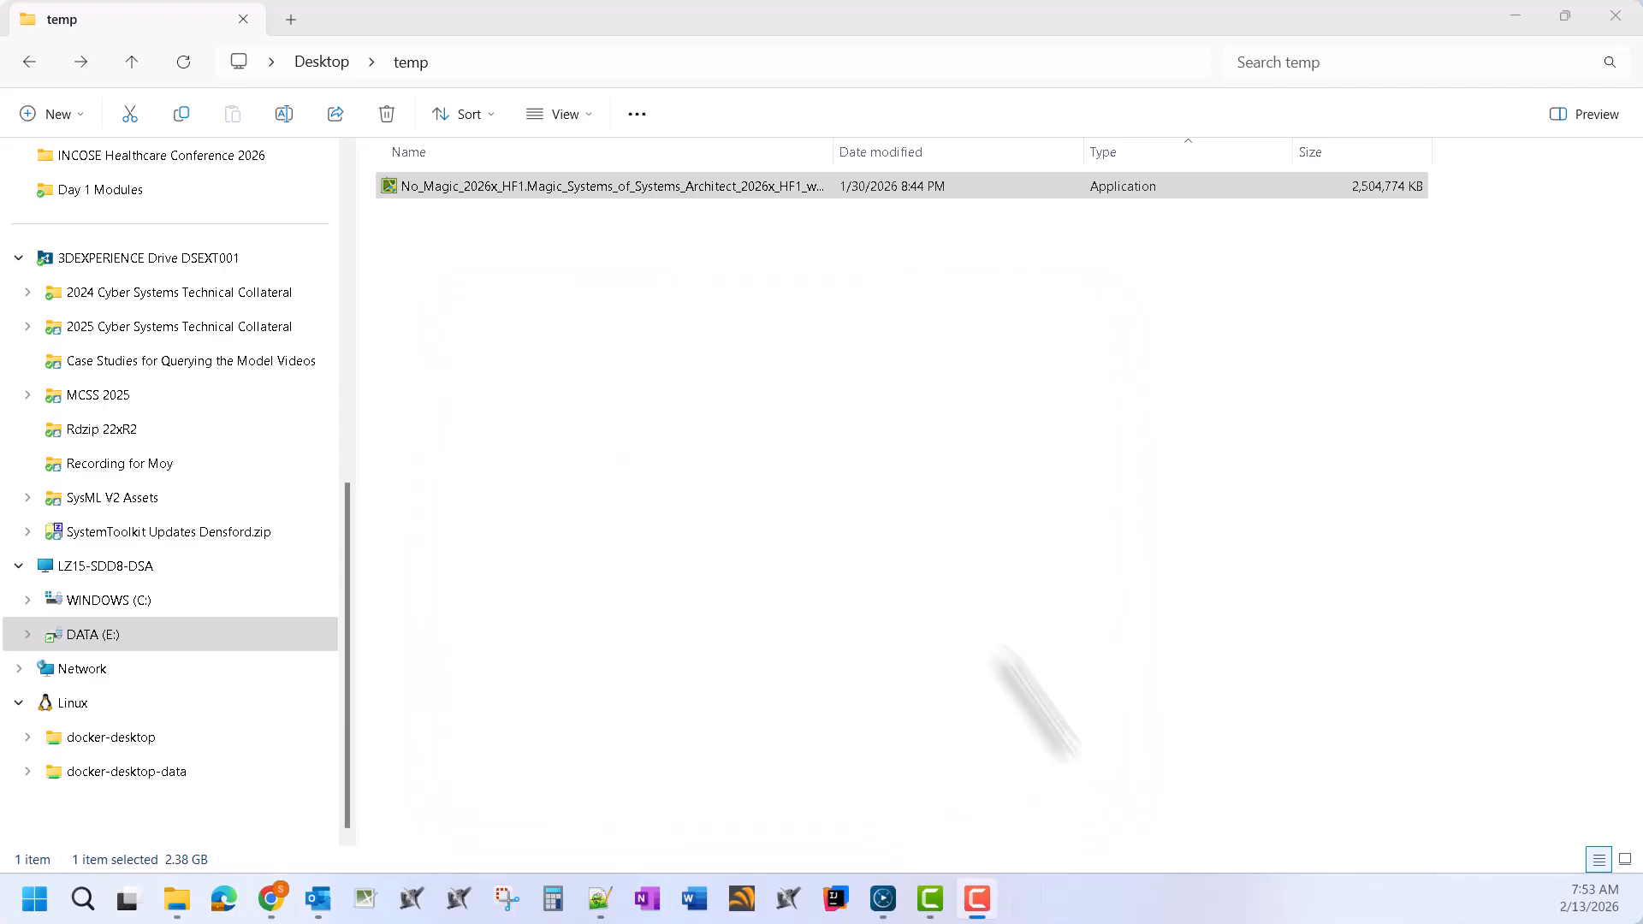
Open msosa.properties from E:\Program Files\MSOSA26xHF1CE\bin in Notepad++
click(172, 634)
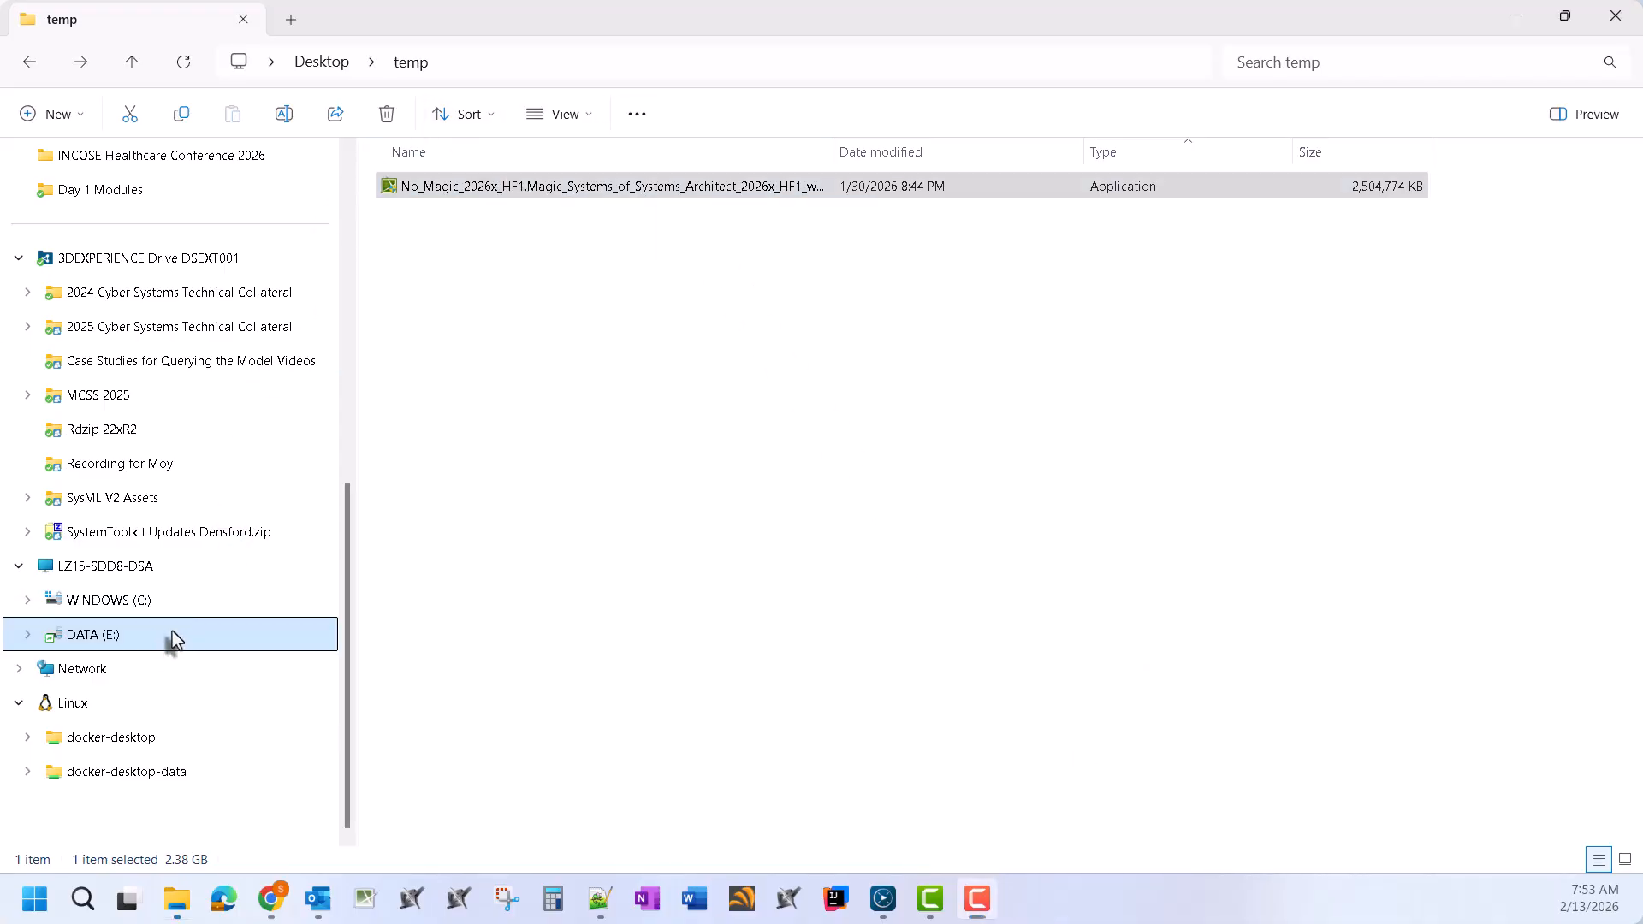
double_click(464, 414)
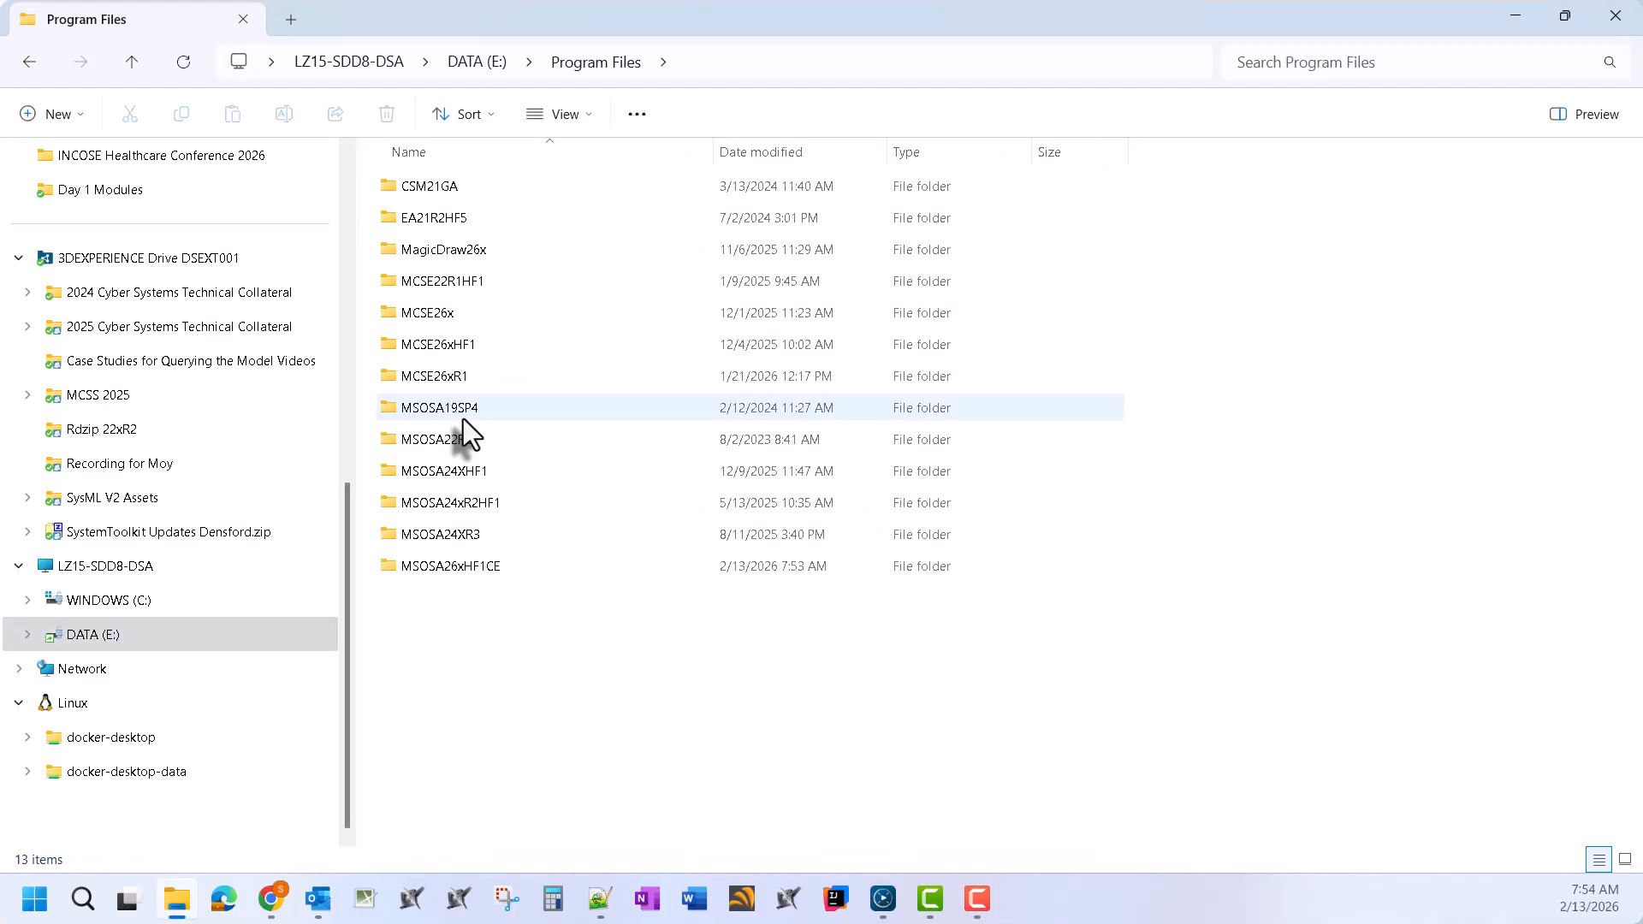
double_click(485, 569)
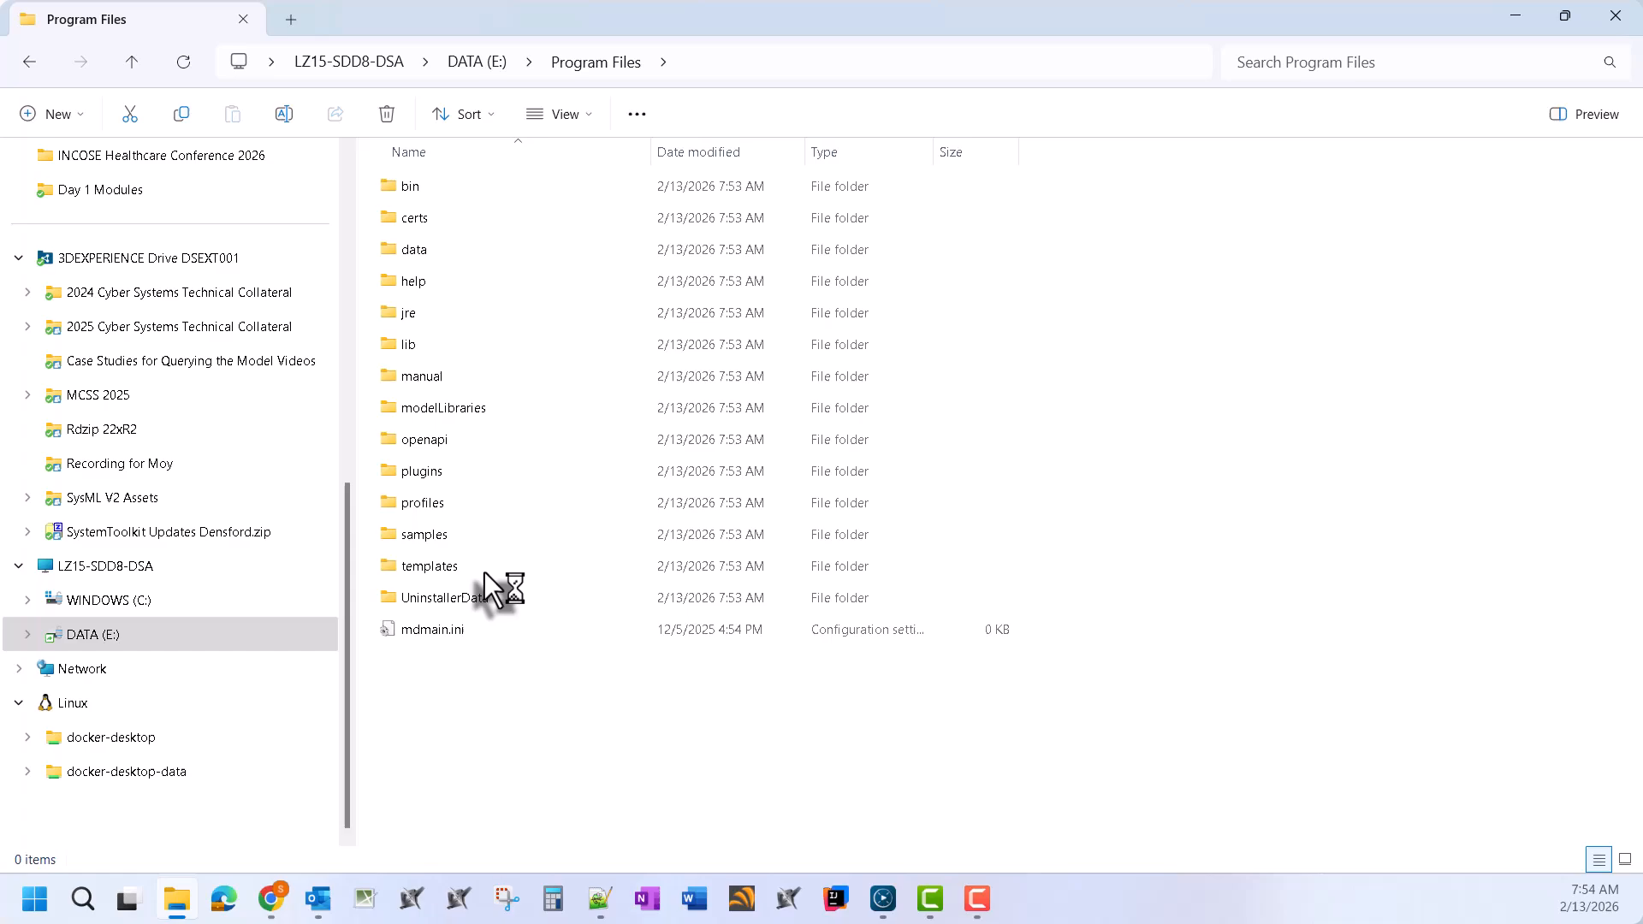
double_click(458, 195)
click(480, 375)
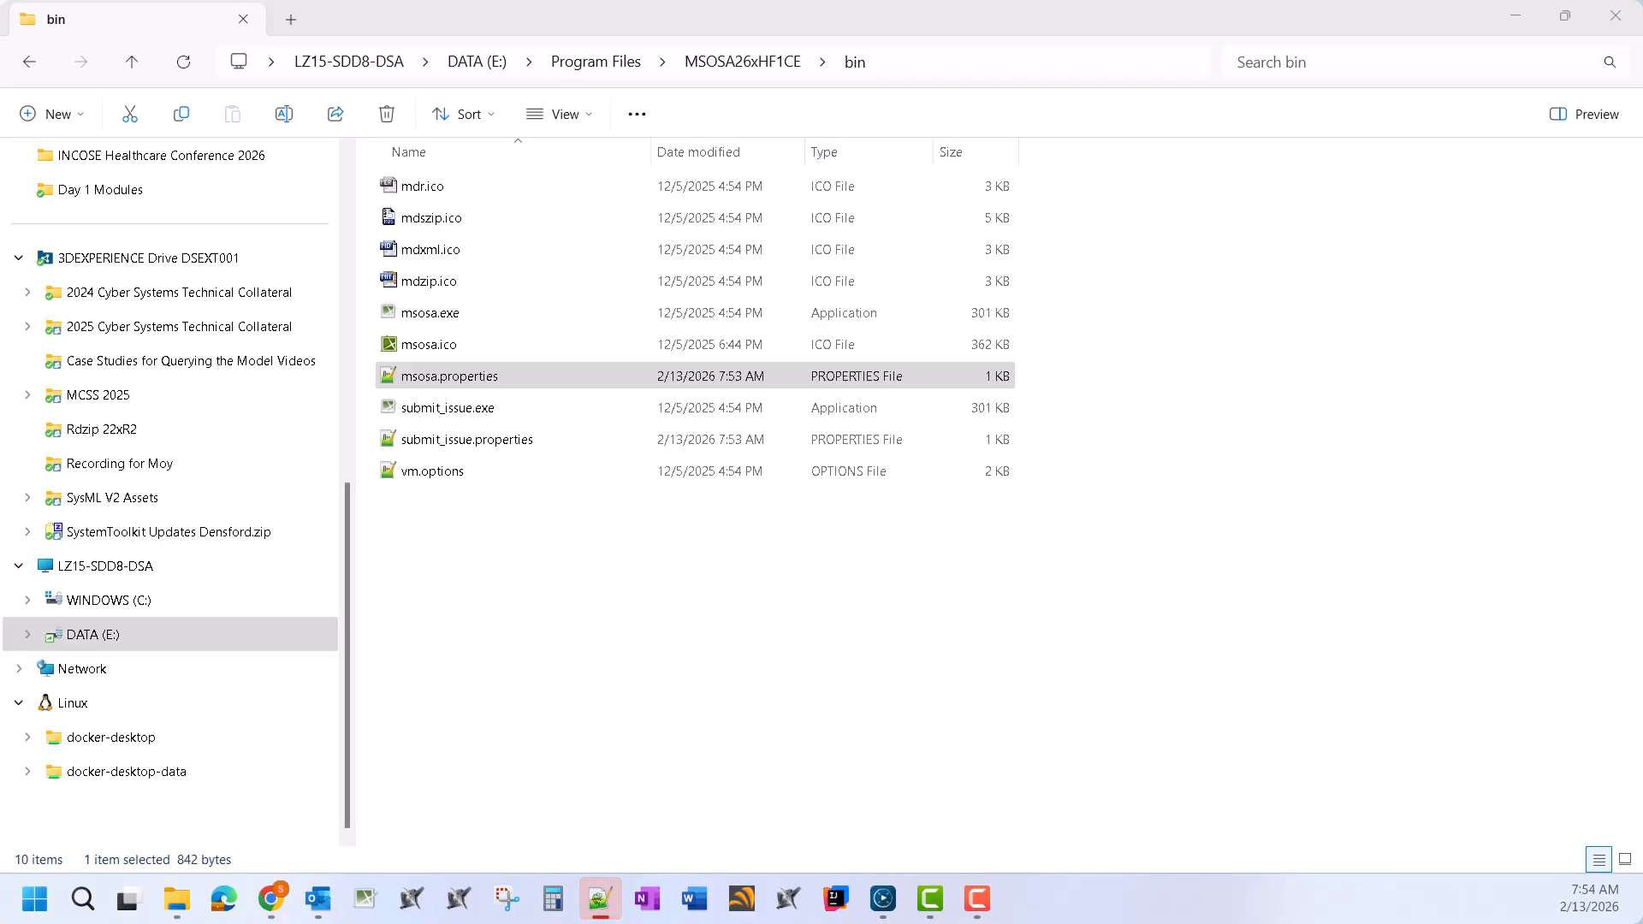
click(600, 898)
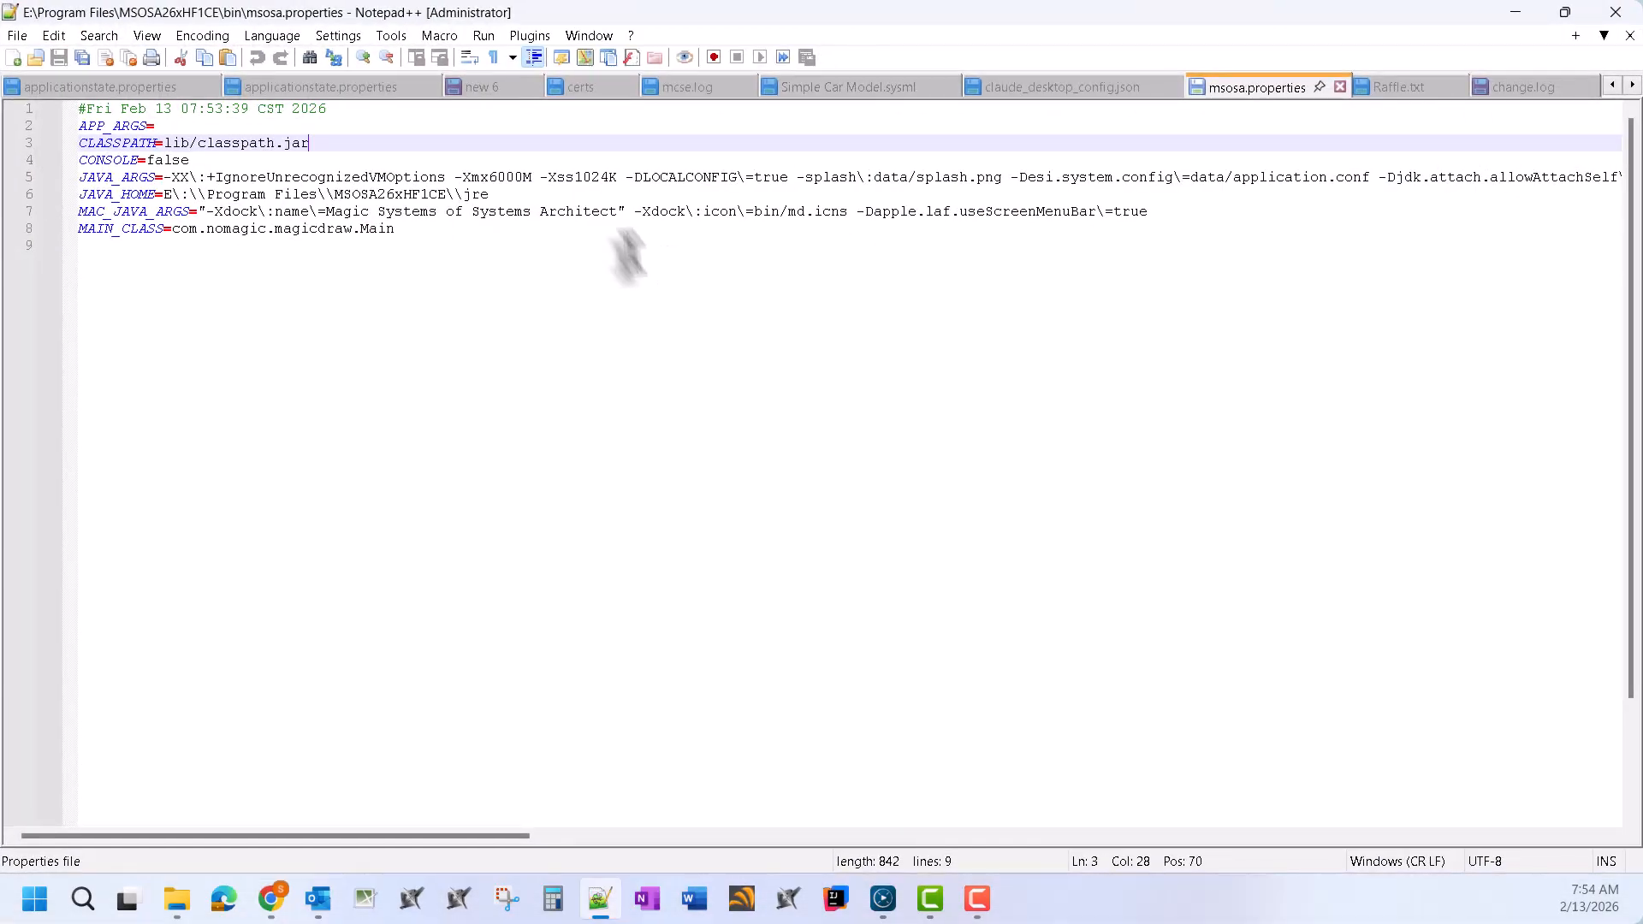
Copy the -DEnblS2CmmntMd\=true system property from the CATIA documentation page
click(271, 899)
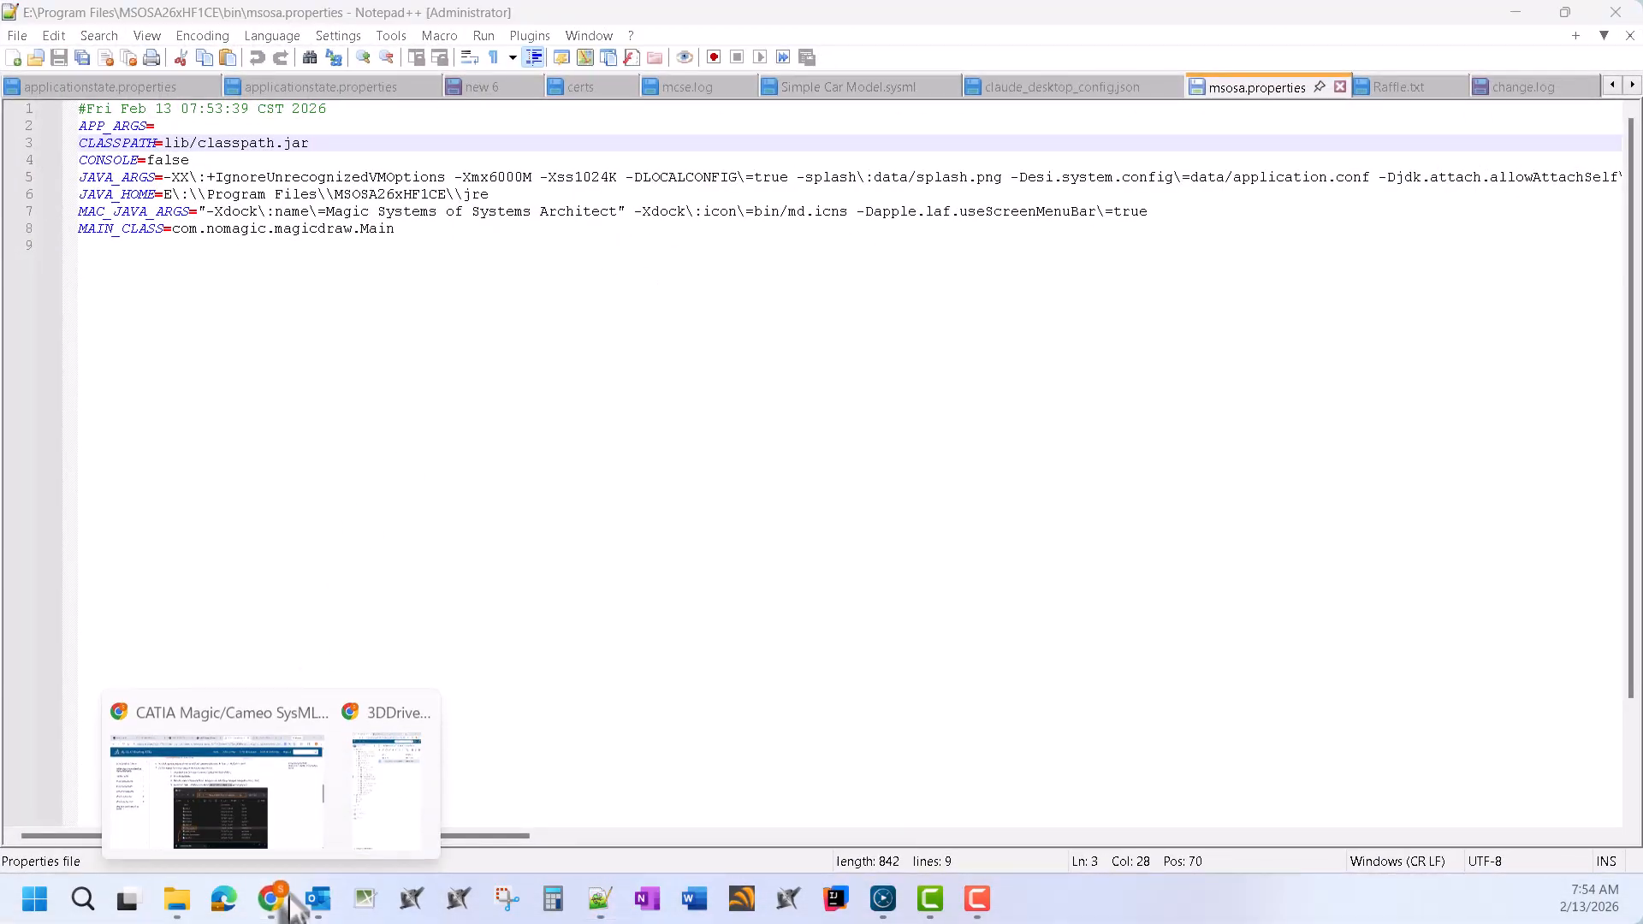
click(271, 796)
right_click(881, 389)
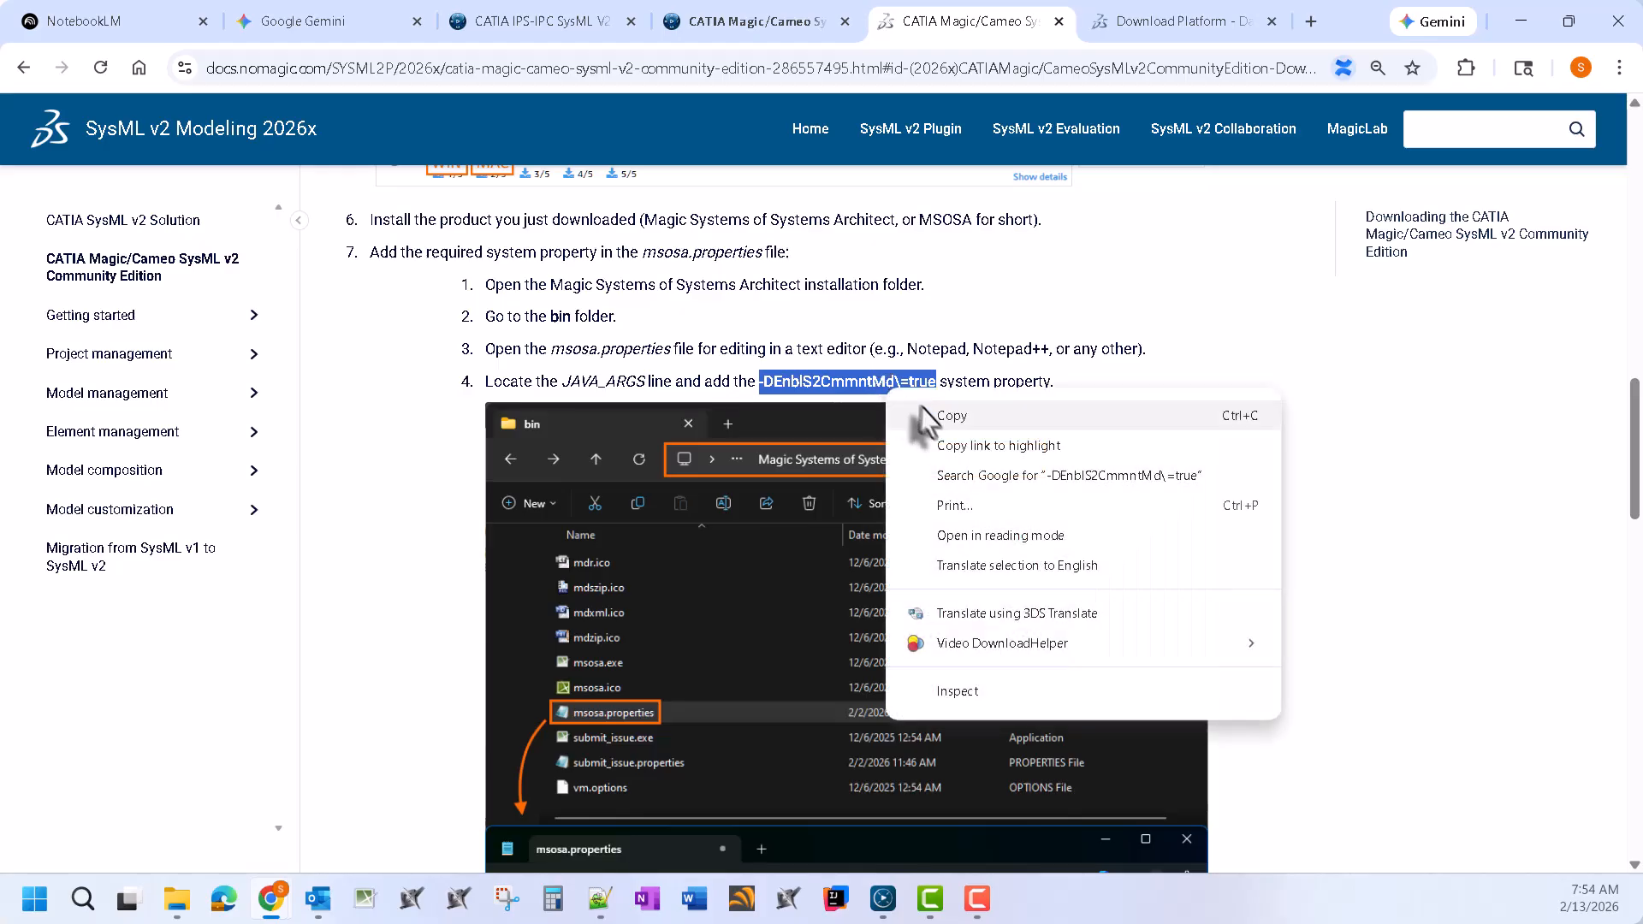
click(920, 417)
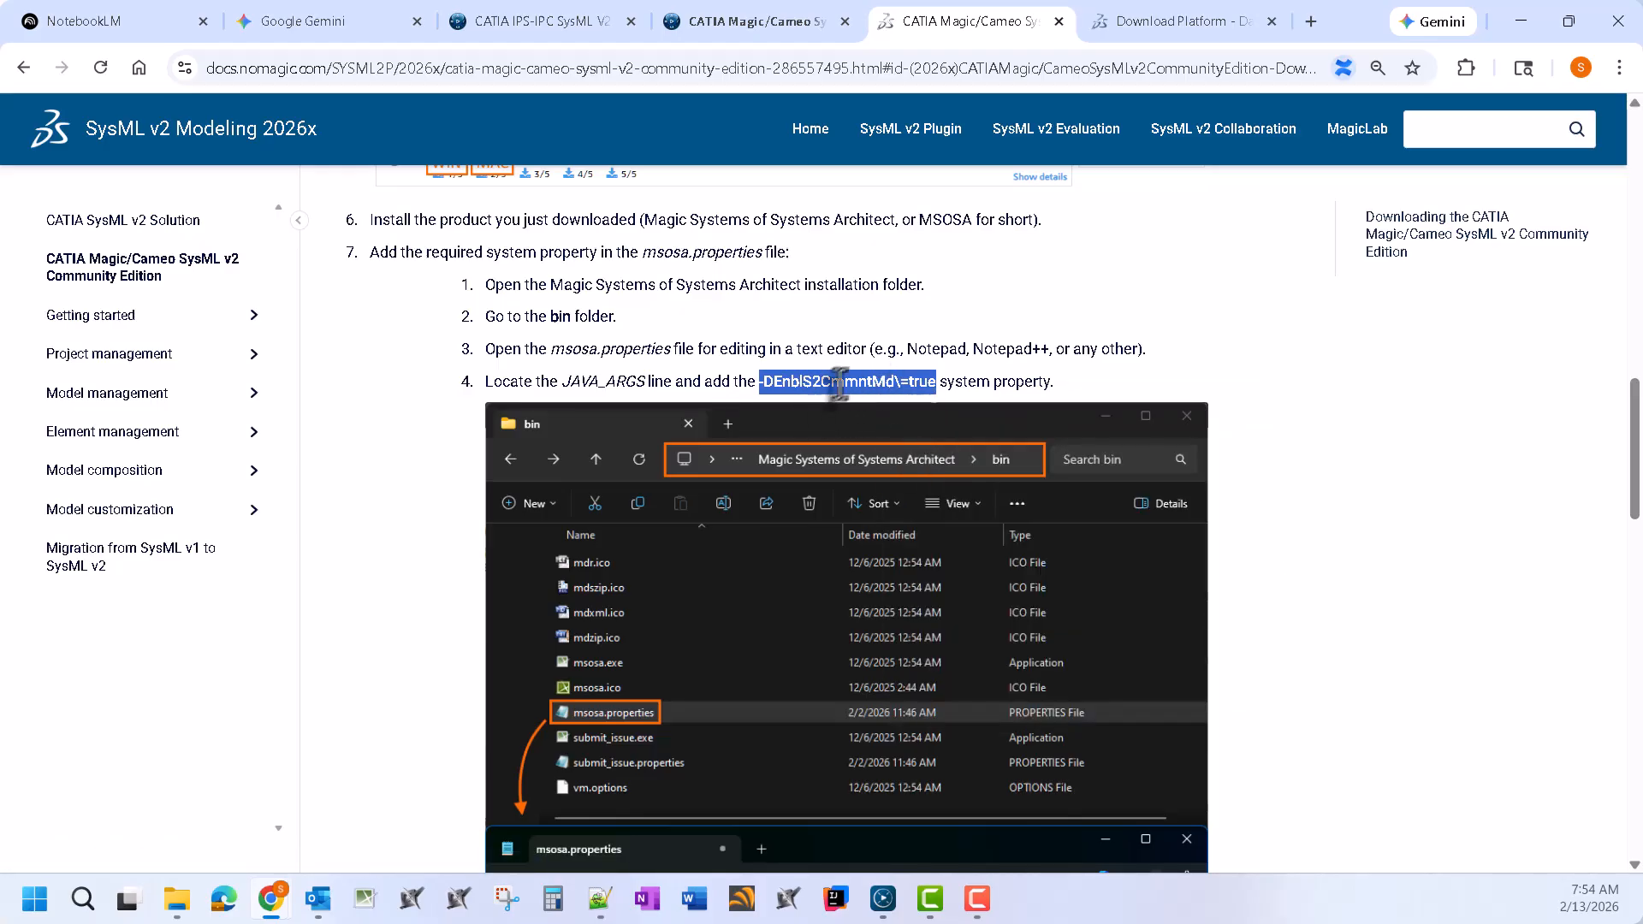
Append -DEnblS2CmmntMd\=true after IgnoreUnrecognizedVMOptions in JAVA_ARGS, save msosa.properties, and close Notepad++
click(1520, 21)
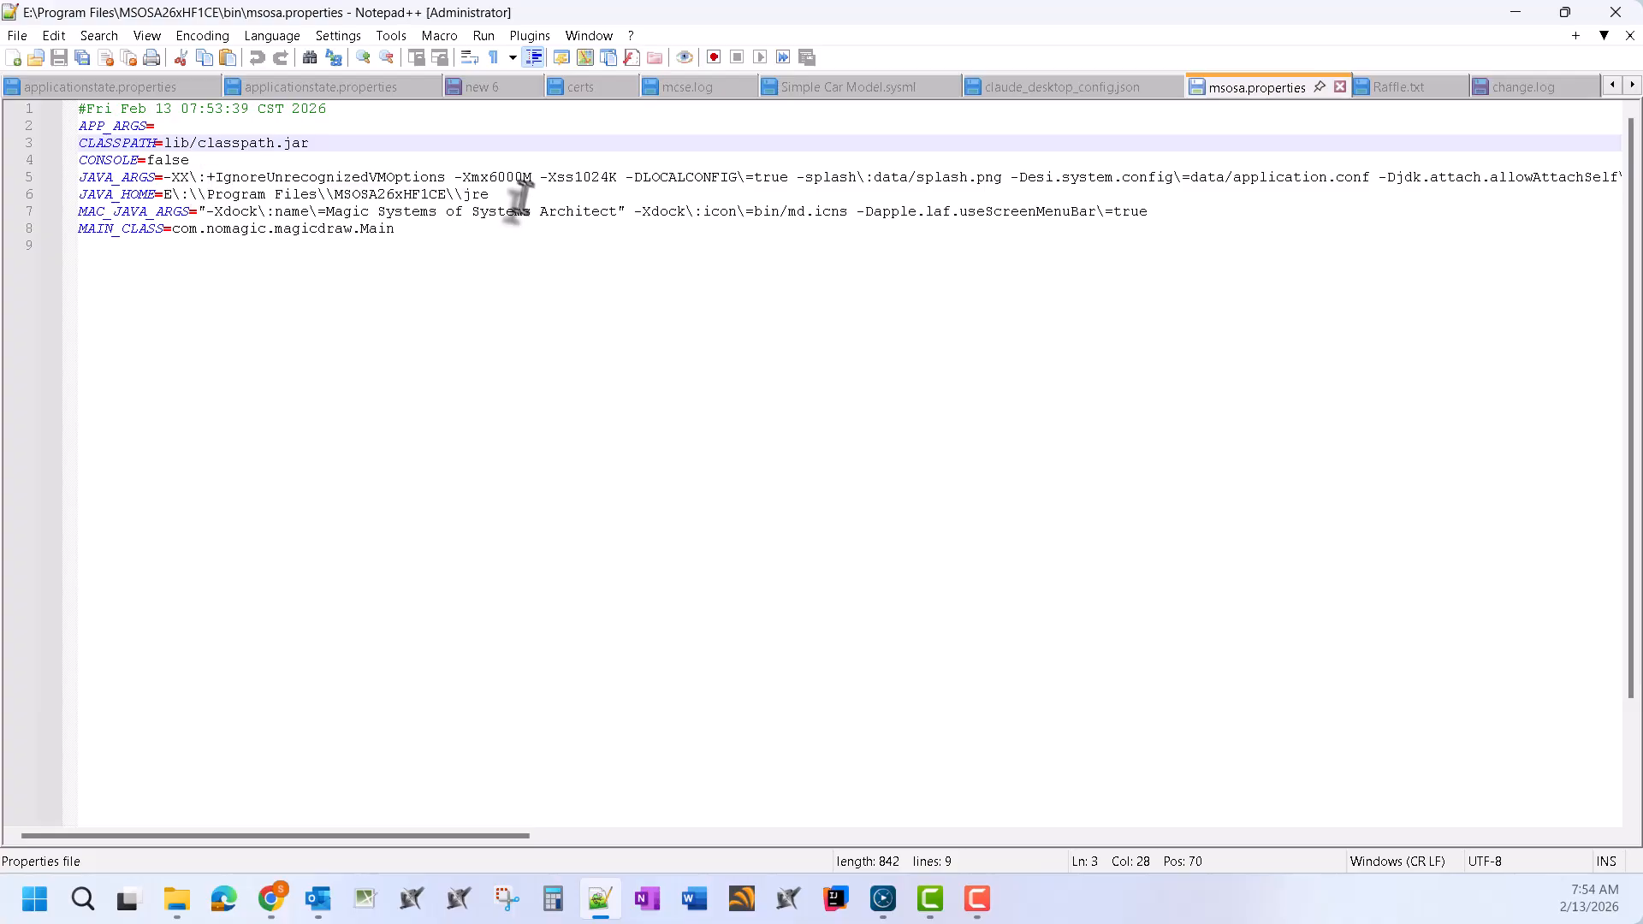
click(455, 177)
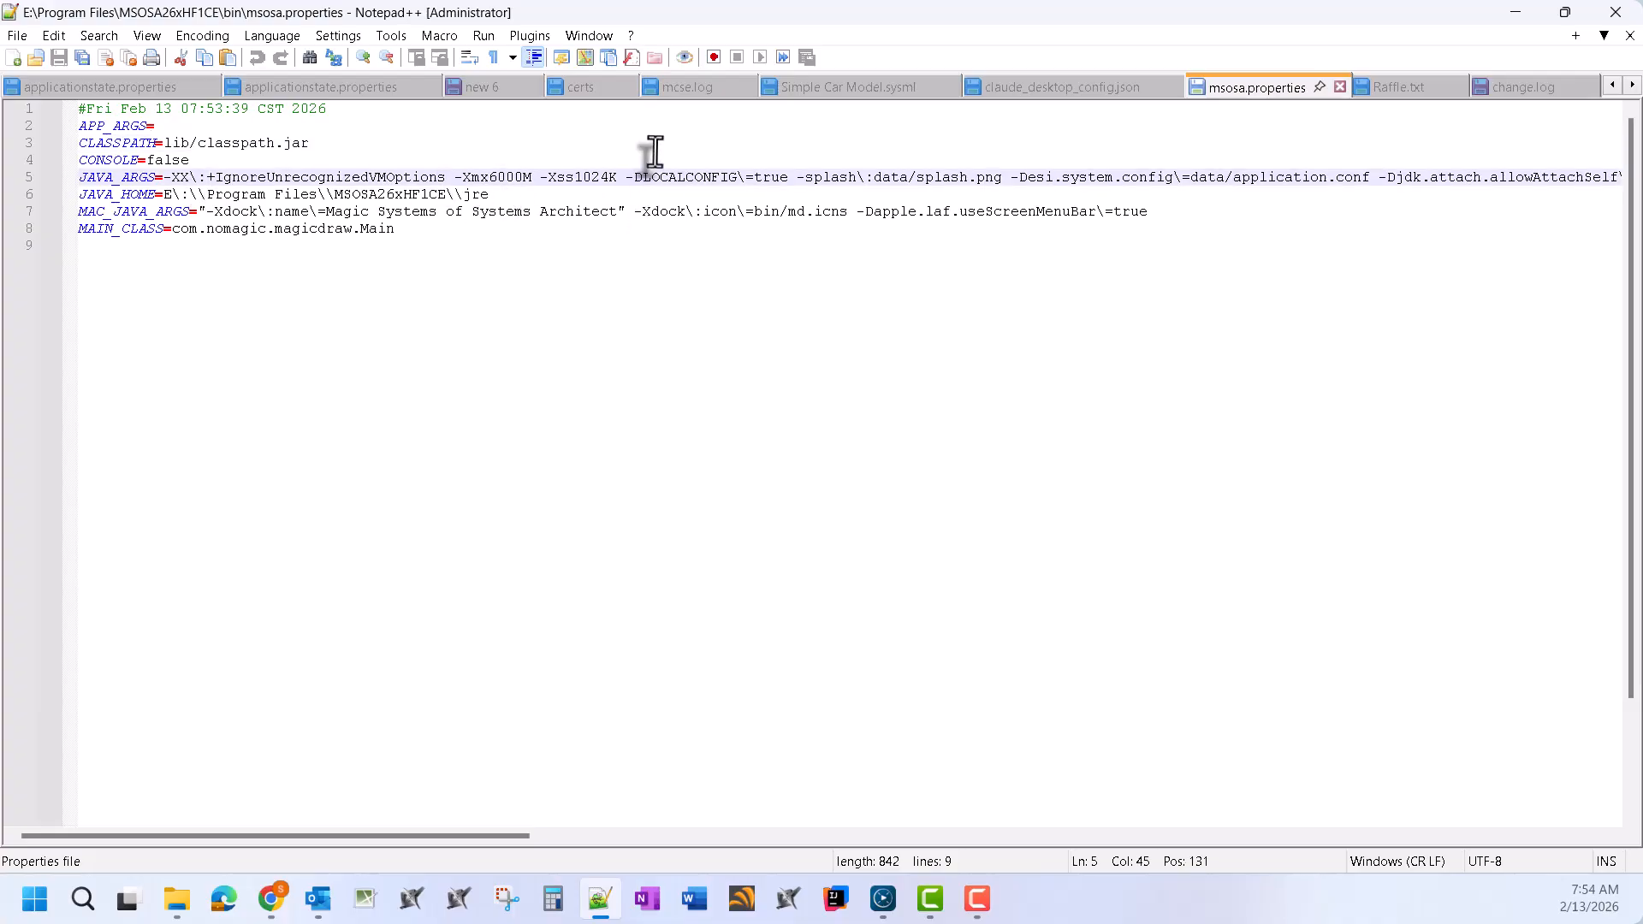
key(ctrl+v)
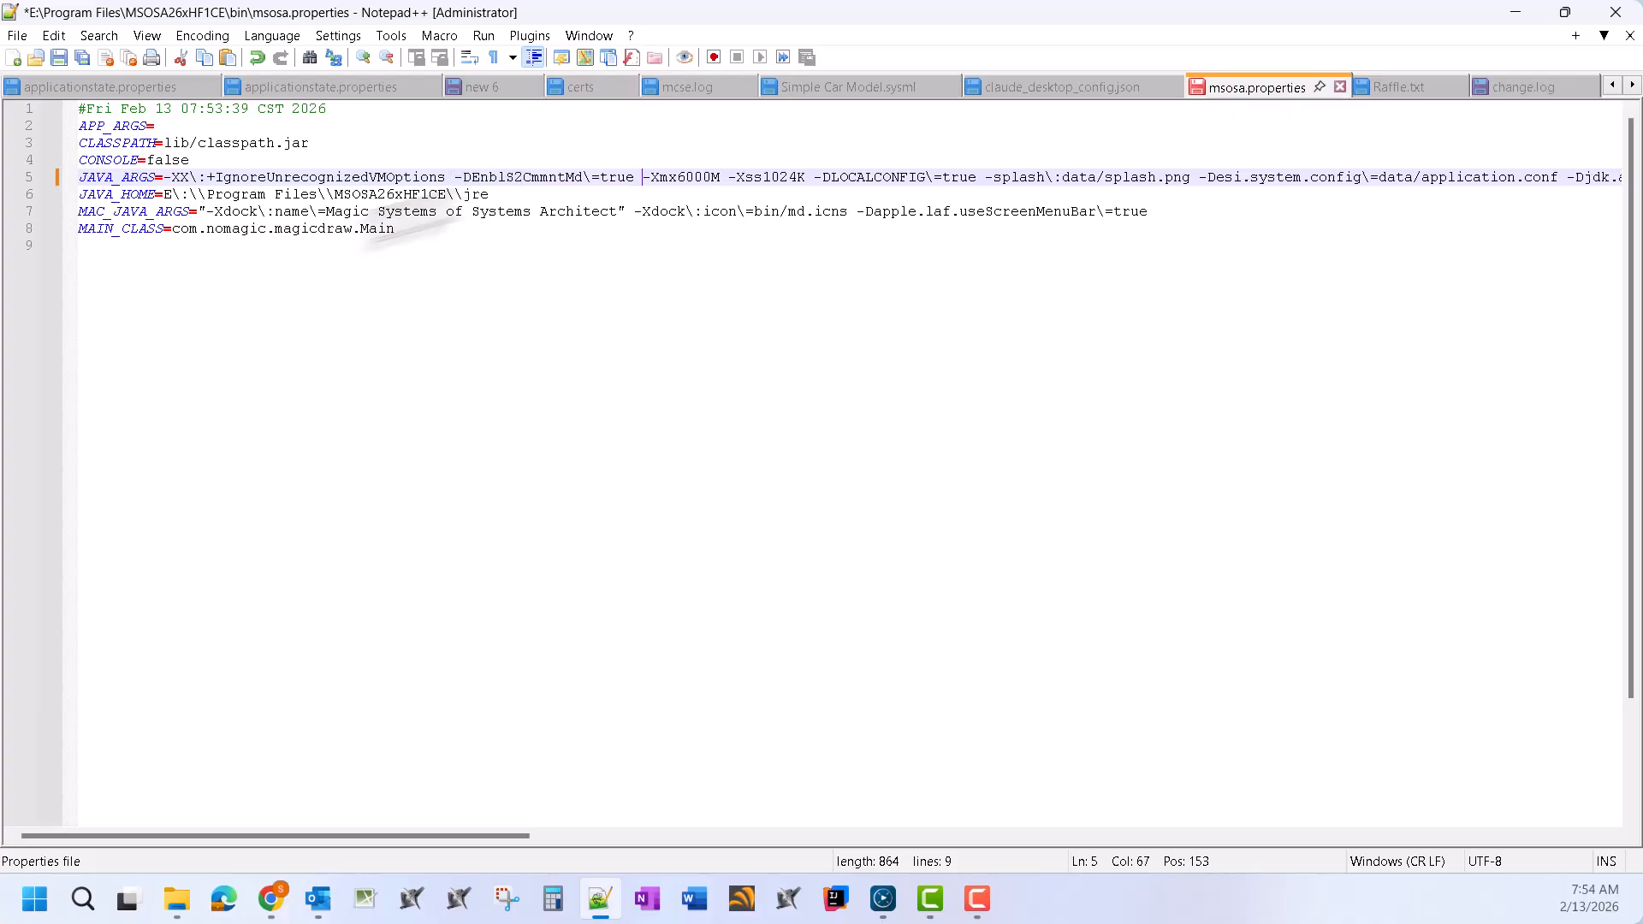
click(59, 56)
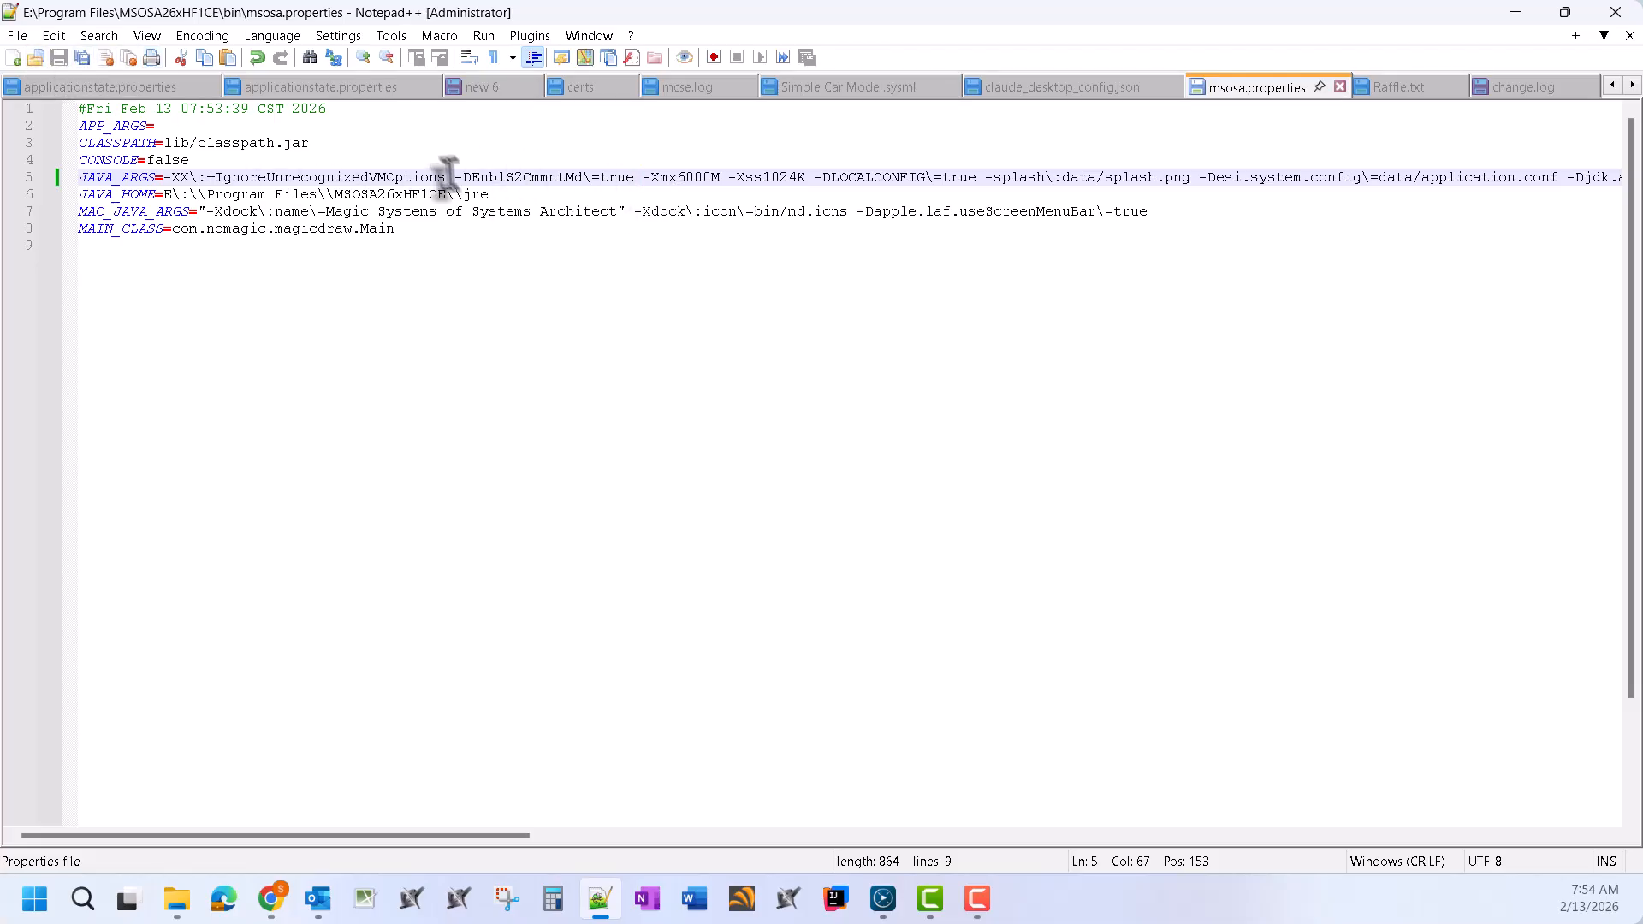
click(511, 248)
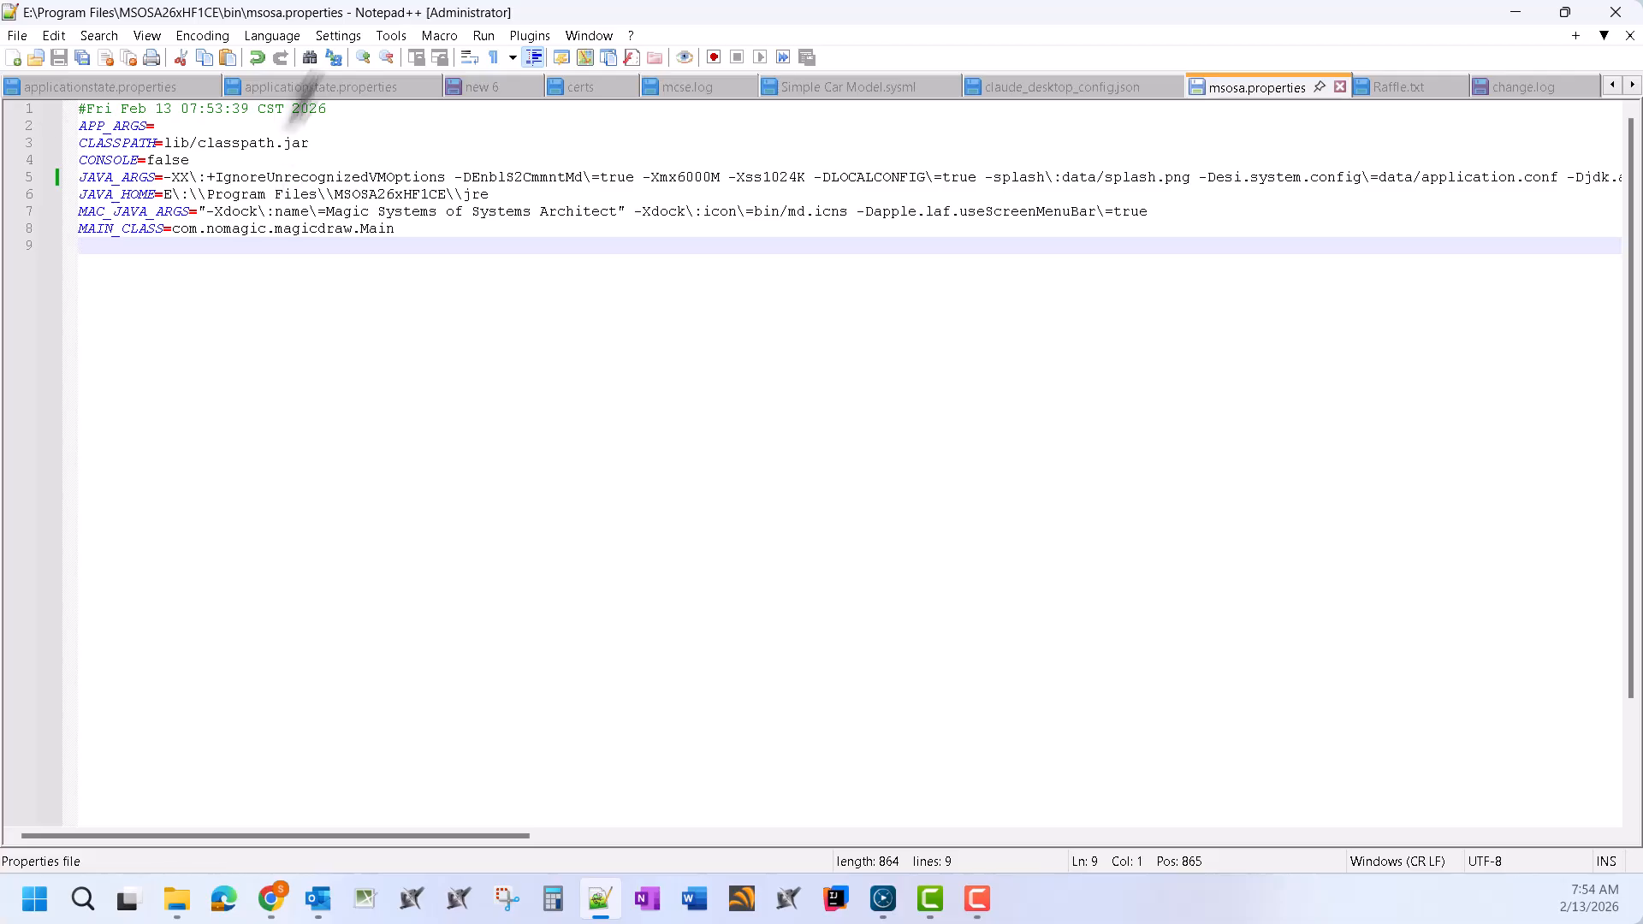
click(1616, 13)
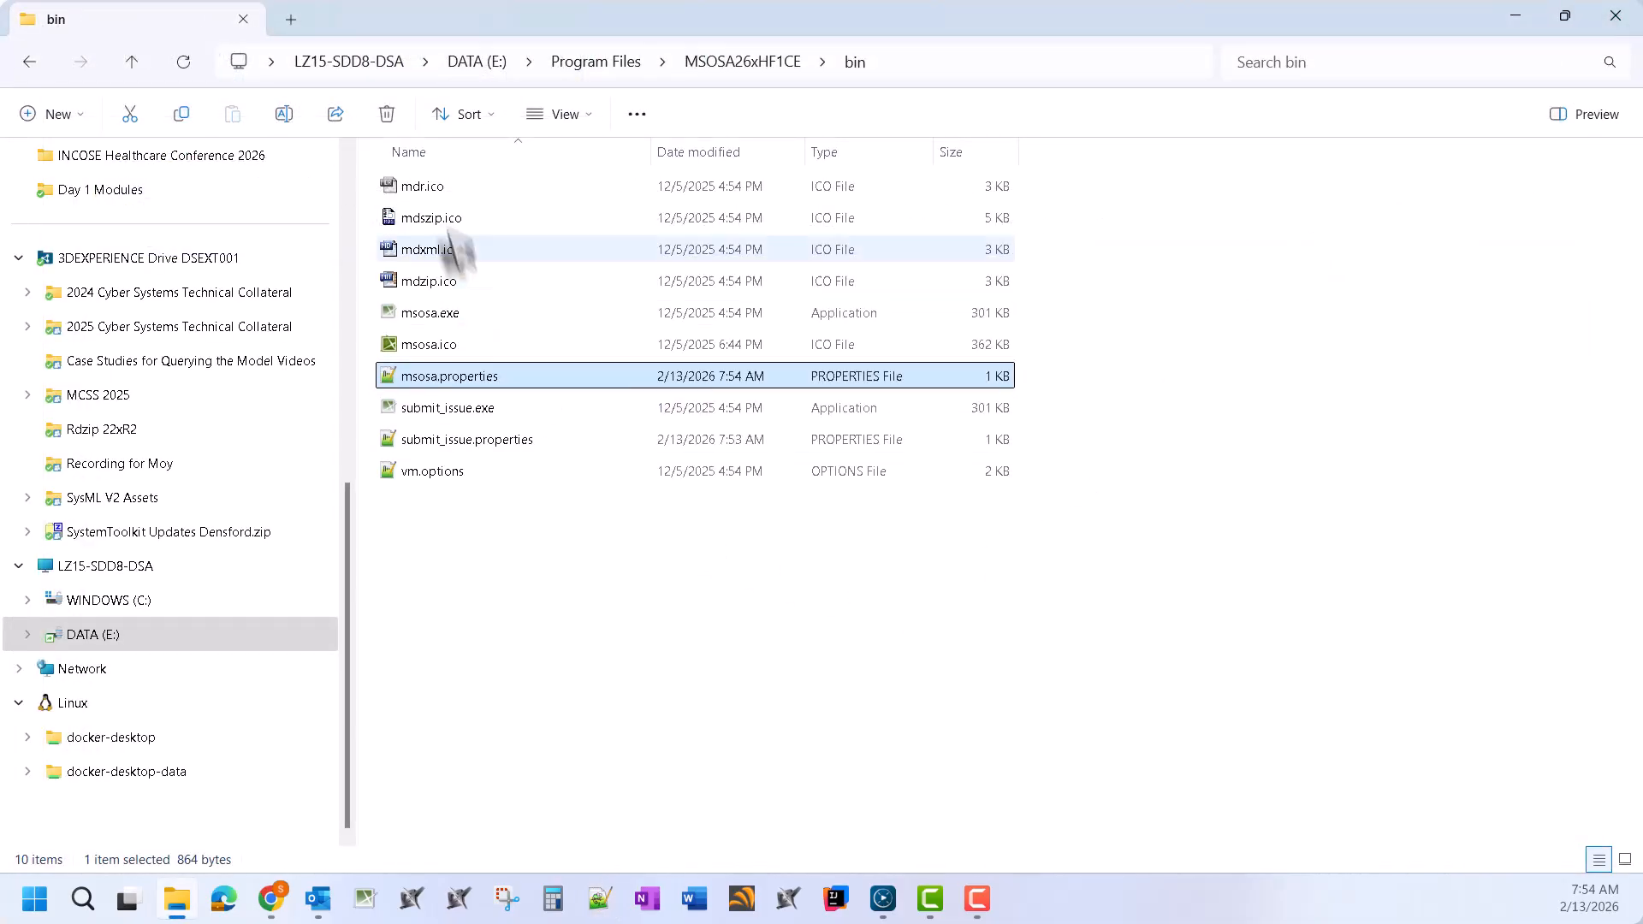
Check the SysML v2 documentation, then run msosa.exe from the MSOSA26xHF1CE bin folder
click(742, 62)
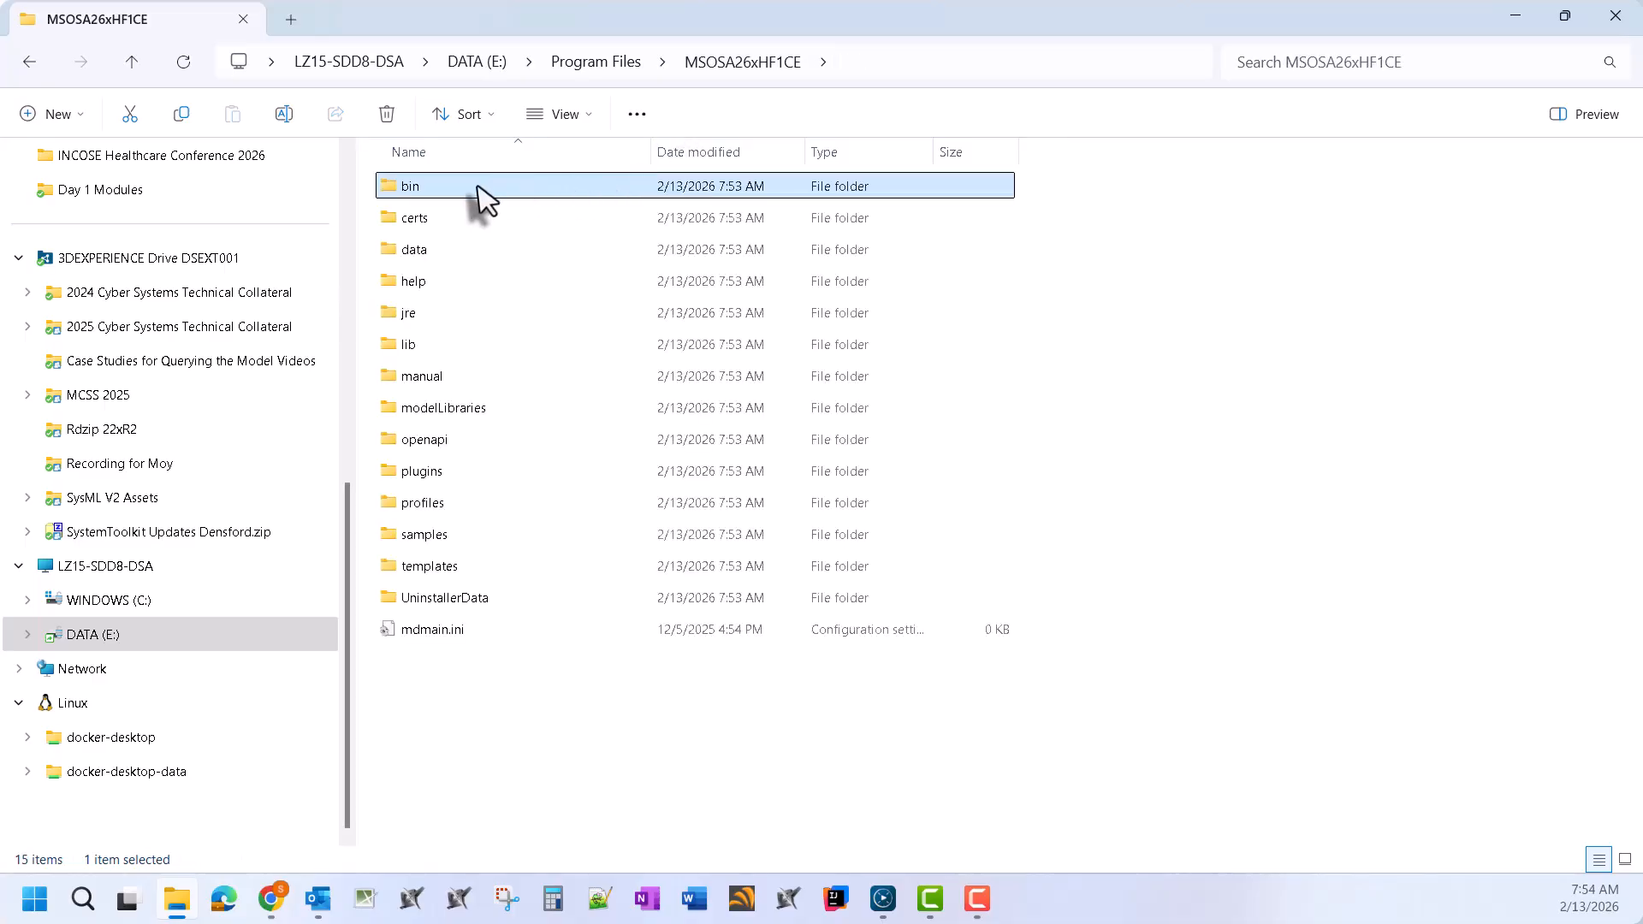
click(271, 898)
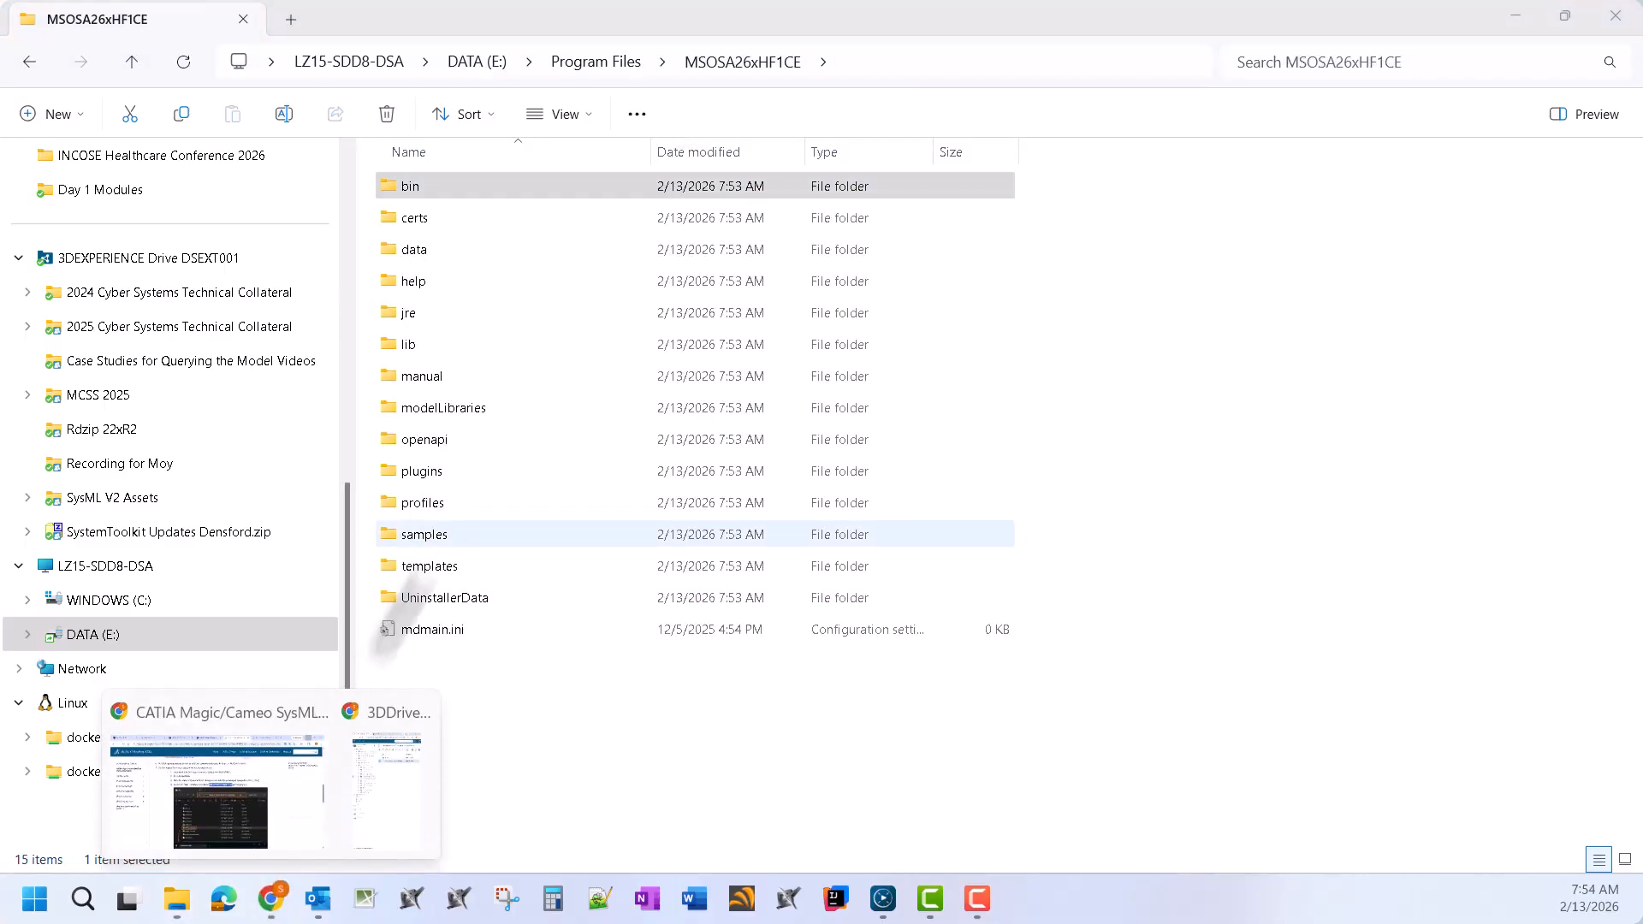
click(223, 811)
scroll(1213, 419, down, 5)
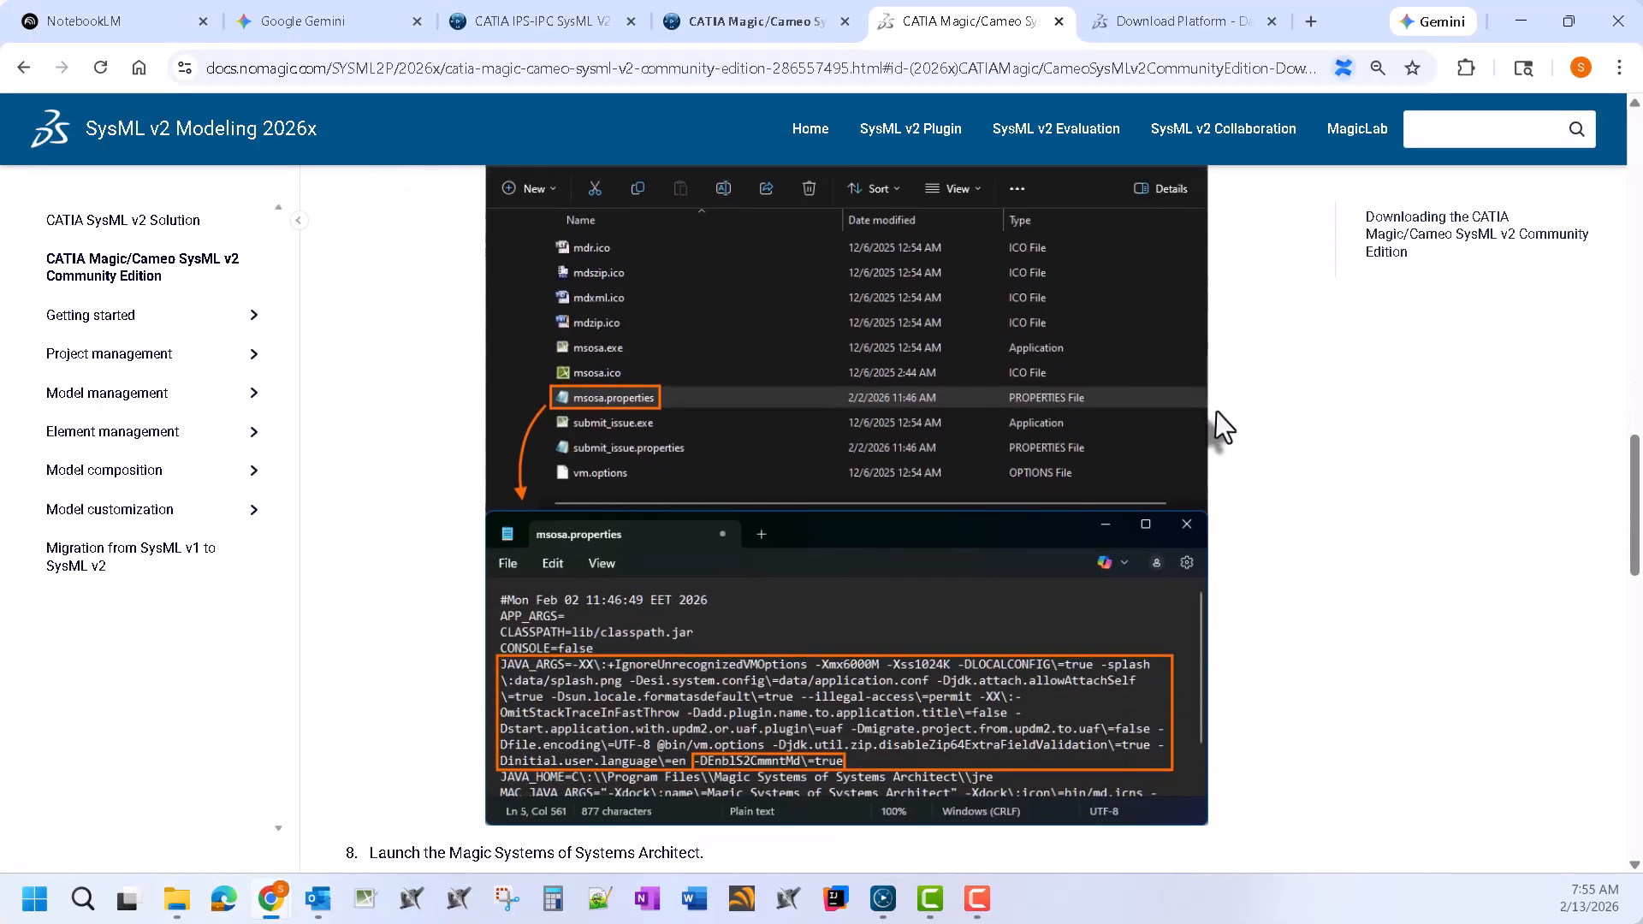
scroll(715, 552, down, 1)
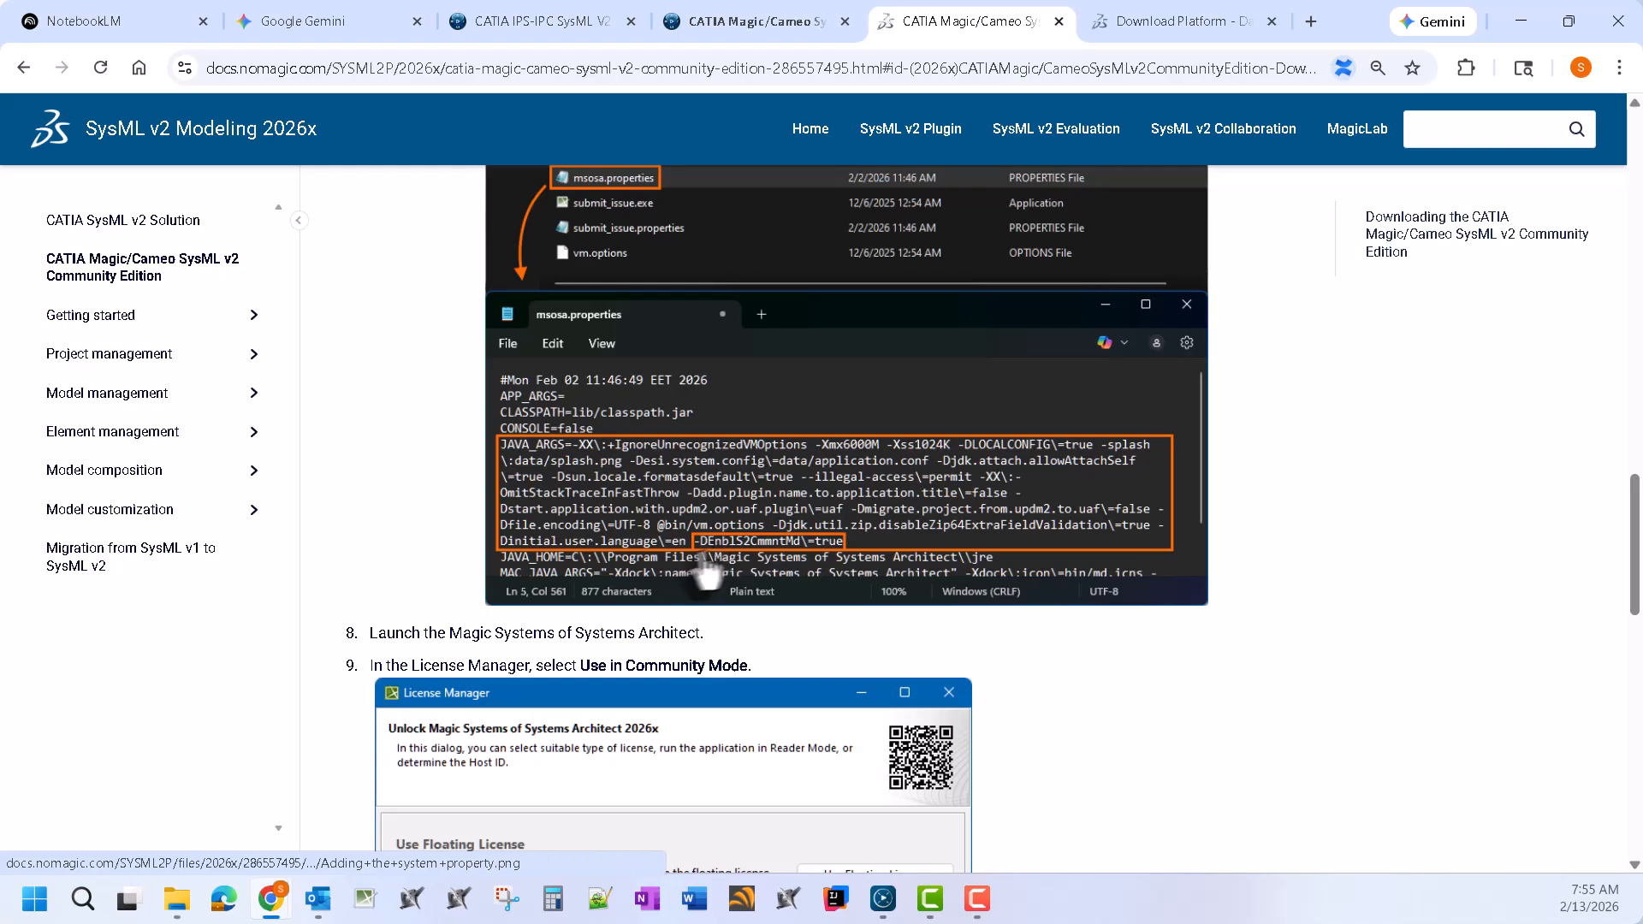
scroll(851, 466, down, 3)
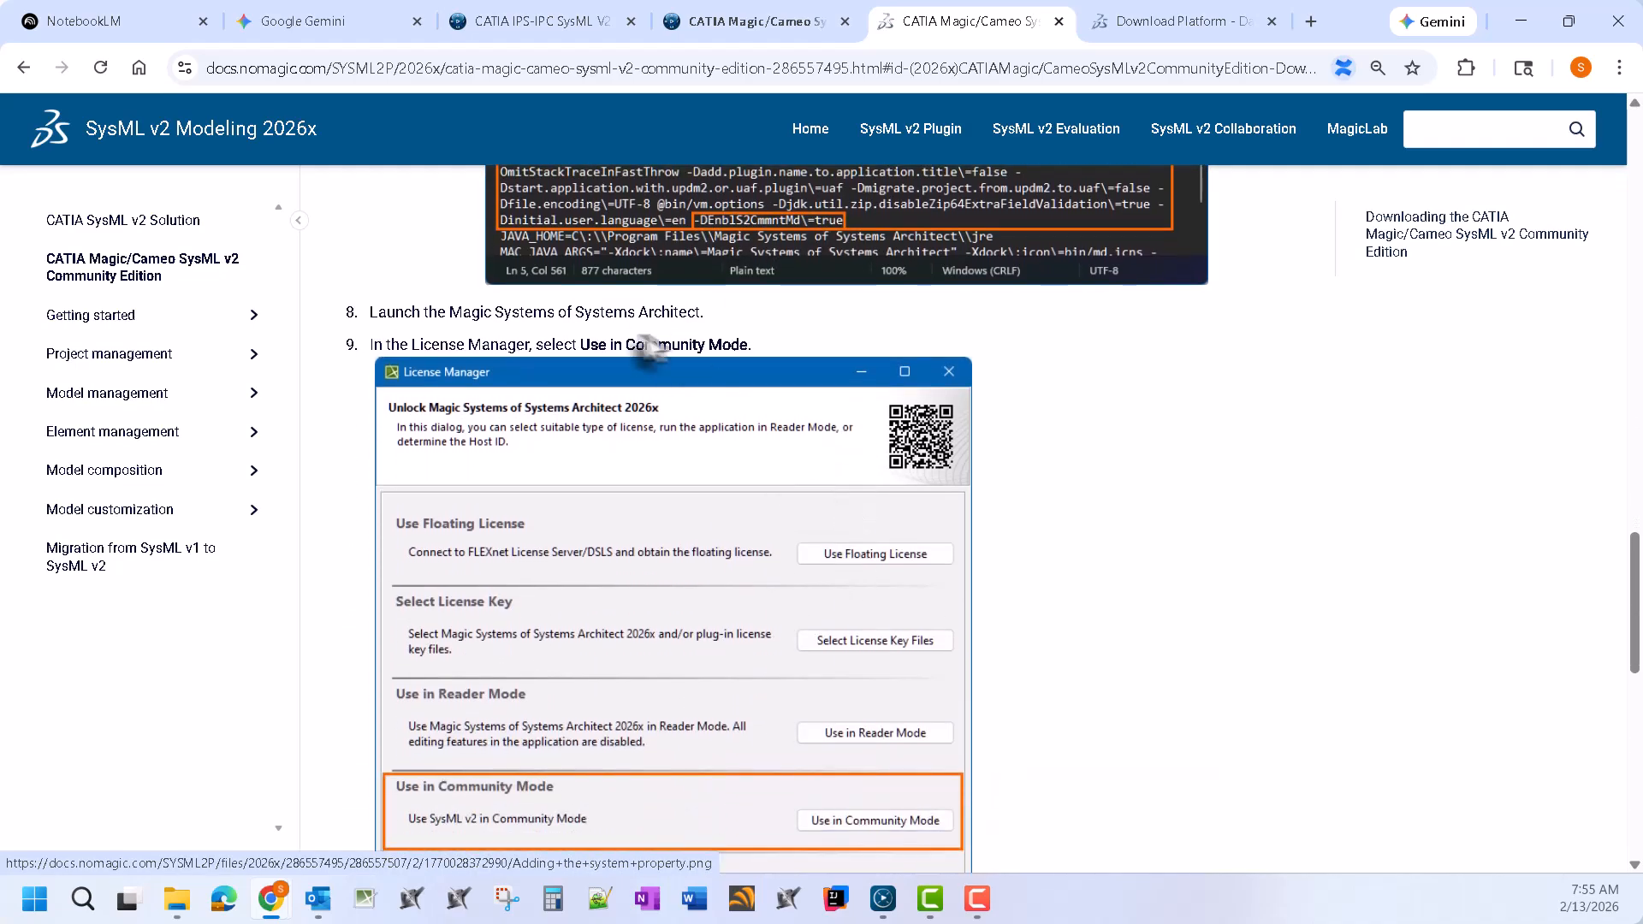
click(176, 898)
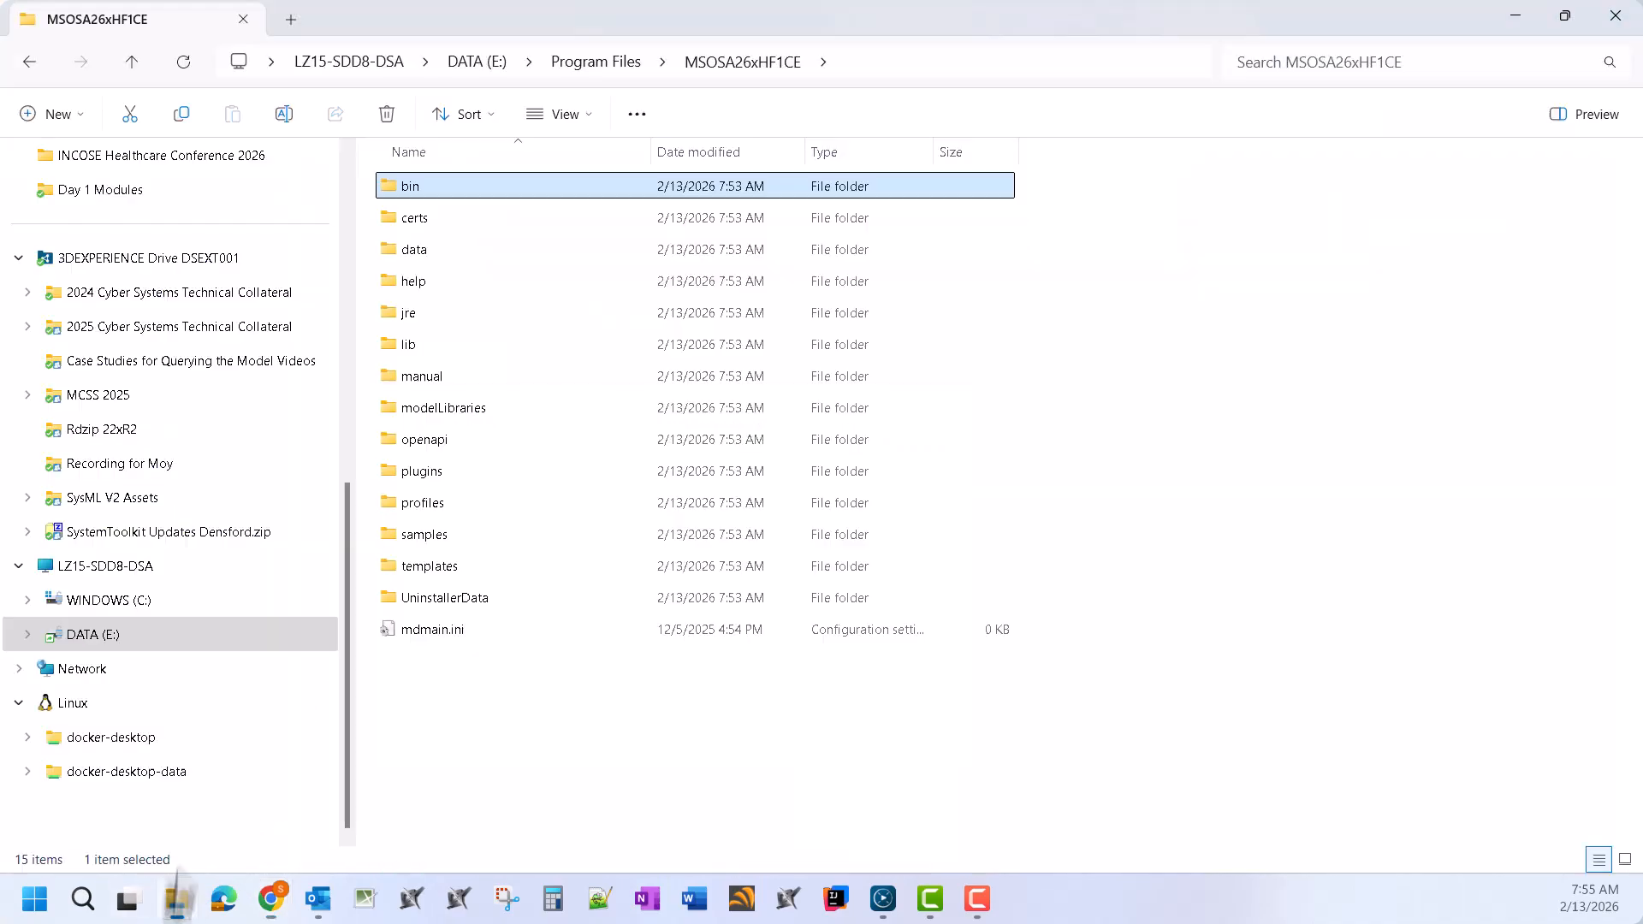
double_click(452, 189)
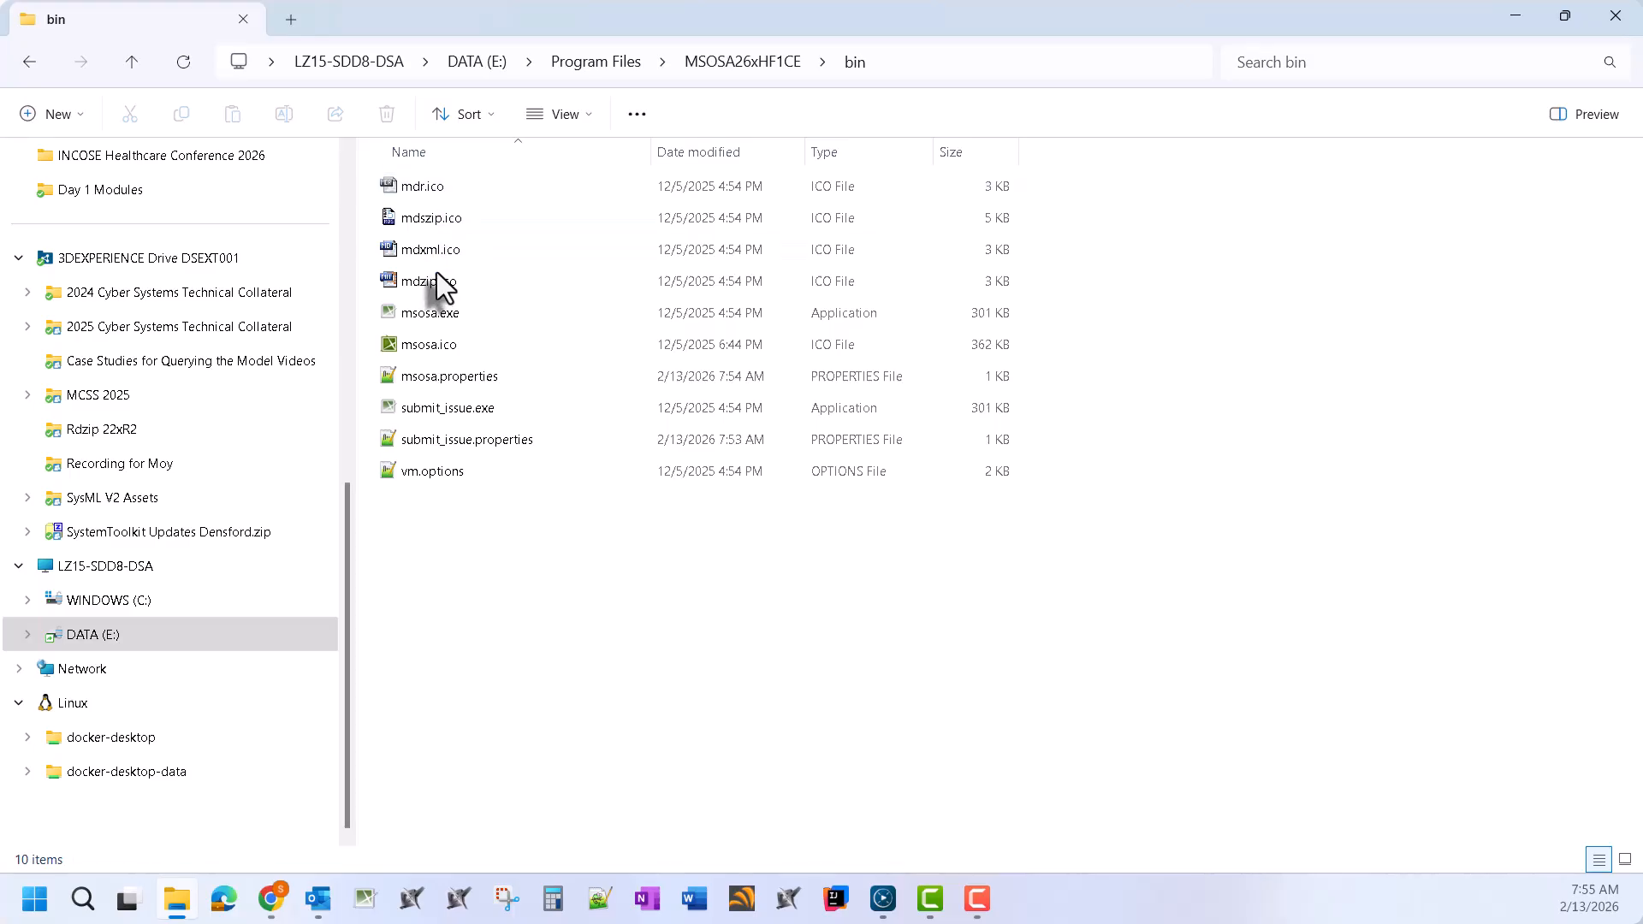
double_click(460, 319)
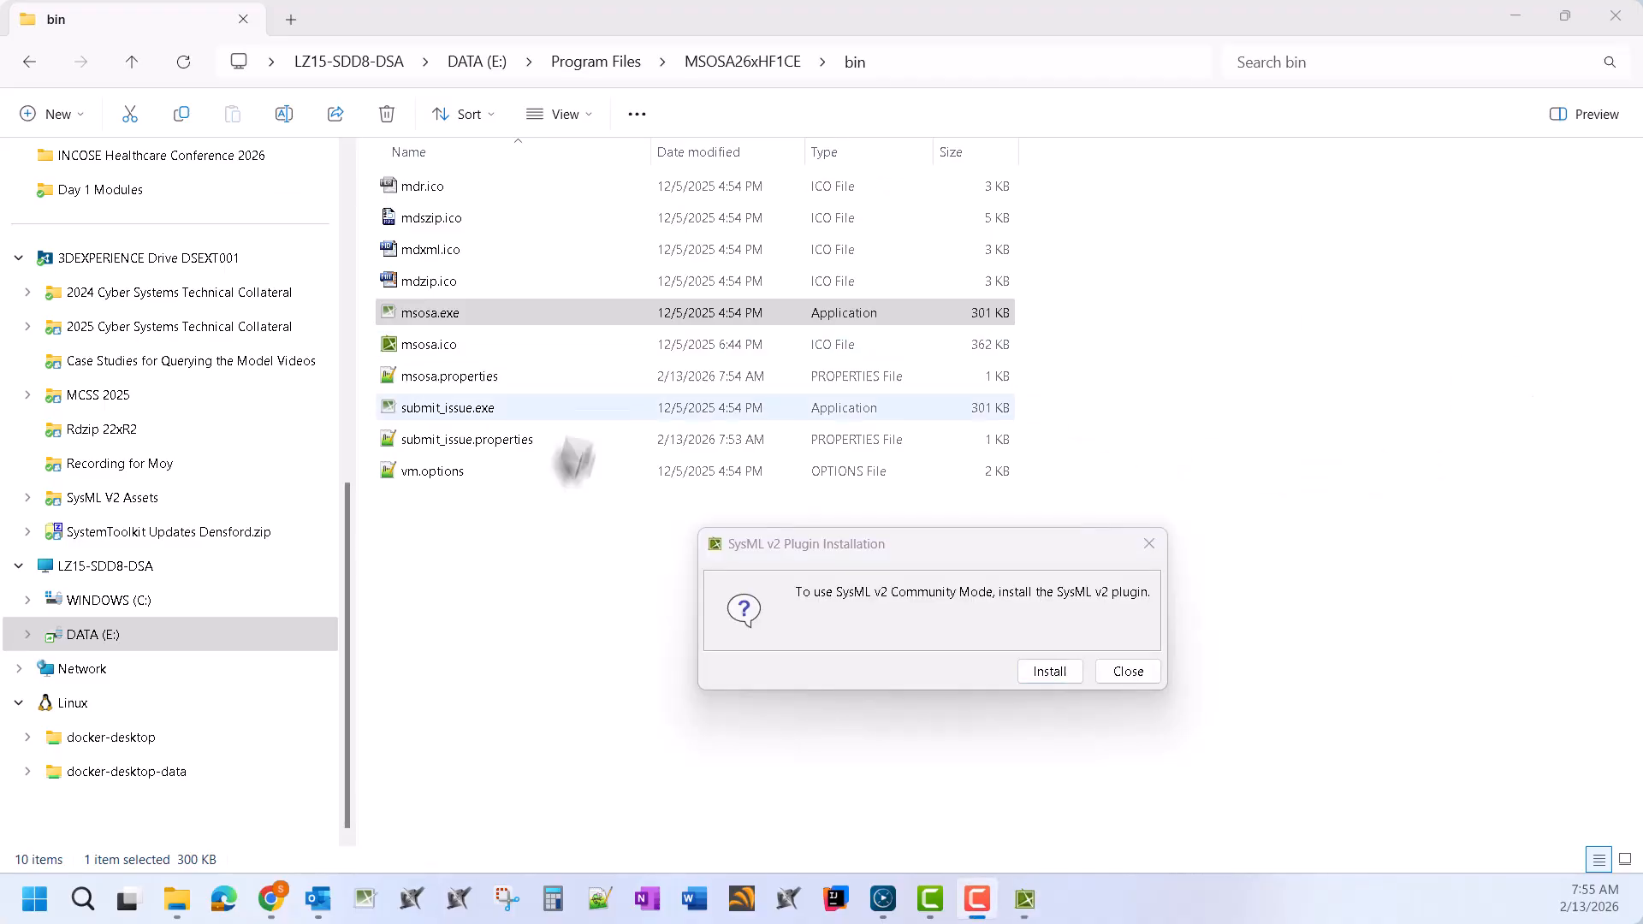
Move the SysML v2 Plugin Installation prompt aside while start-up reaches Import Configuration
drag(900, 556, 852, 407)
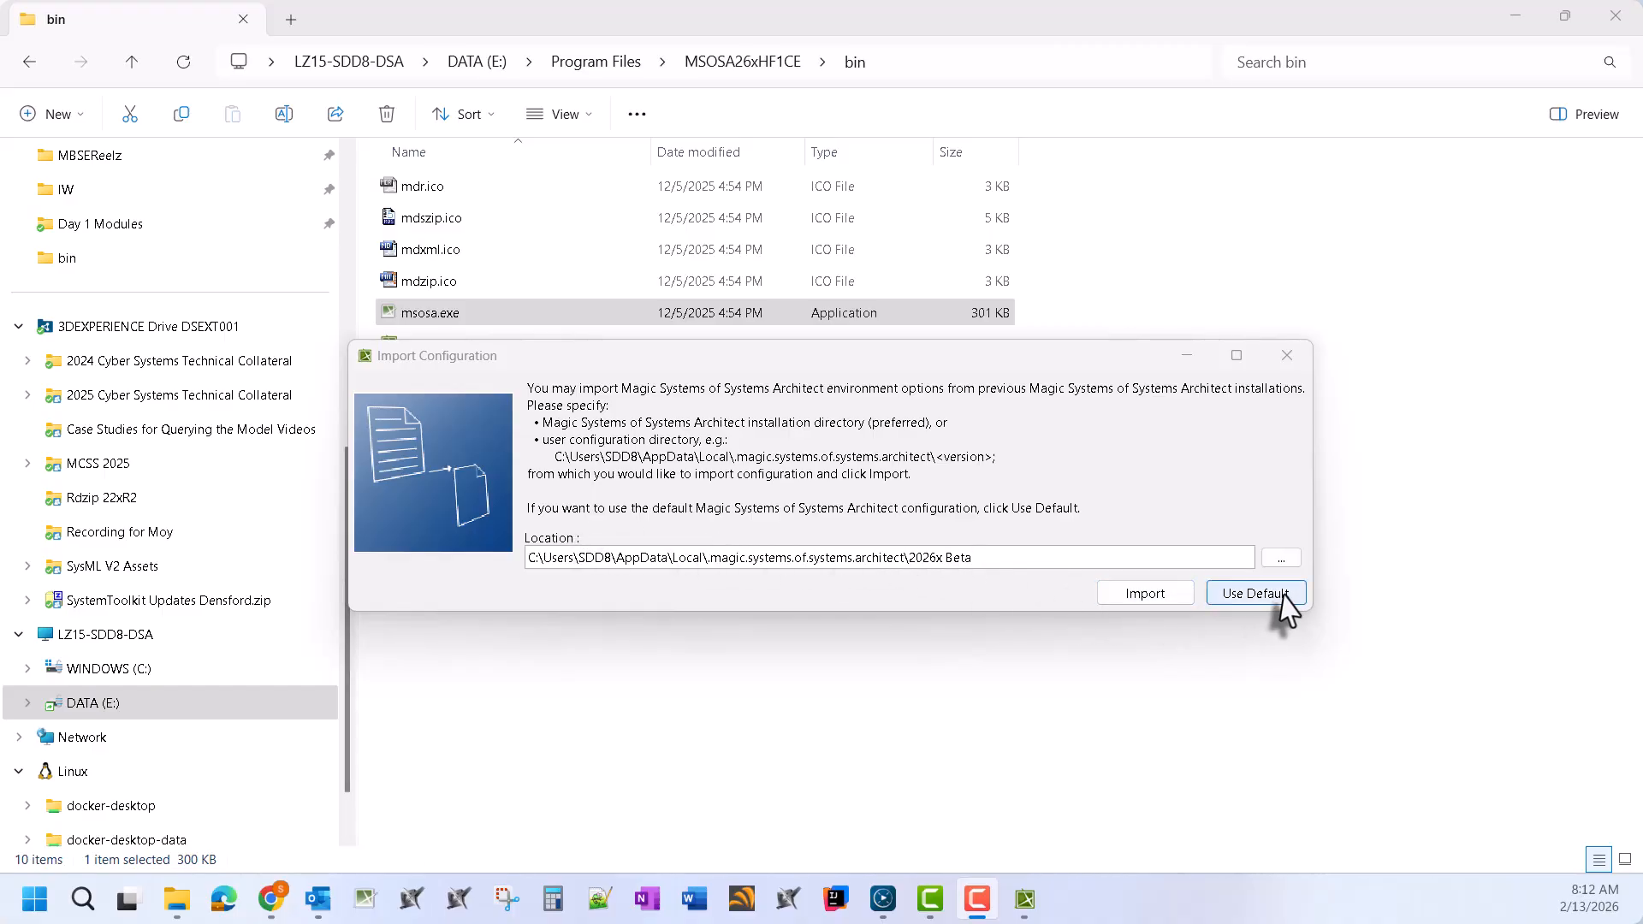
Use the default configuration, choose Use in Community Mode, and agree to the SysML v2 license
click(1255, 593)
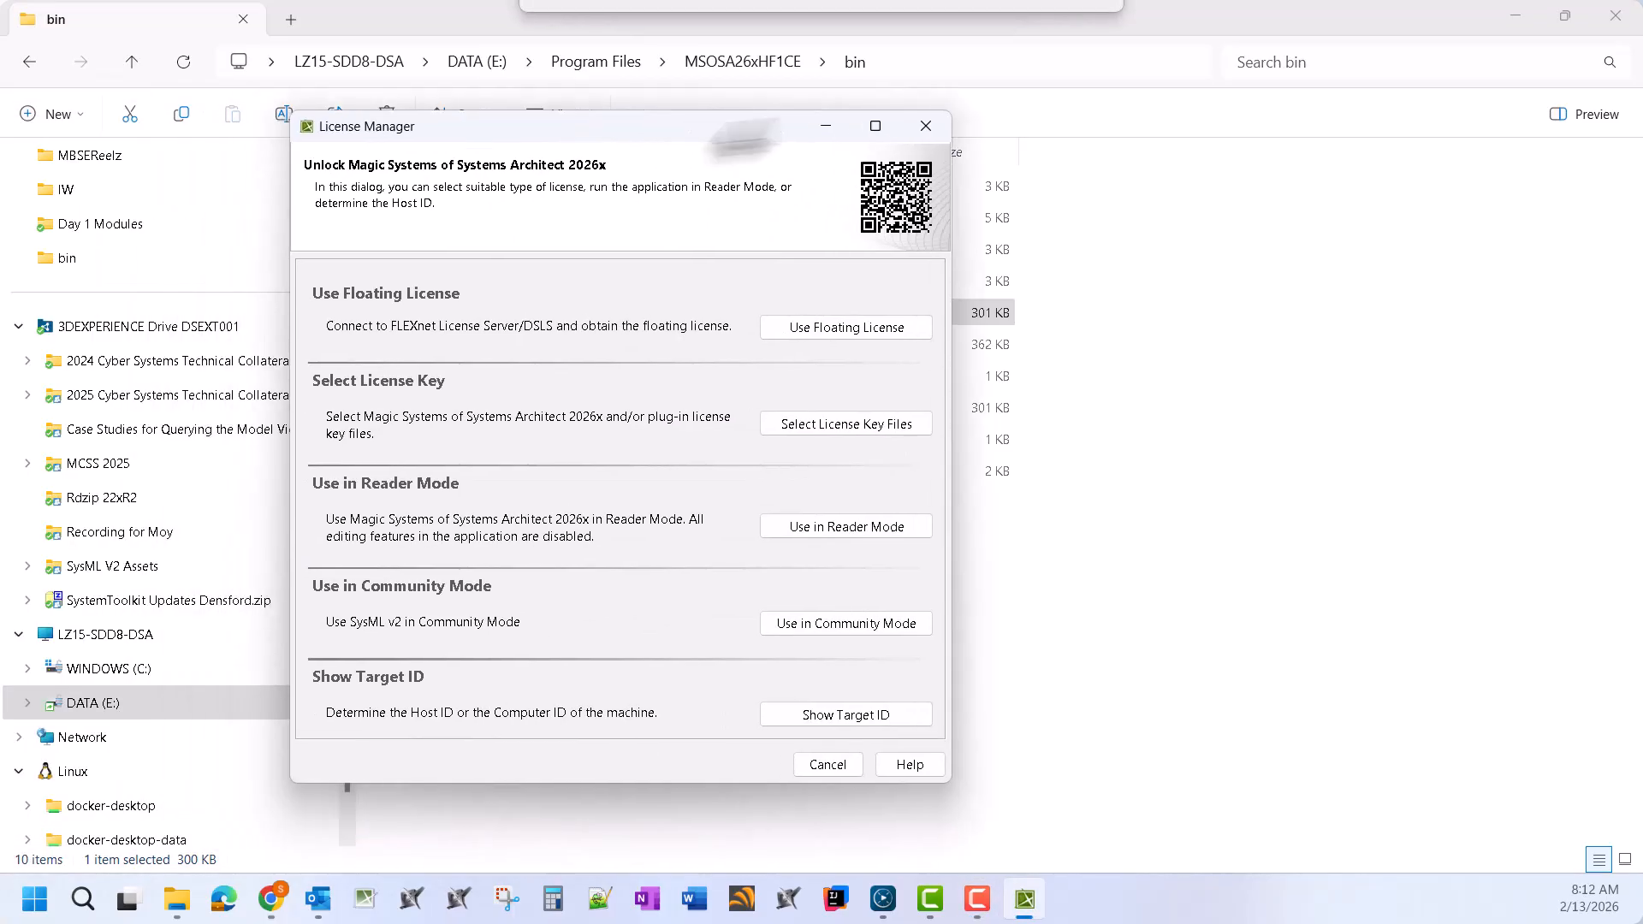
drag(700, 111, 978, 116)
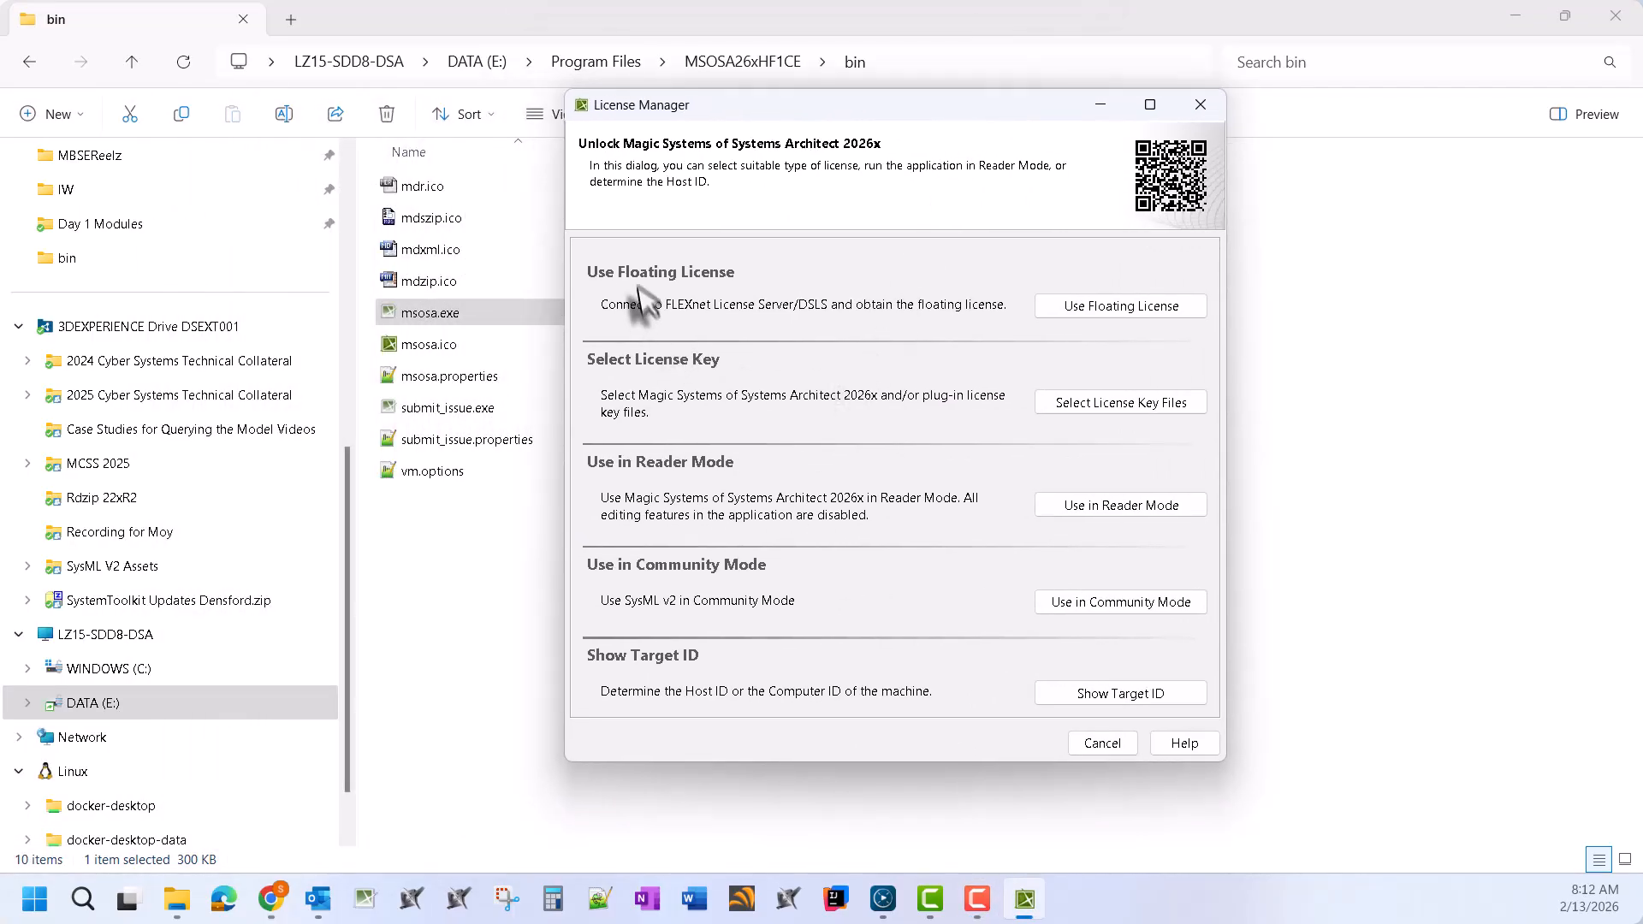
click(1116, 604)
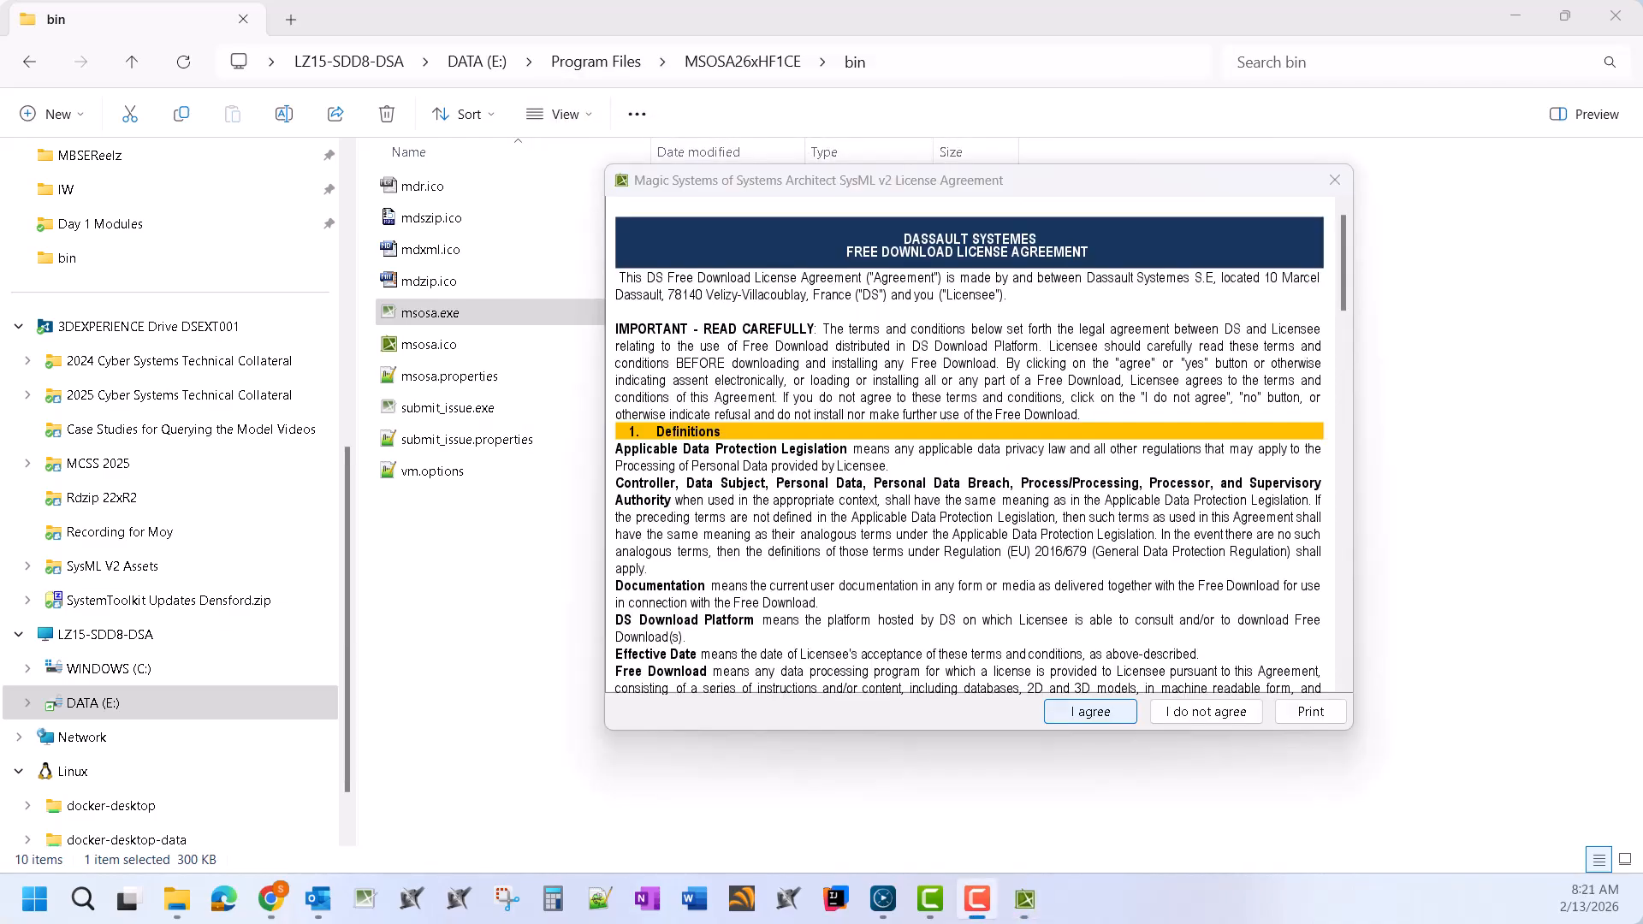
click(1042, 202)
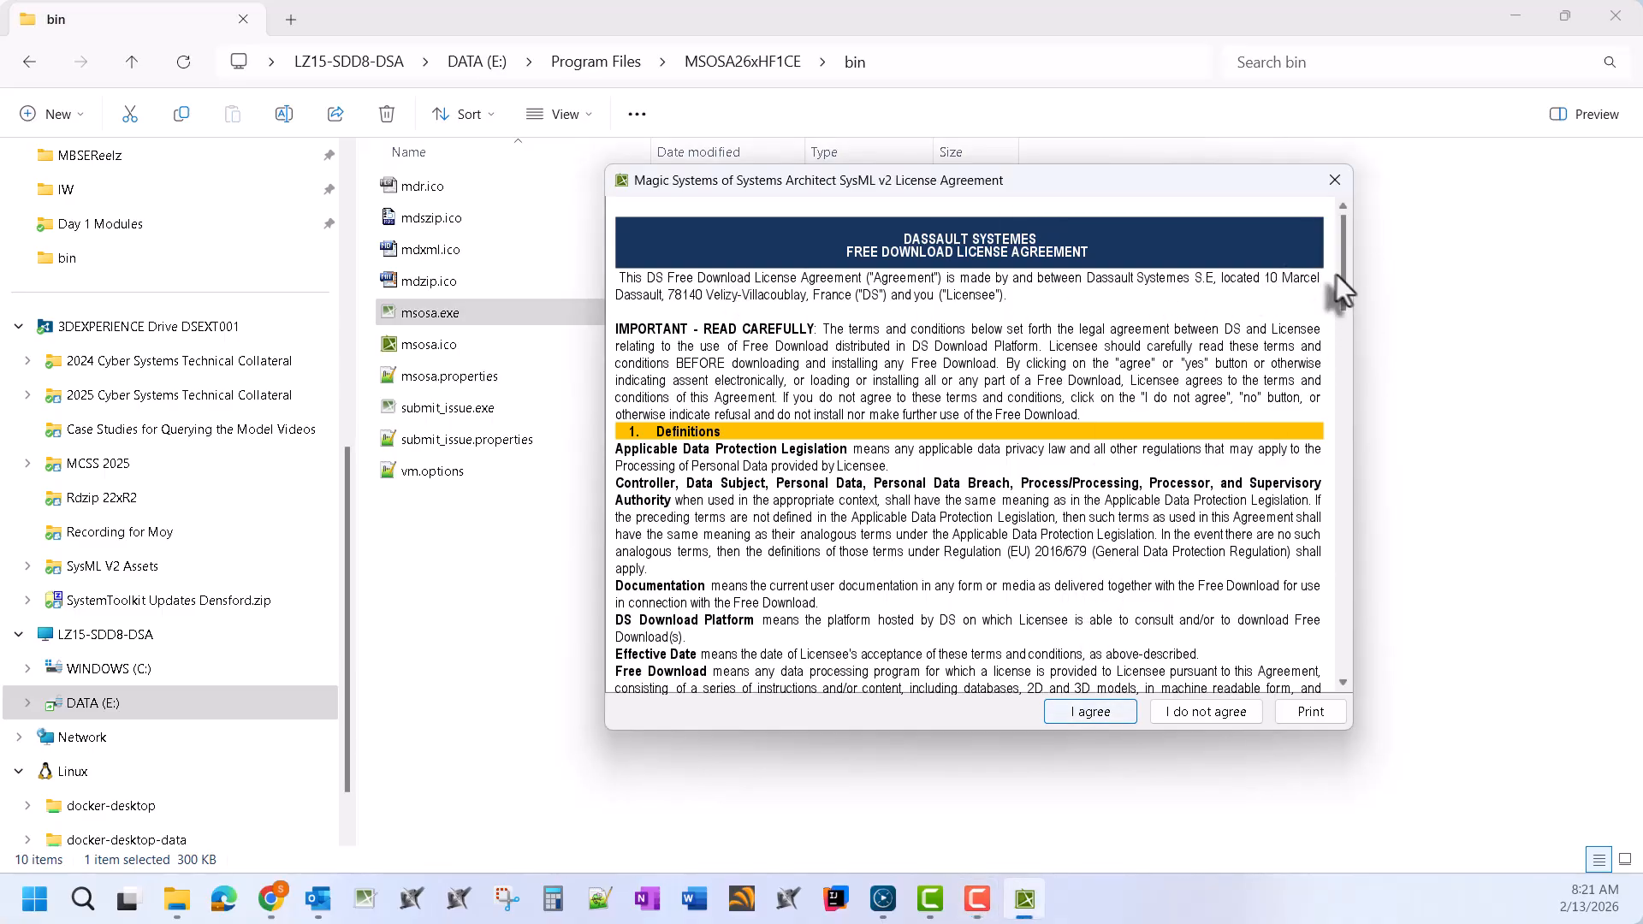
drag(1337, 274, 1342, 631)
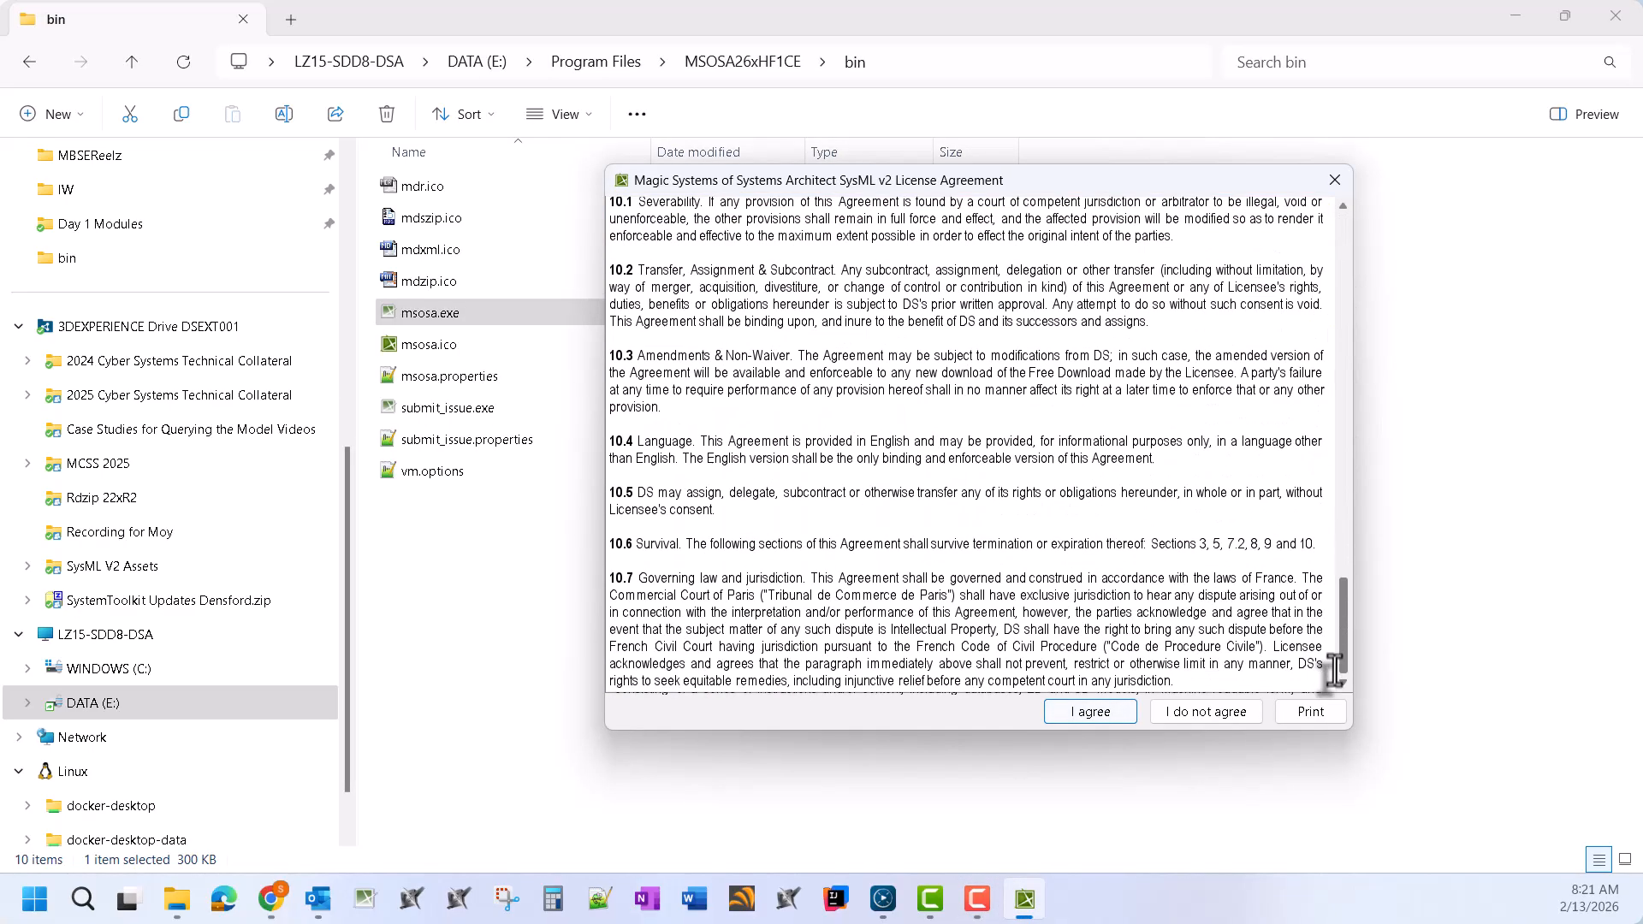
click(1075, 720)
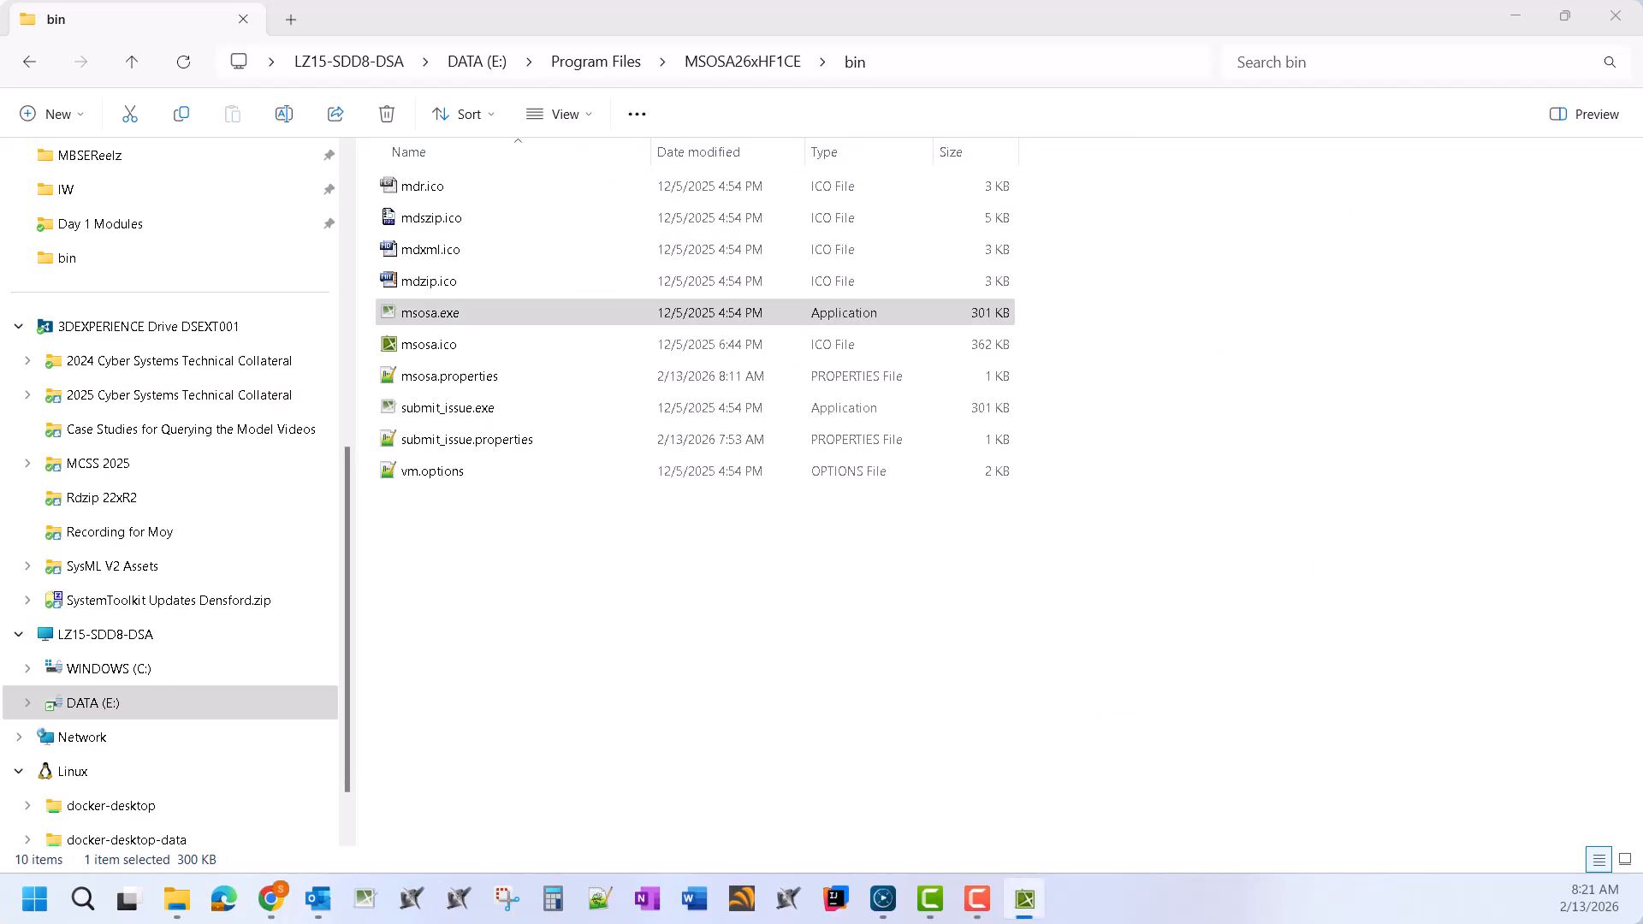
Show the CATIA Magic/Cameo SysML v2 Community Edition post tab in Chrome
mouse_move(270, 899)
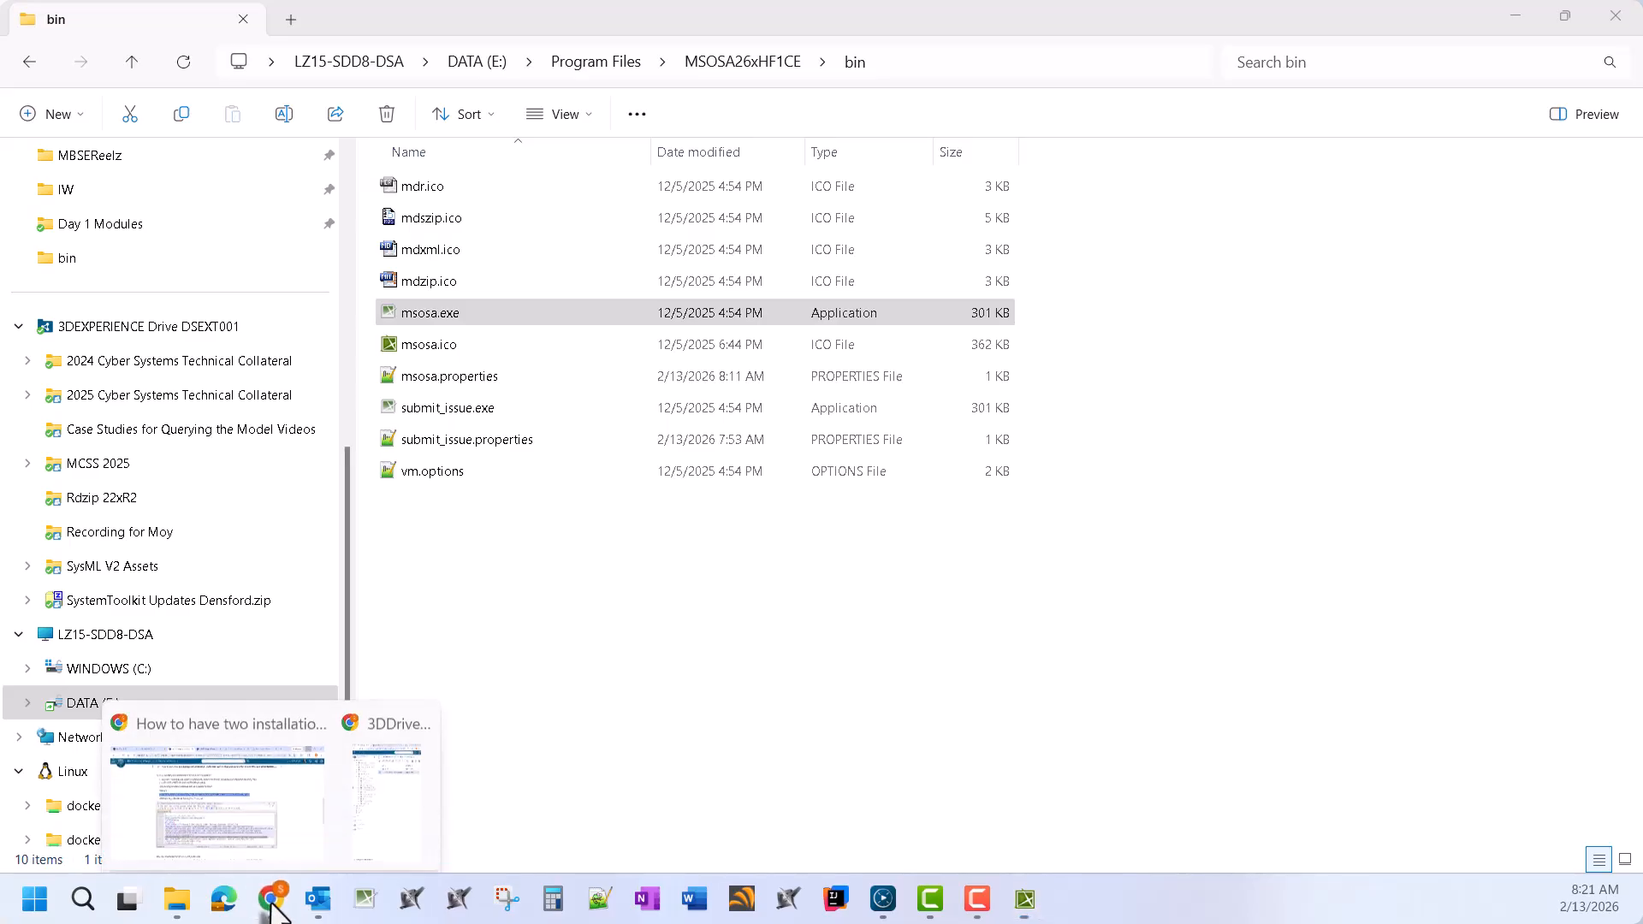
click(257, 815)
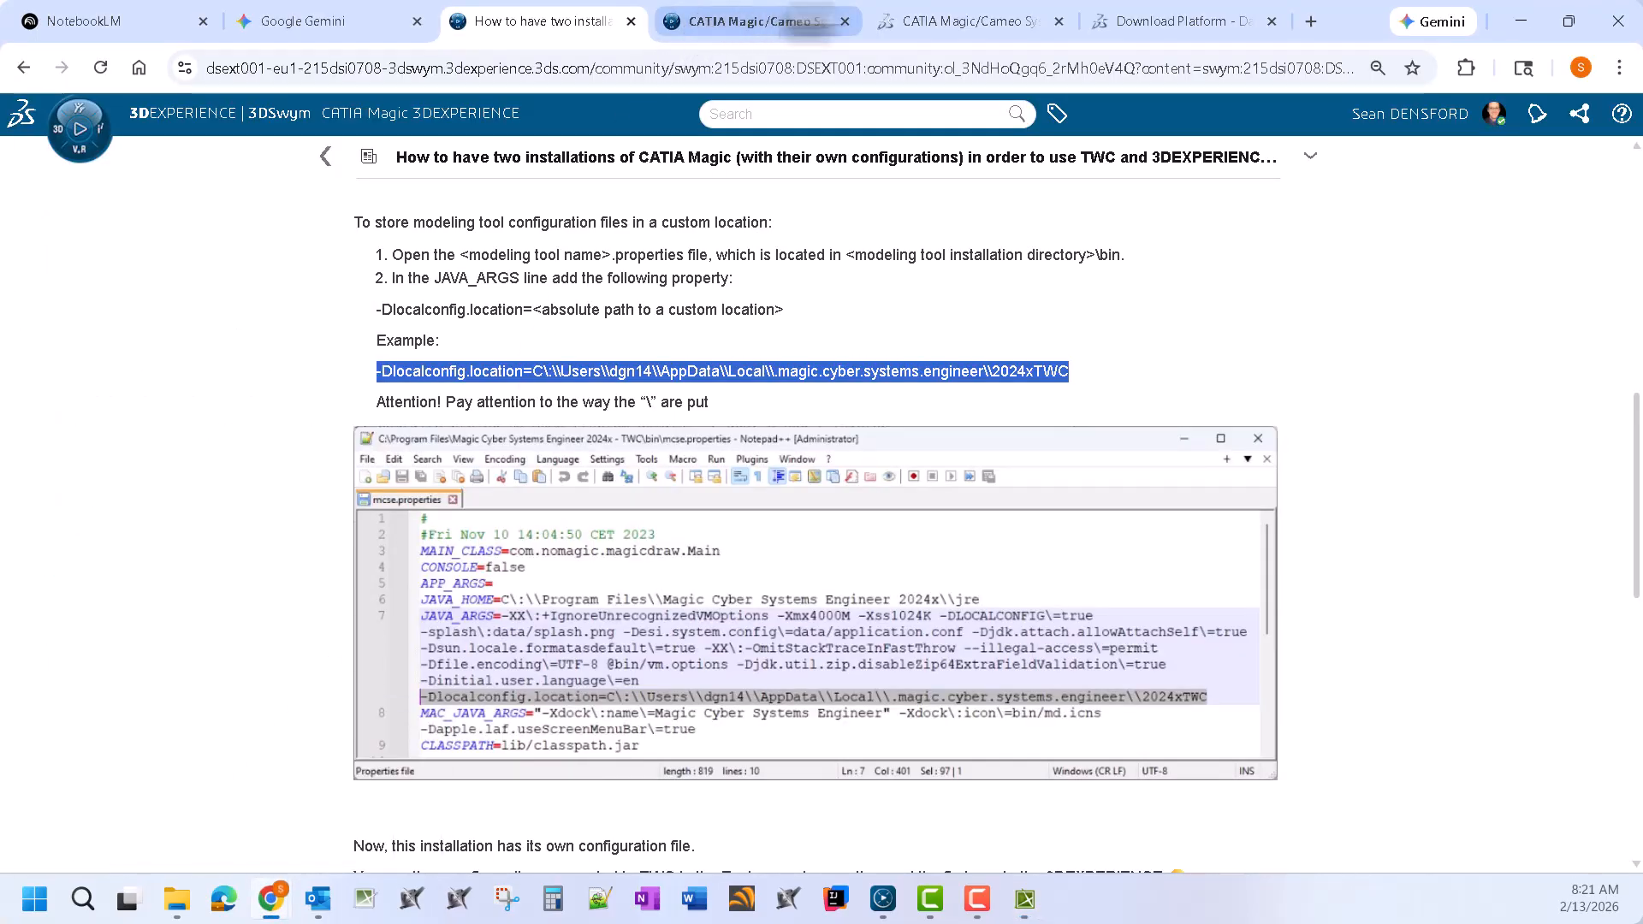
click(809, 22)
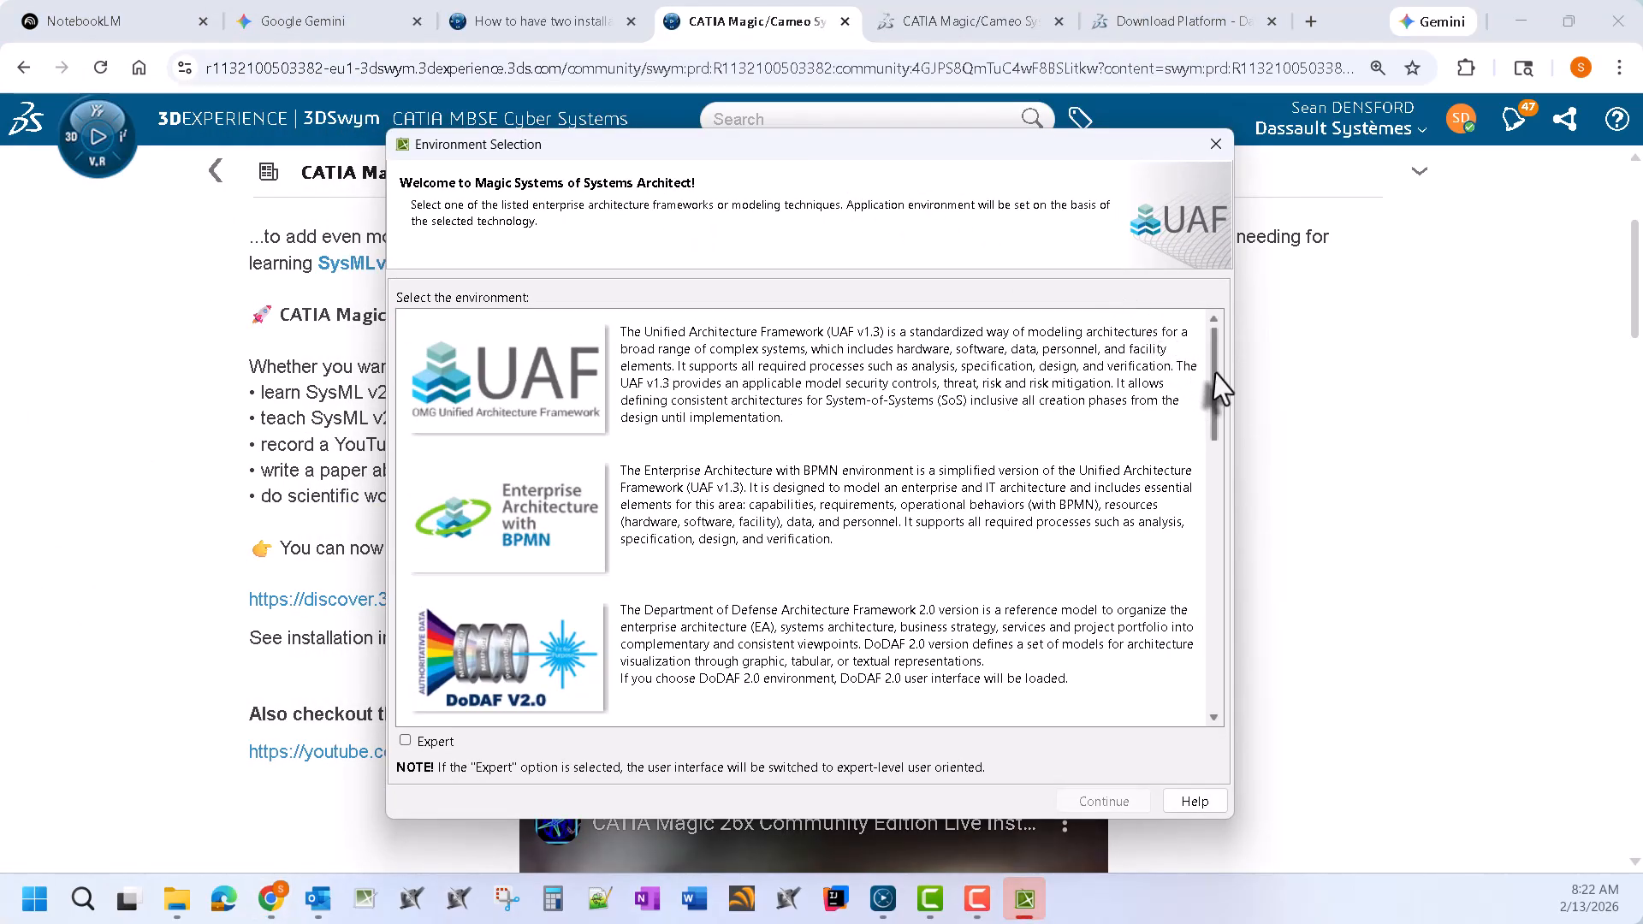
Select the SysML environment with the Expert interface level and continue
drag(1218, 390, 1219, 684)
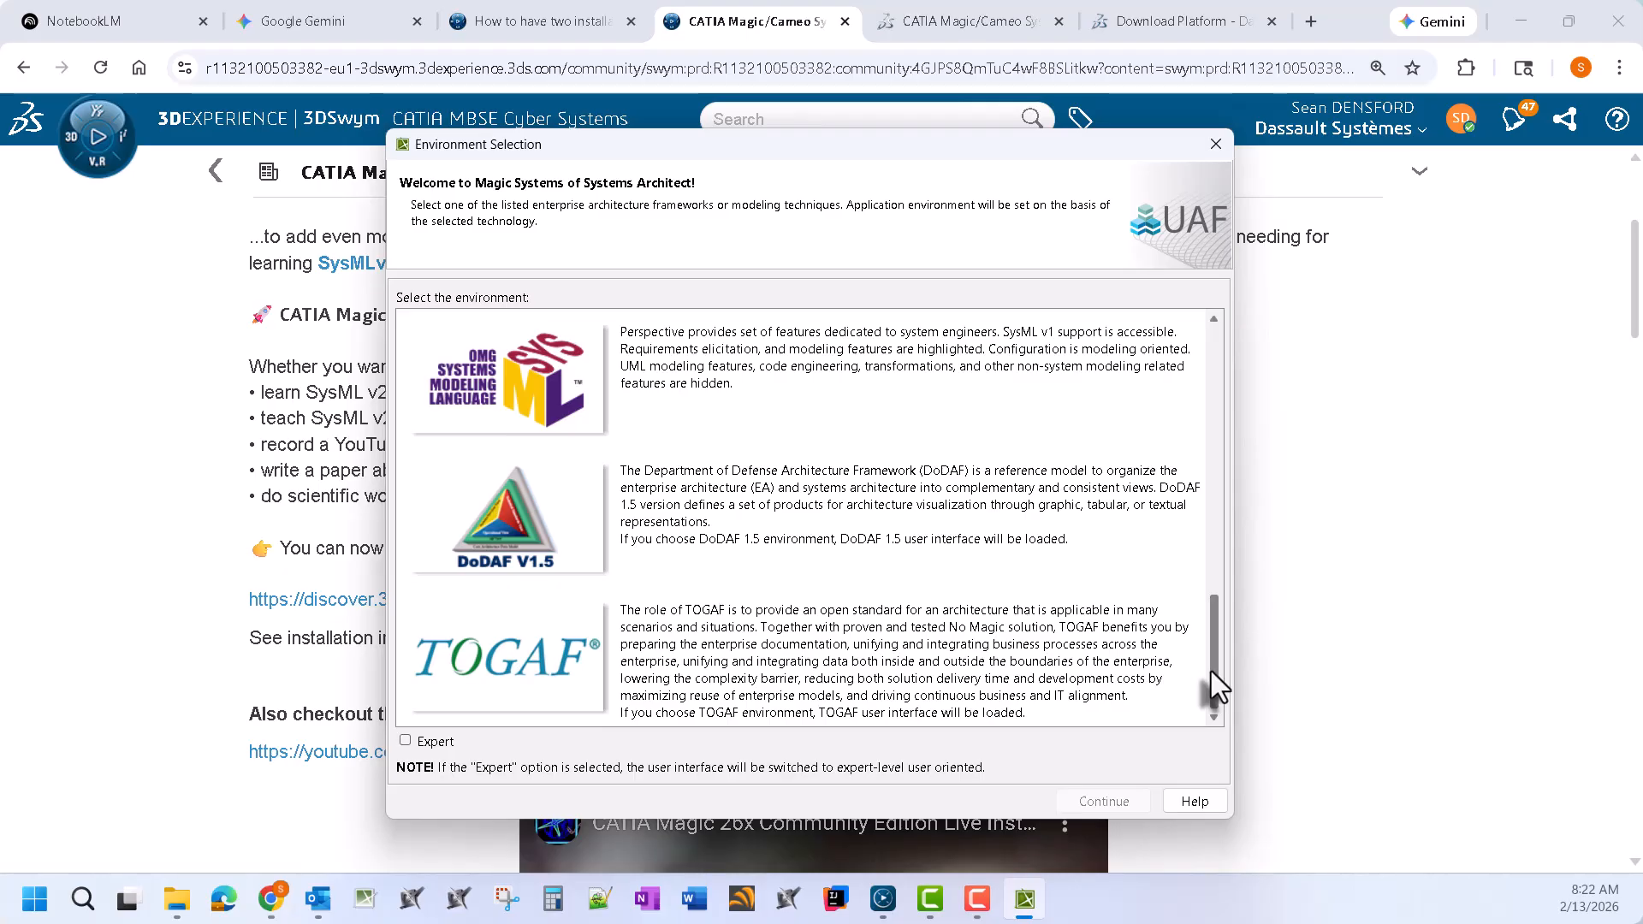
click(621, 381)
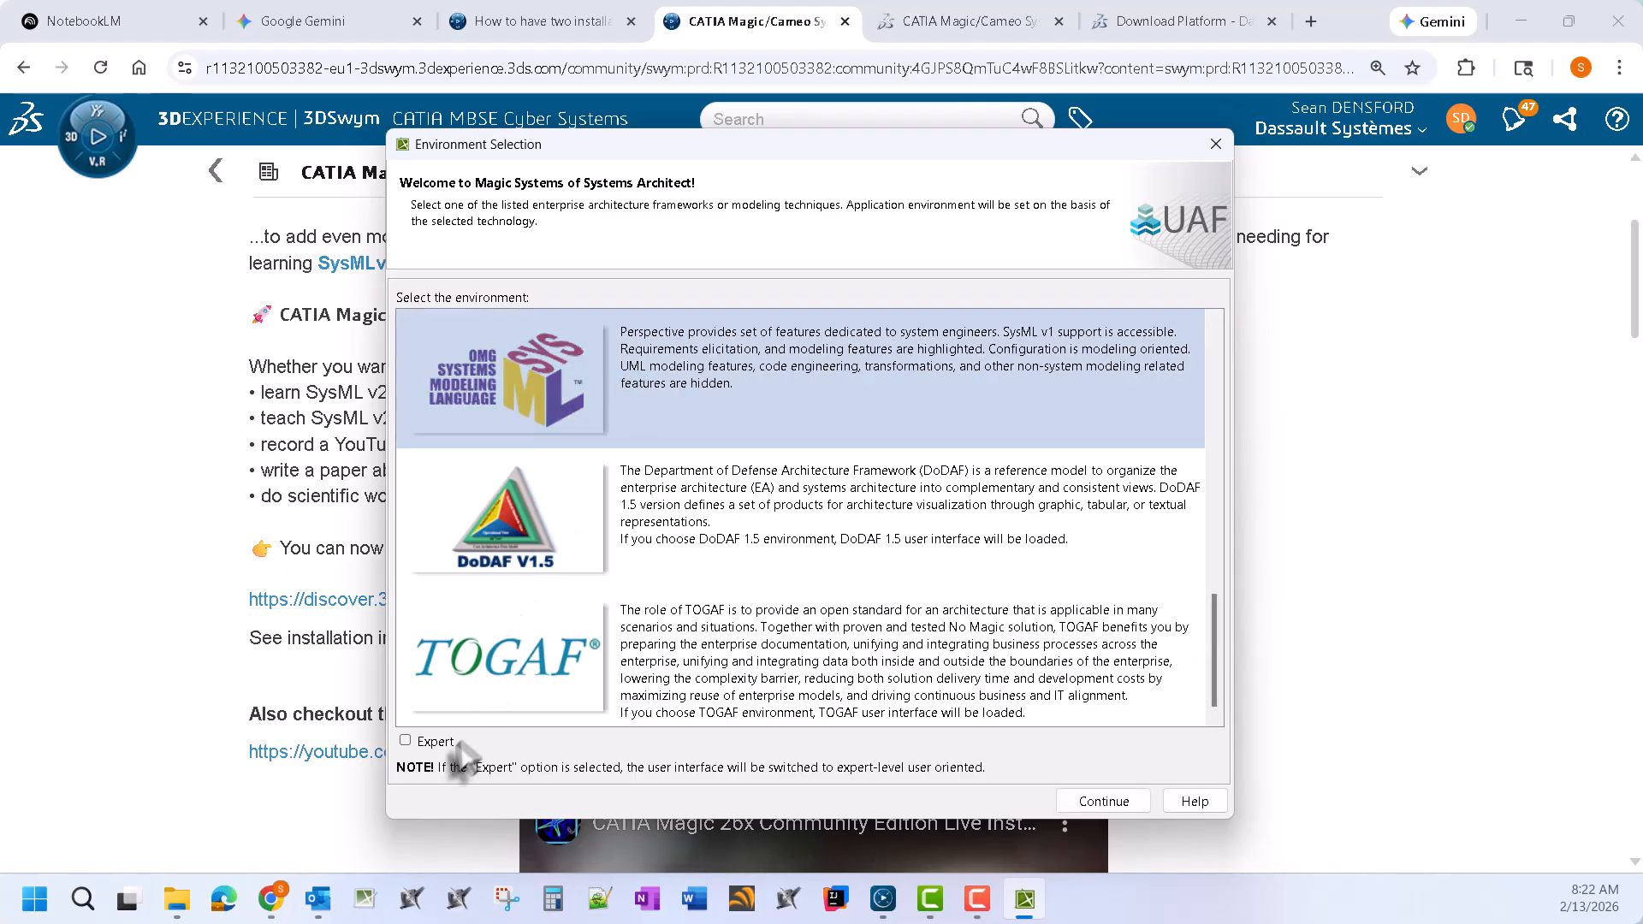
click(419, 742)
click(1103, 801)
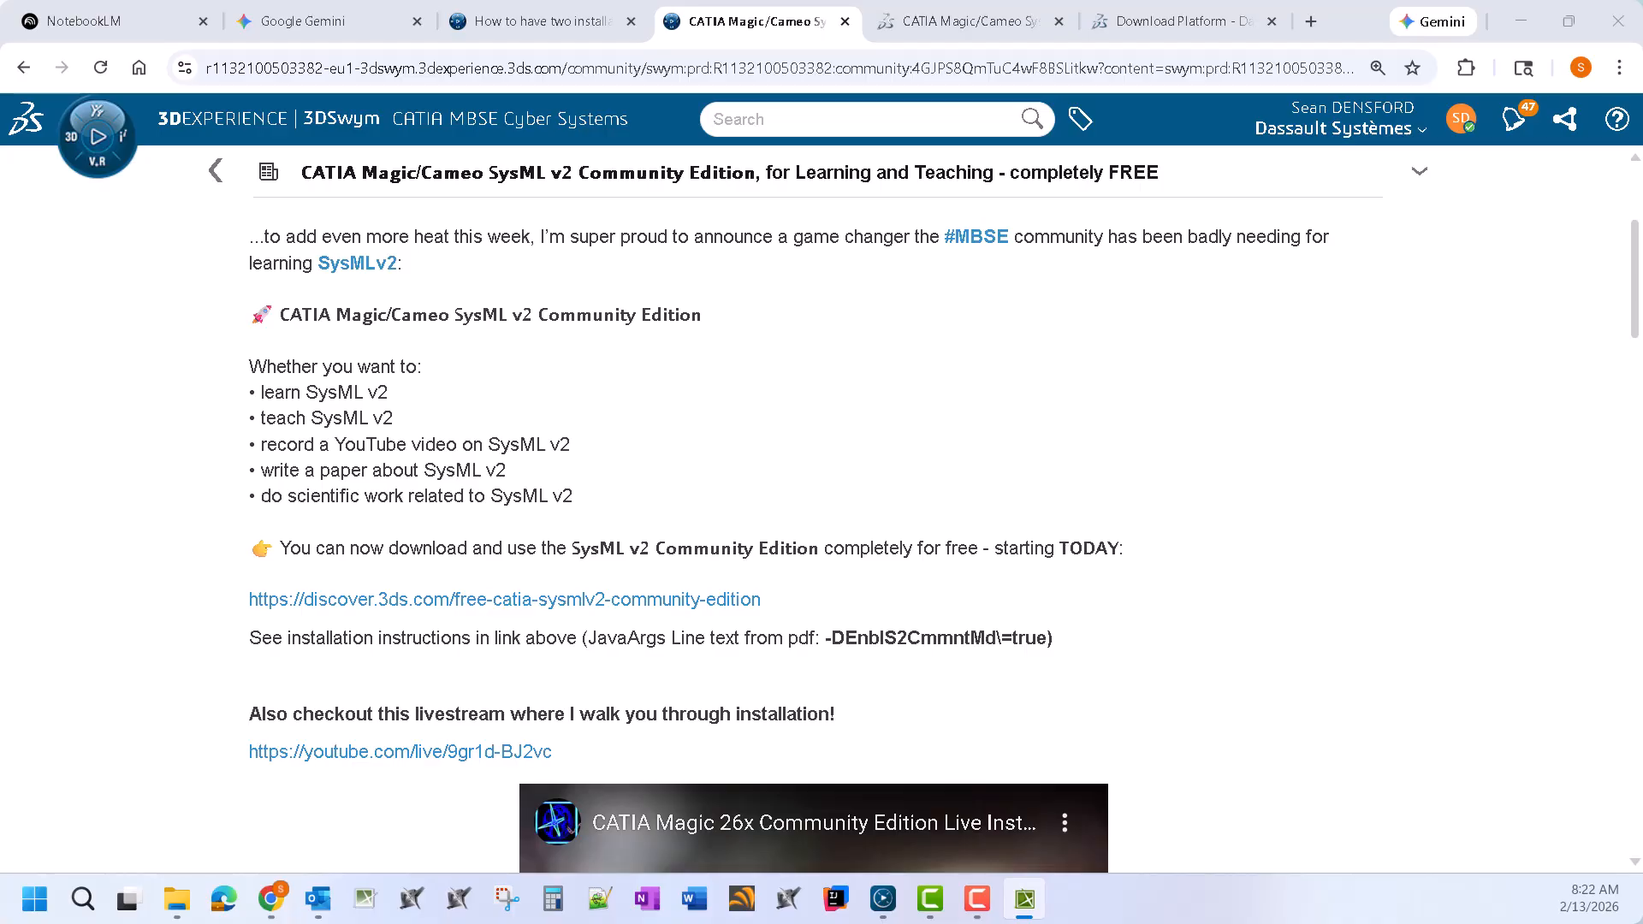
Download and install the SysML v2 plugin in Resource/Plugin Manager, then close it
drag(517, 258, 1002, 355)
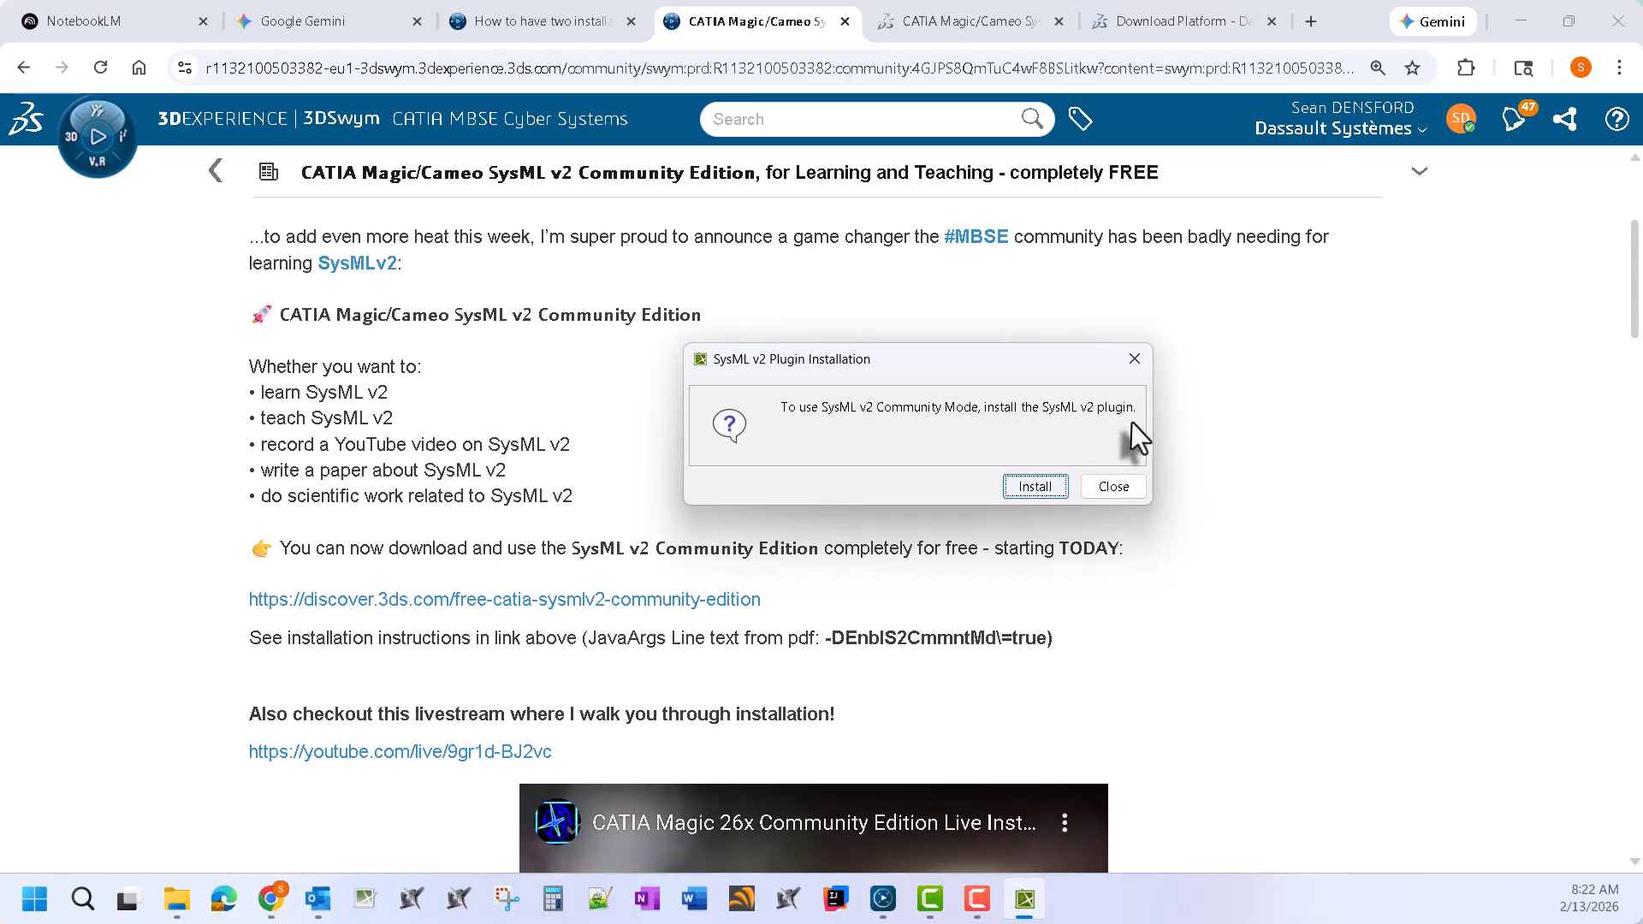
click(1049, 486)
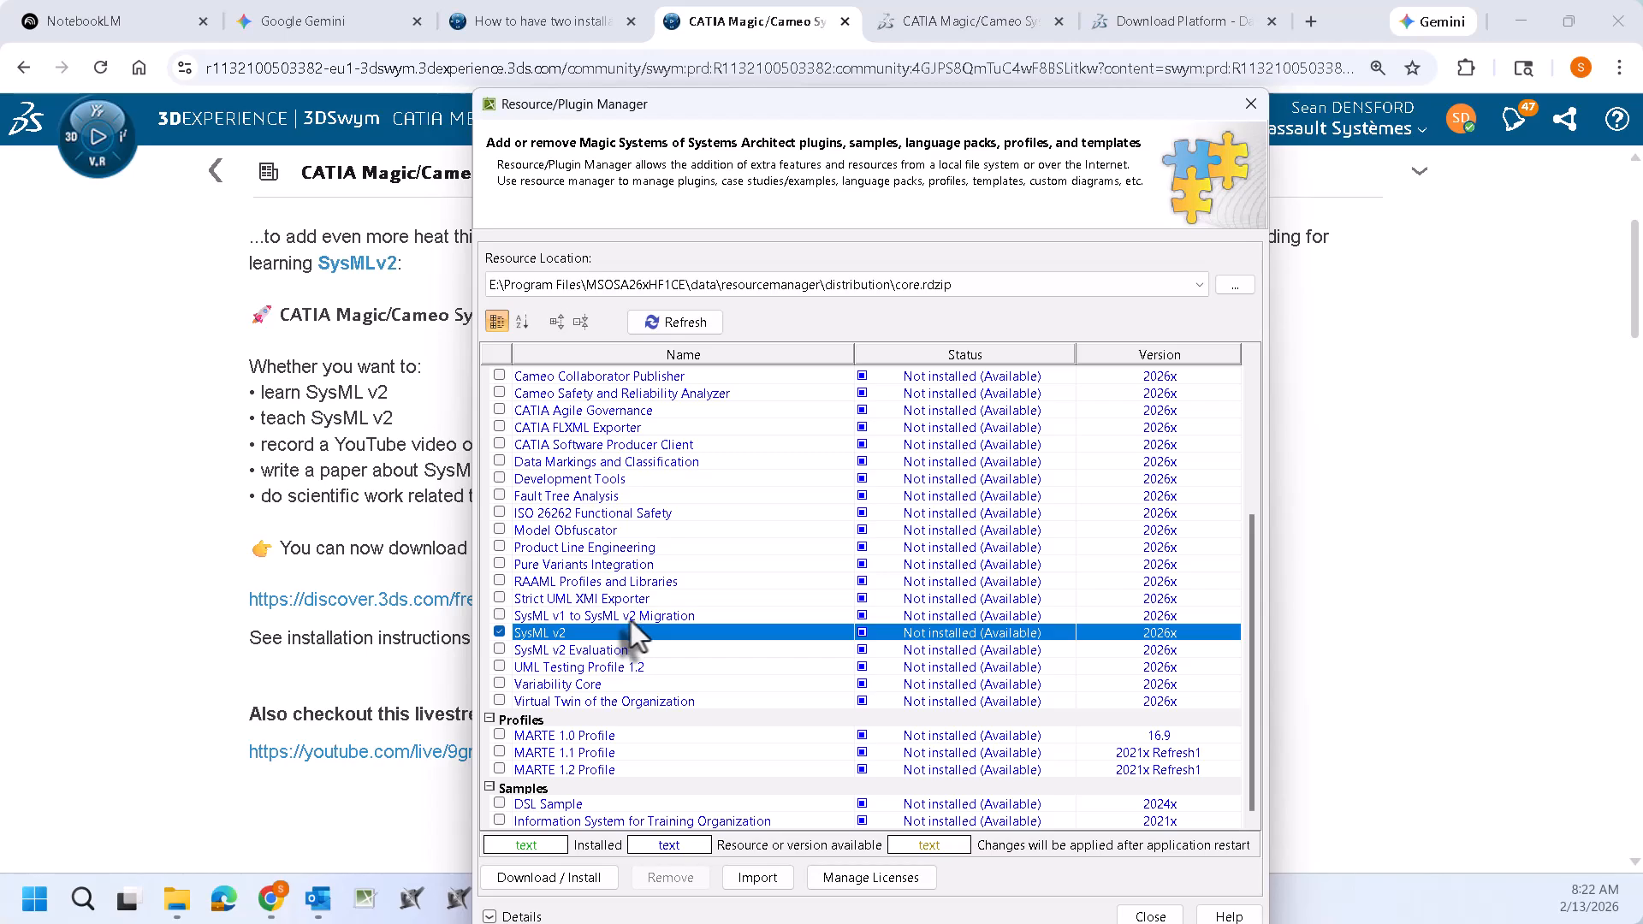
click(525, 875)
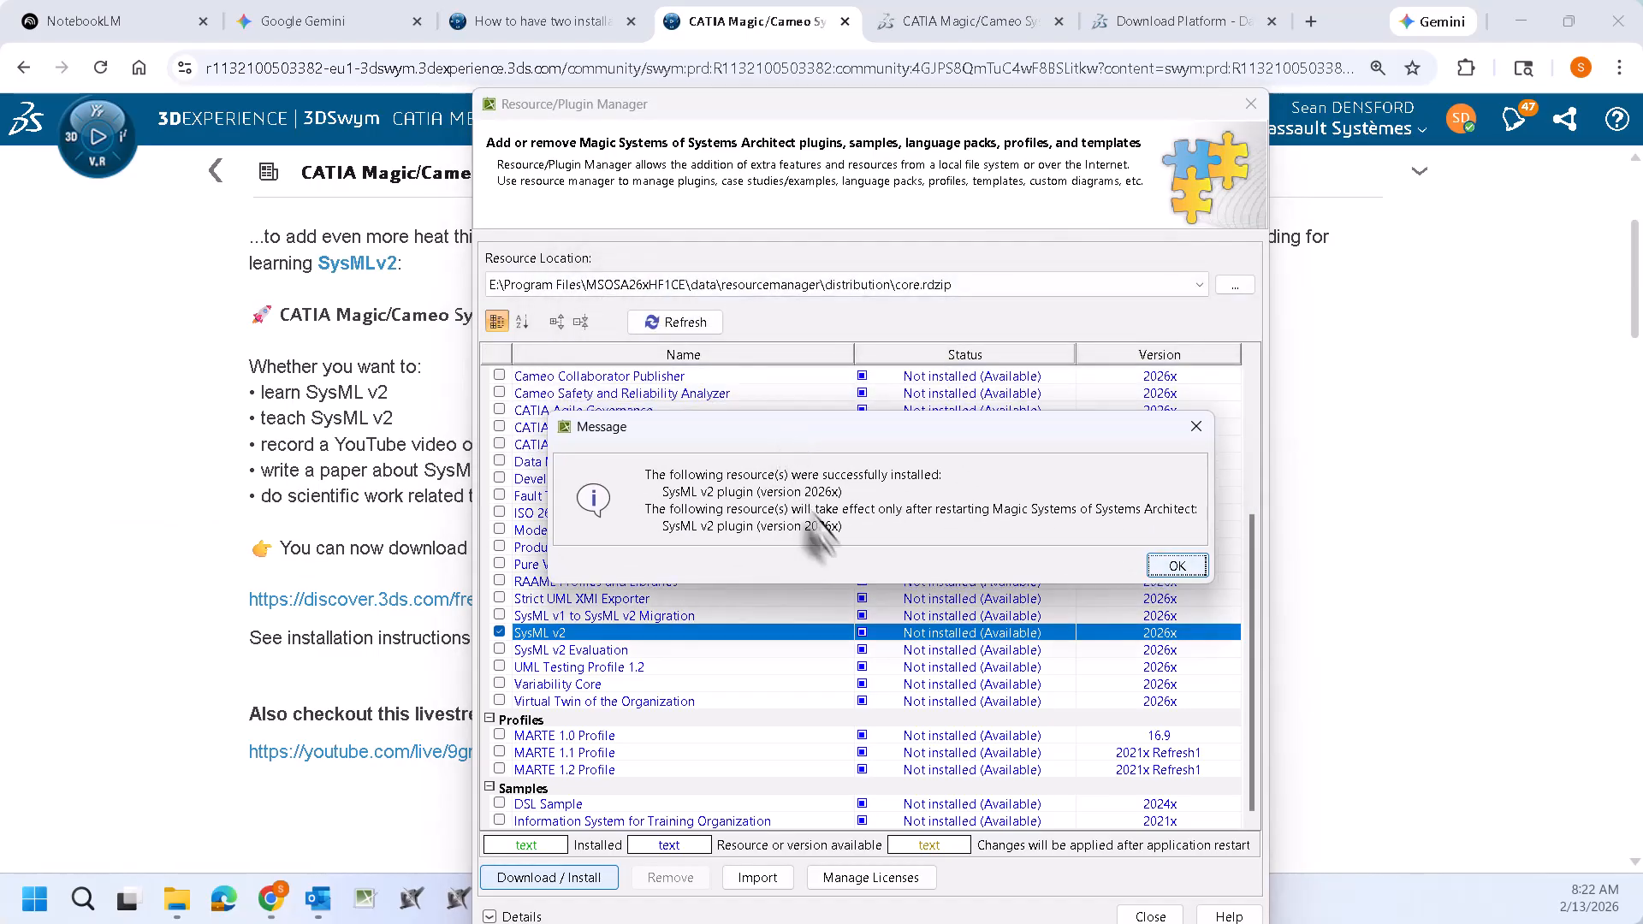
click(1177, 566)
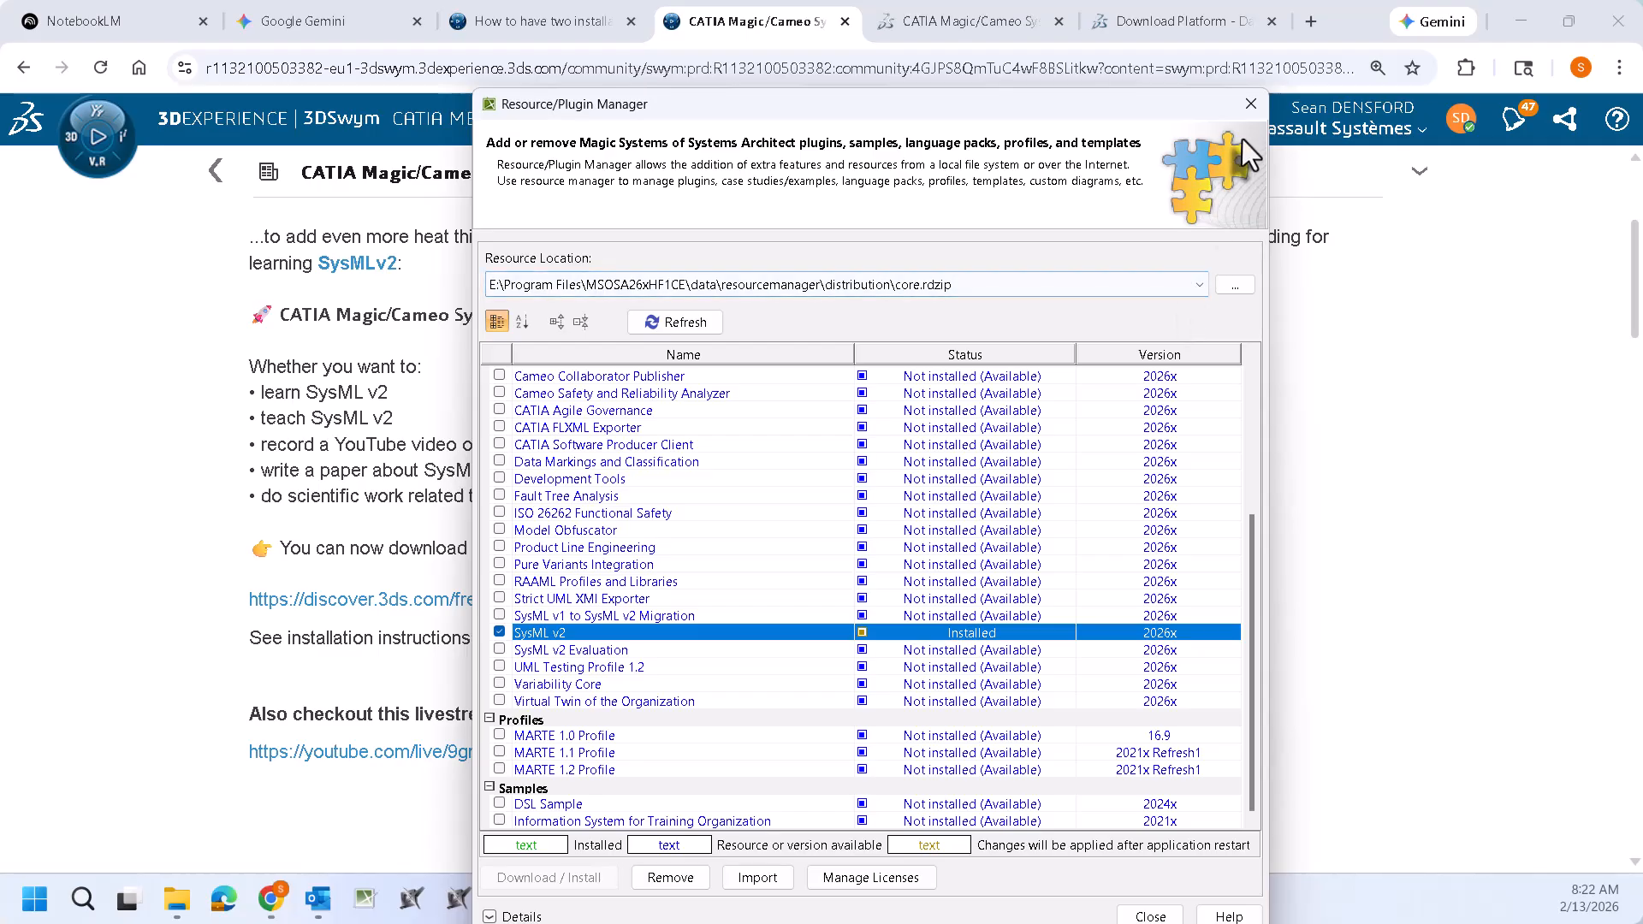
click(1149, 916)
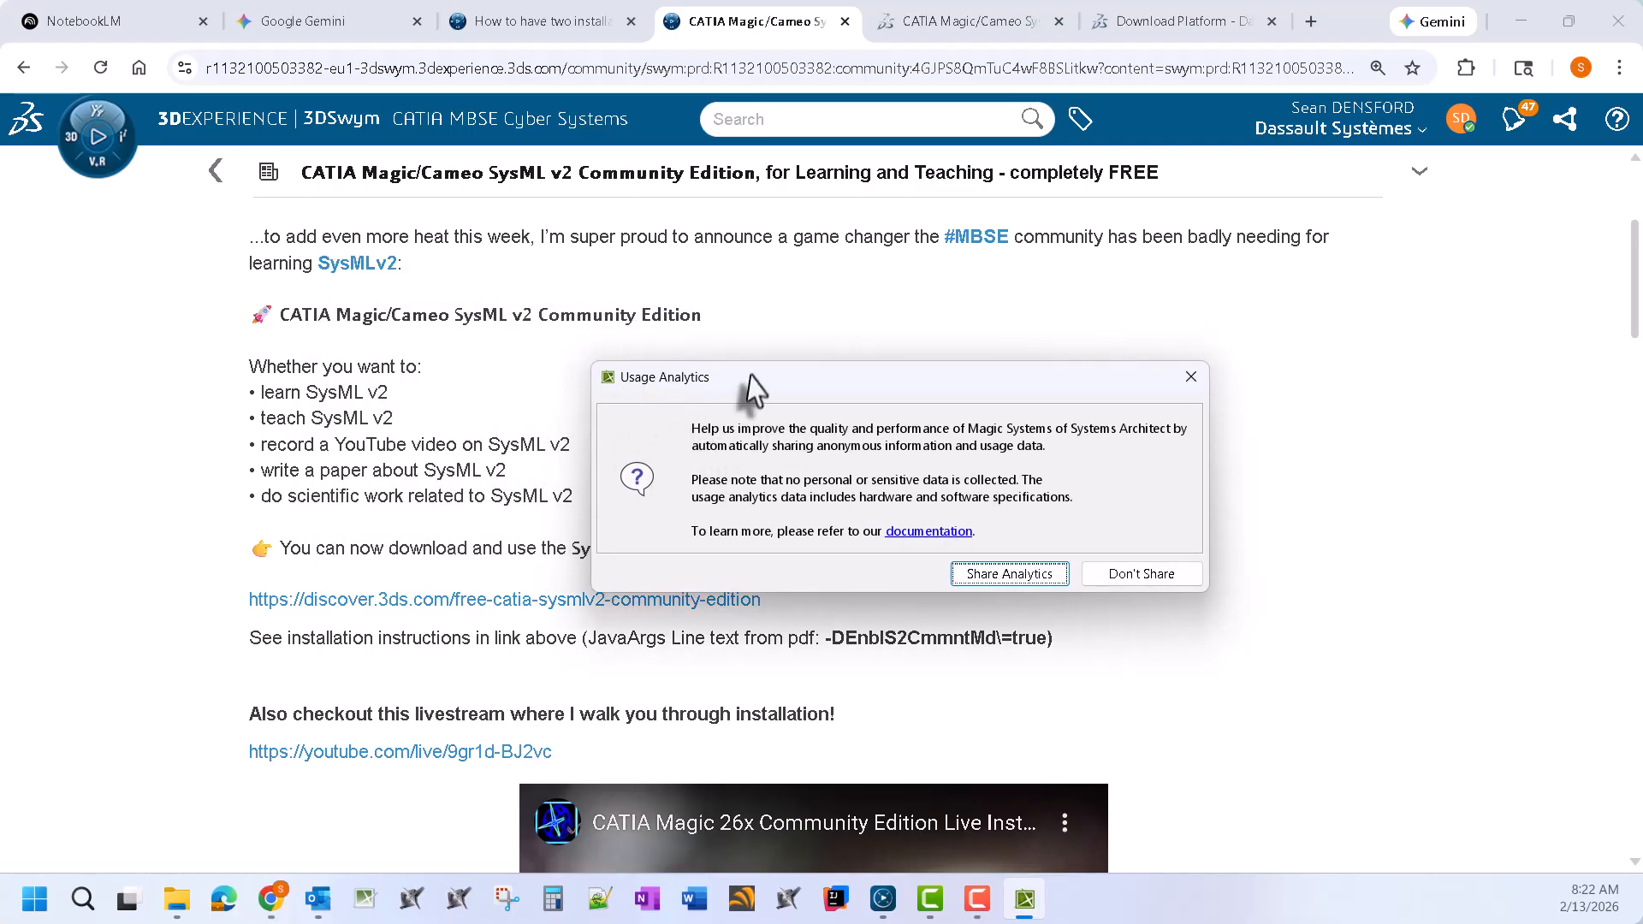
Decline usage analytics, relaunch msosa.exe from bin, and scroll the Welcome page Samples to SysML v2 models
click(1143, 575)
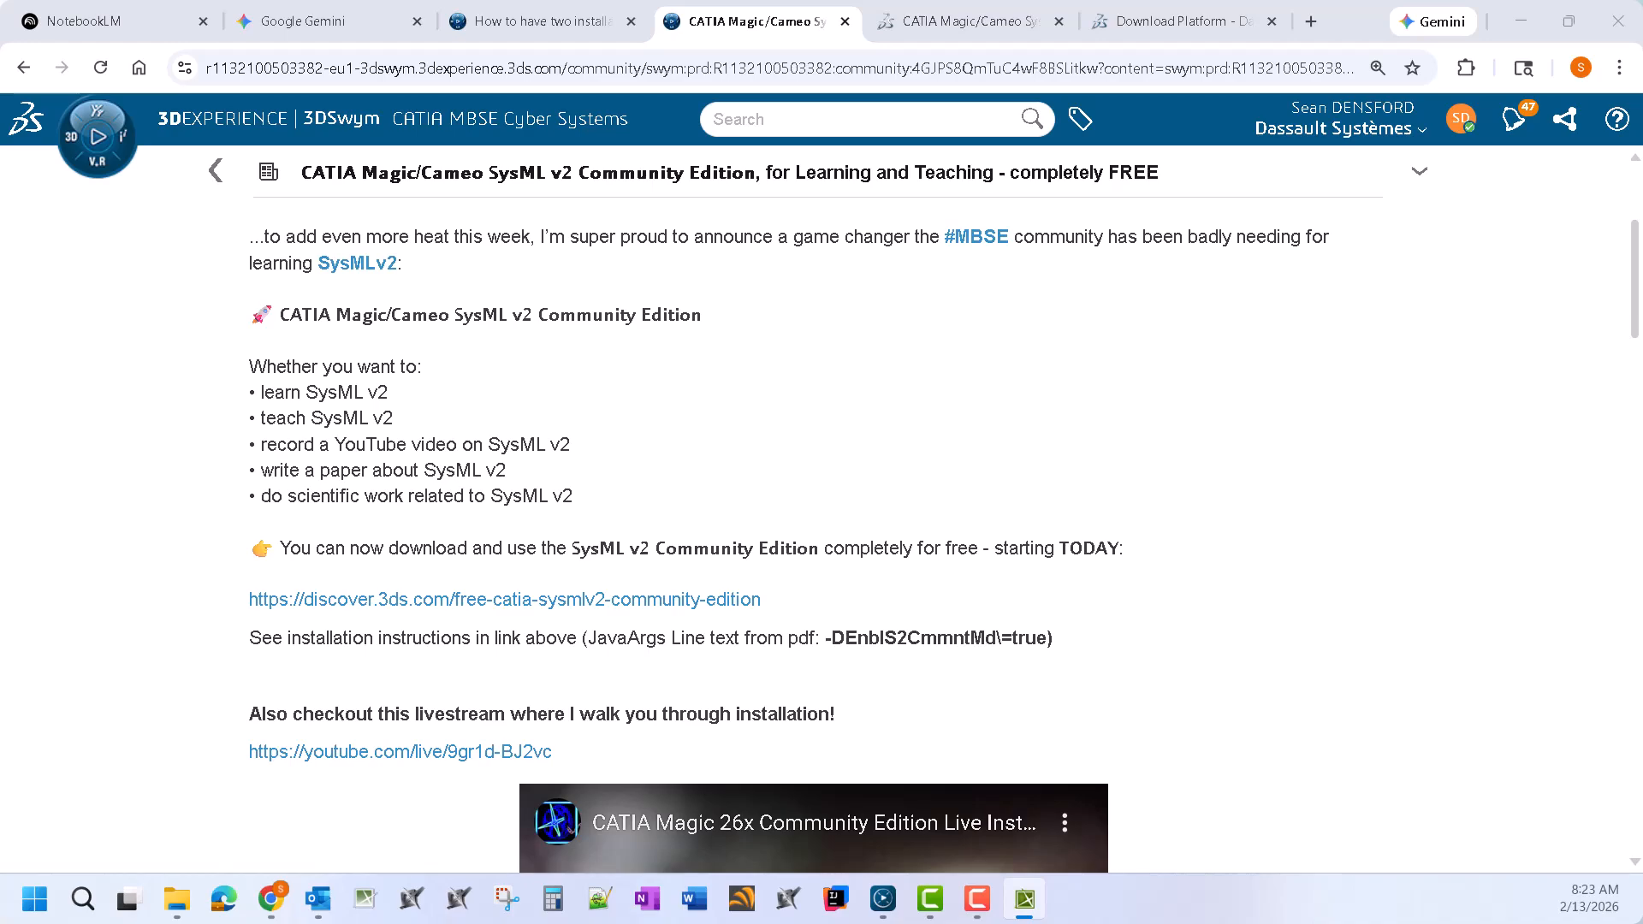
click(177, 898)
double_click(421, 317)
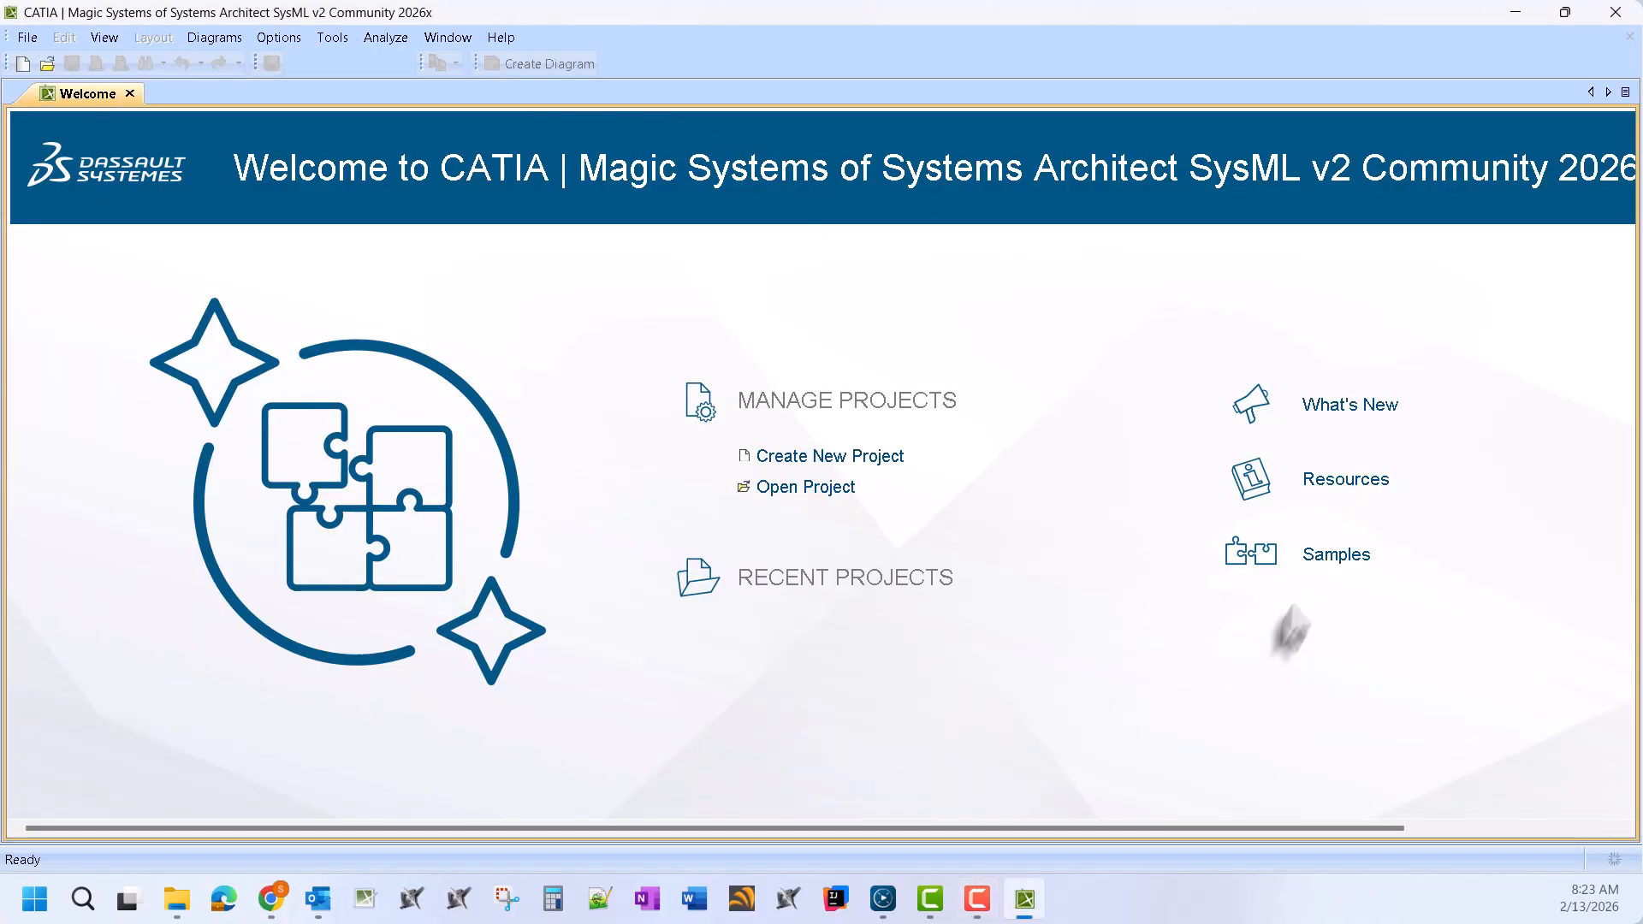
click(1332, 561)
scroll(1382, 566, down, 15)
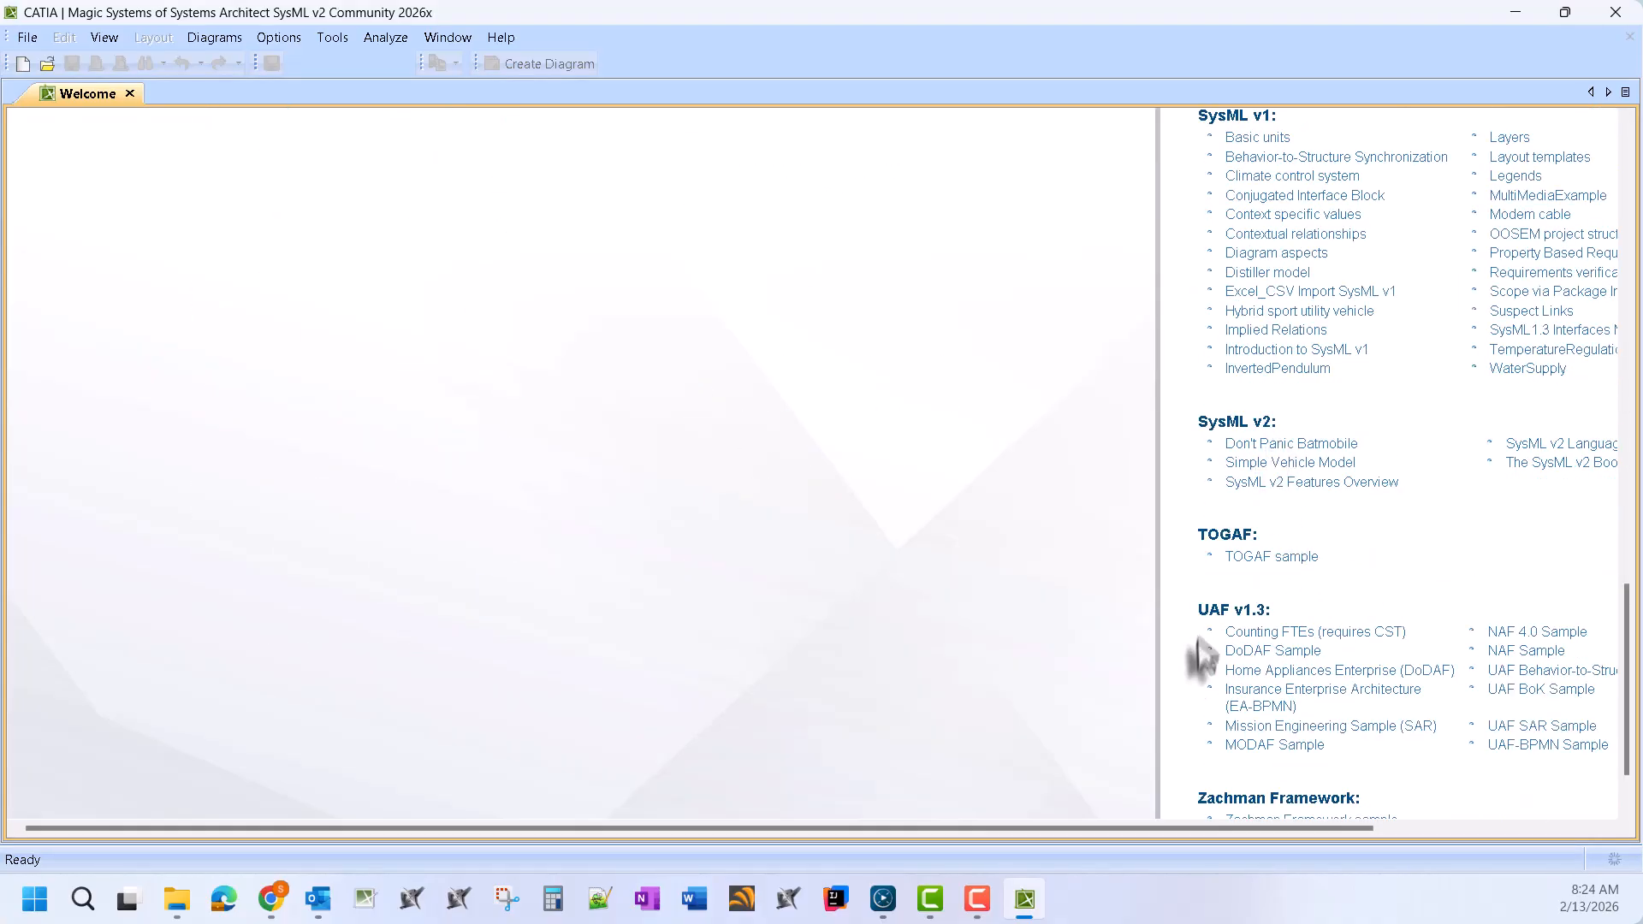
drag(1229, 828, 1441, 825)
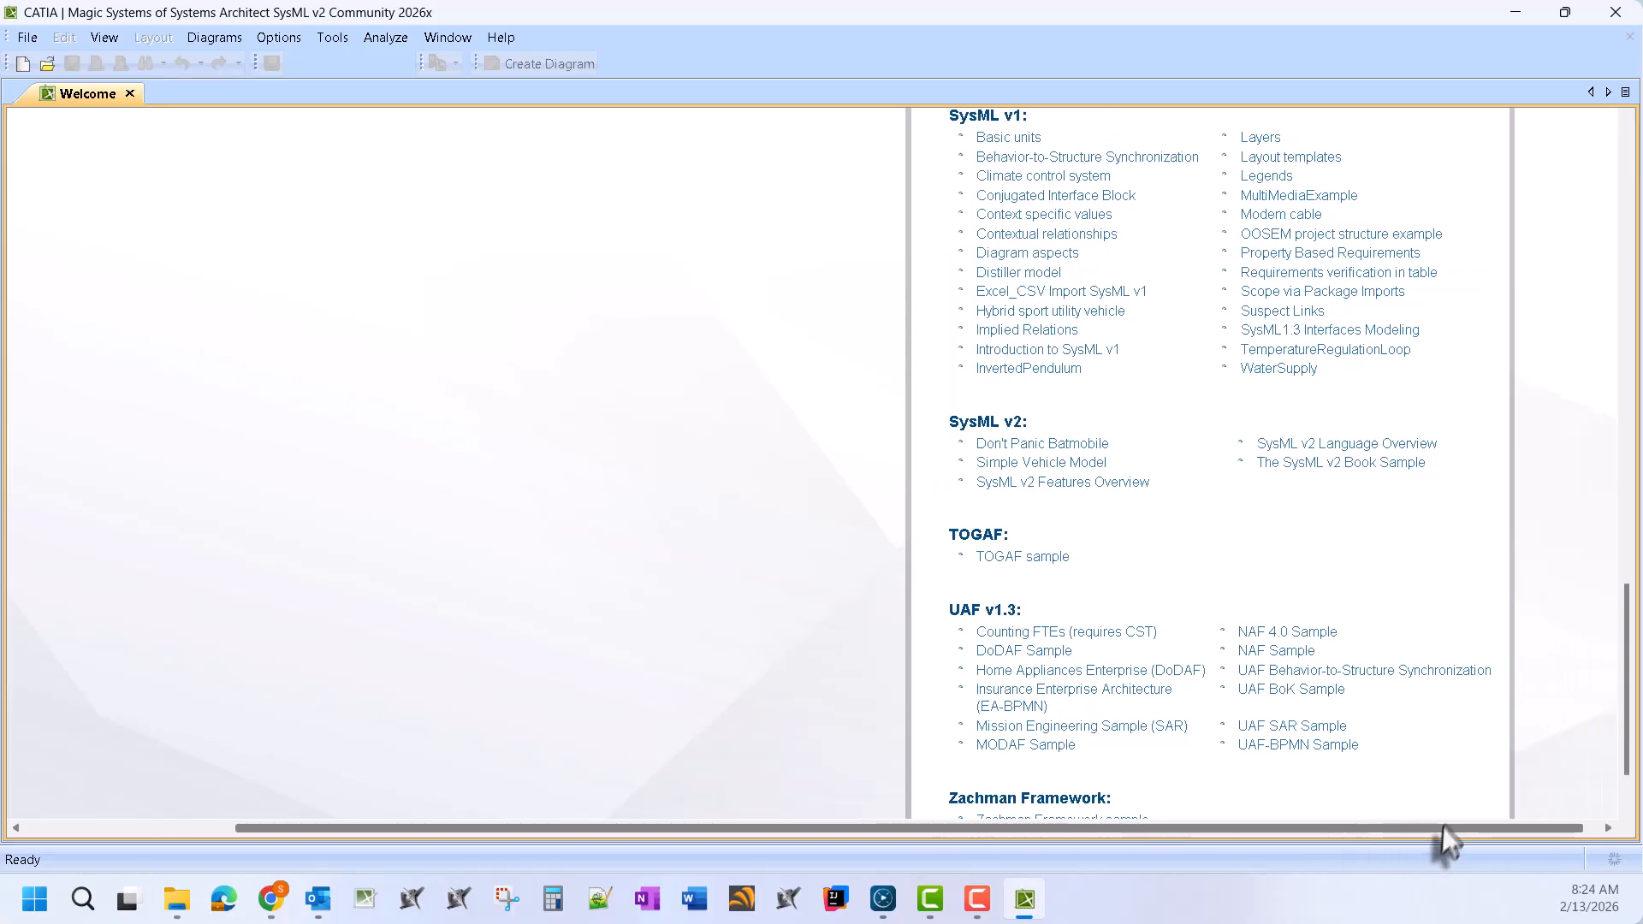
Open the Simple Vehicle Model sample, dismiss the element-limit warning, and expand SimpleVehicleModel
click(1078, 467)
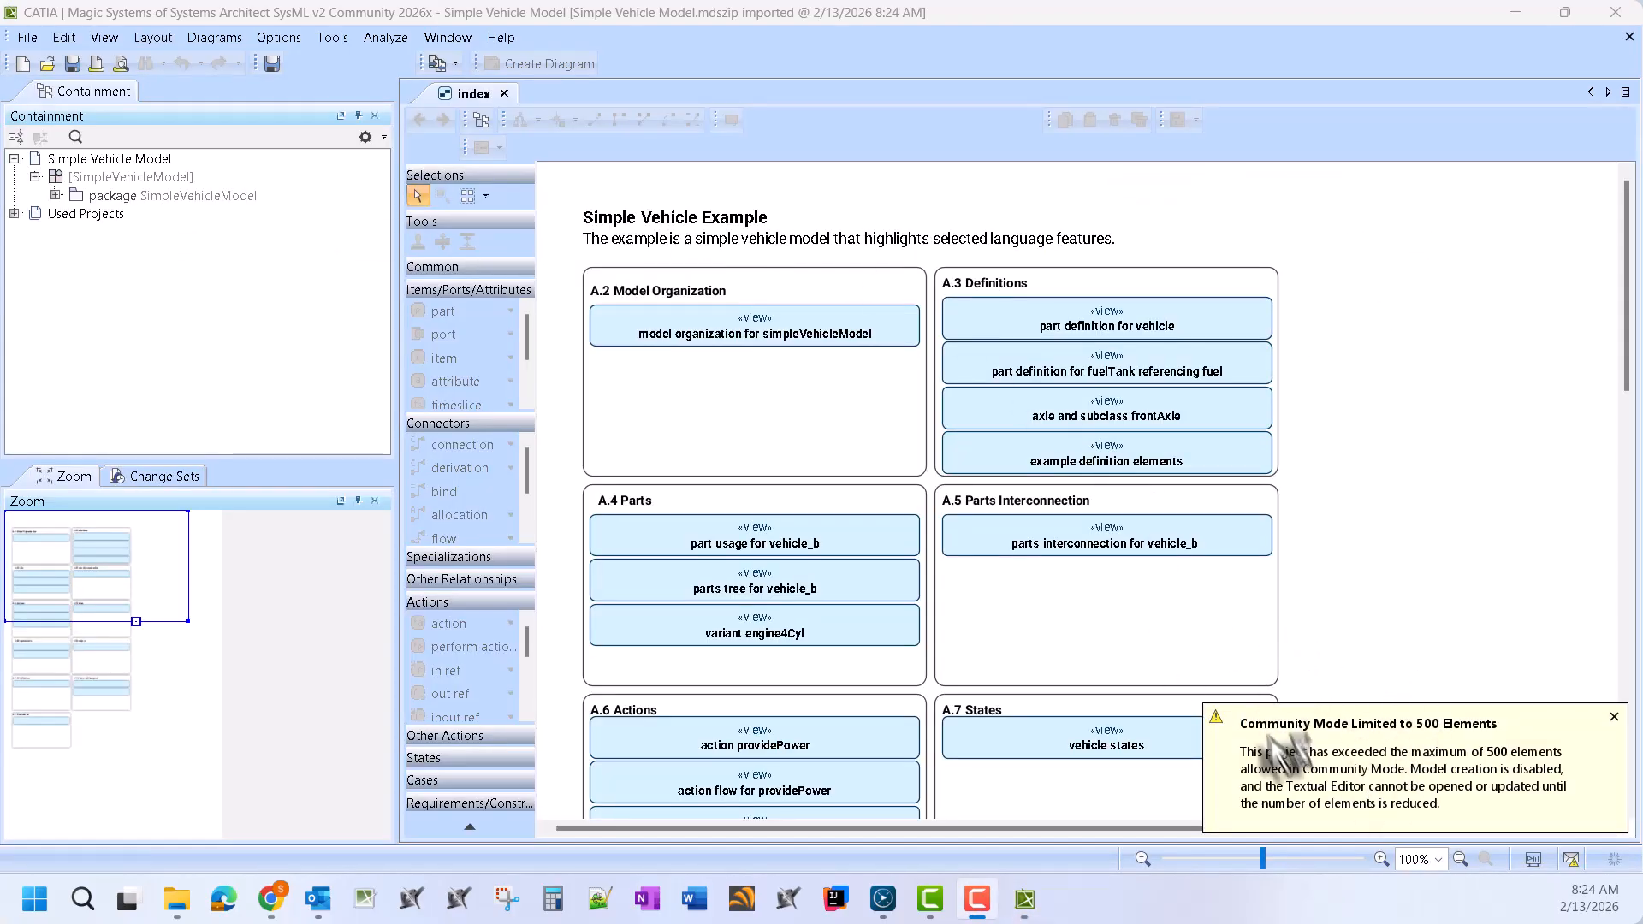
click(1613, 718)
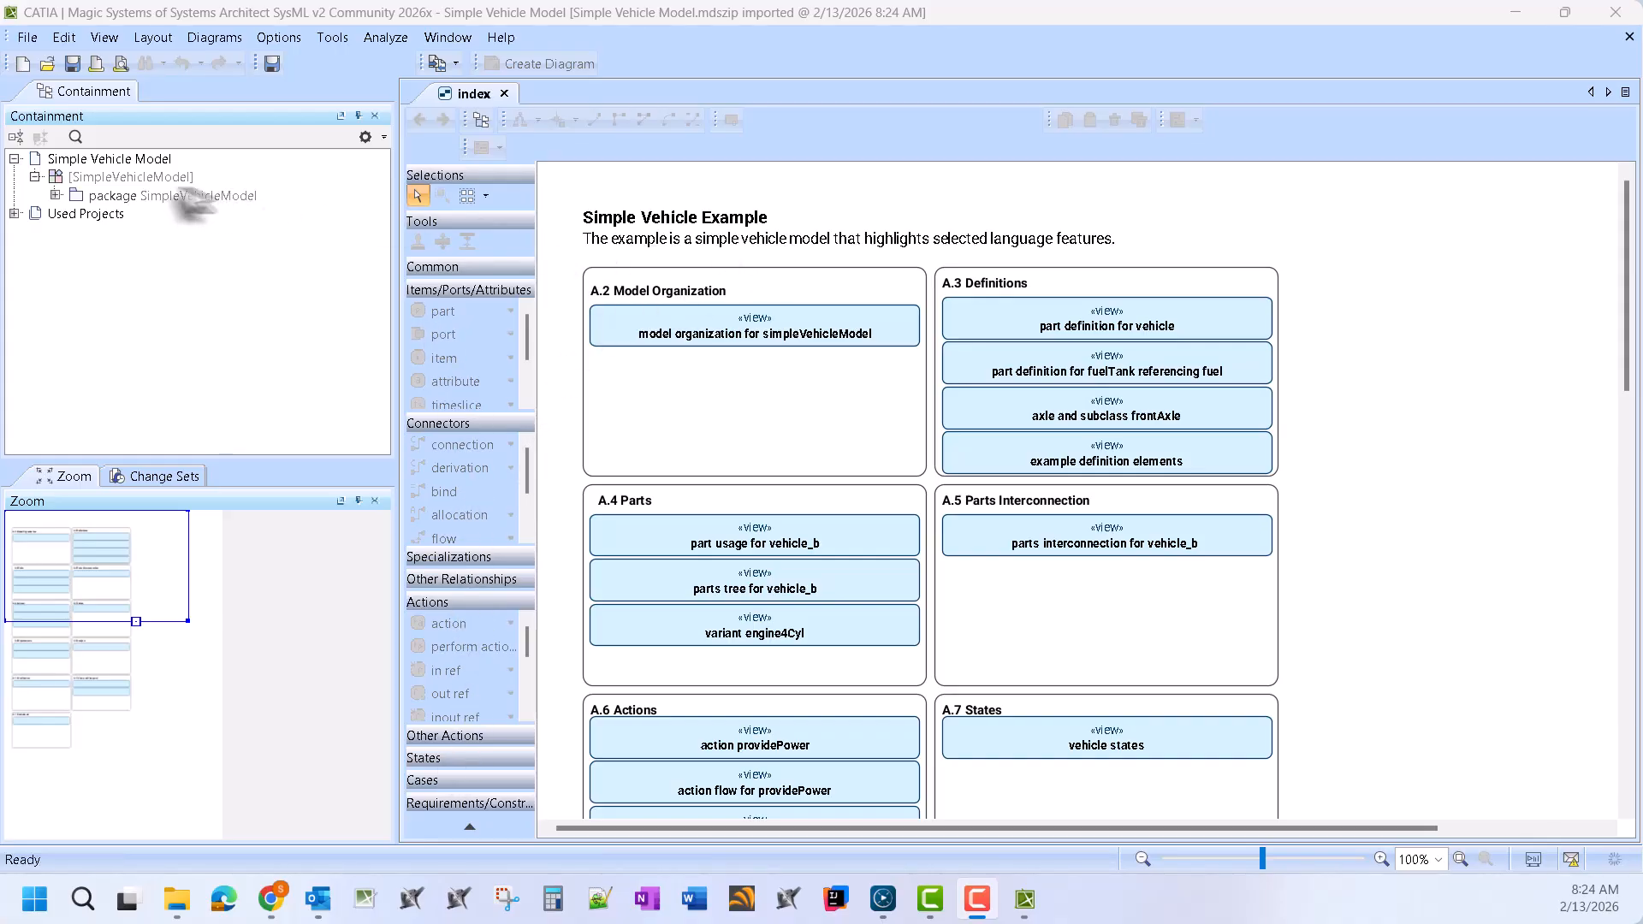
click(54, 196)
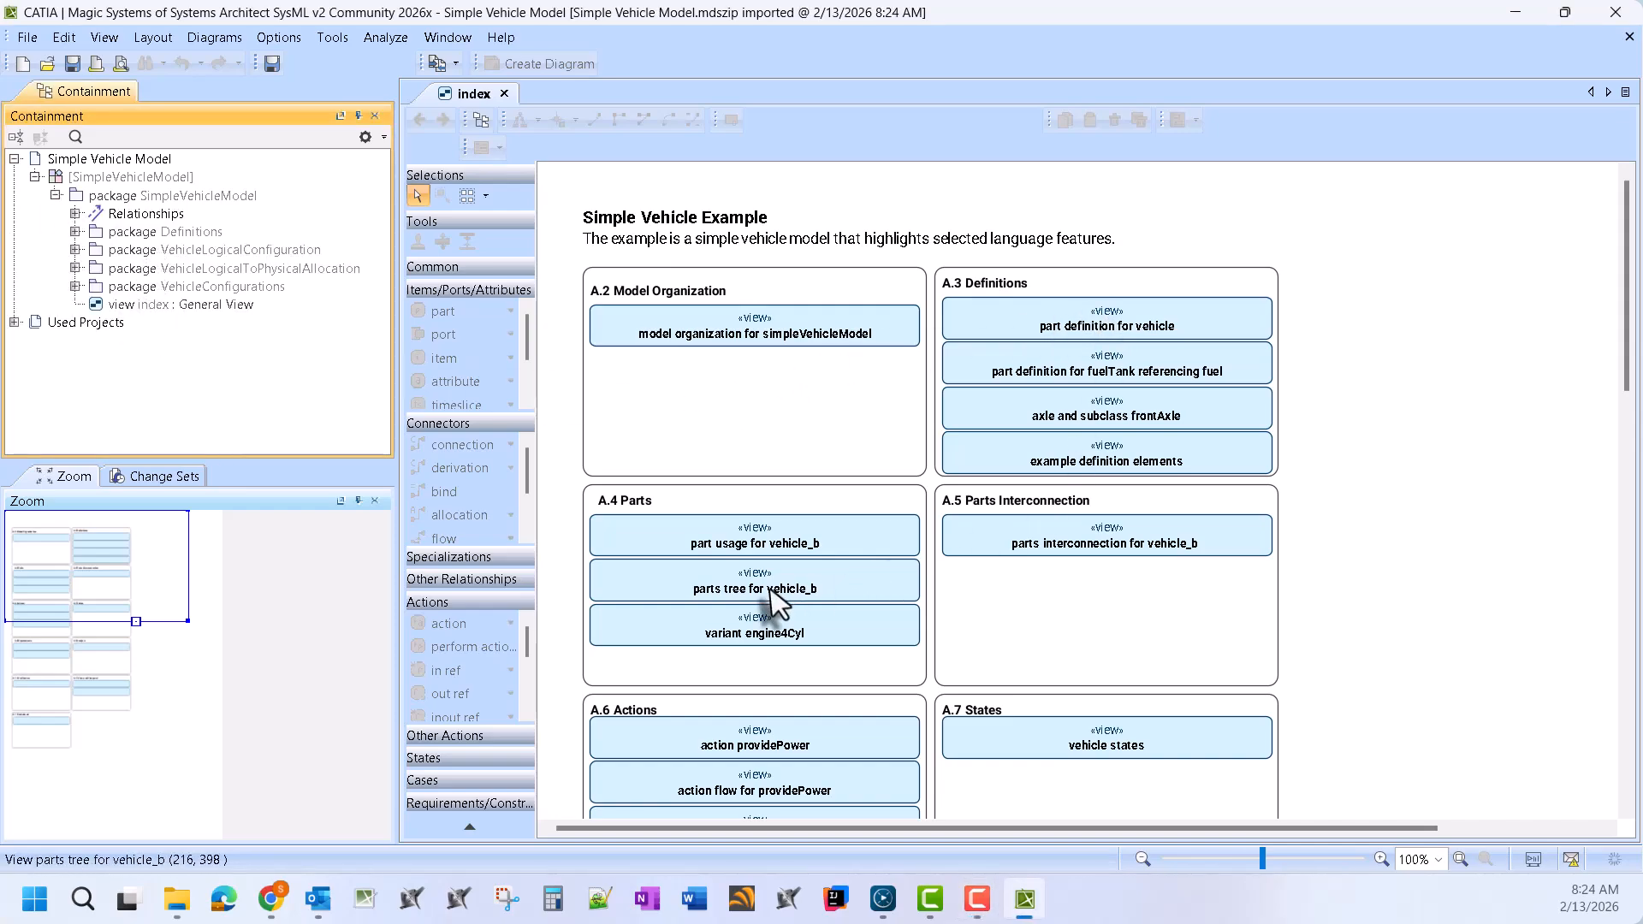
click(1131, 532)
double_click(1131, 530)
scroll(1184, 448, down, 3)
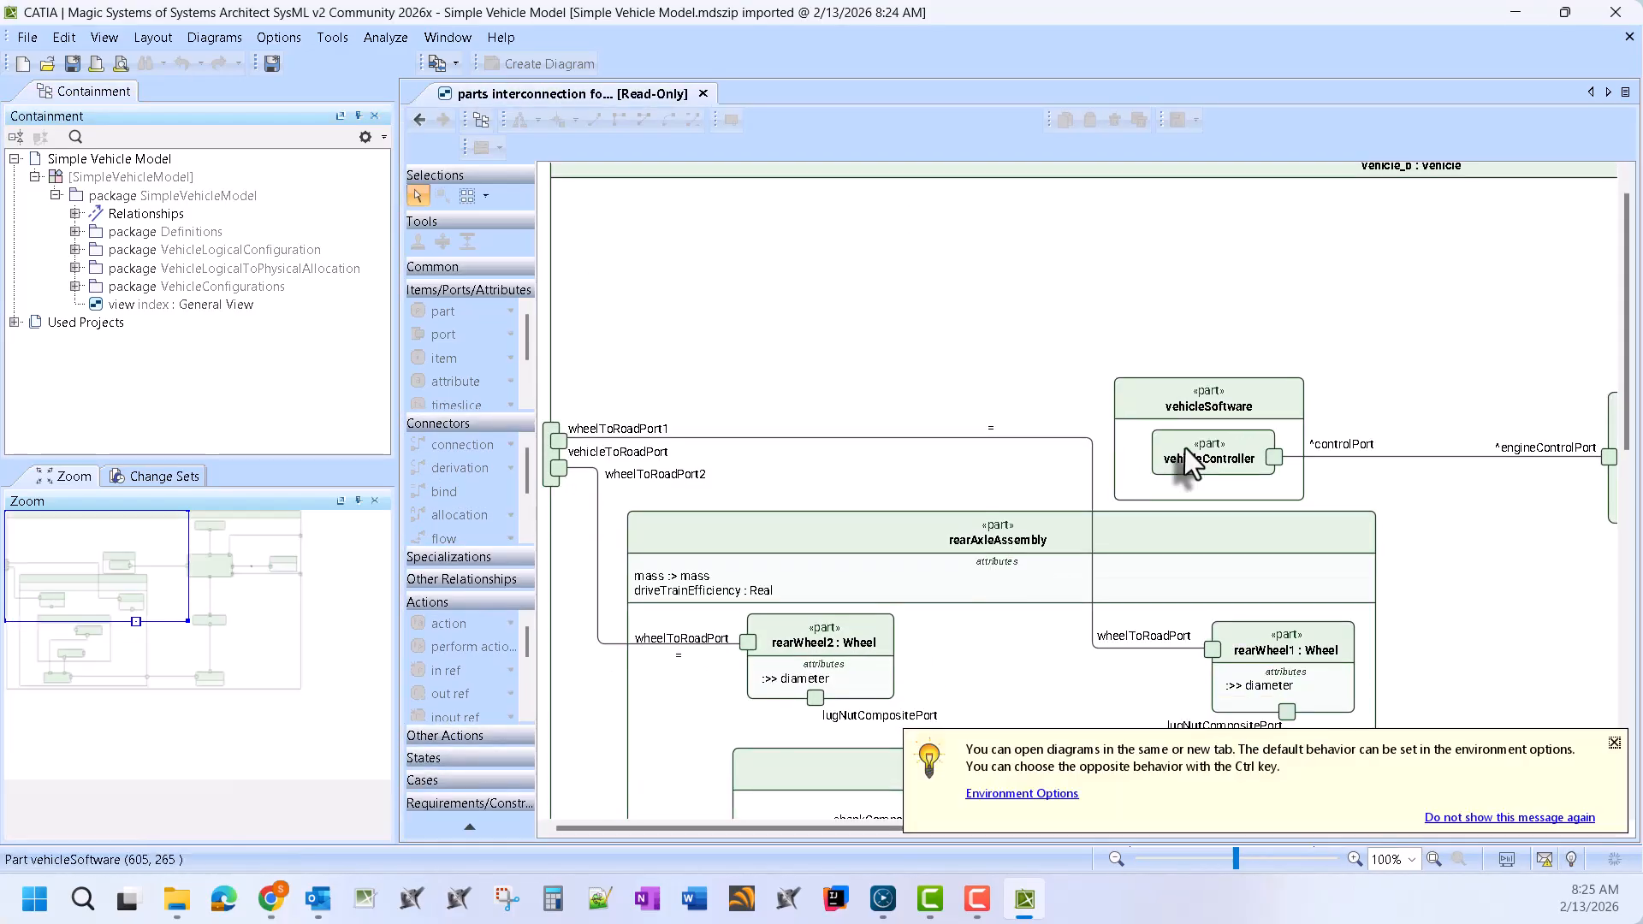
key(ctrl+w)
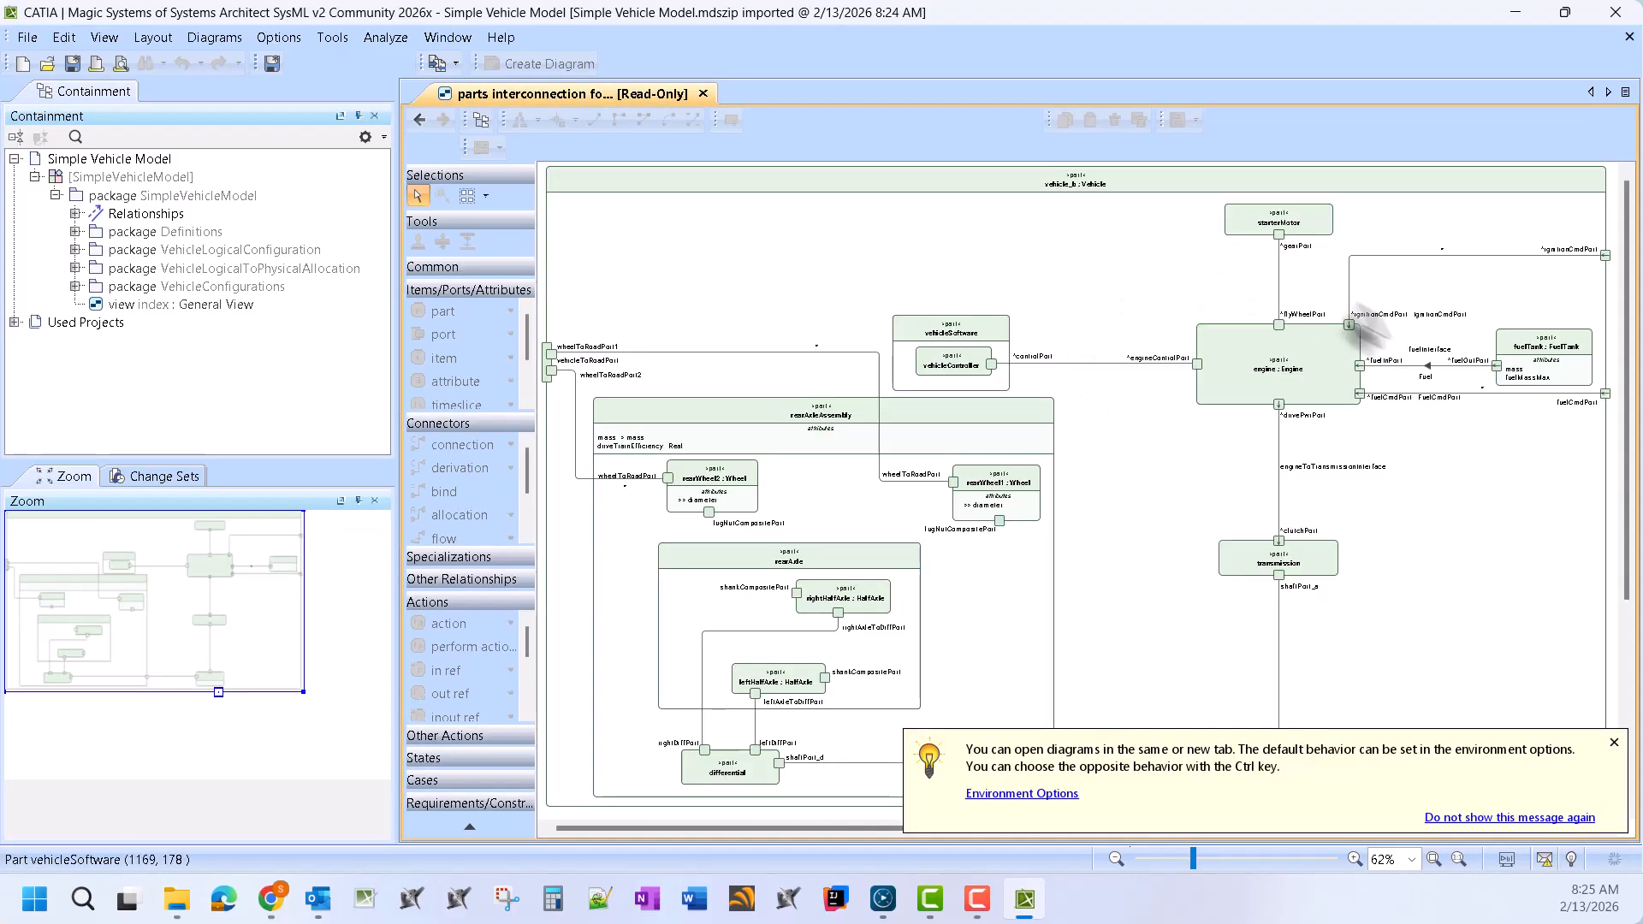
right_click(770, 210)
mouse_move(847, 320)
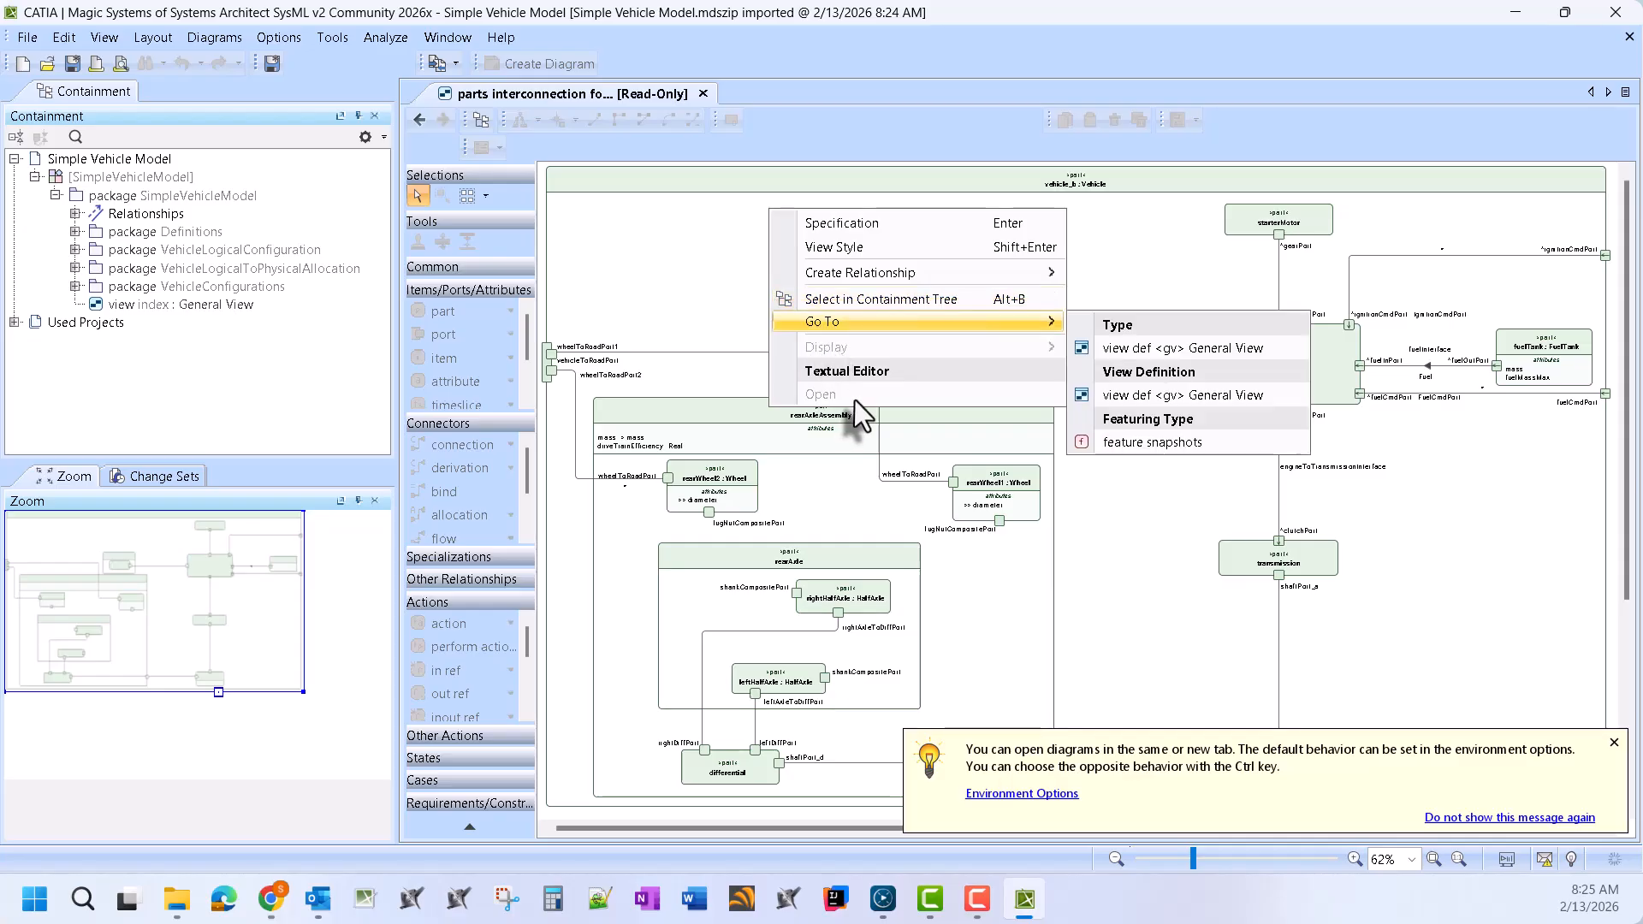
click(623, 224)
scroll(1339, 372, down, 5)
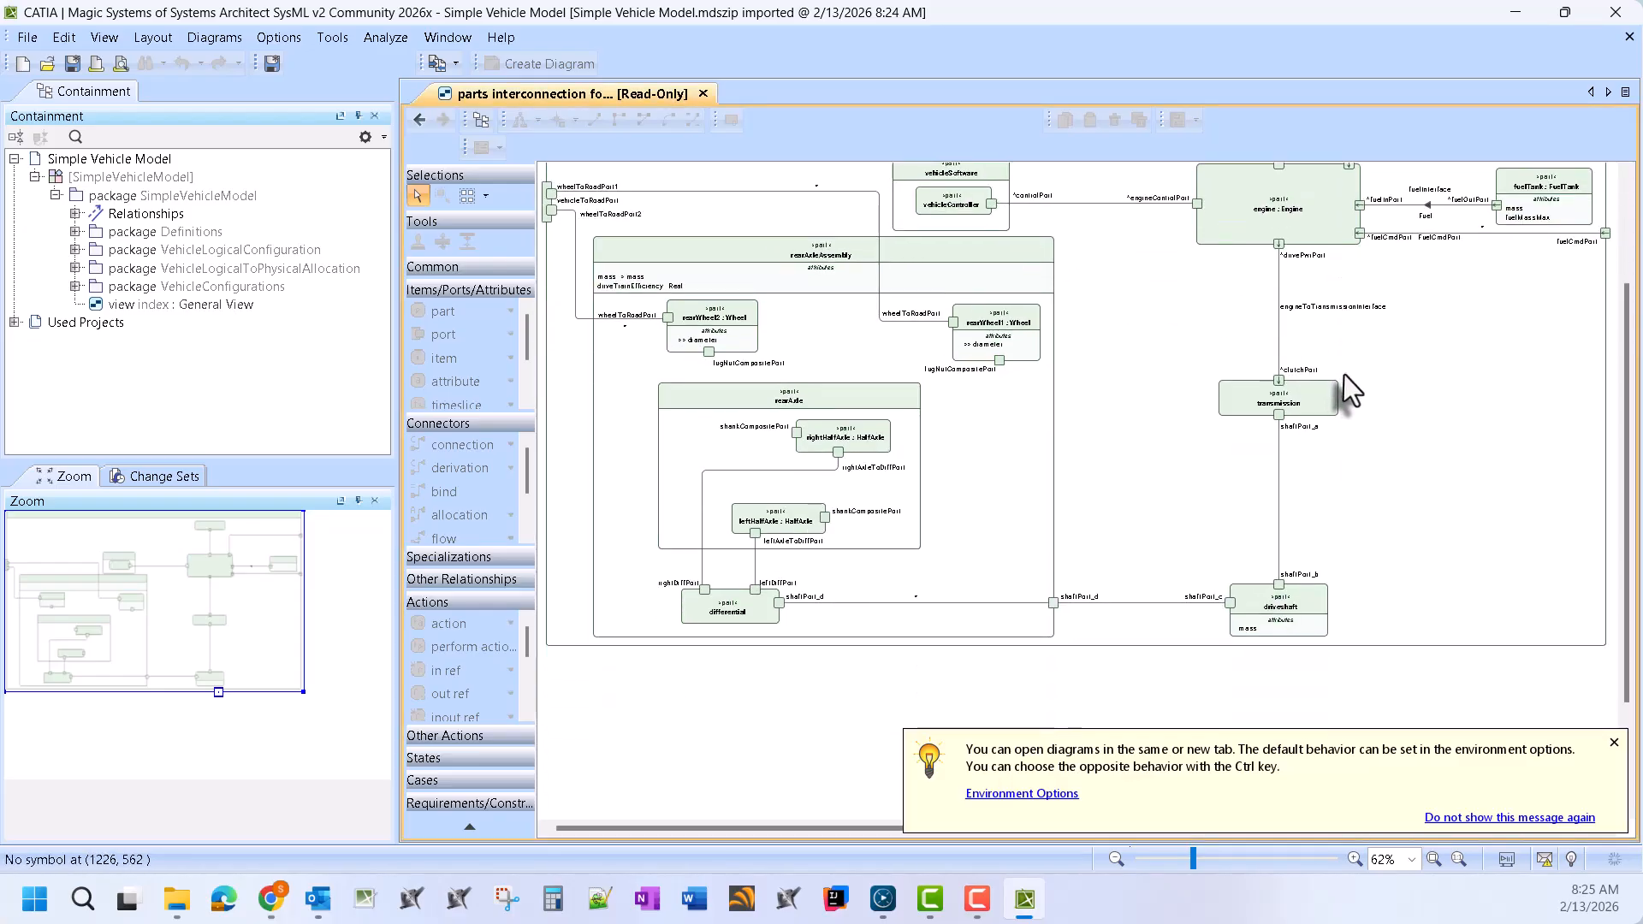
scroll(1343, 381, up, 4)
scroll(1347, 389, up, 1)
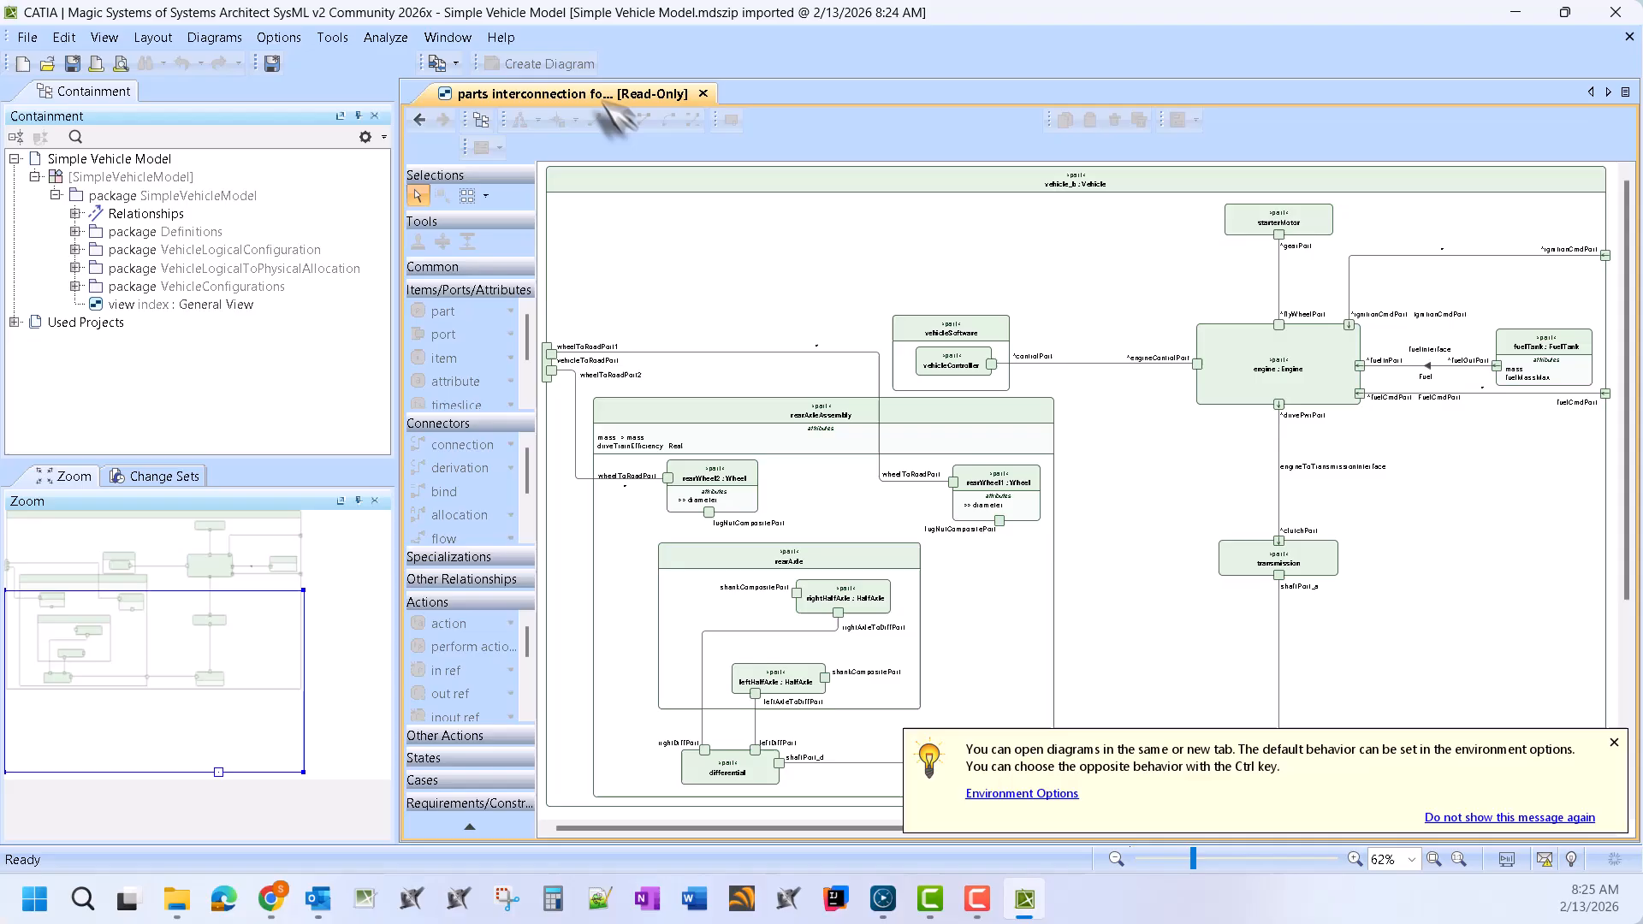
click(419, 117)
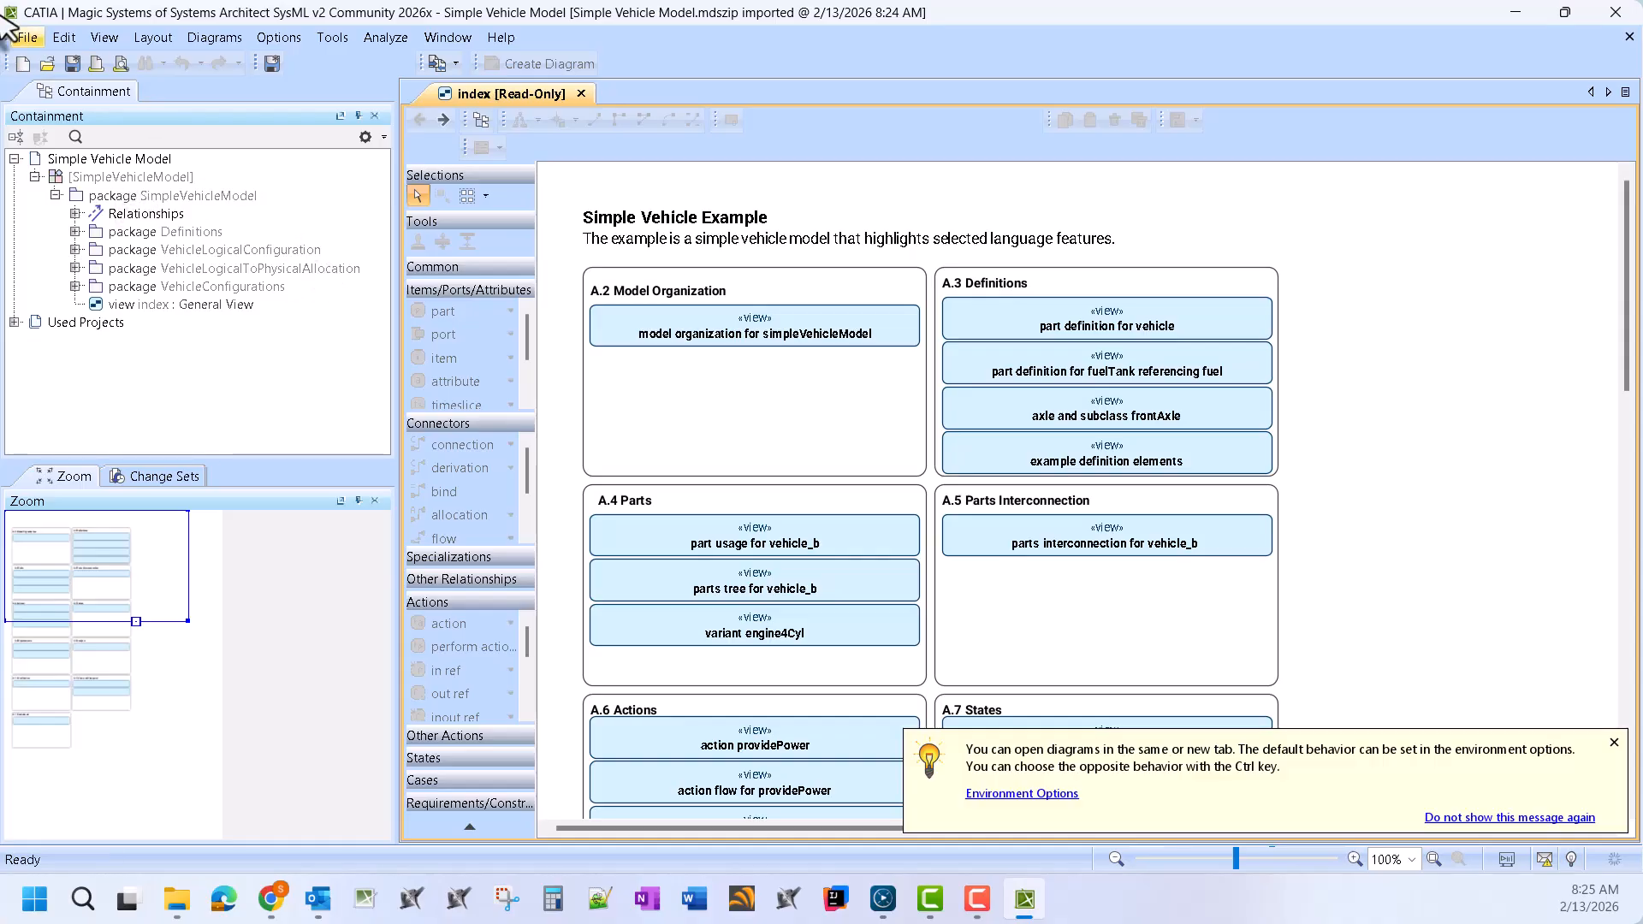
Create a new SysML v2 Project and accept the System Engineer SysML v2 perspective
click(25, 38)
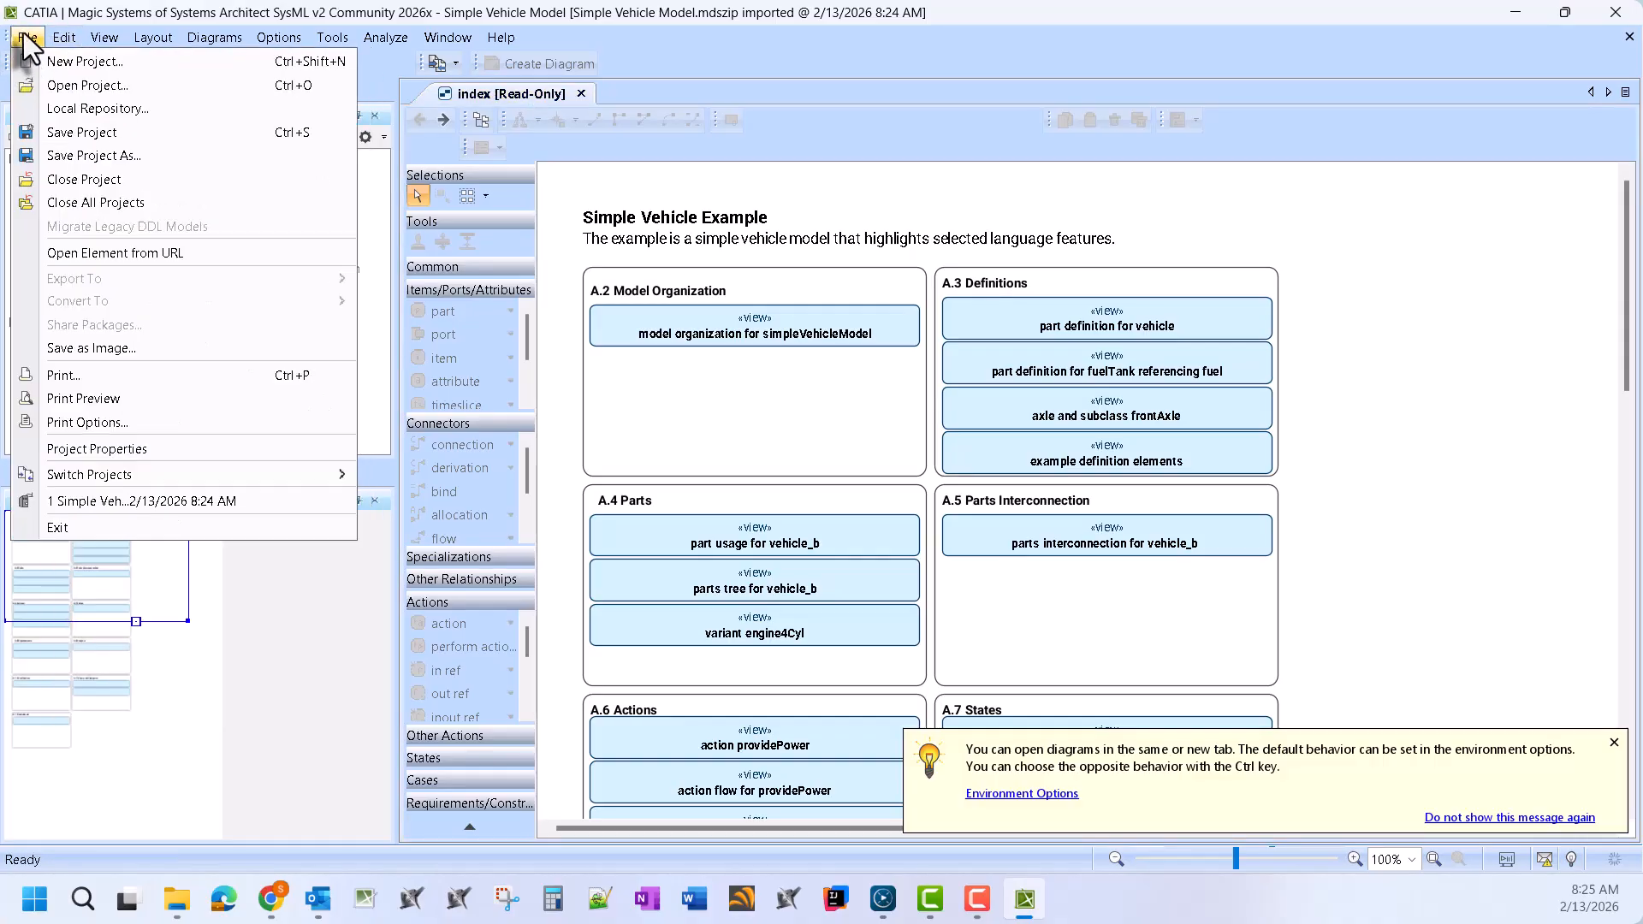
click(53, 62)
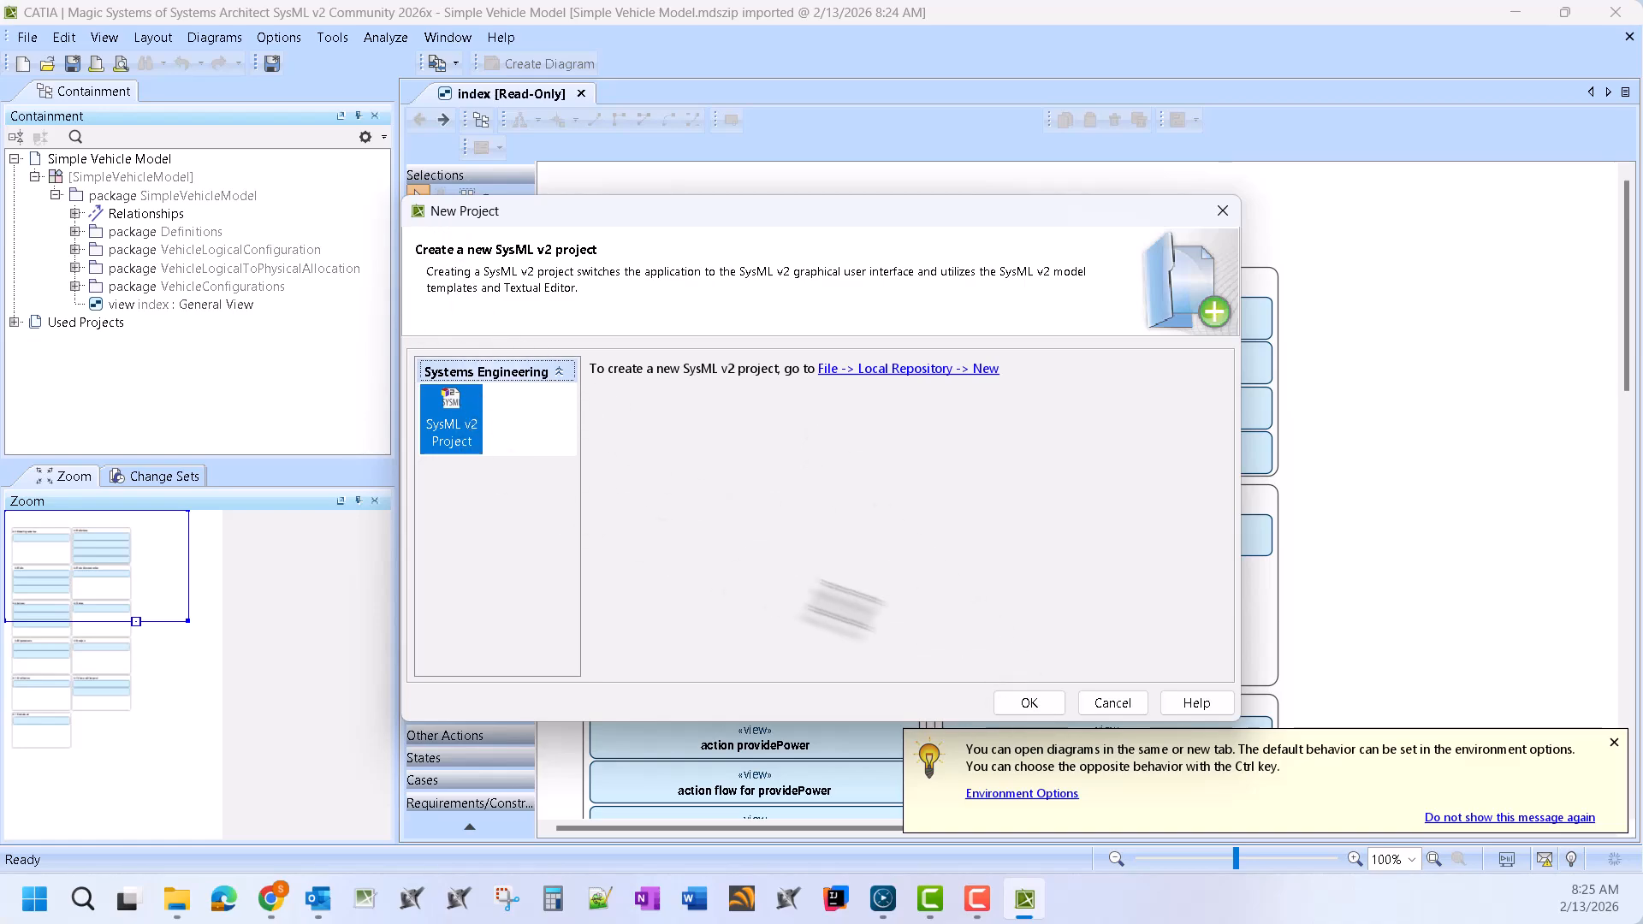
click(1045, 704)
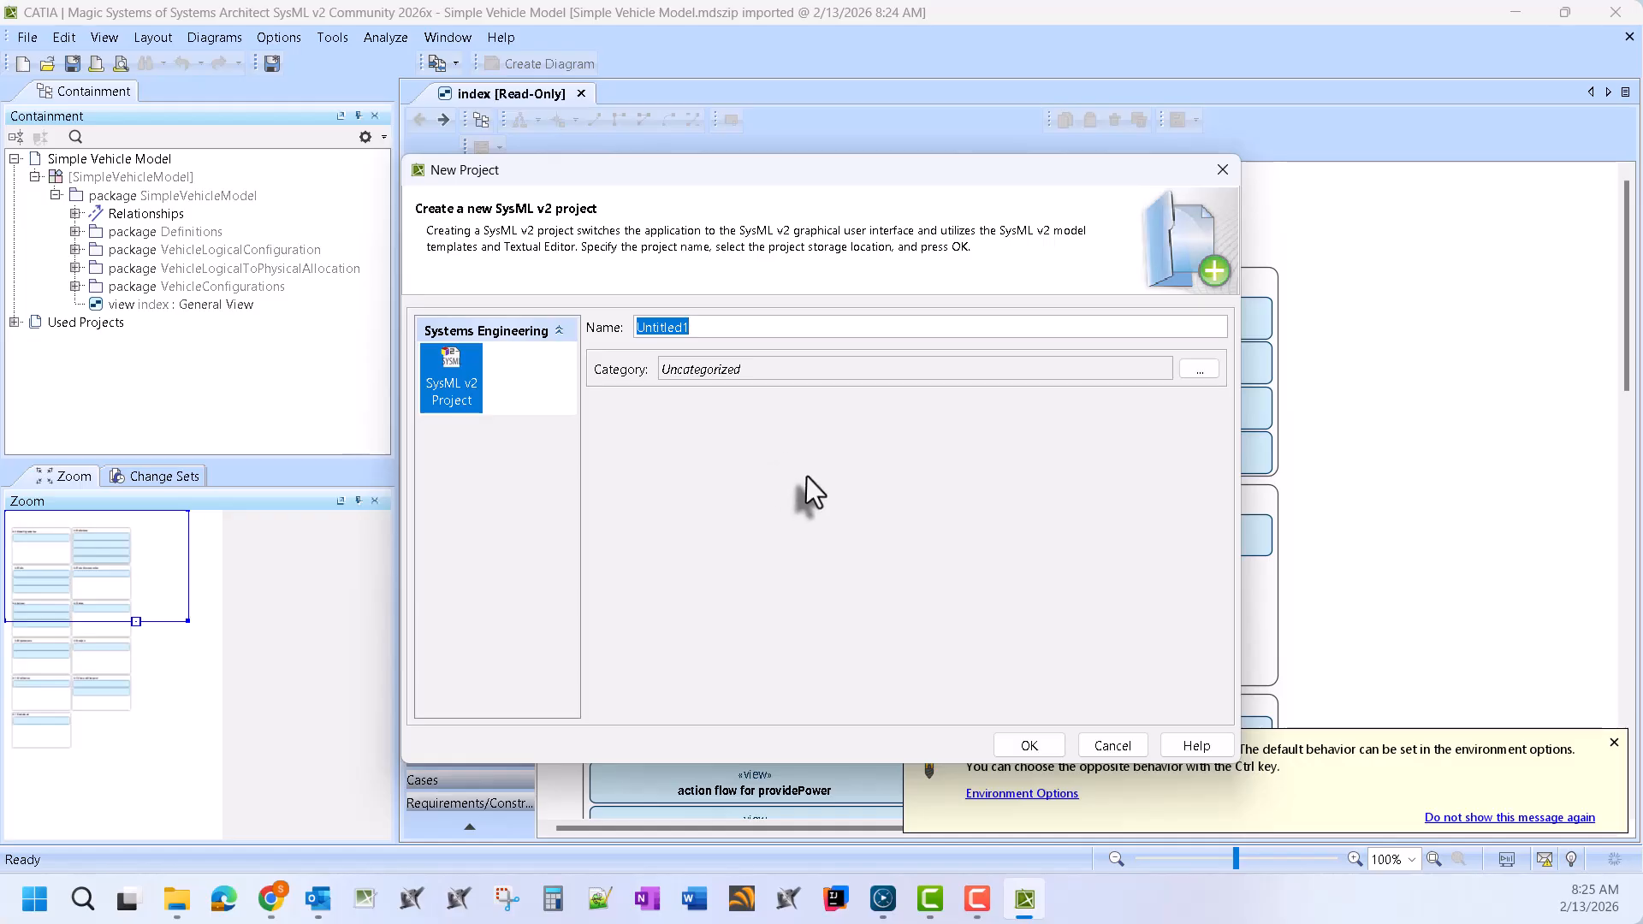
click(1030, 742)
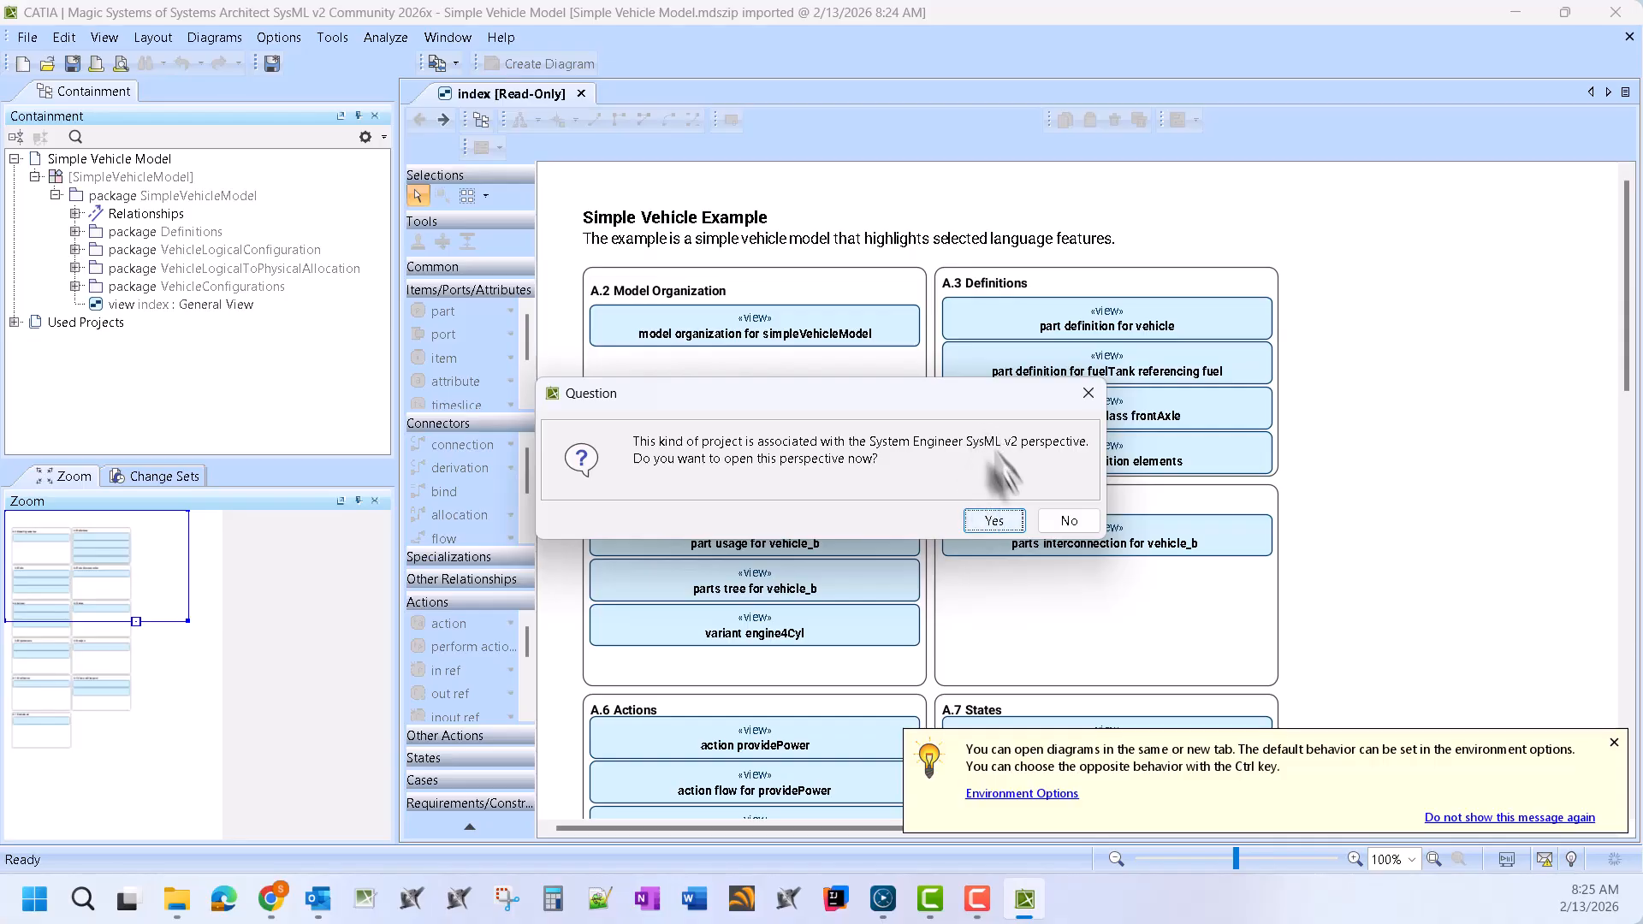
click(994, 521)
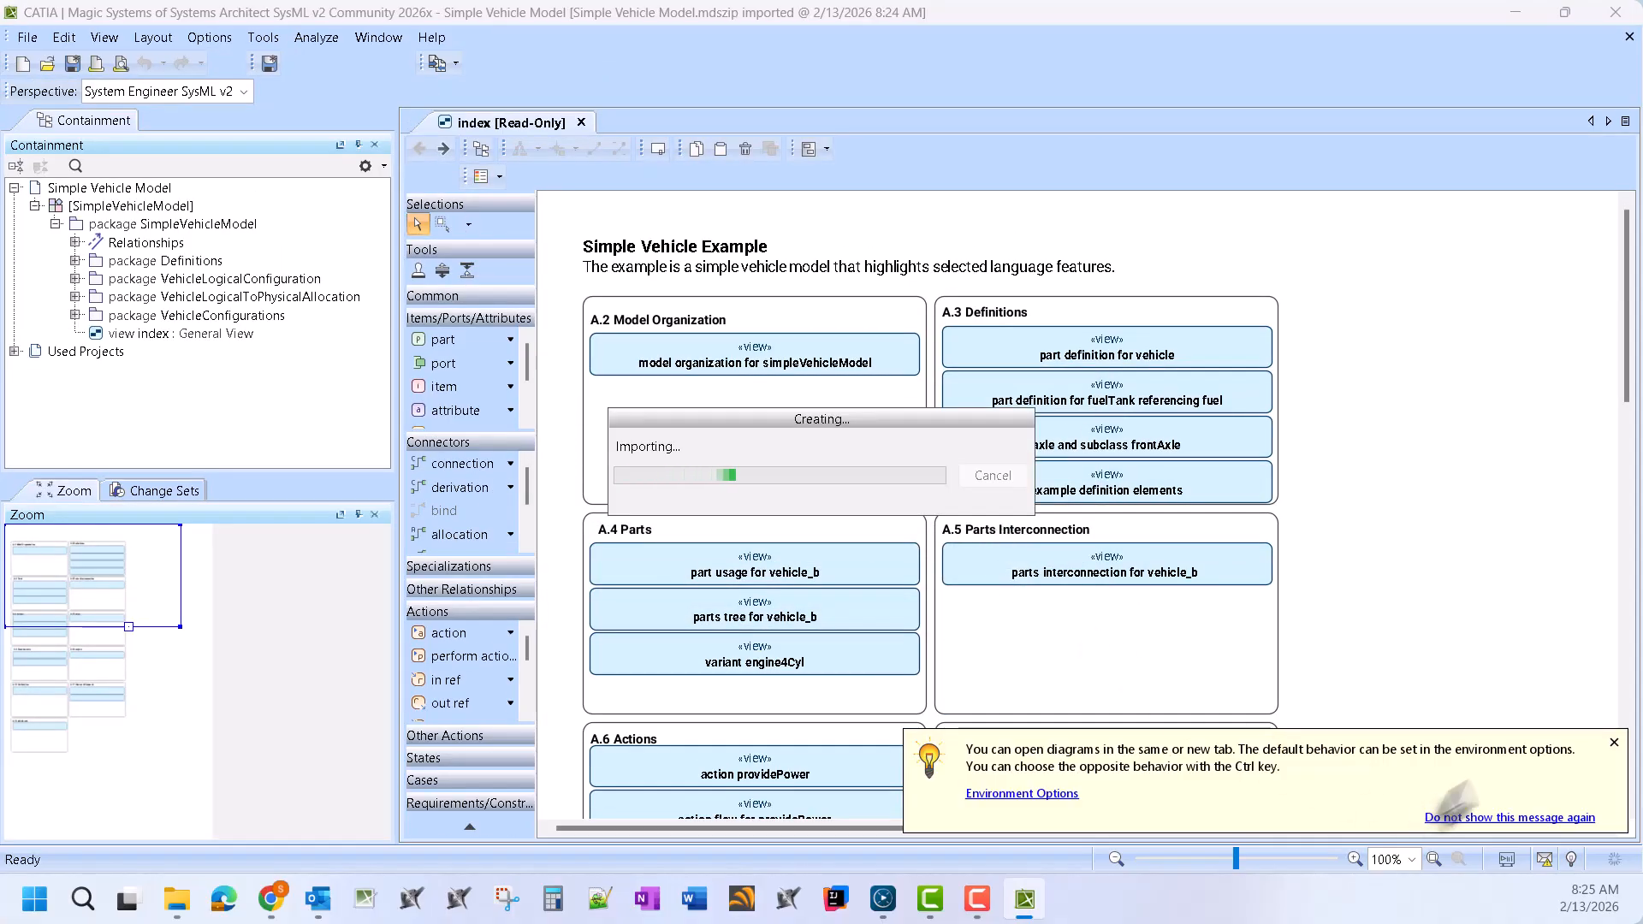
click(1613, 745)
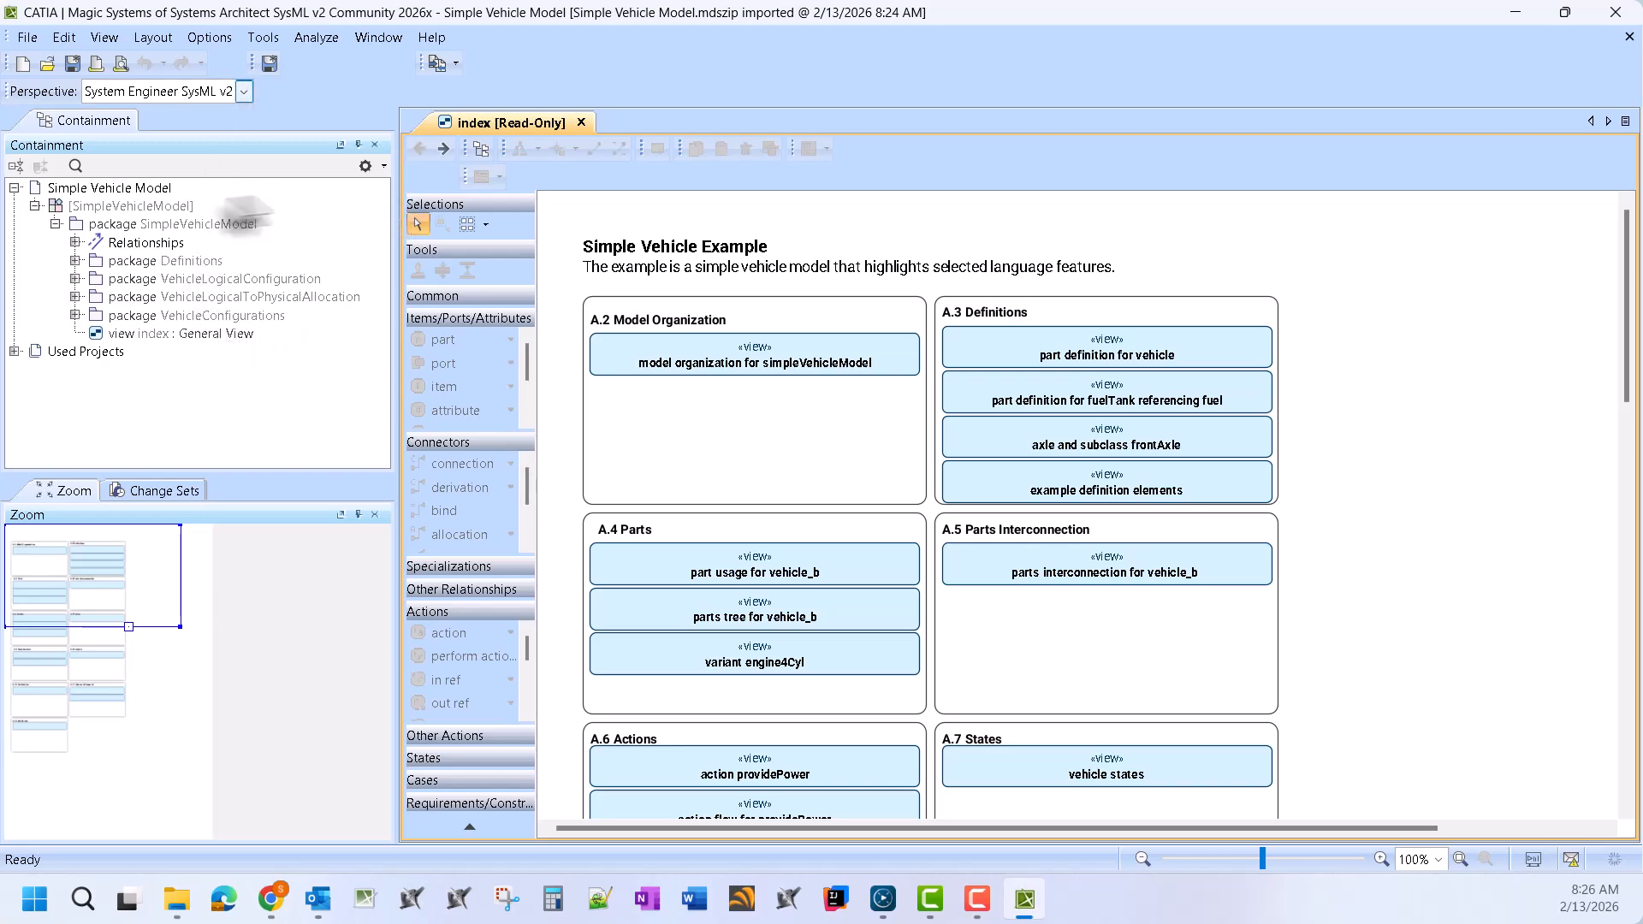
click(206, 37)
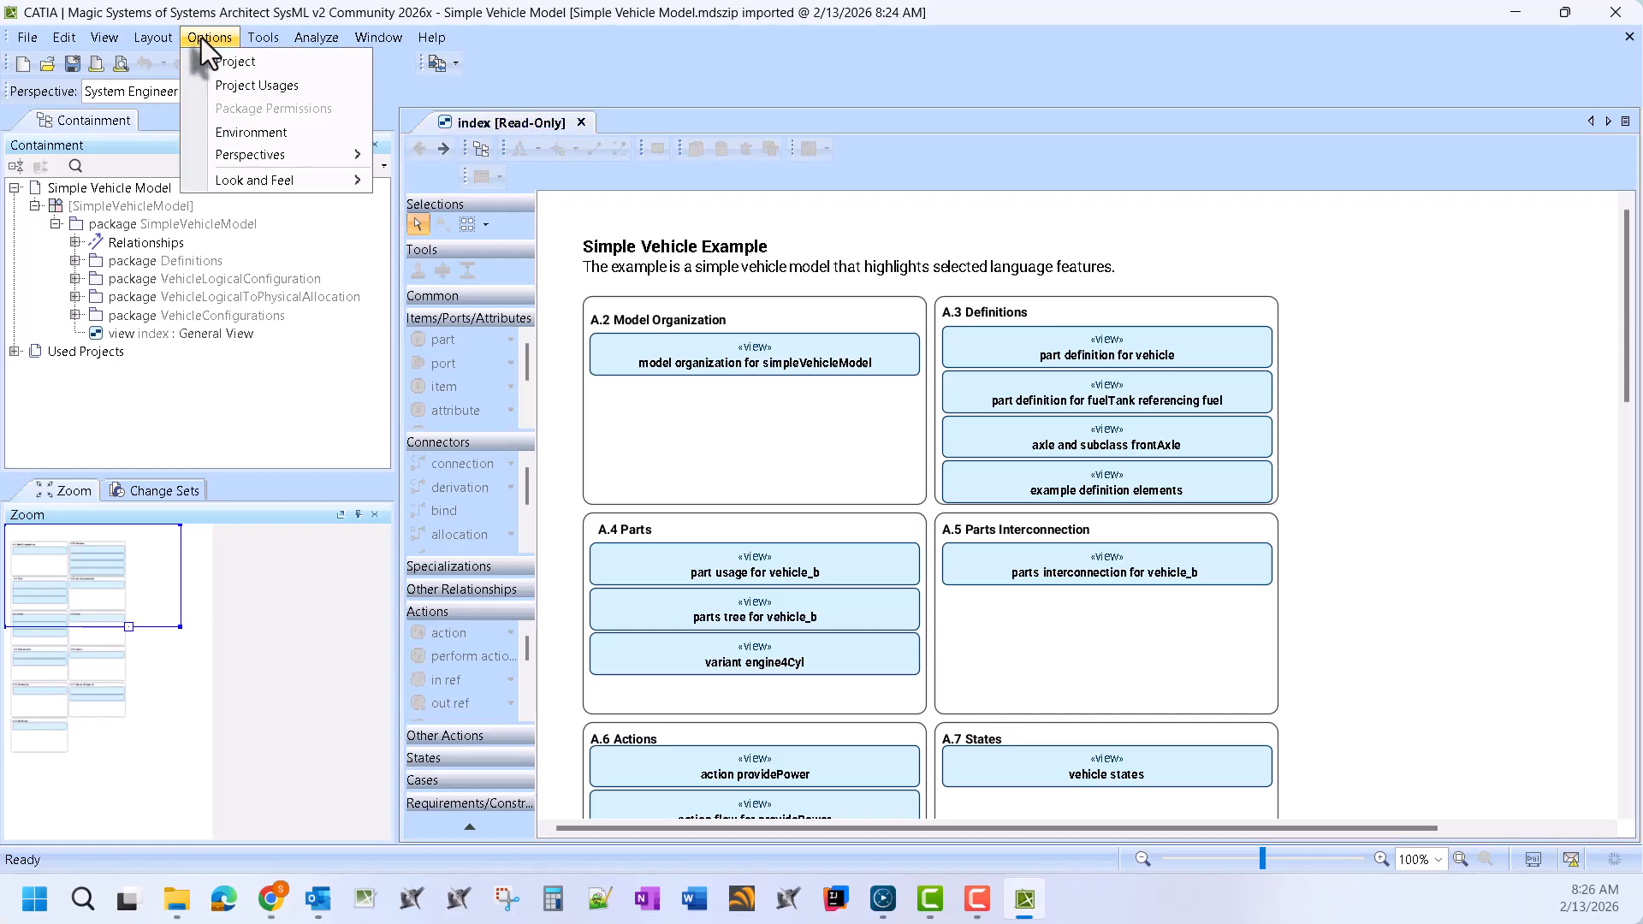
mouse_move(255, 43)
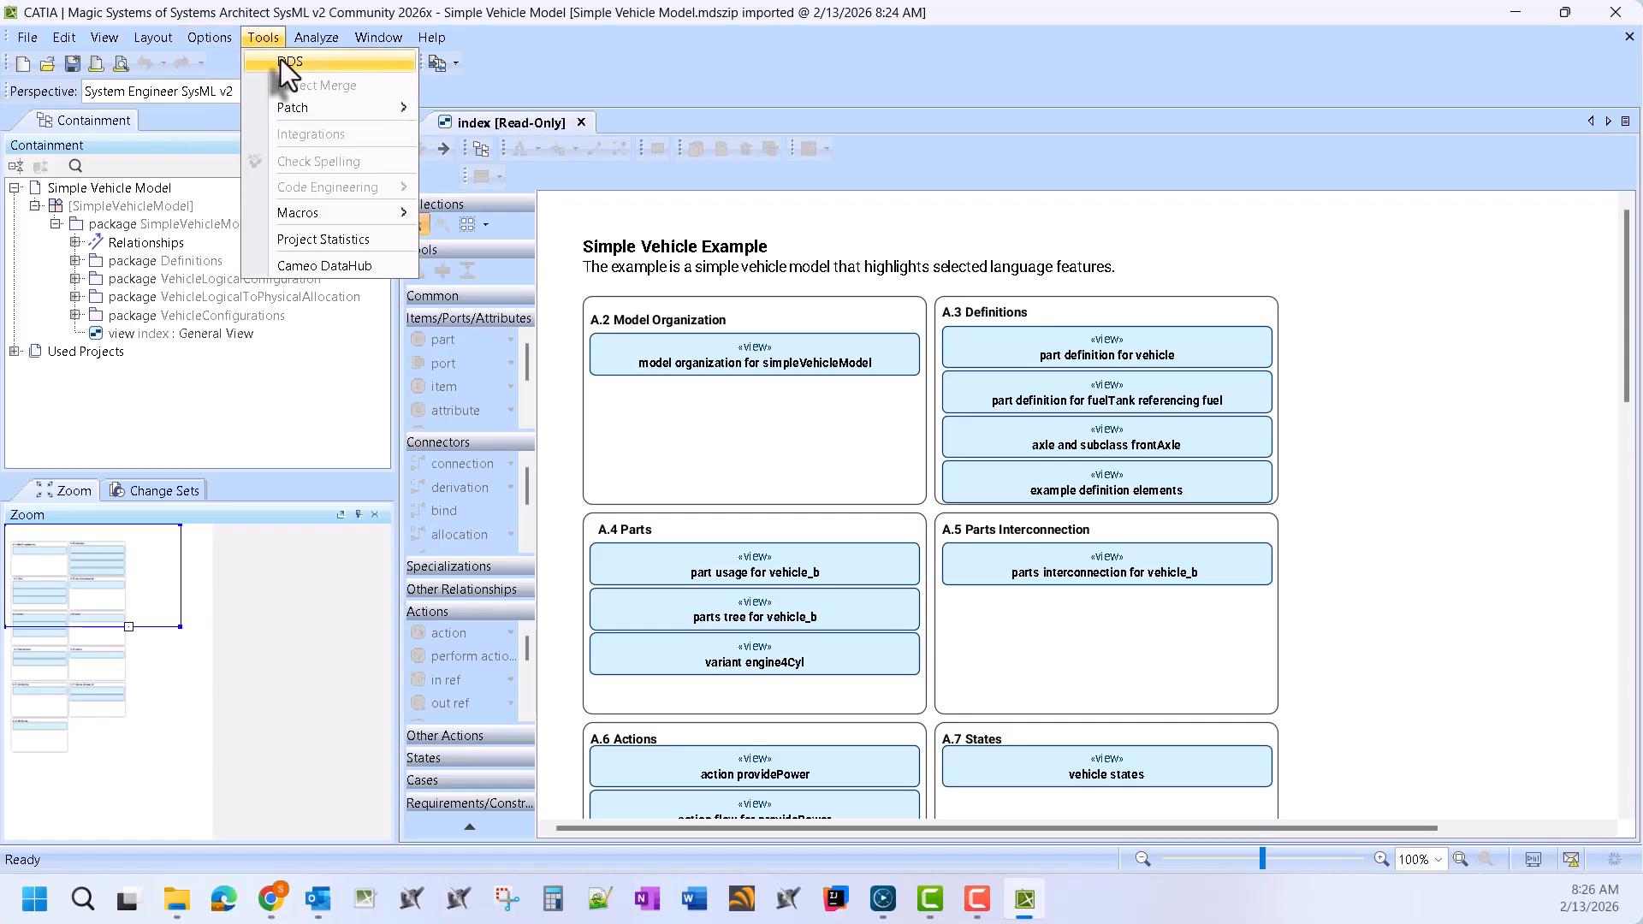
mouse_move(315, 36)
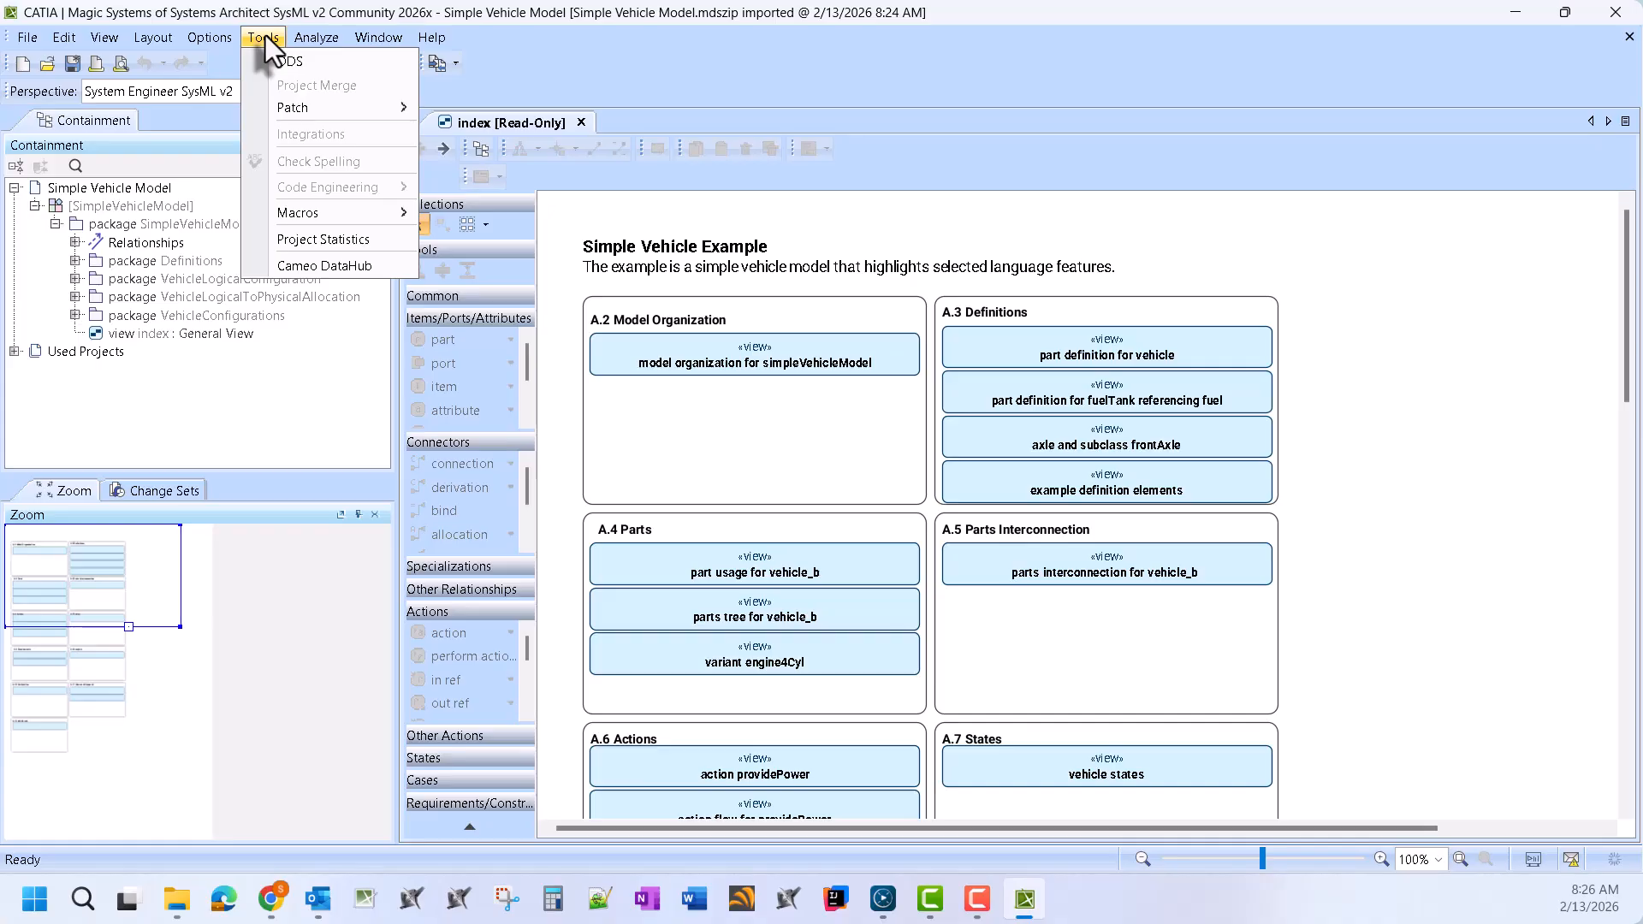
click(332, 240)
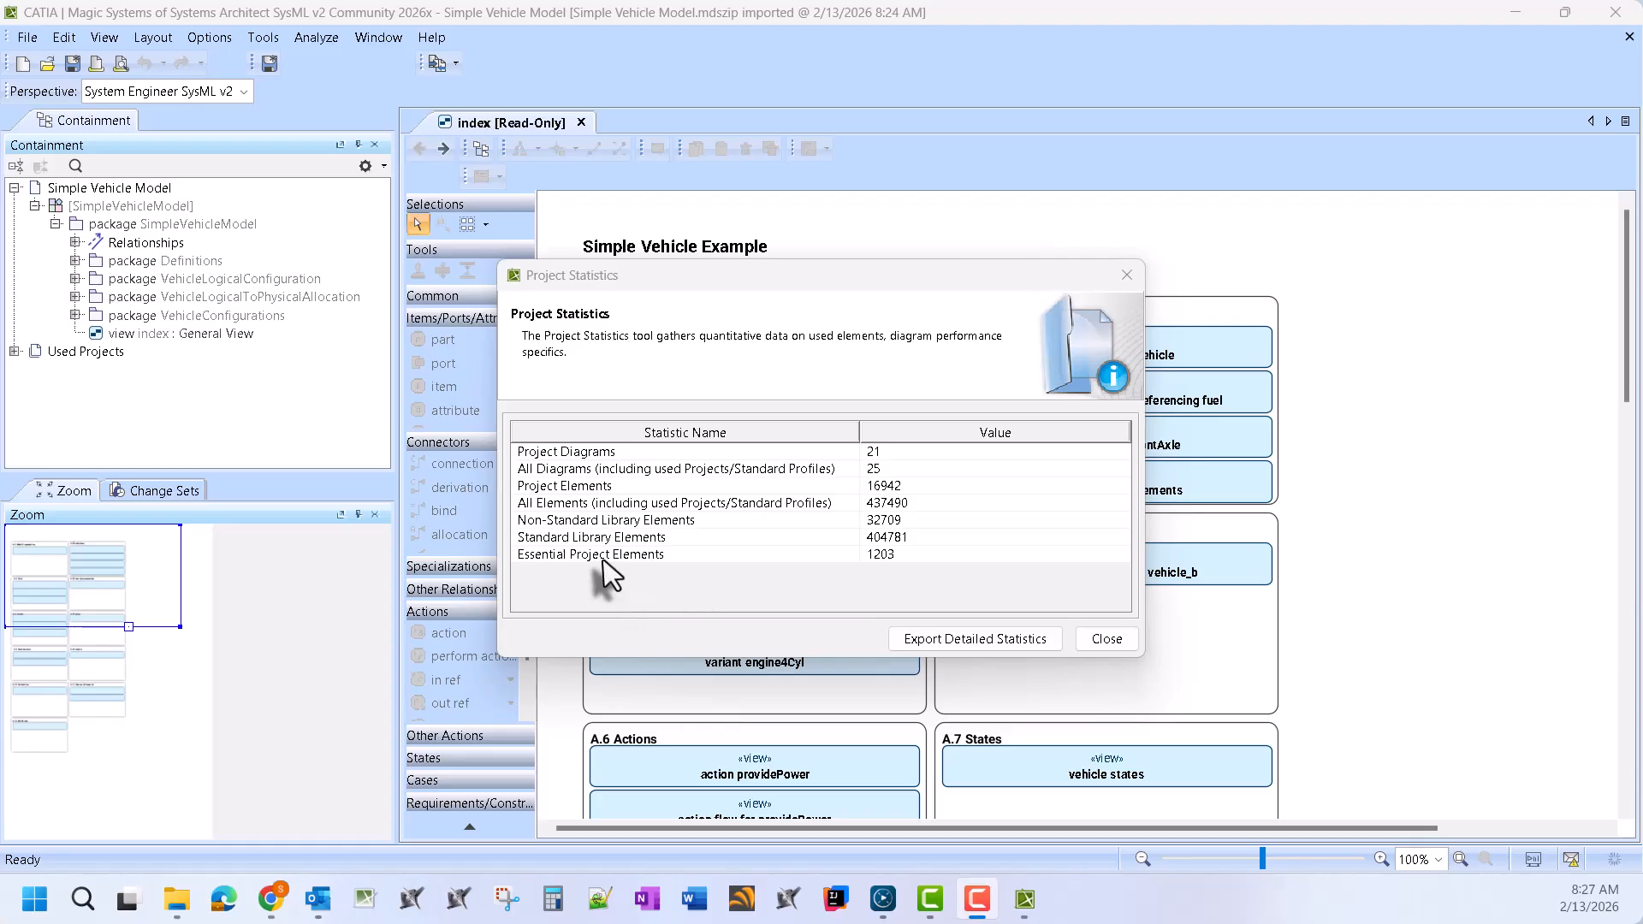
click(1106, 639)
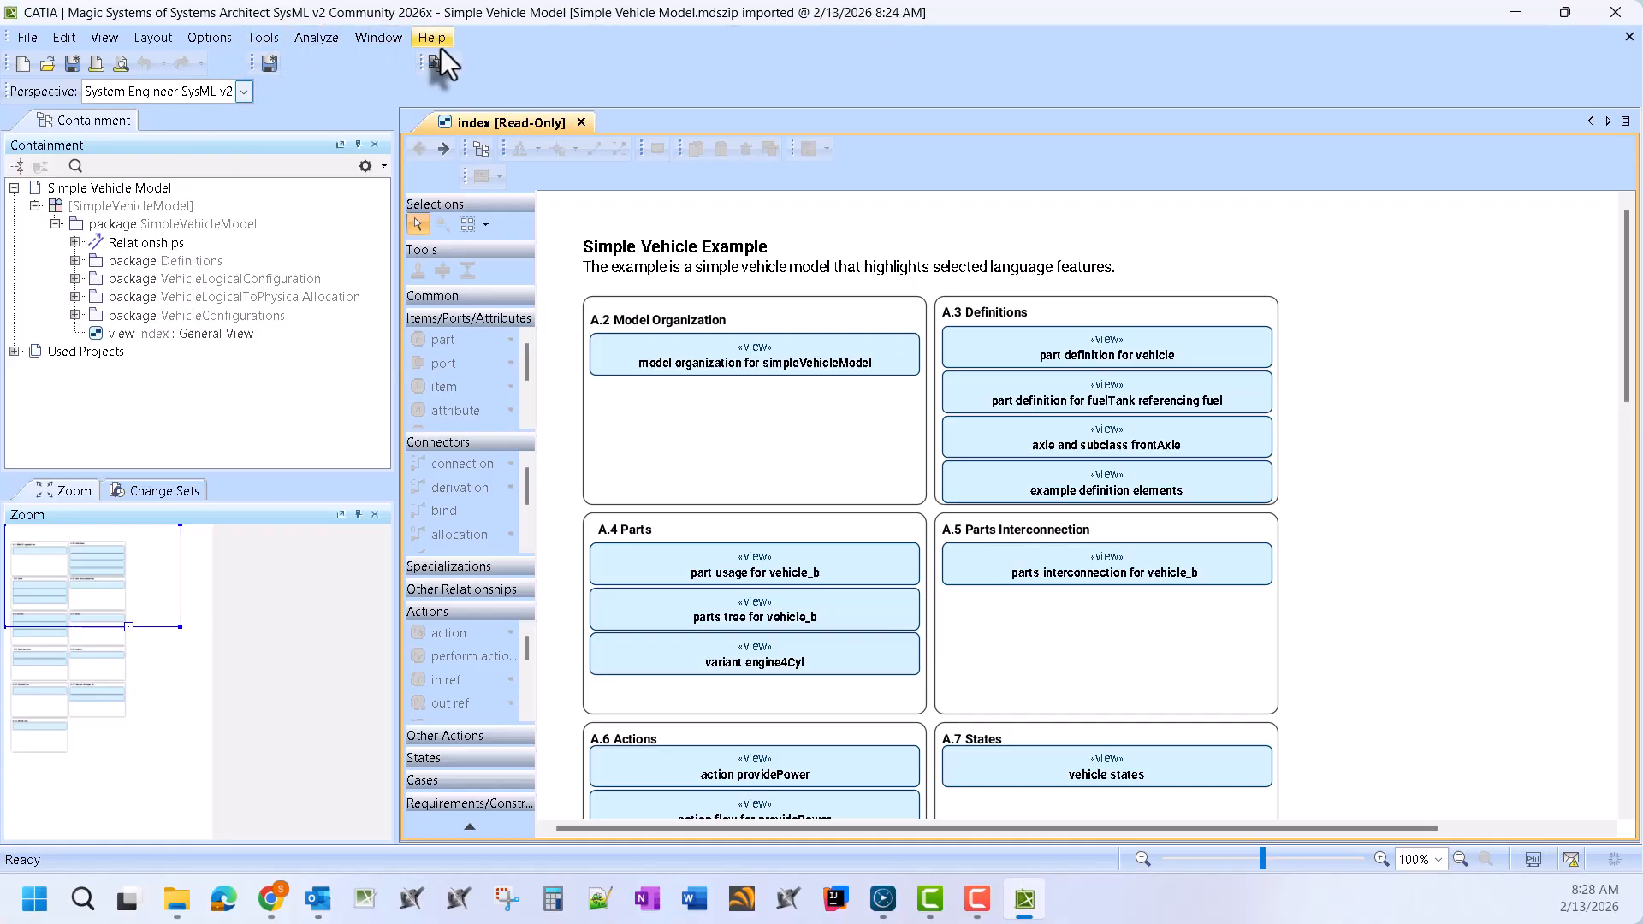
Delete the VehicleLogicalConfiguration, VehicleLogicalToPhysicalAllocation and VehicleConfigurations packages
click(129, 282)
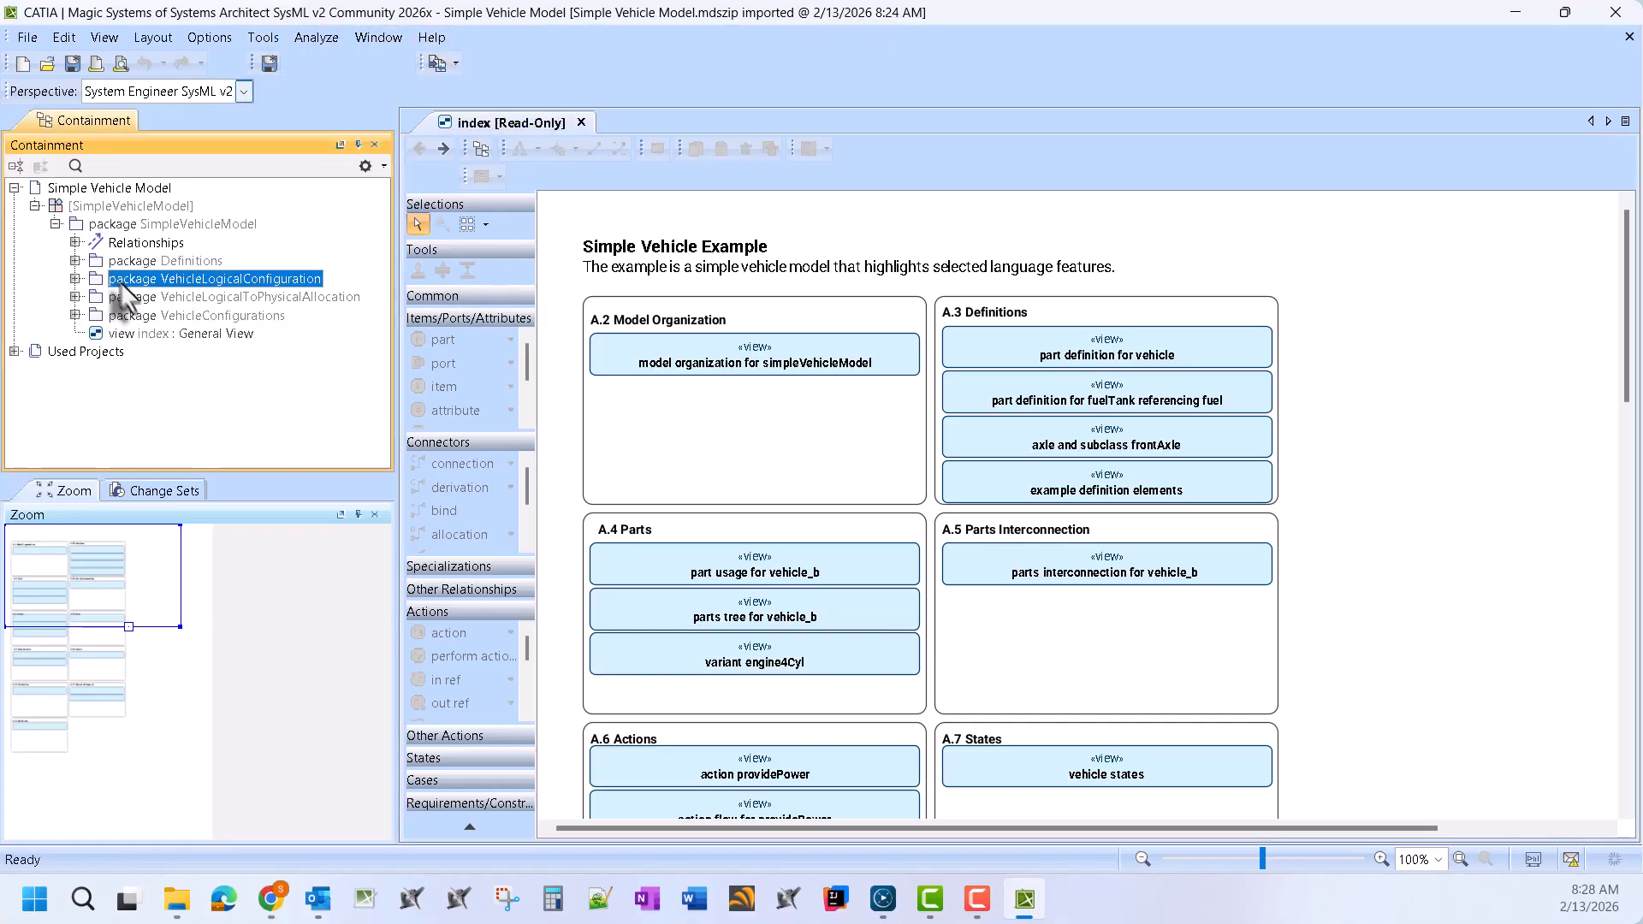
shift+click(157, 317)
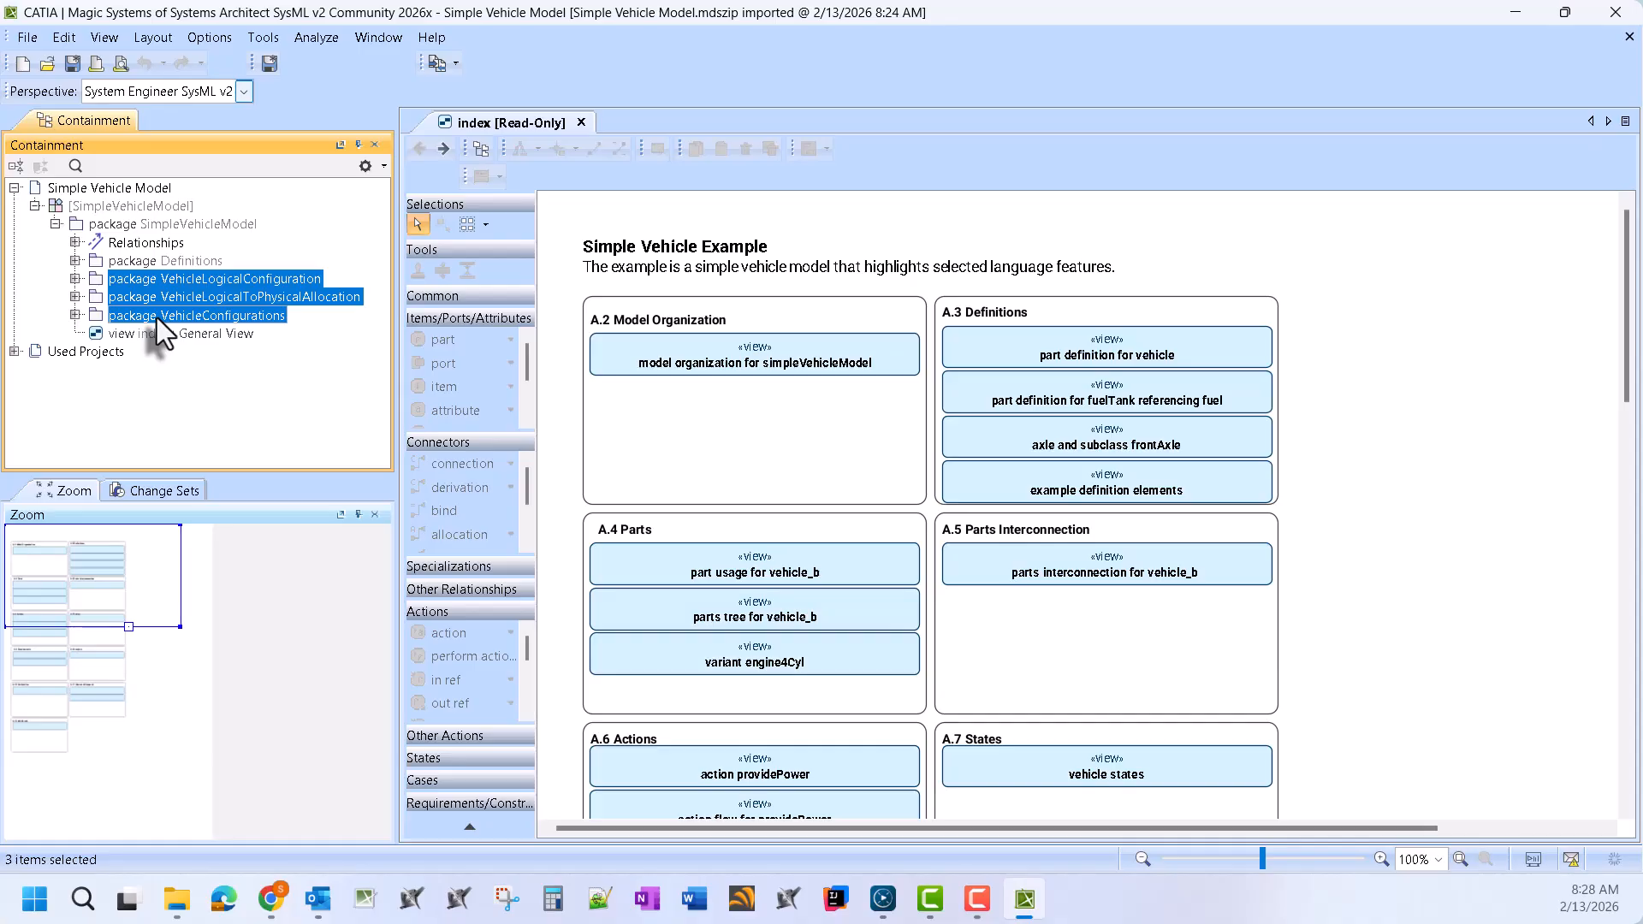
key(Delete)
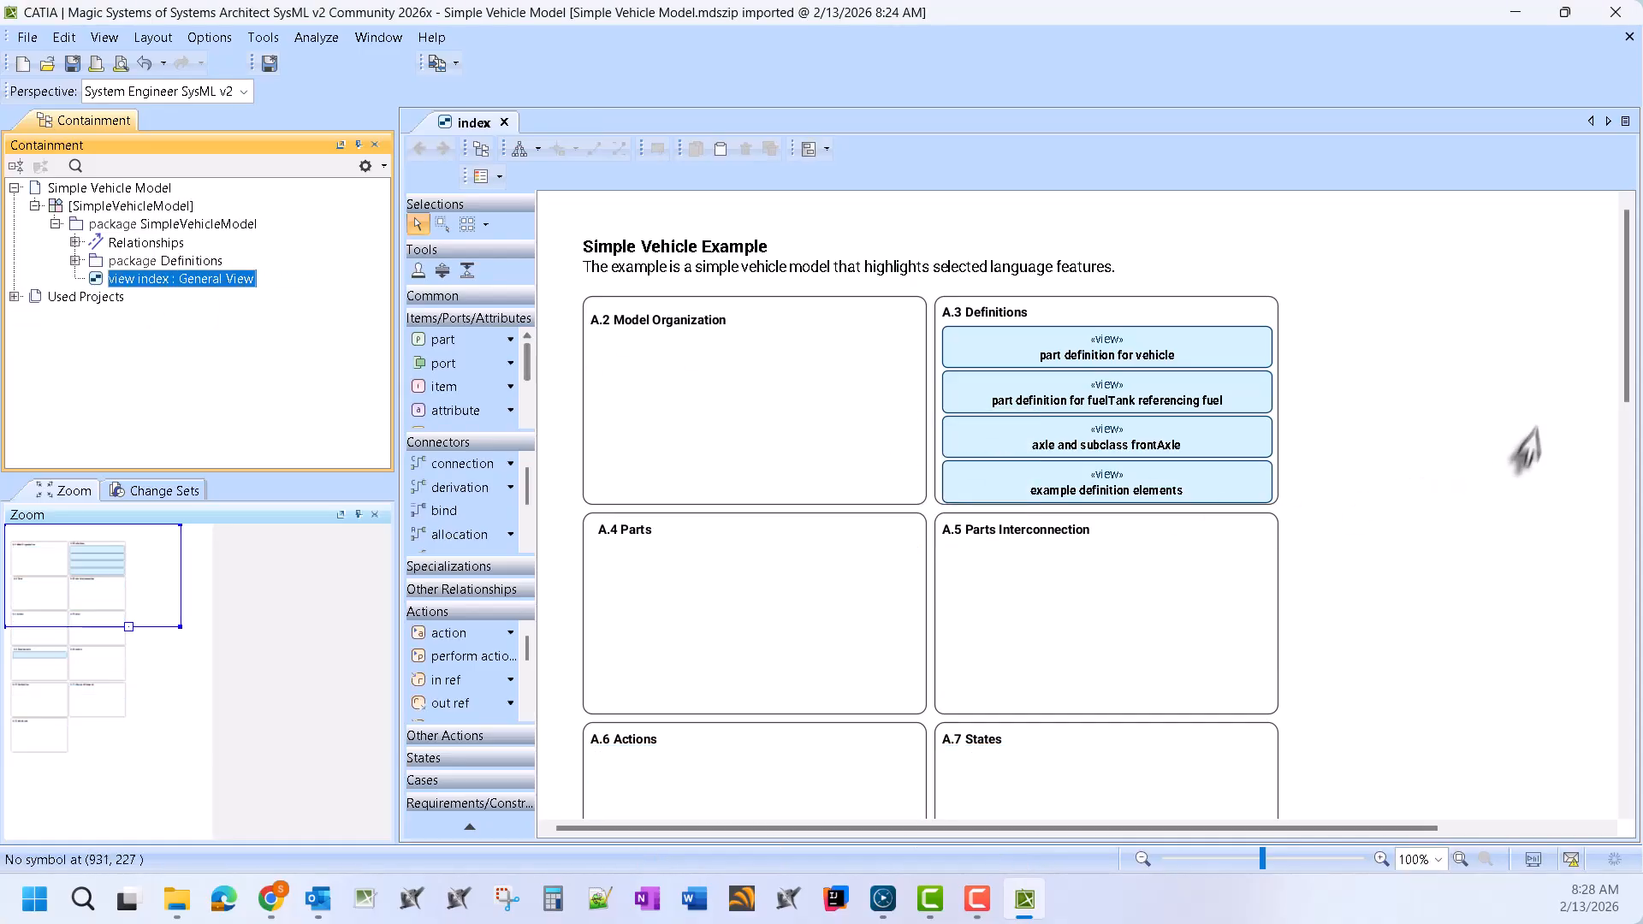
Open the SimpleVehicleModel index diagram in the Textual Editor
scroll(1358, 485, down, 6)
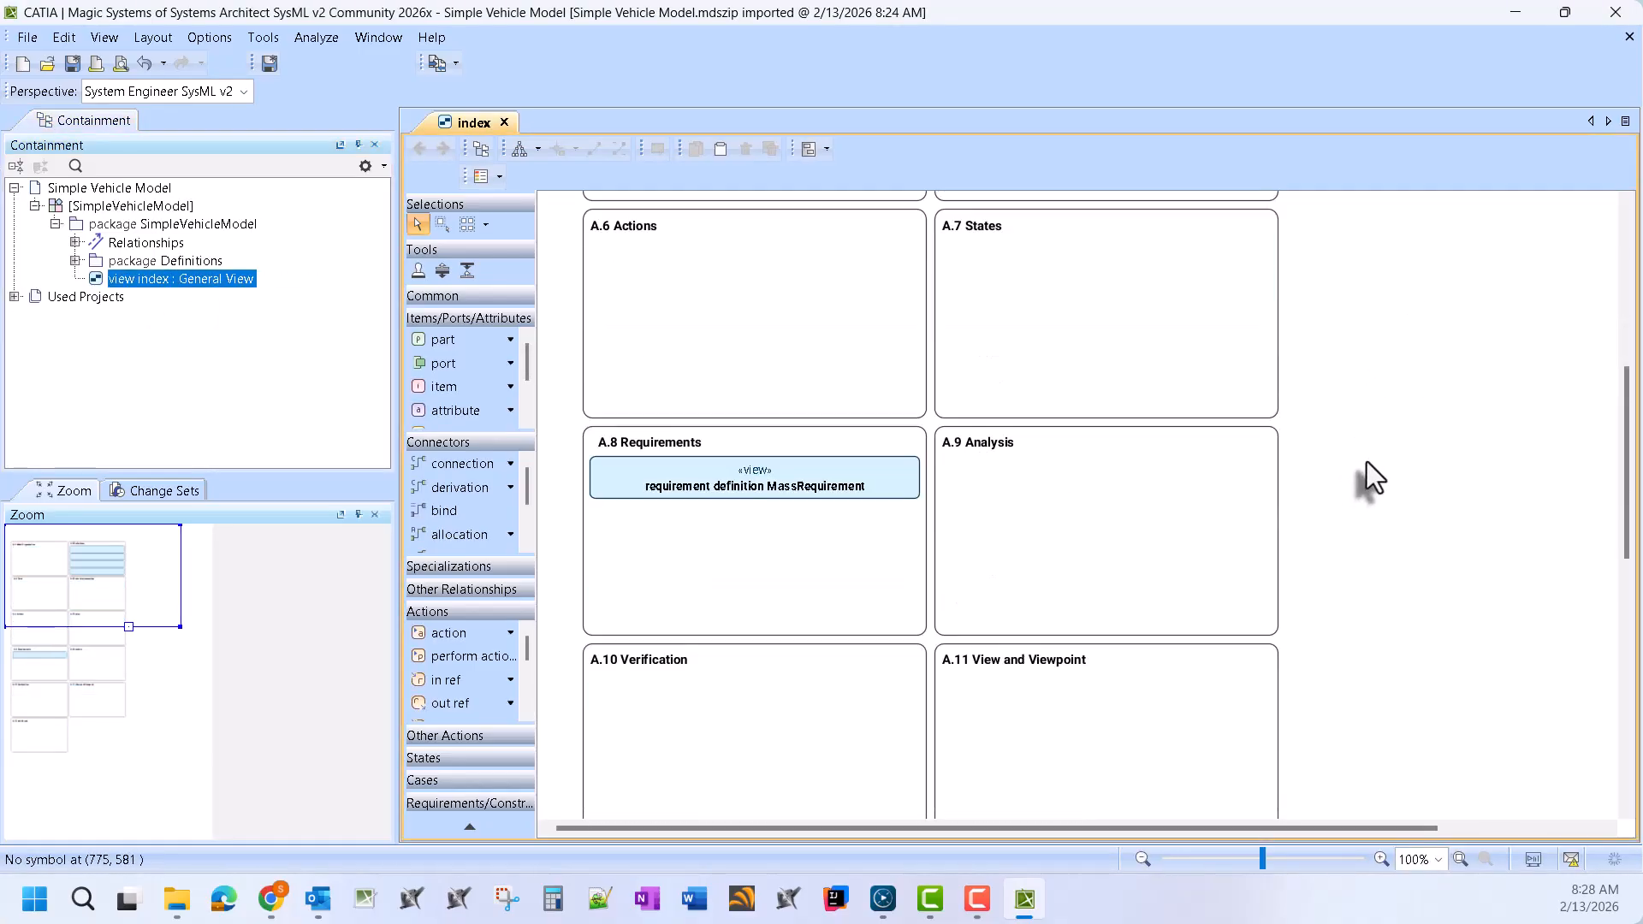
scroll(1365, 453, up, 6)
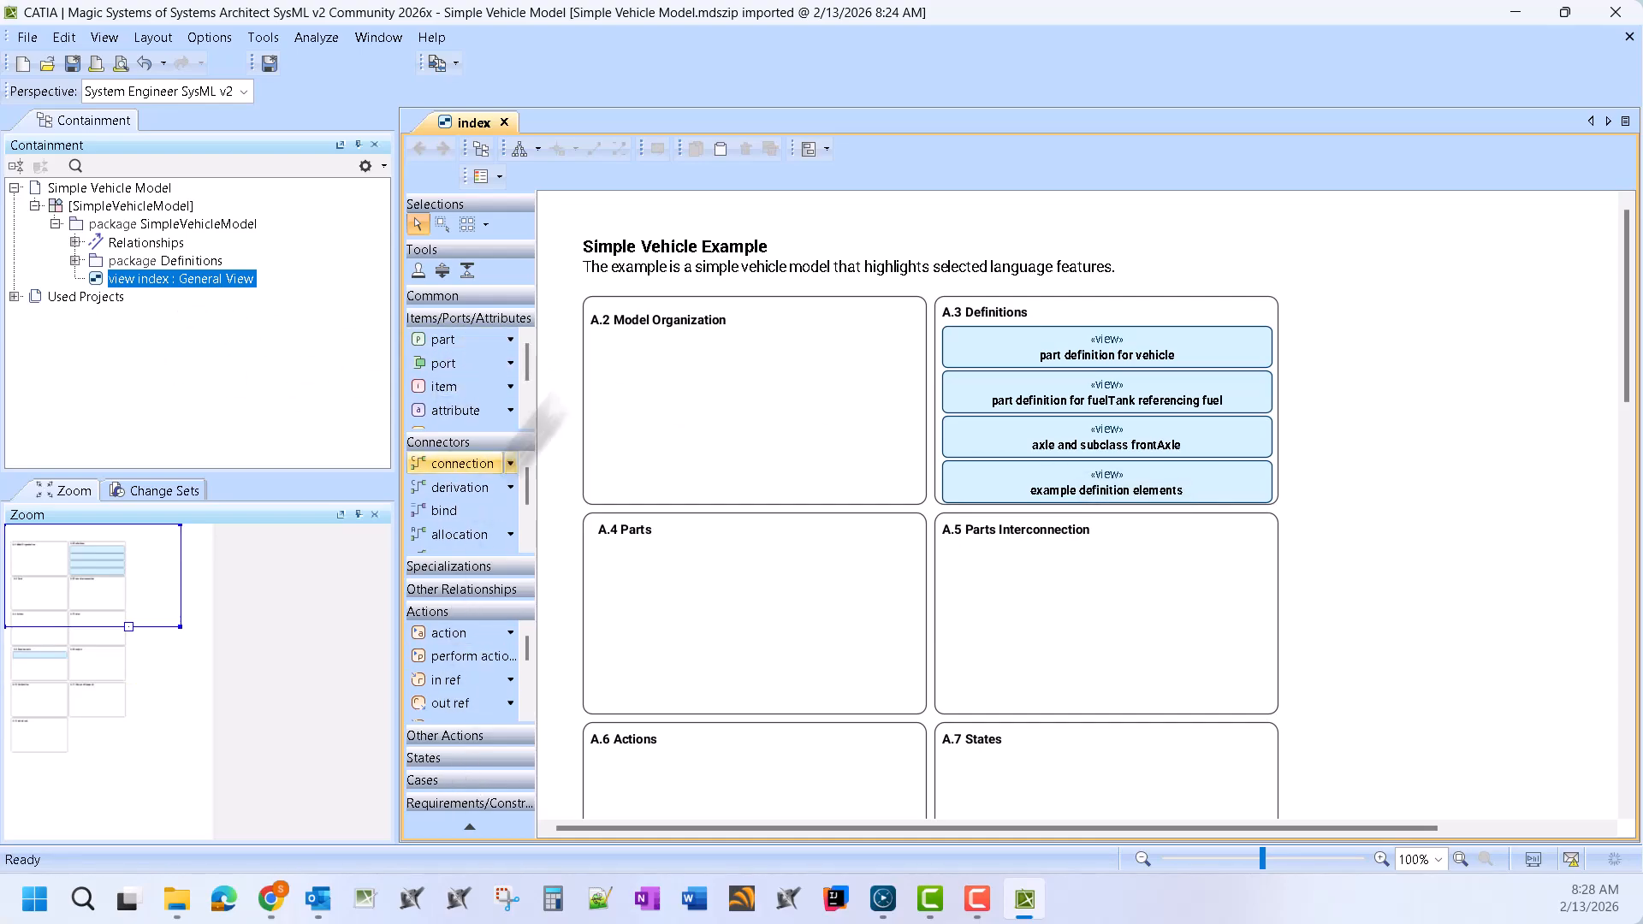
right_click(1357, 265)
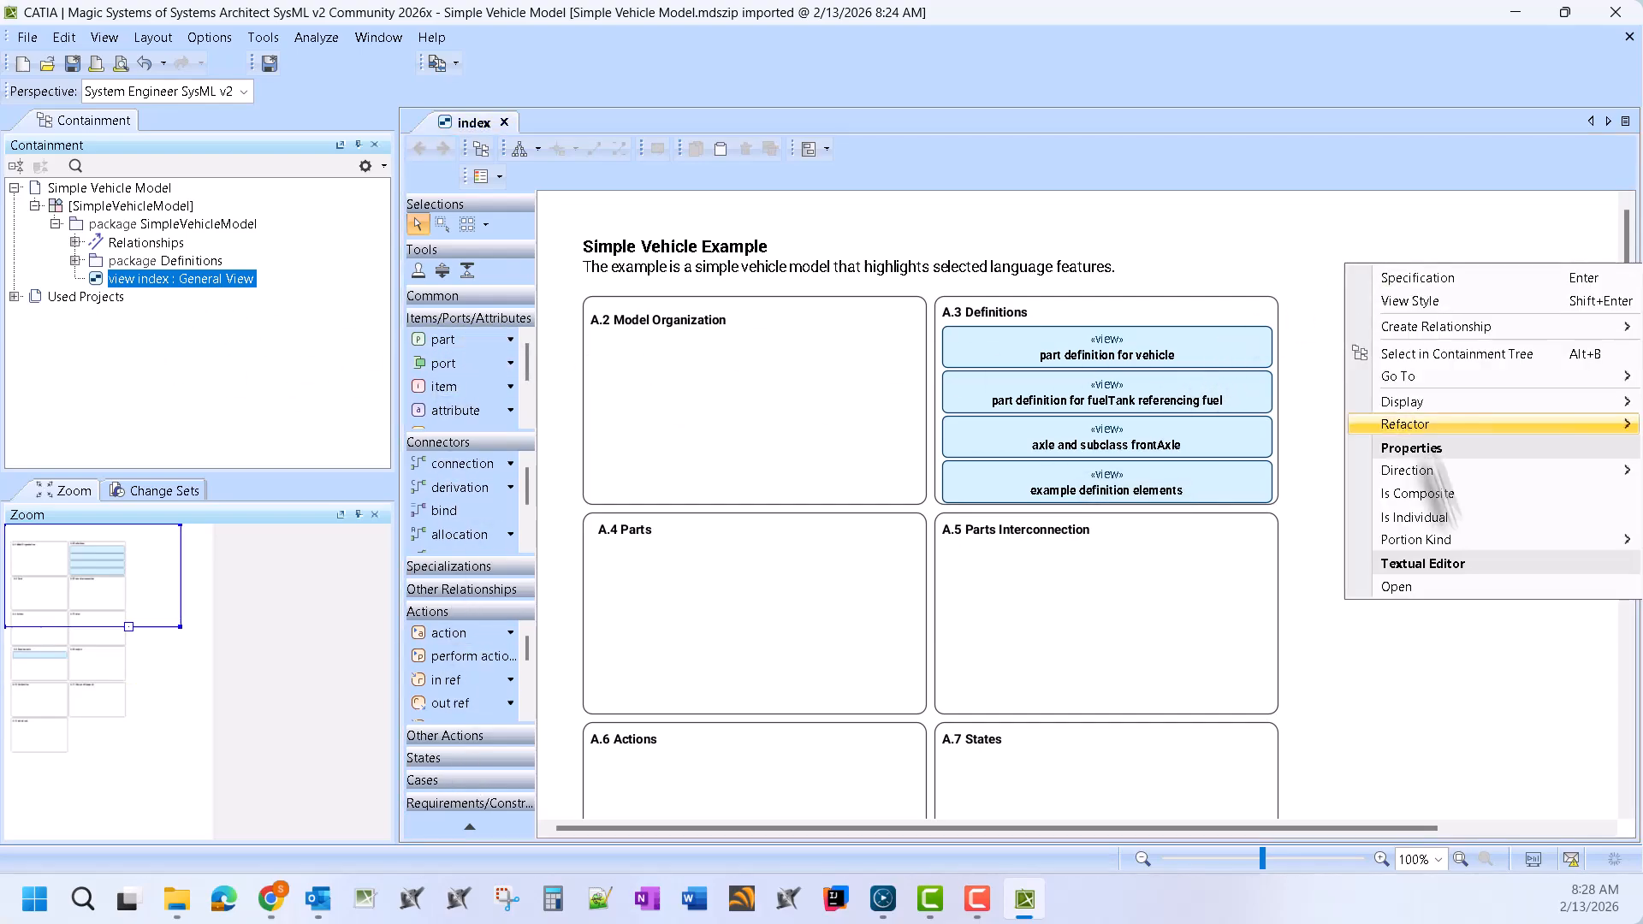
click(1452, 585)
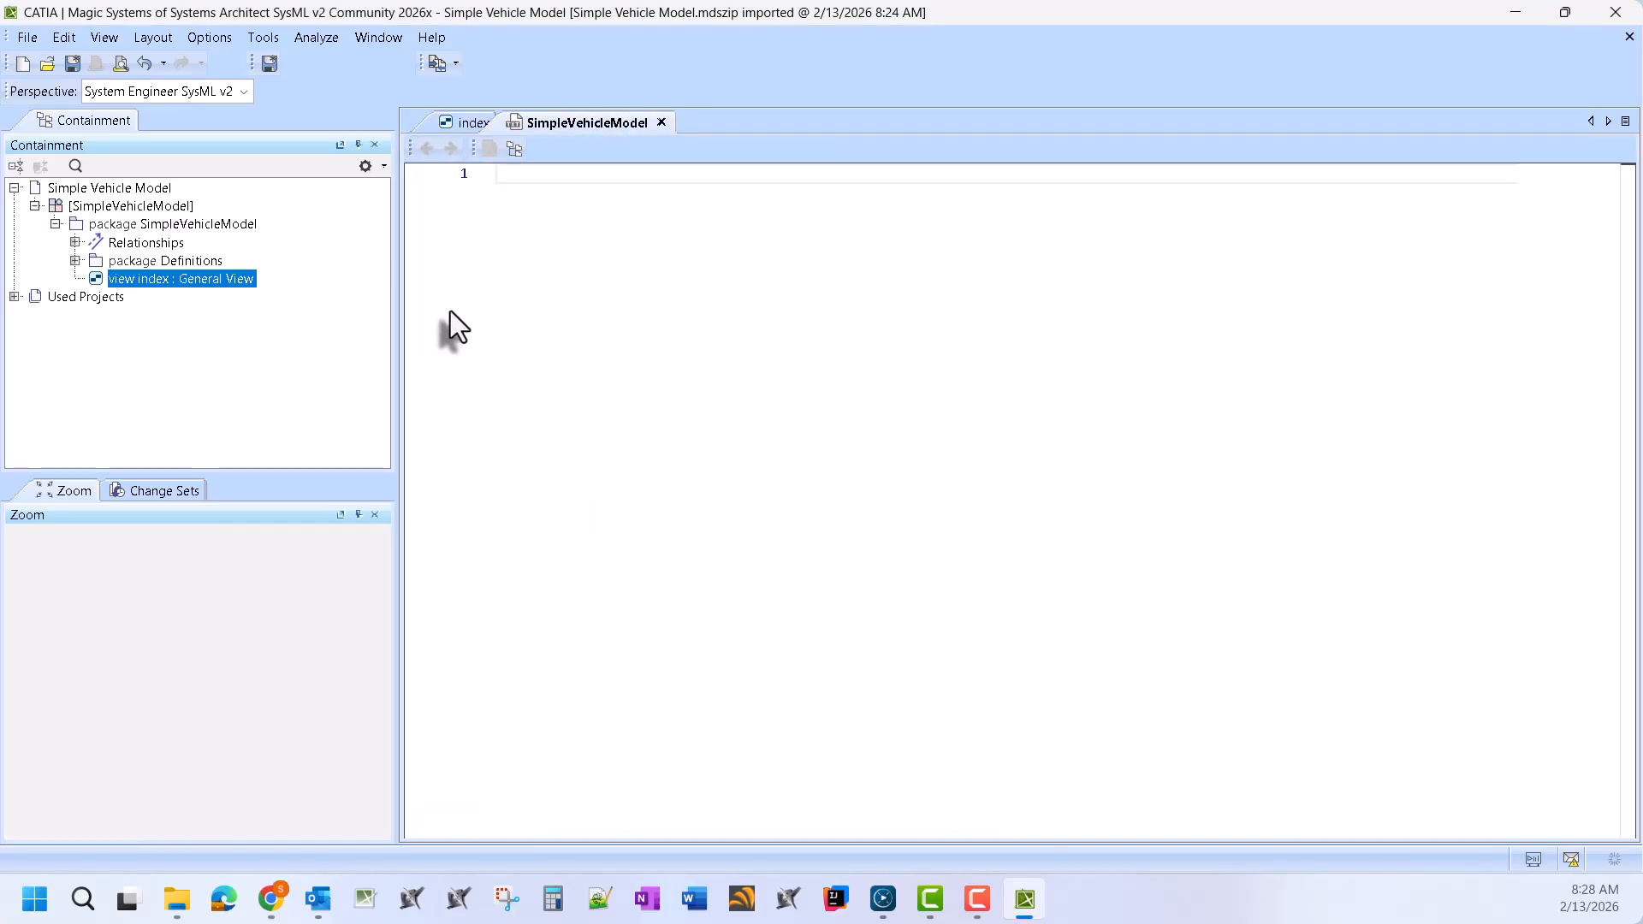
Scroll the SimpleVehicleModel code back to the top and return to the Simple Vehicle Example index view
scroll(1095, 462, up, 4)
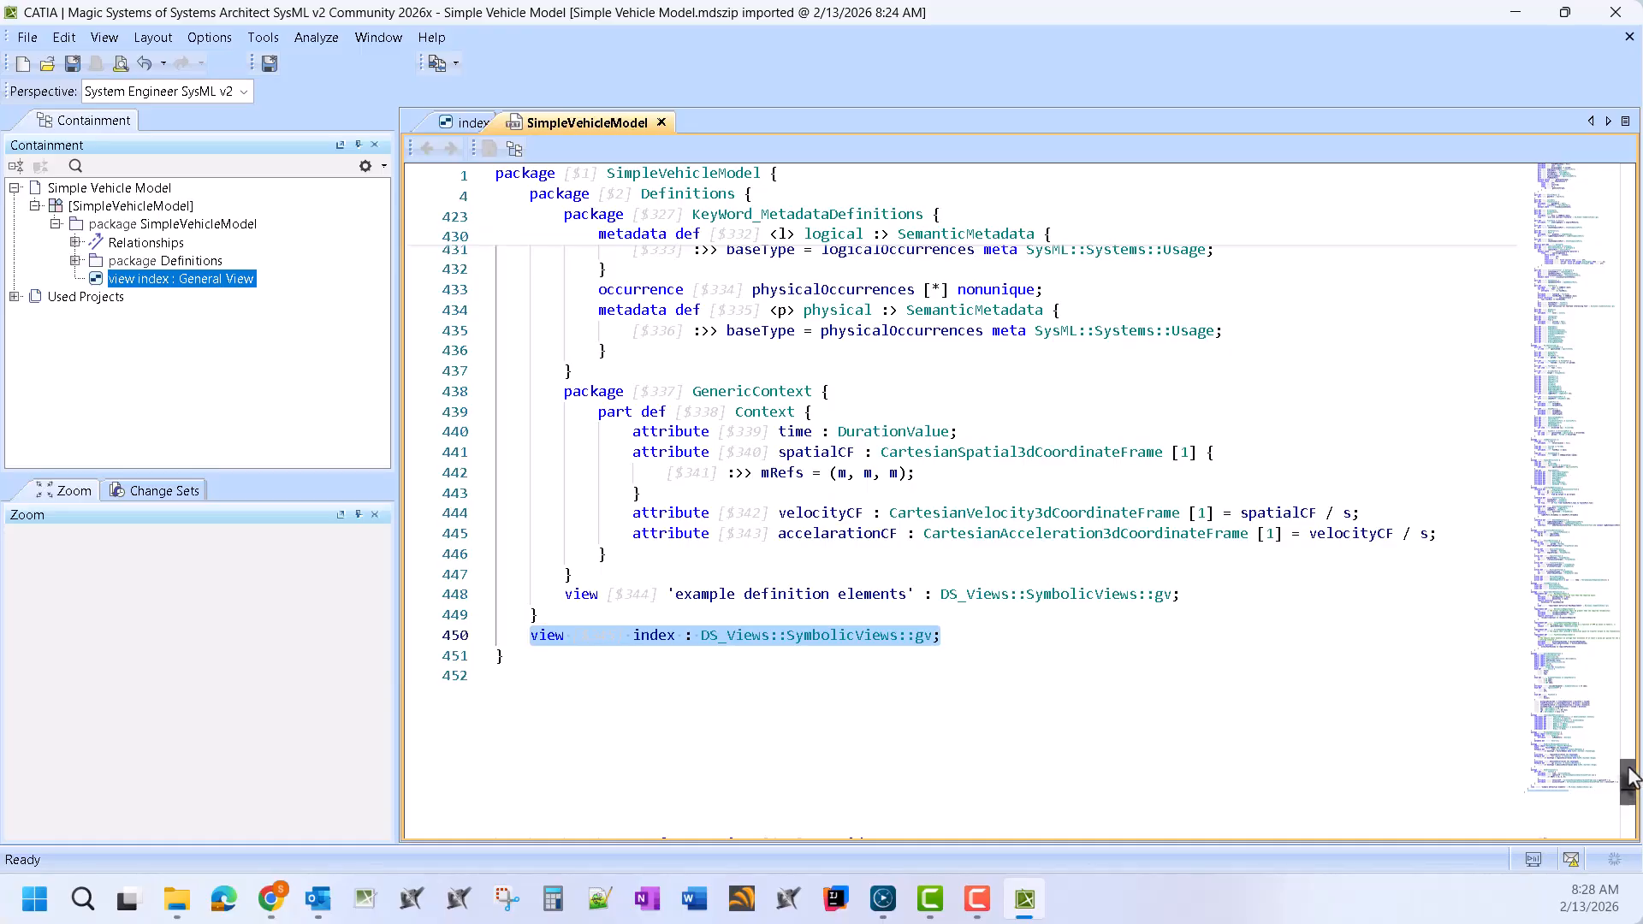
drag(1628, 779, 1628, 184)
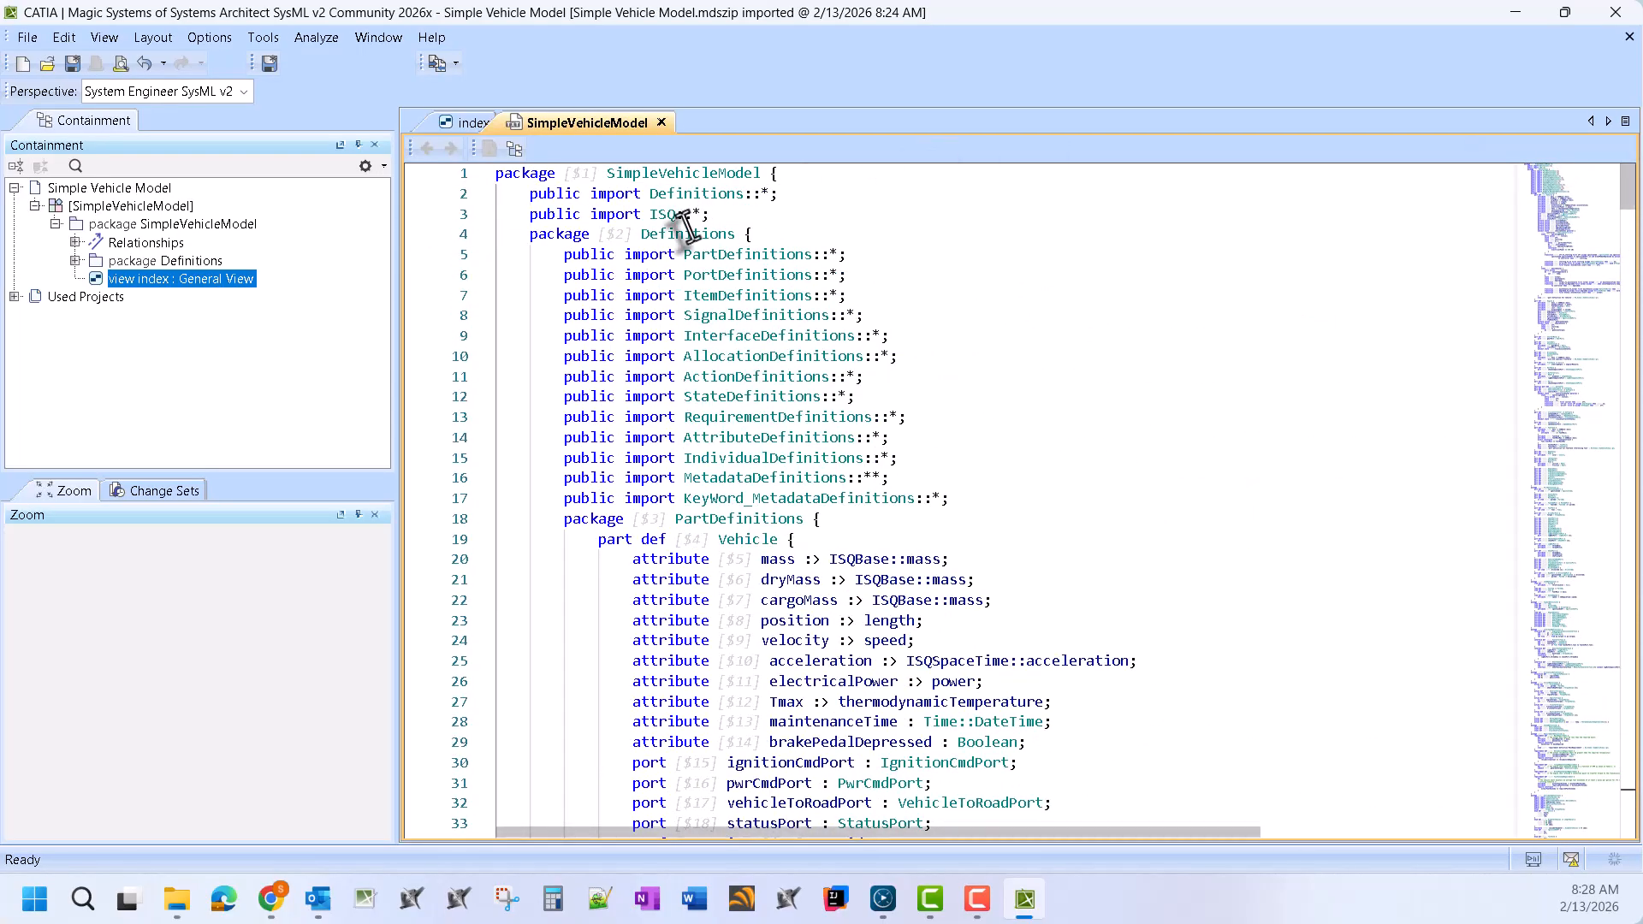
click(462, 123)
Switch to the Untitled1 project and create a General View under package Model
click(445, 63)
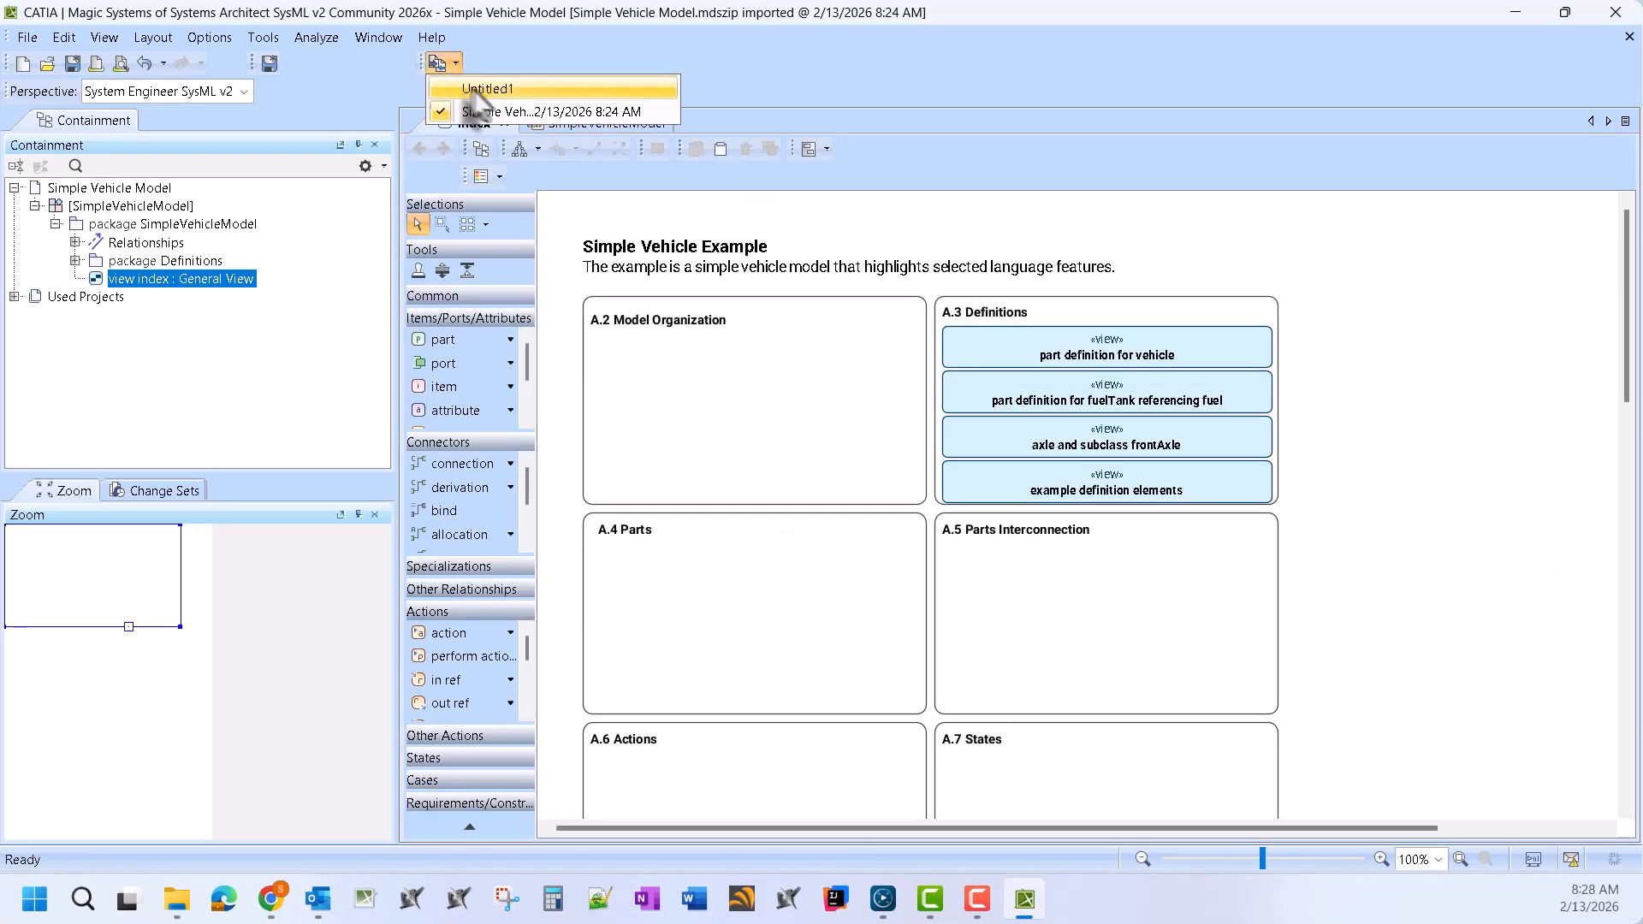
click(503, 89)
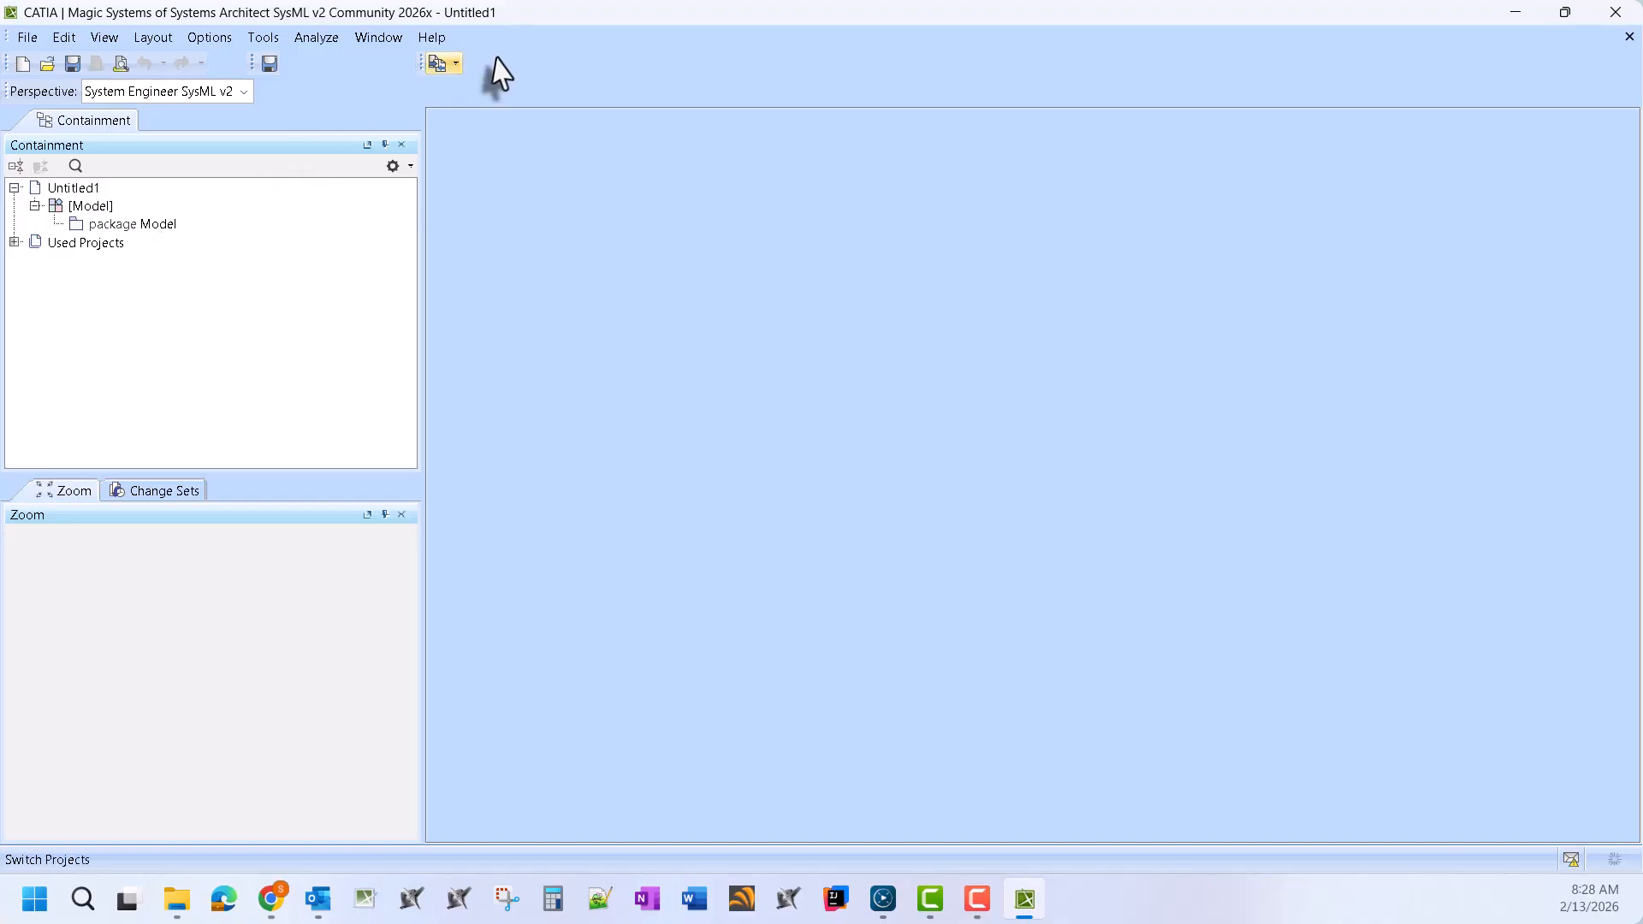
right_click(159, 224)
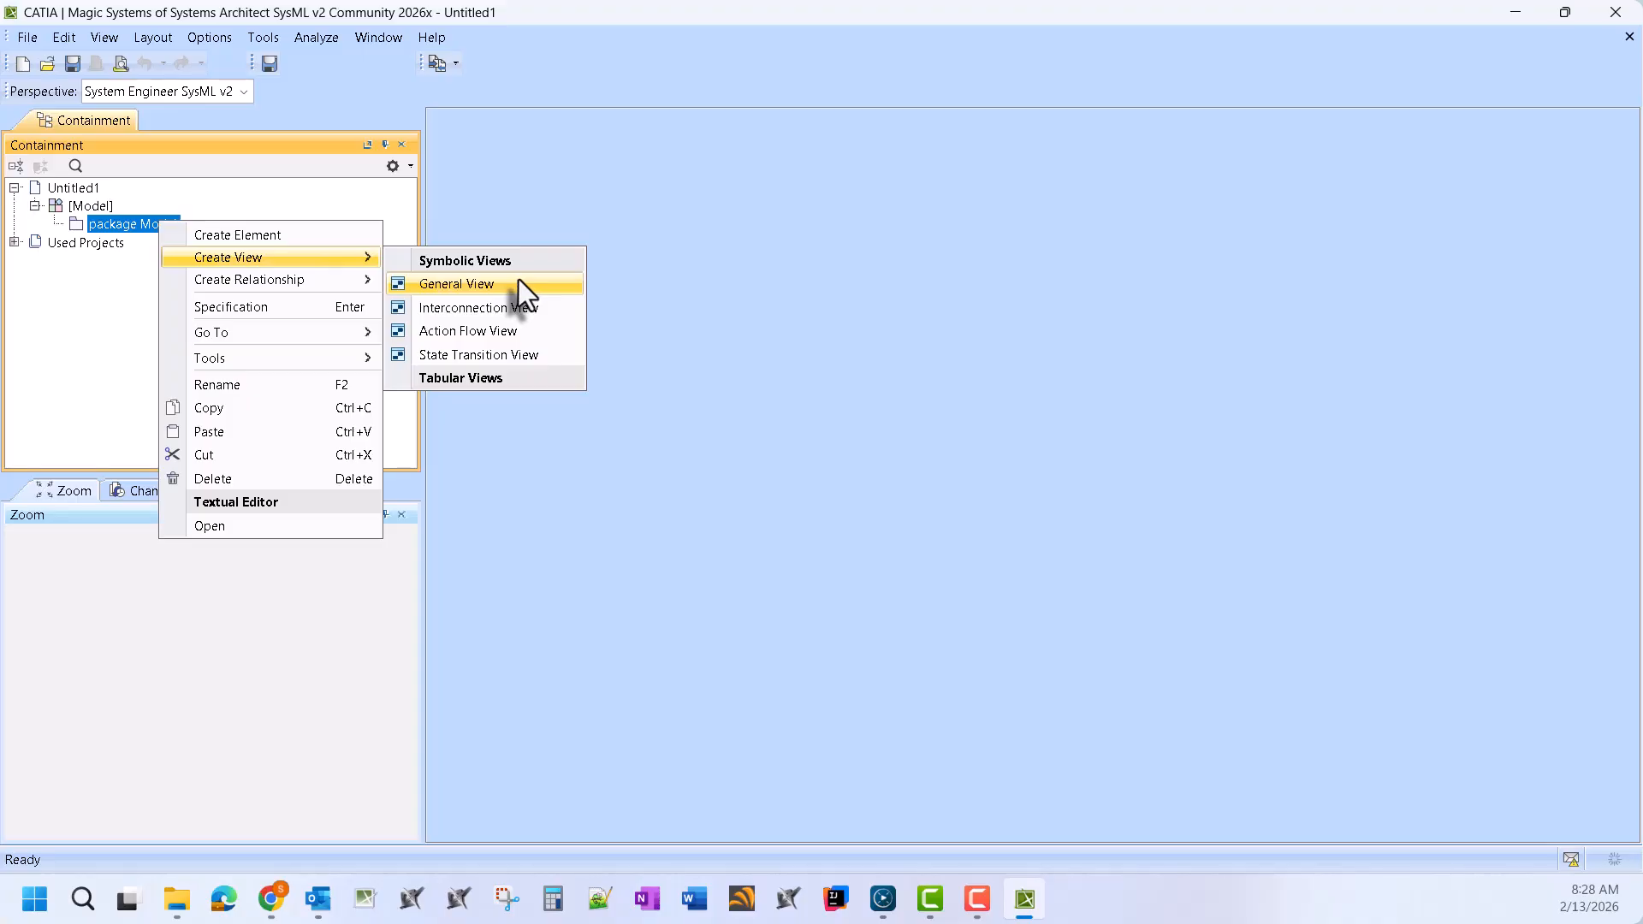
mouse_move(368, 259)
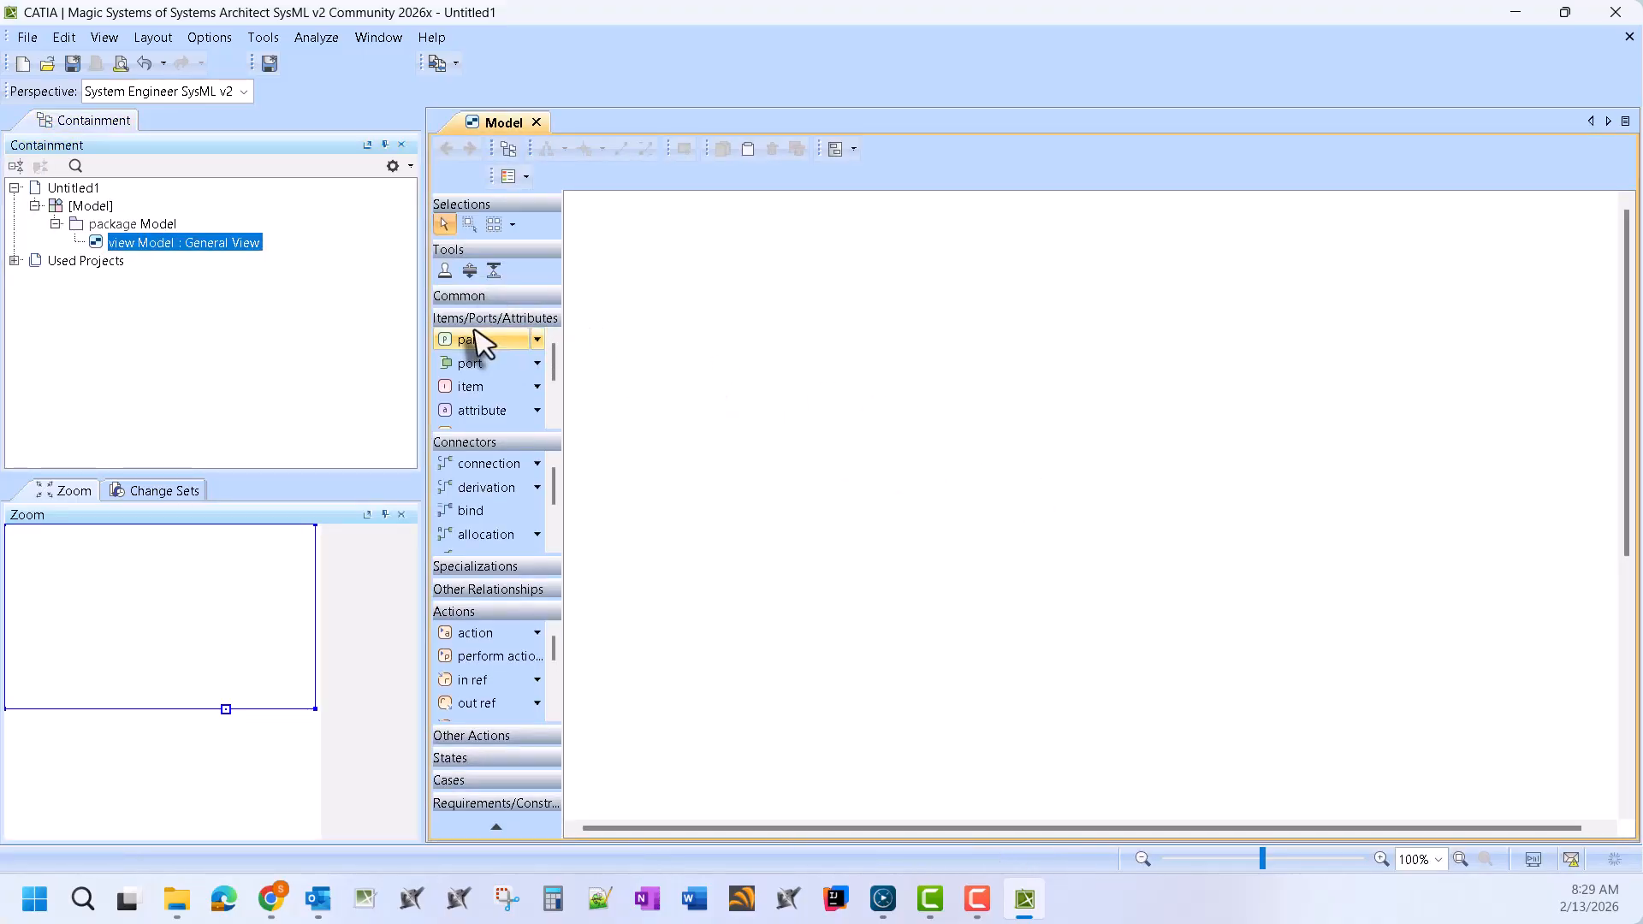
Place part1, part2 to its right, and part3 below between them on the view
click(710, 292)
click(1045, 300)
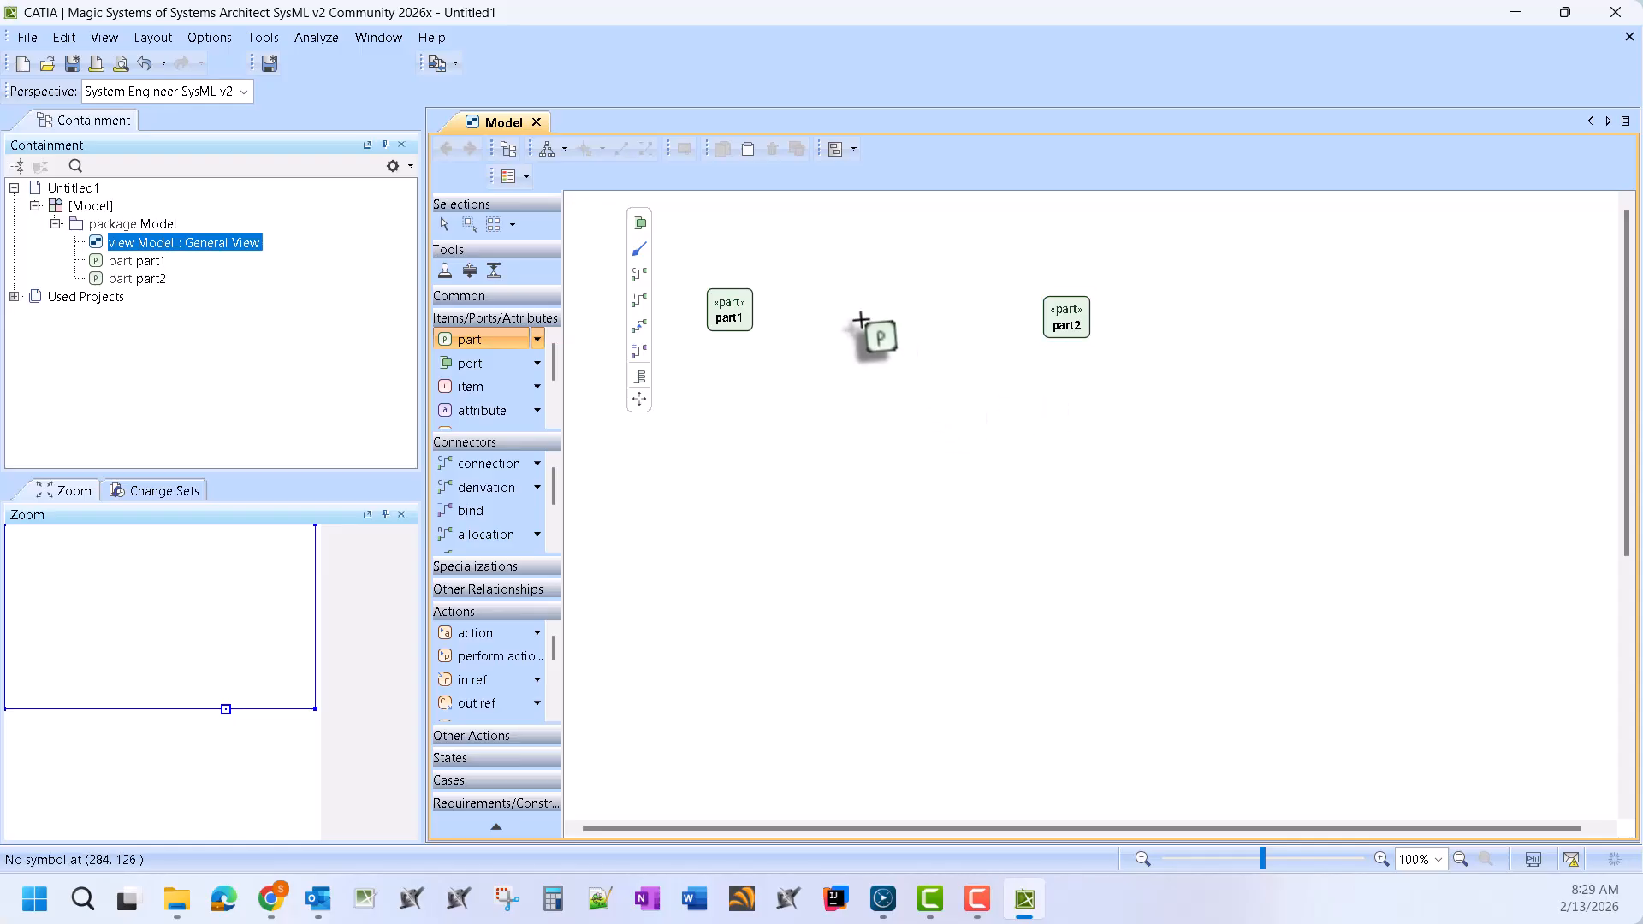
click(858, 413)
Draw connections from part1 to part2 and from part2 to part3
click(723, 318)
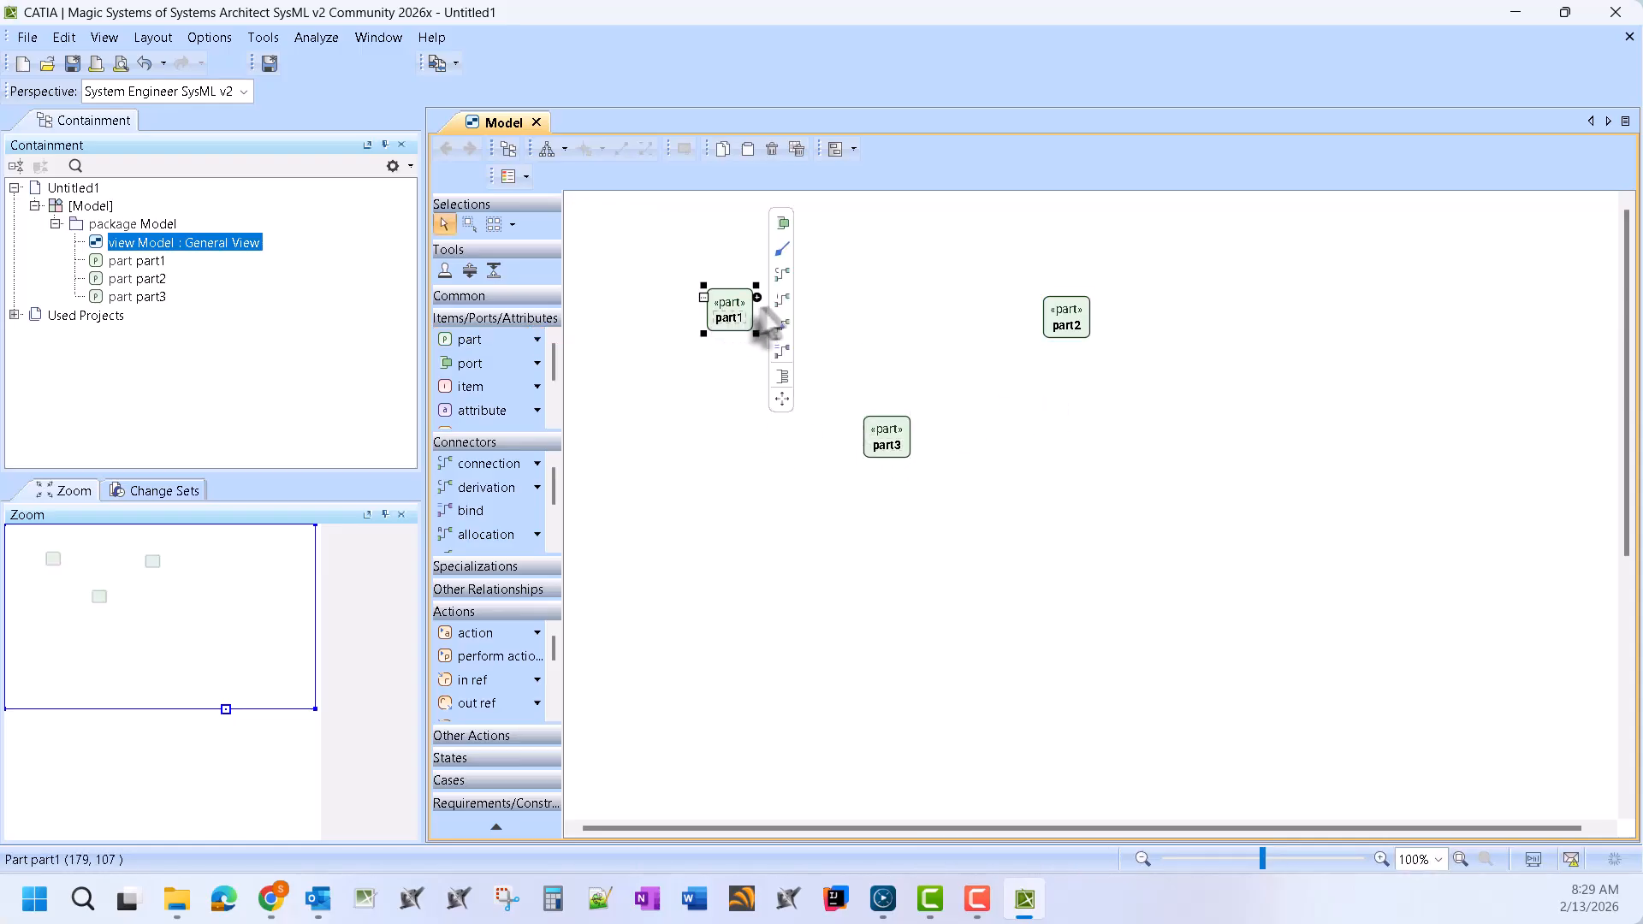
mouse_move(782, 274)
mouse_down()
mouse_move(982, 318)
mouse_move(1062, 317)
mouse_up()
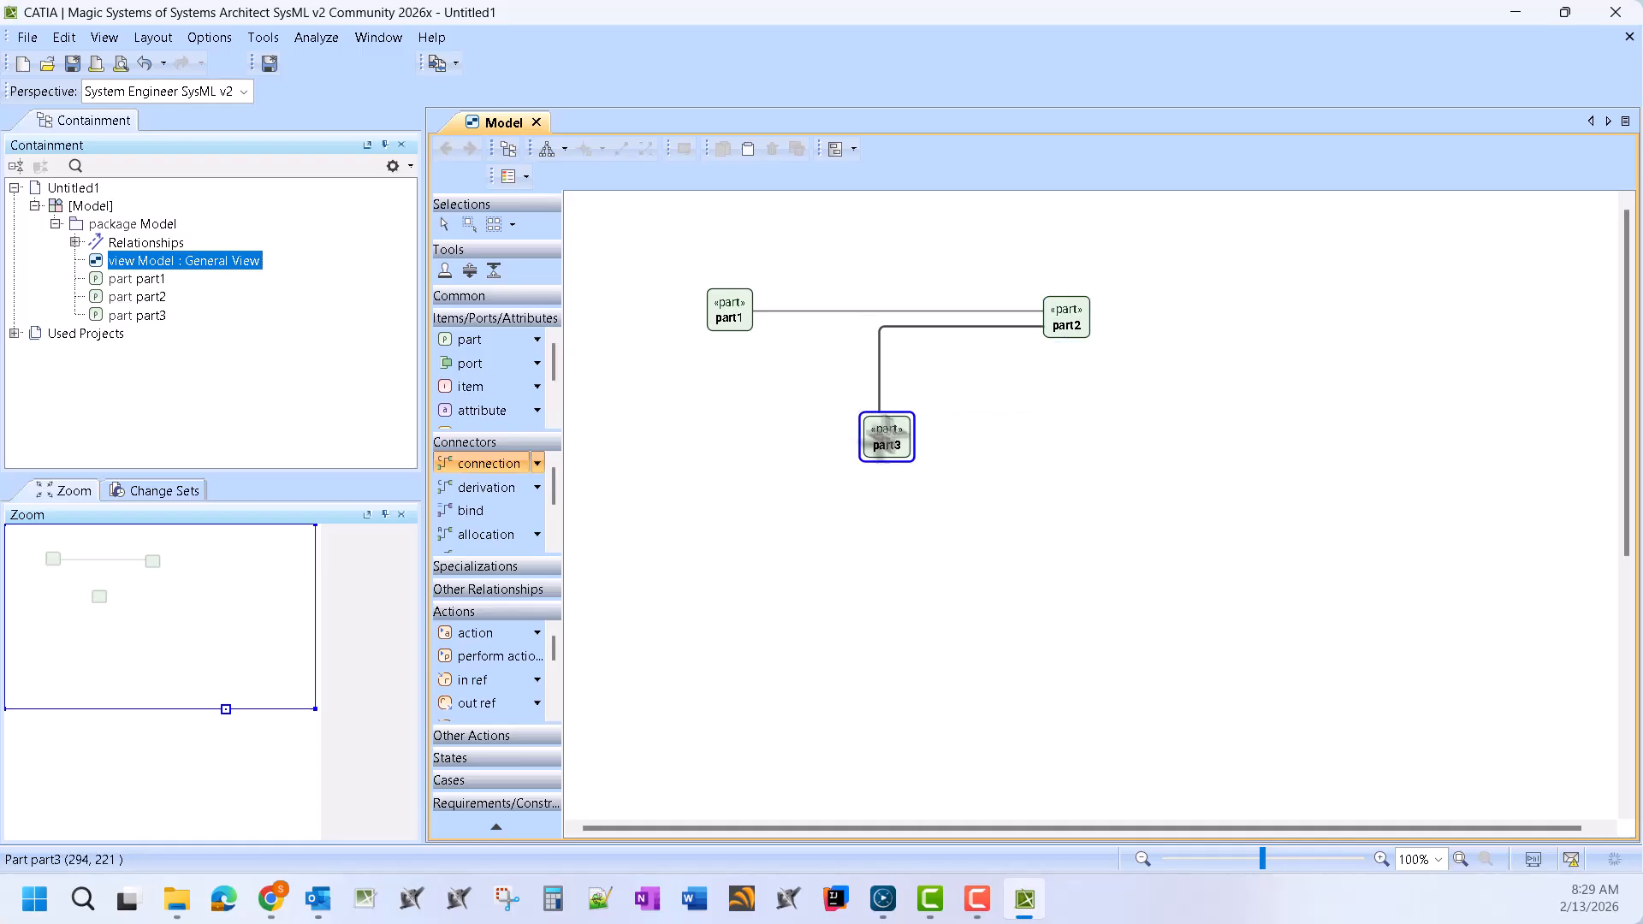
click(886, 438)
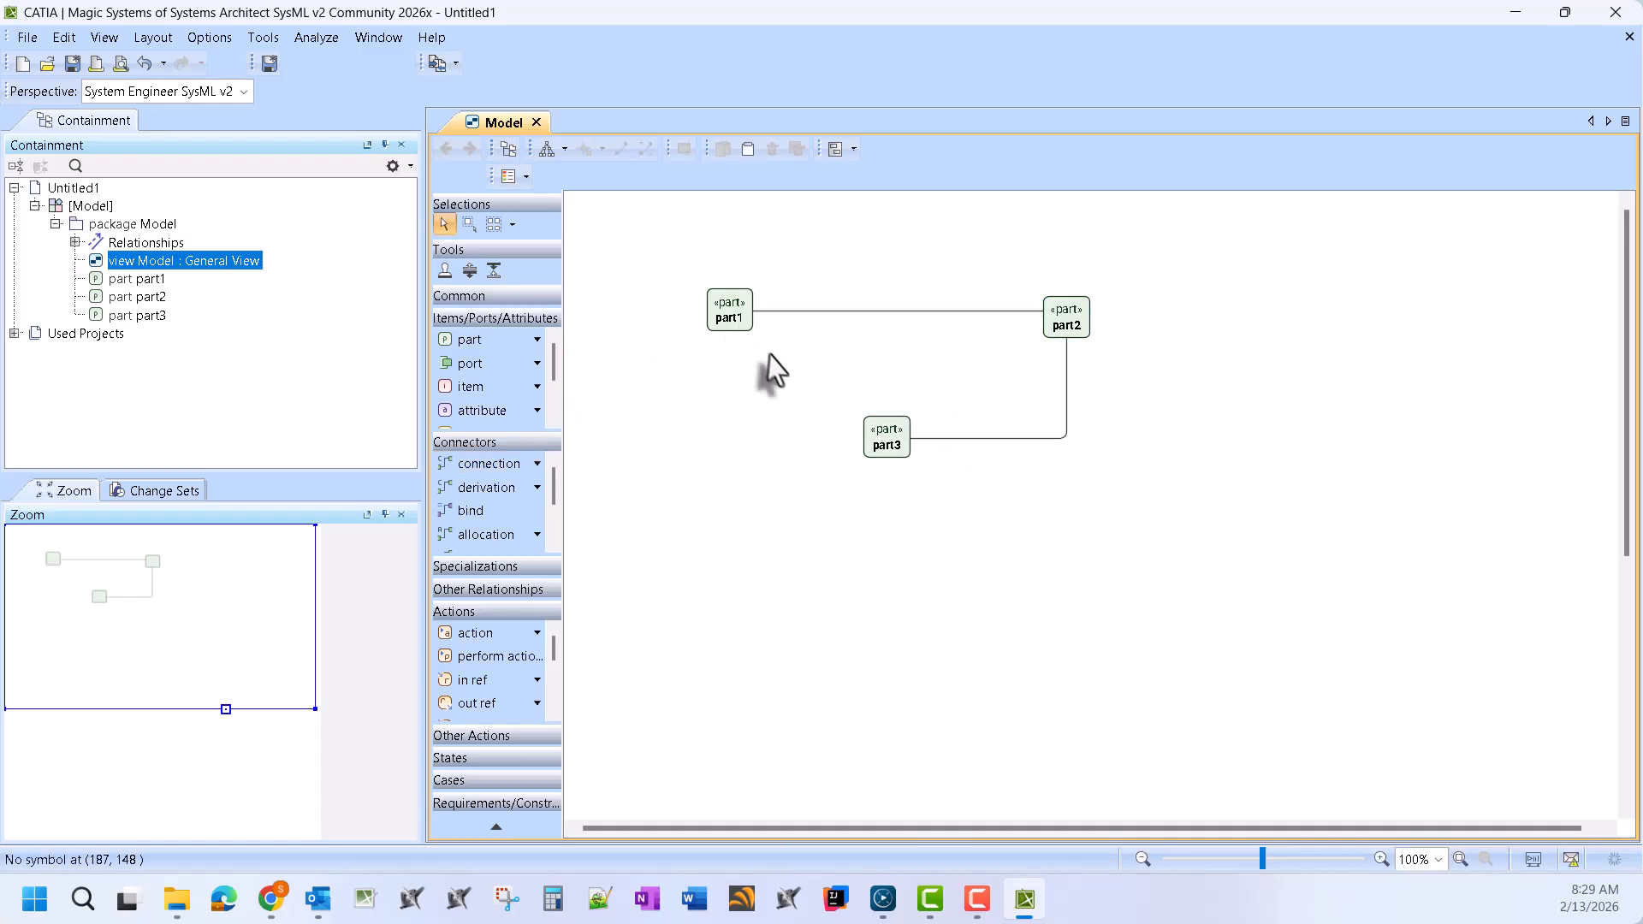
click(836, 148)
right_click(743, 219)
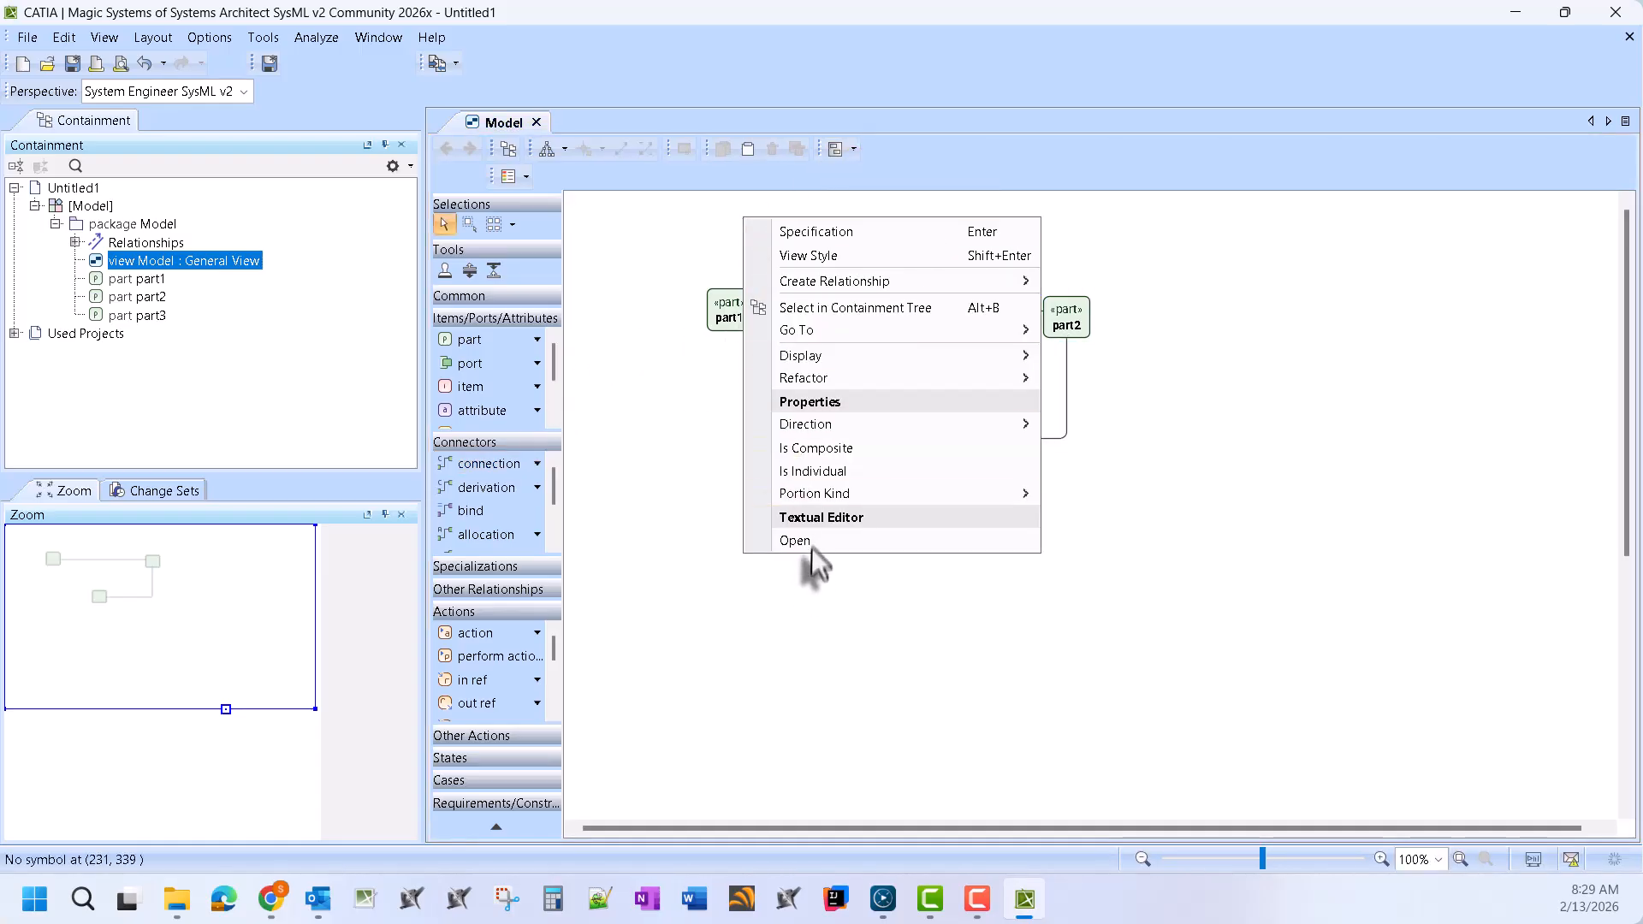
Open the Model package in the Textual Editor and select part1 in the containment tree
click(733, 532)
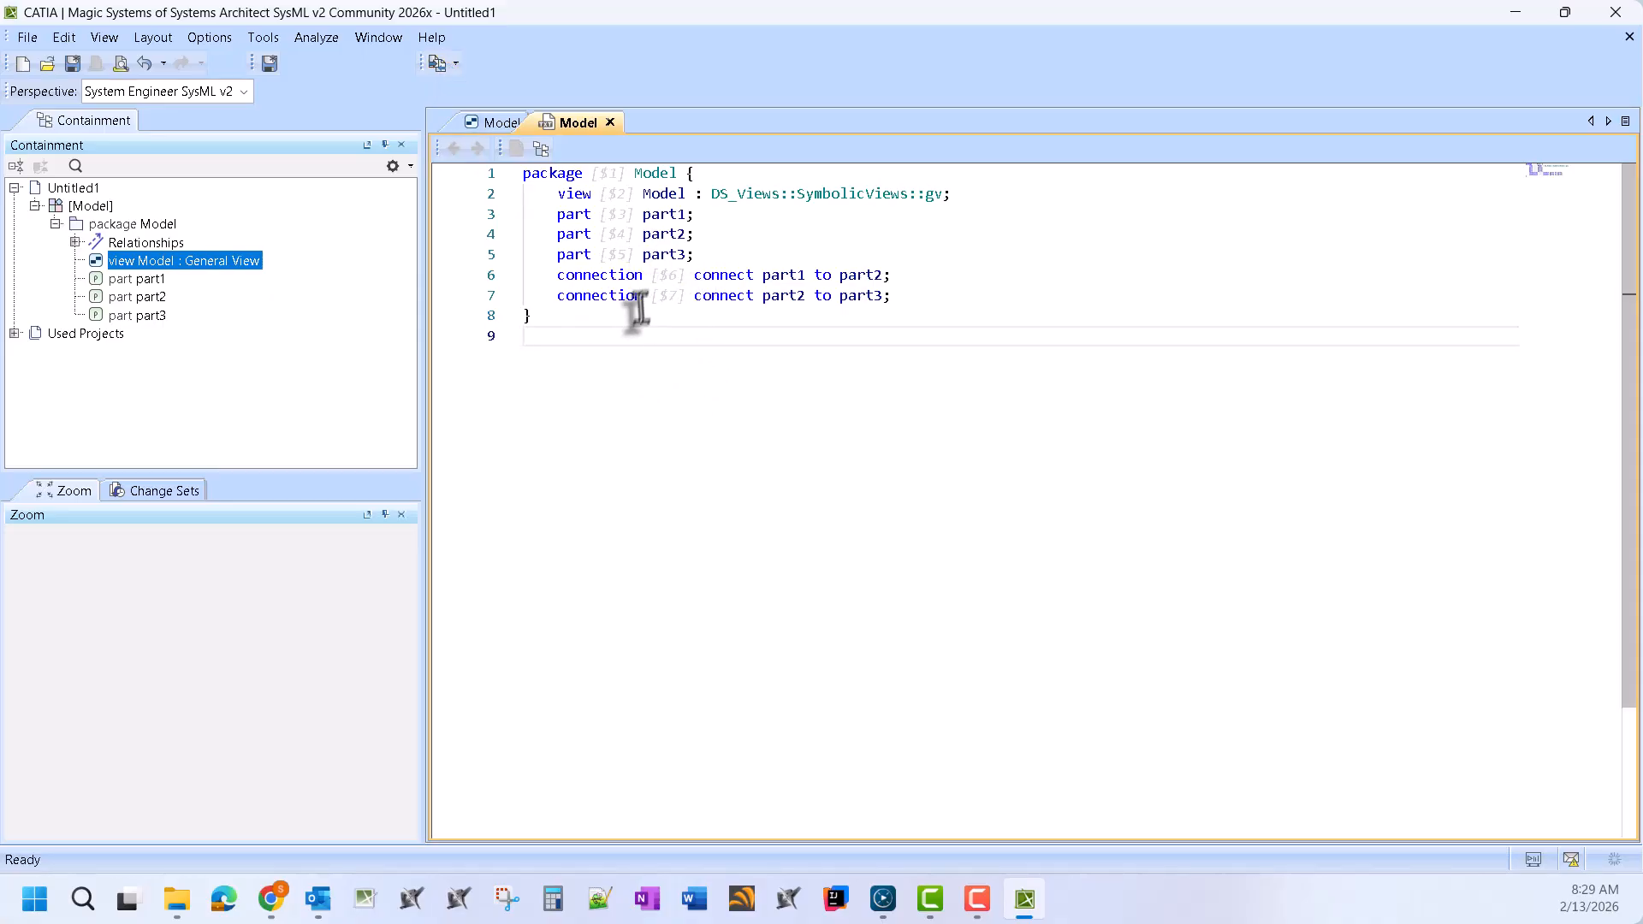
click(796, 216)
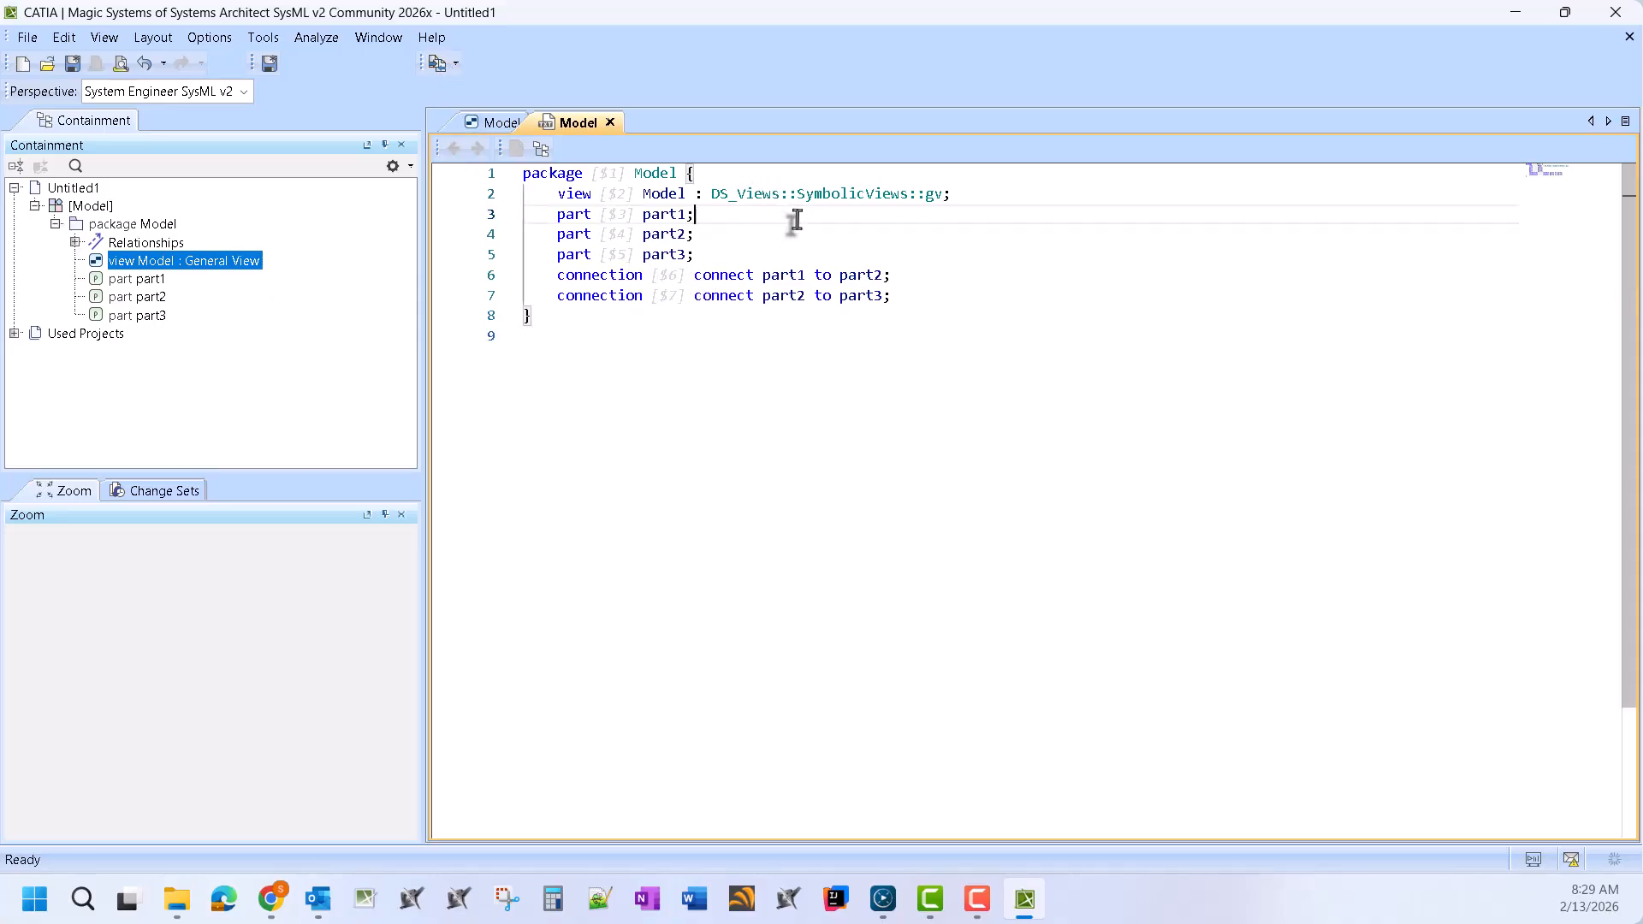
double_click(659, 213)
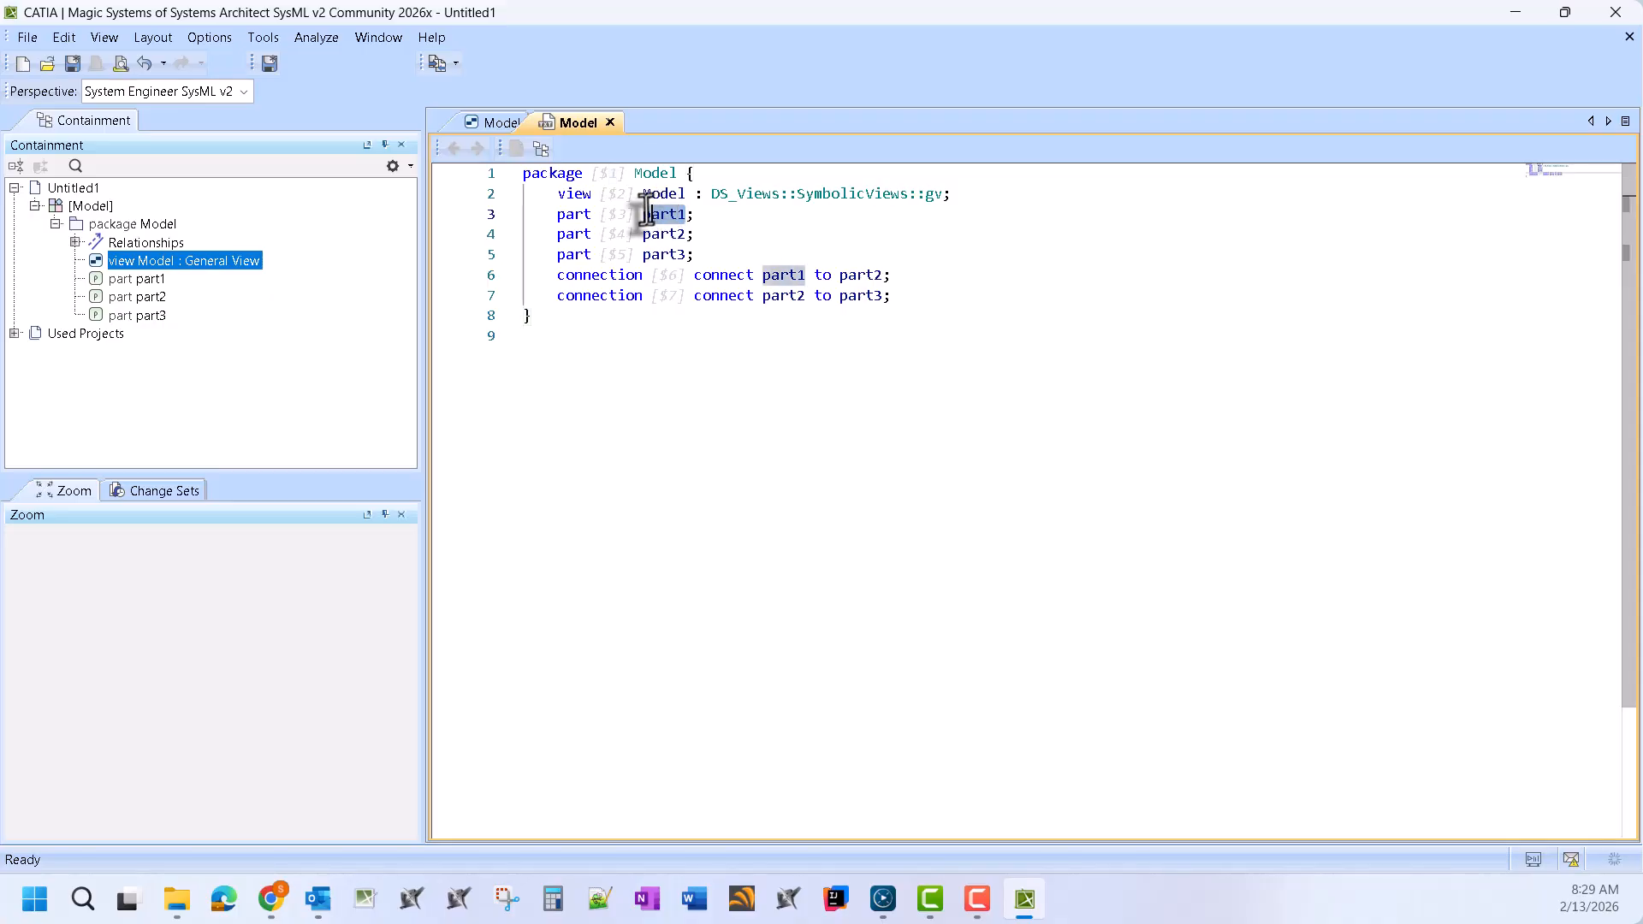
right_click(672, 218)
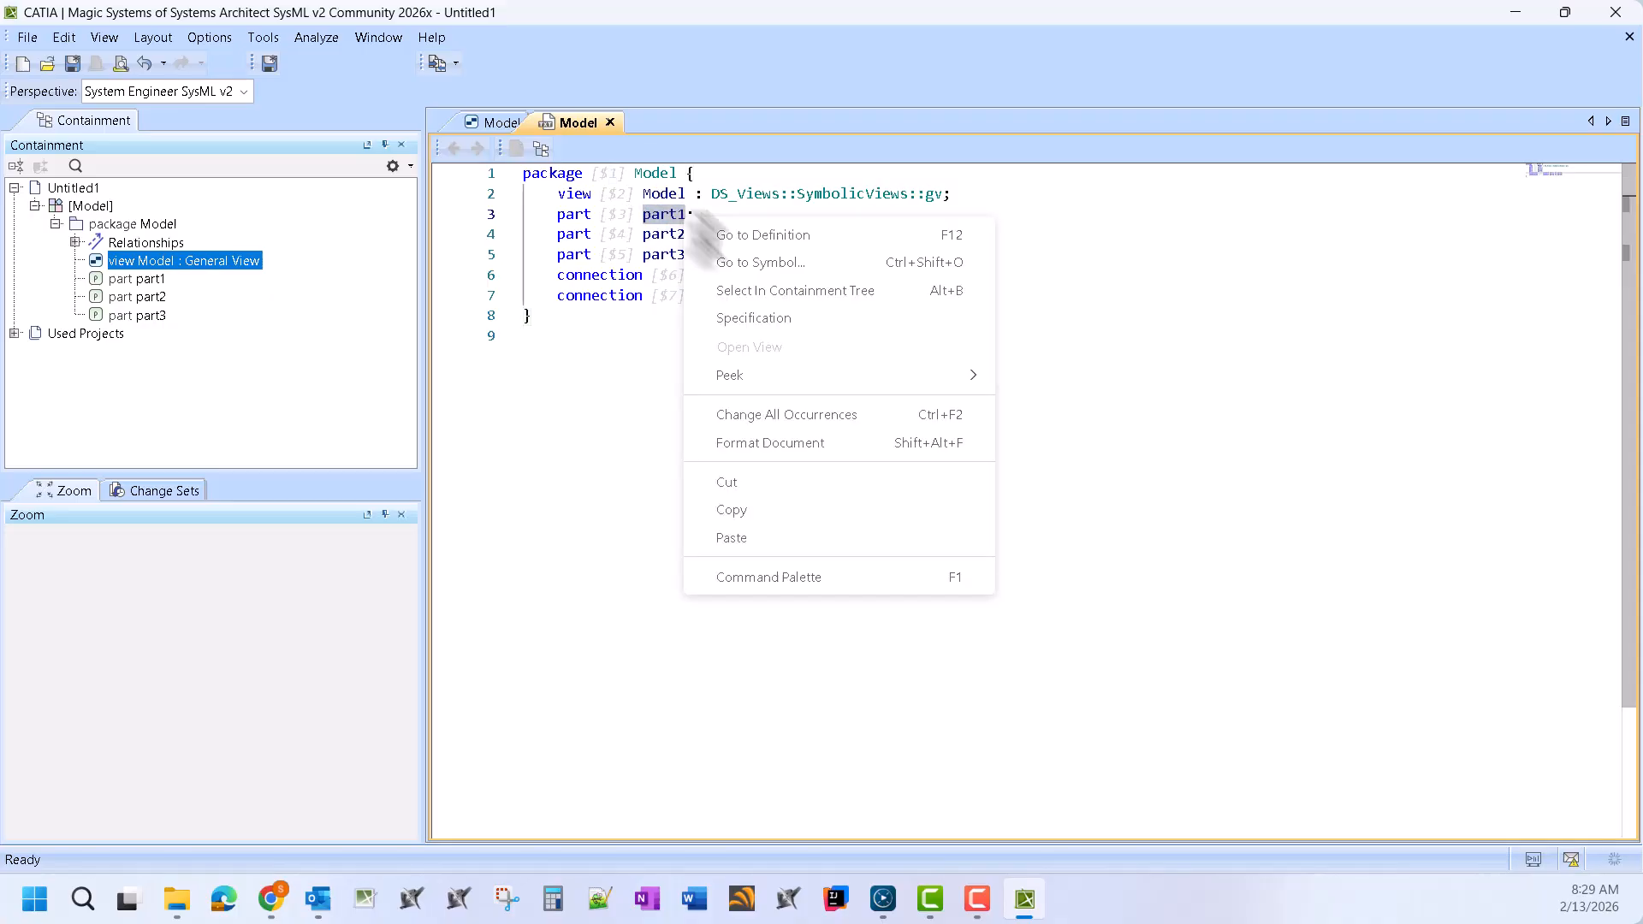
click(836, 309)
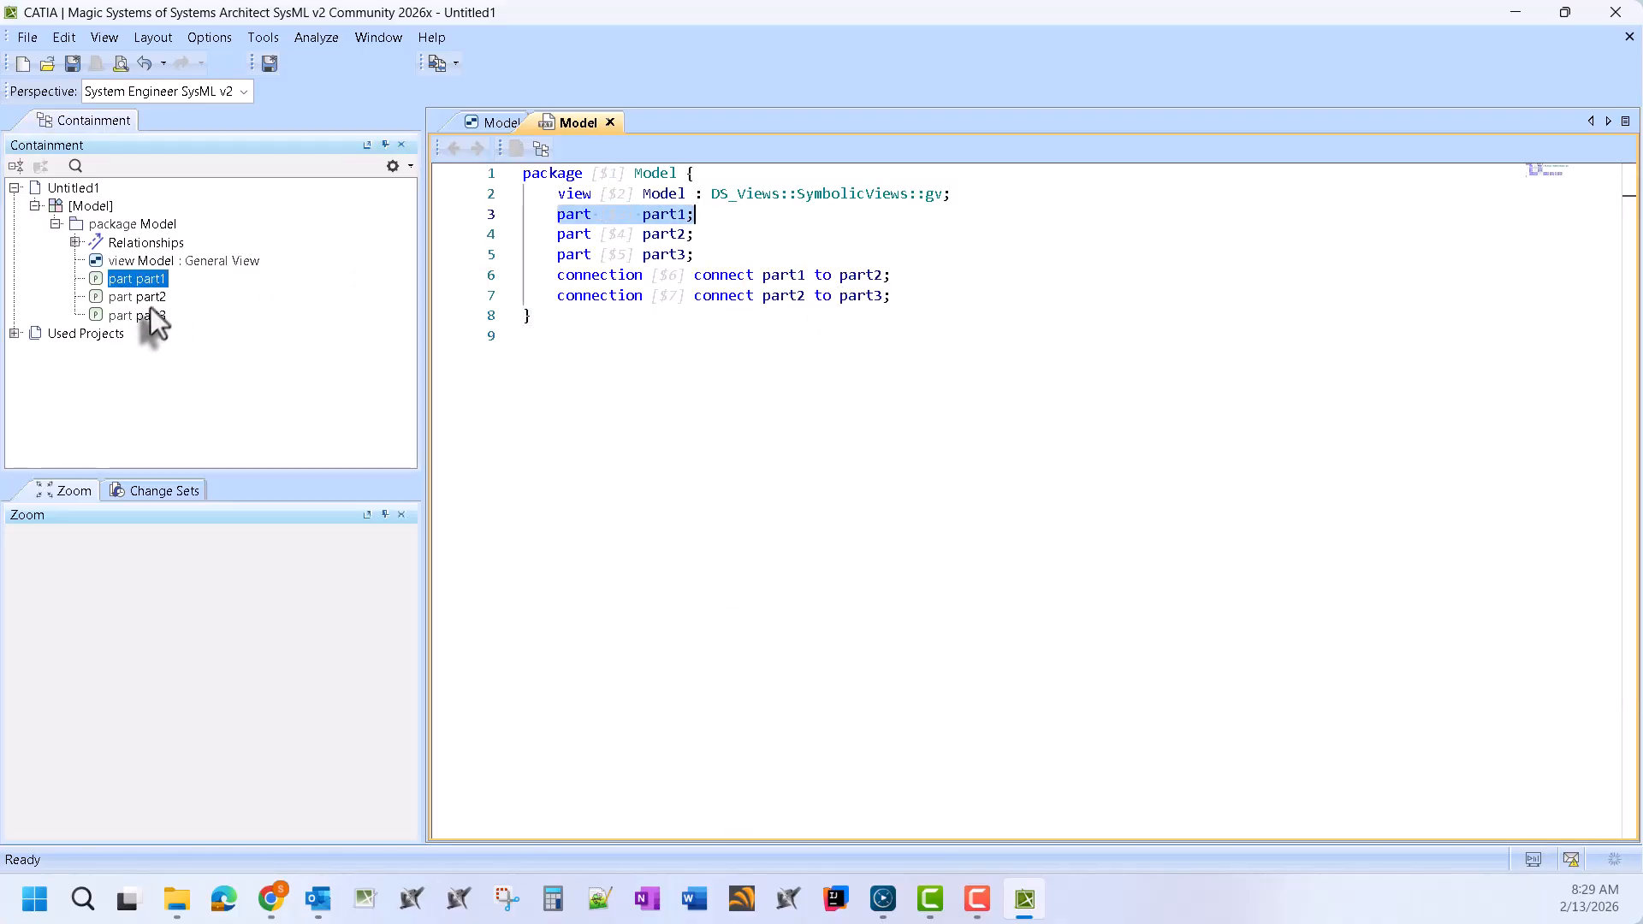
Expand Relationships in the tree to show the part1–part2 and part2–part3 connections
click(155, 315)
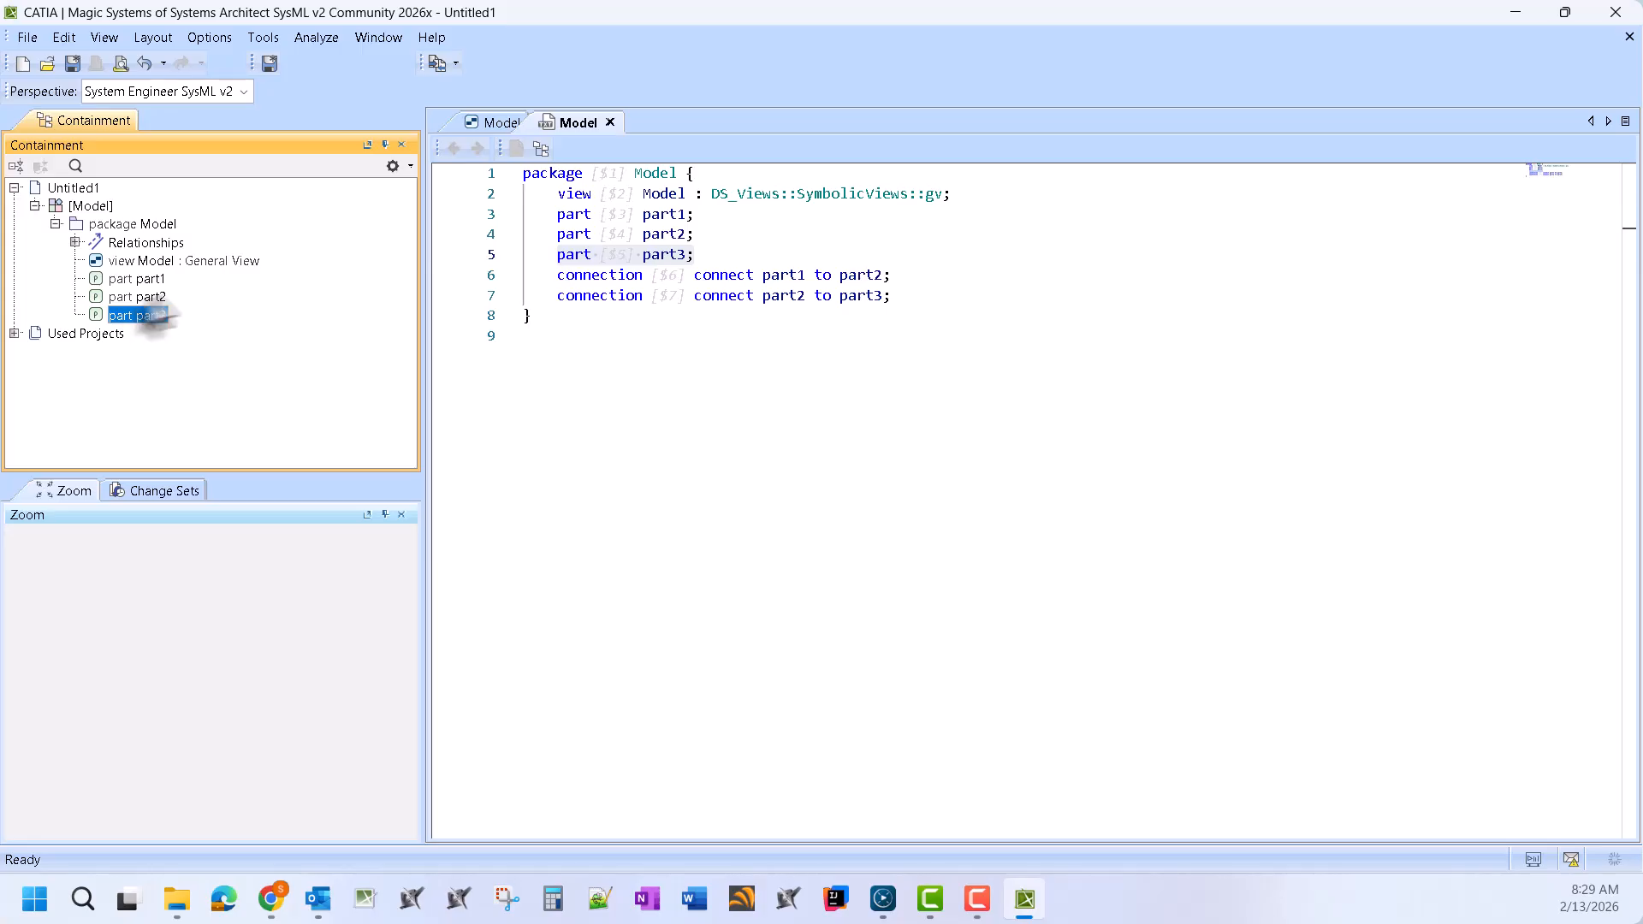
click(75, 243)
click(144, 260)
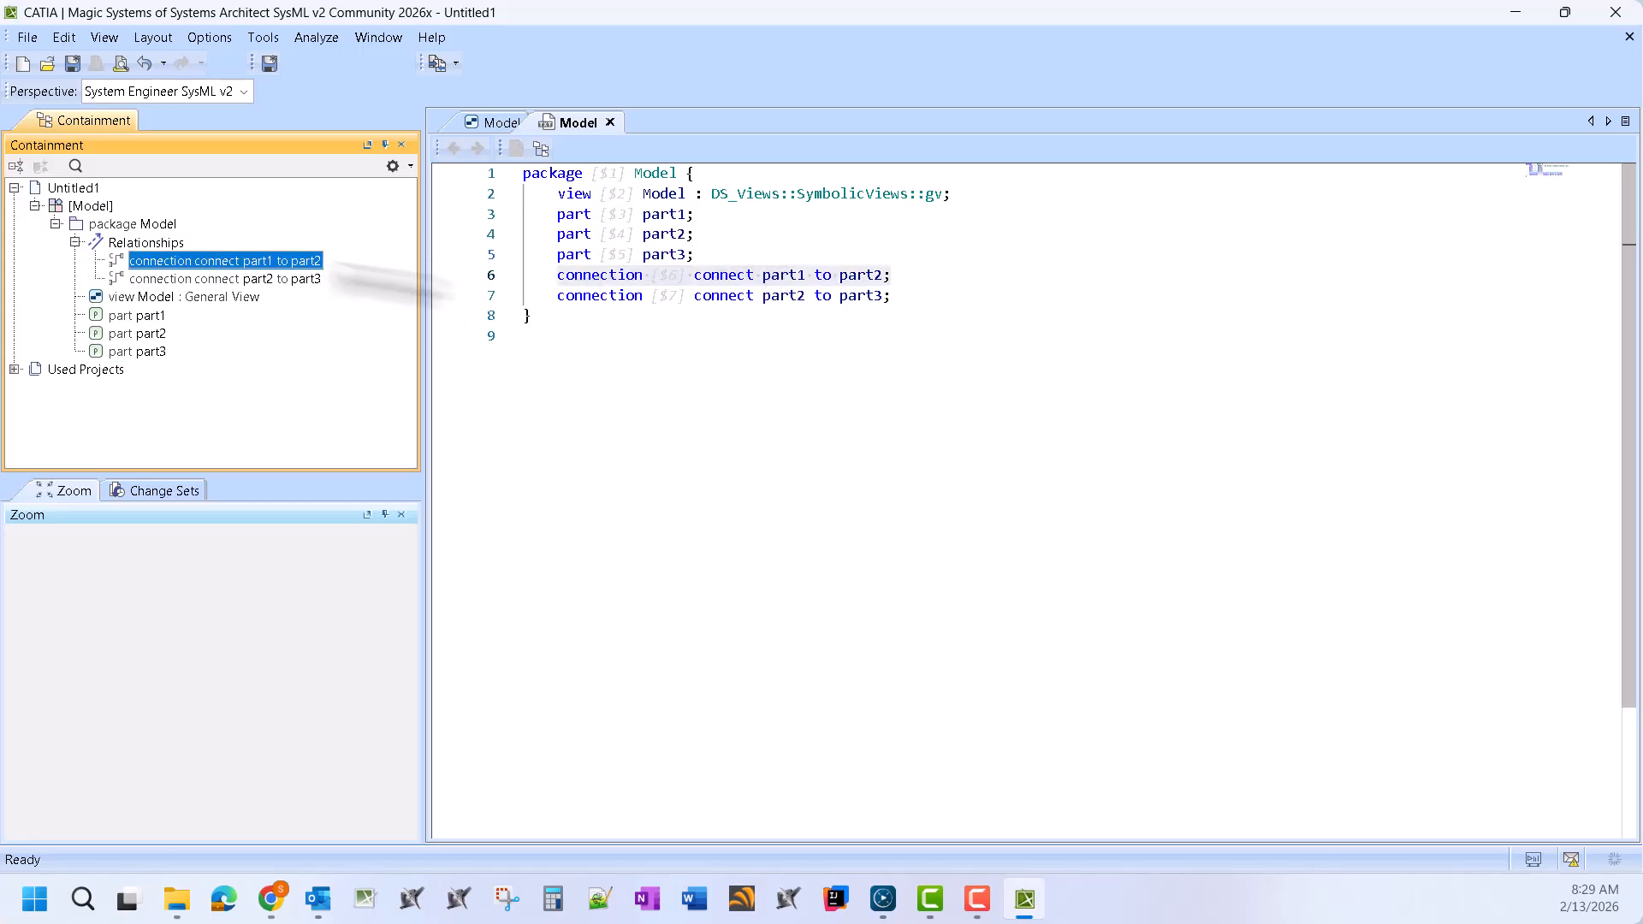
click(282, 279)
click(906, 428)
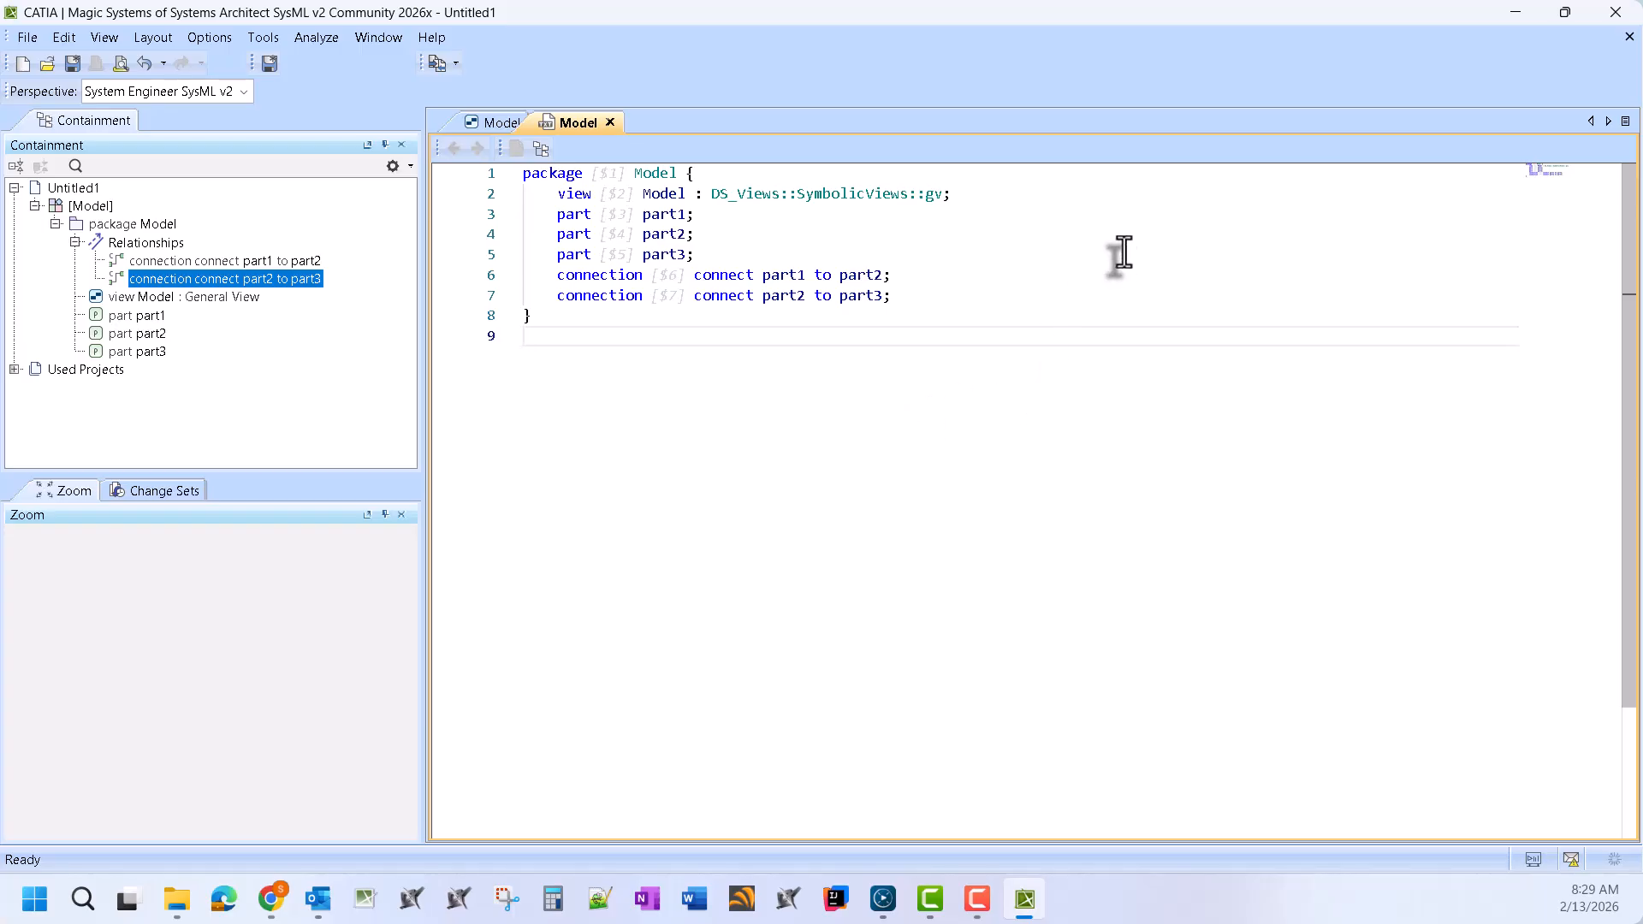
key(F1)
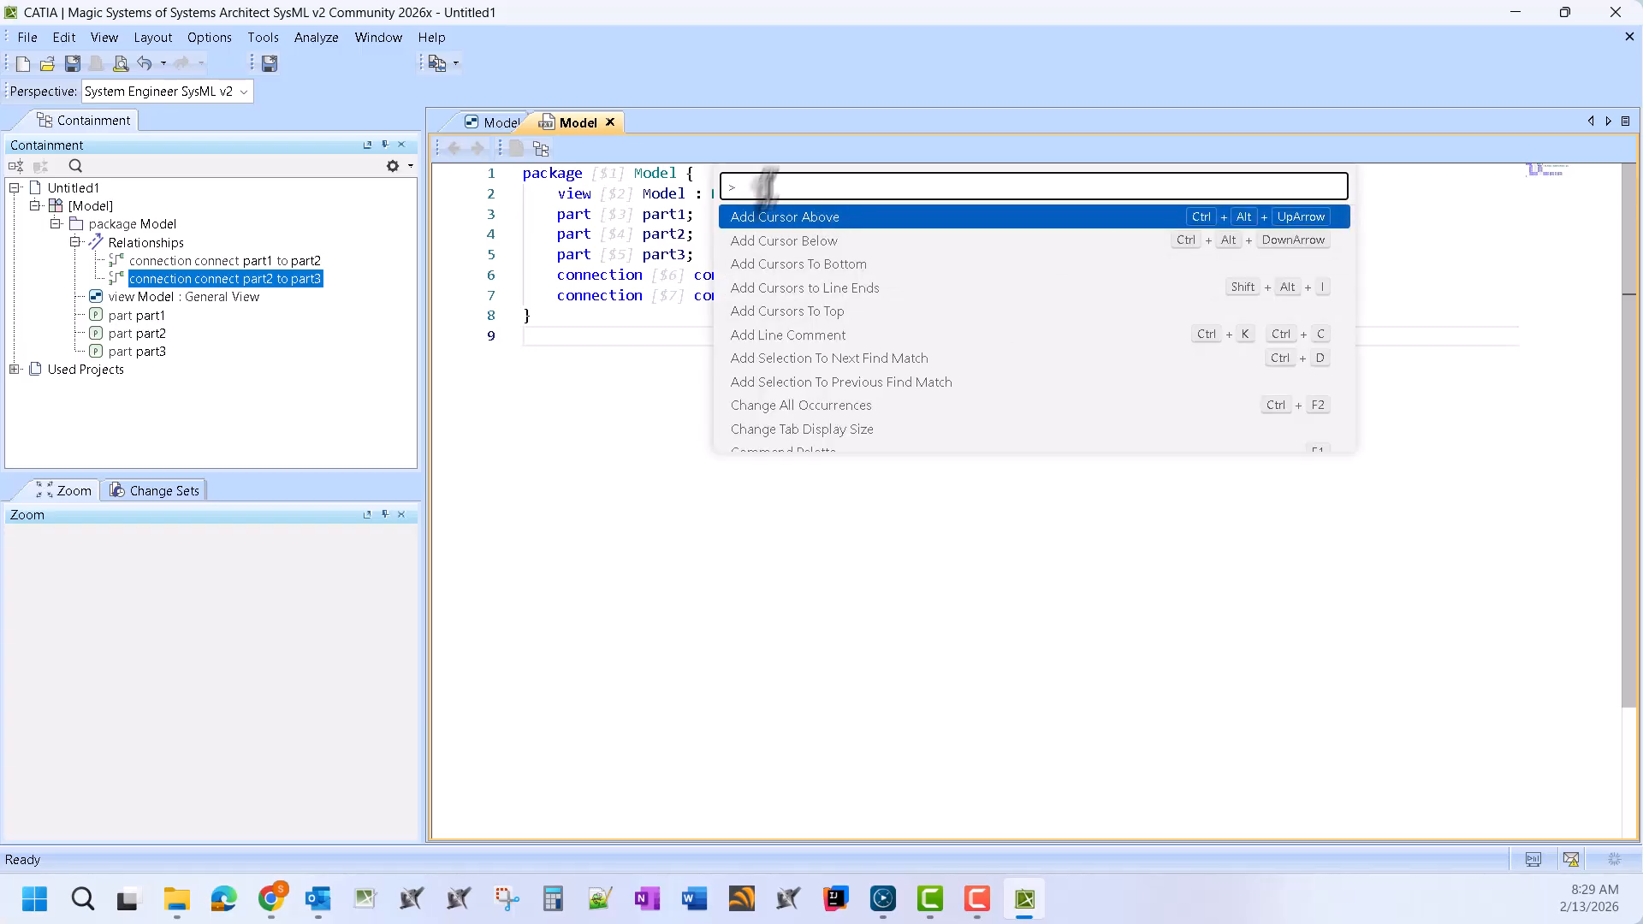
Run Increase Editor Font Size six times to enlarge the Model code, then select the code
text(increase)
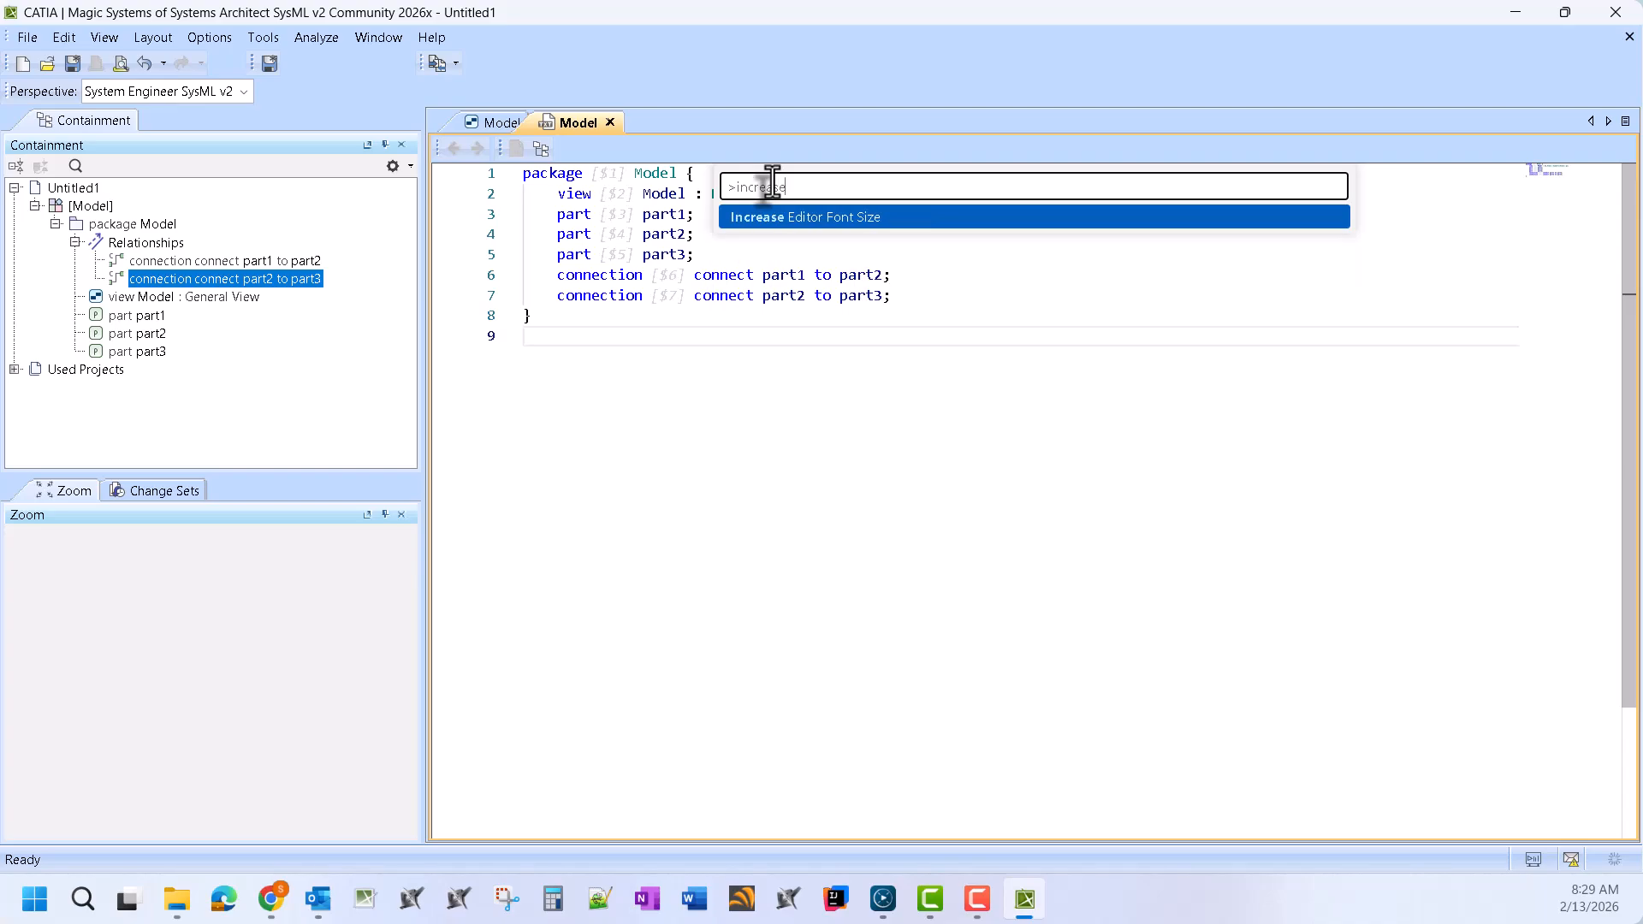
key(Return)
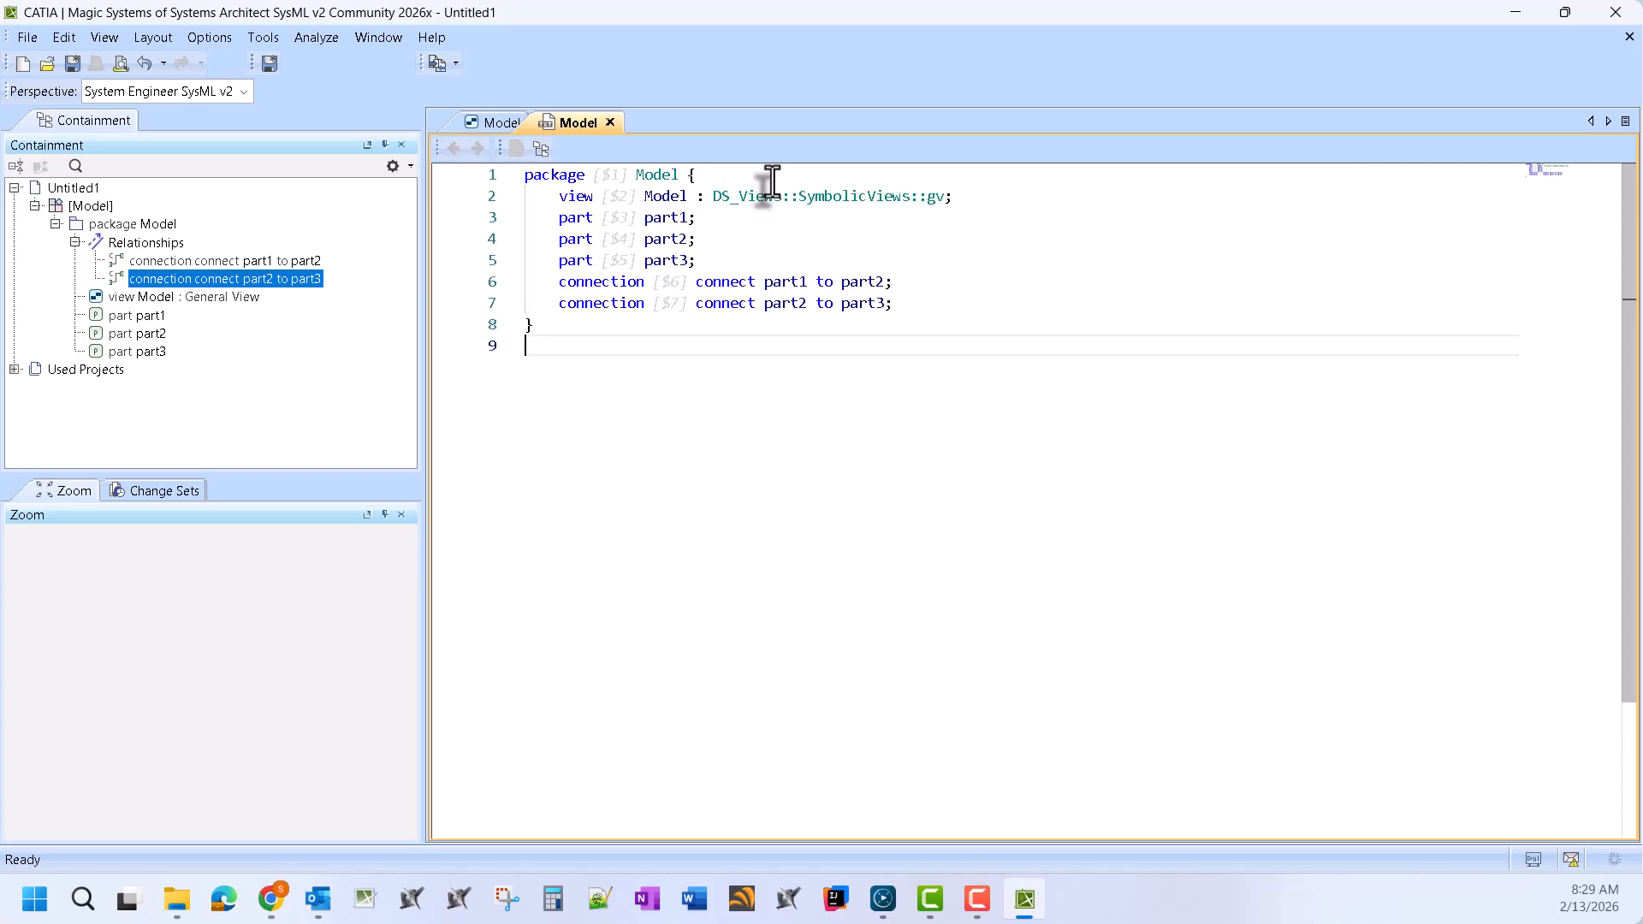
key(F1)
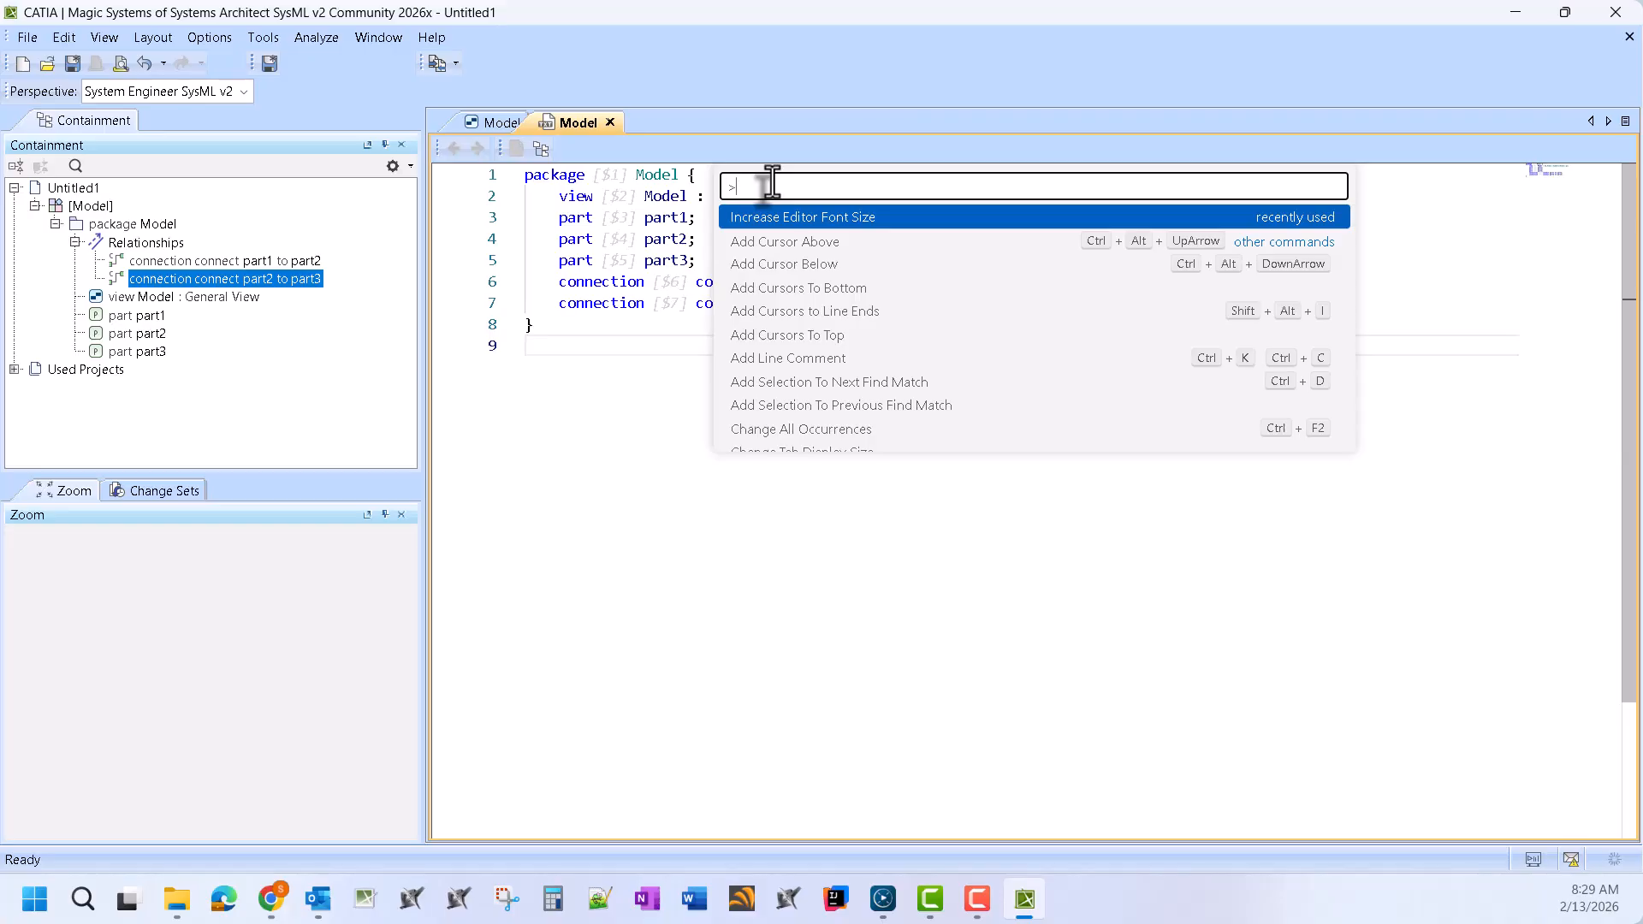
text(font)
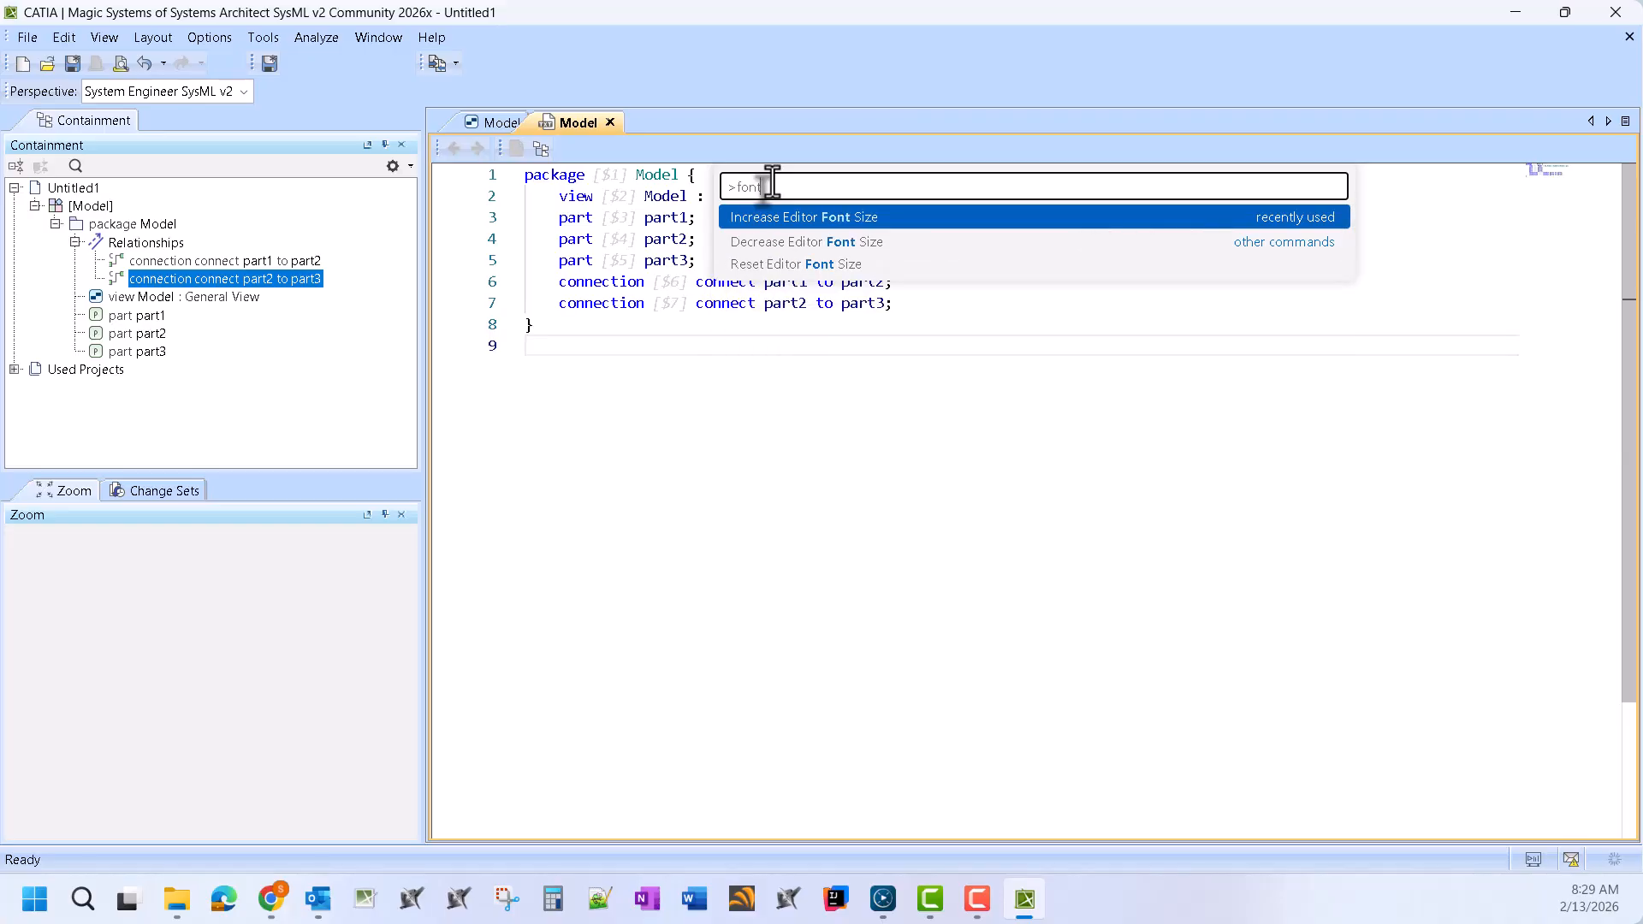
key(Return)
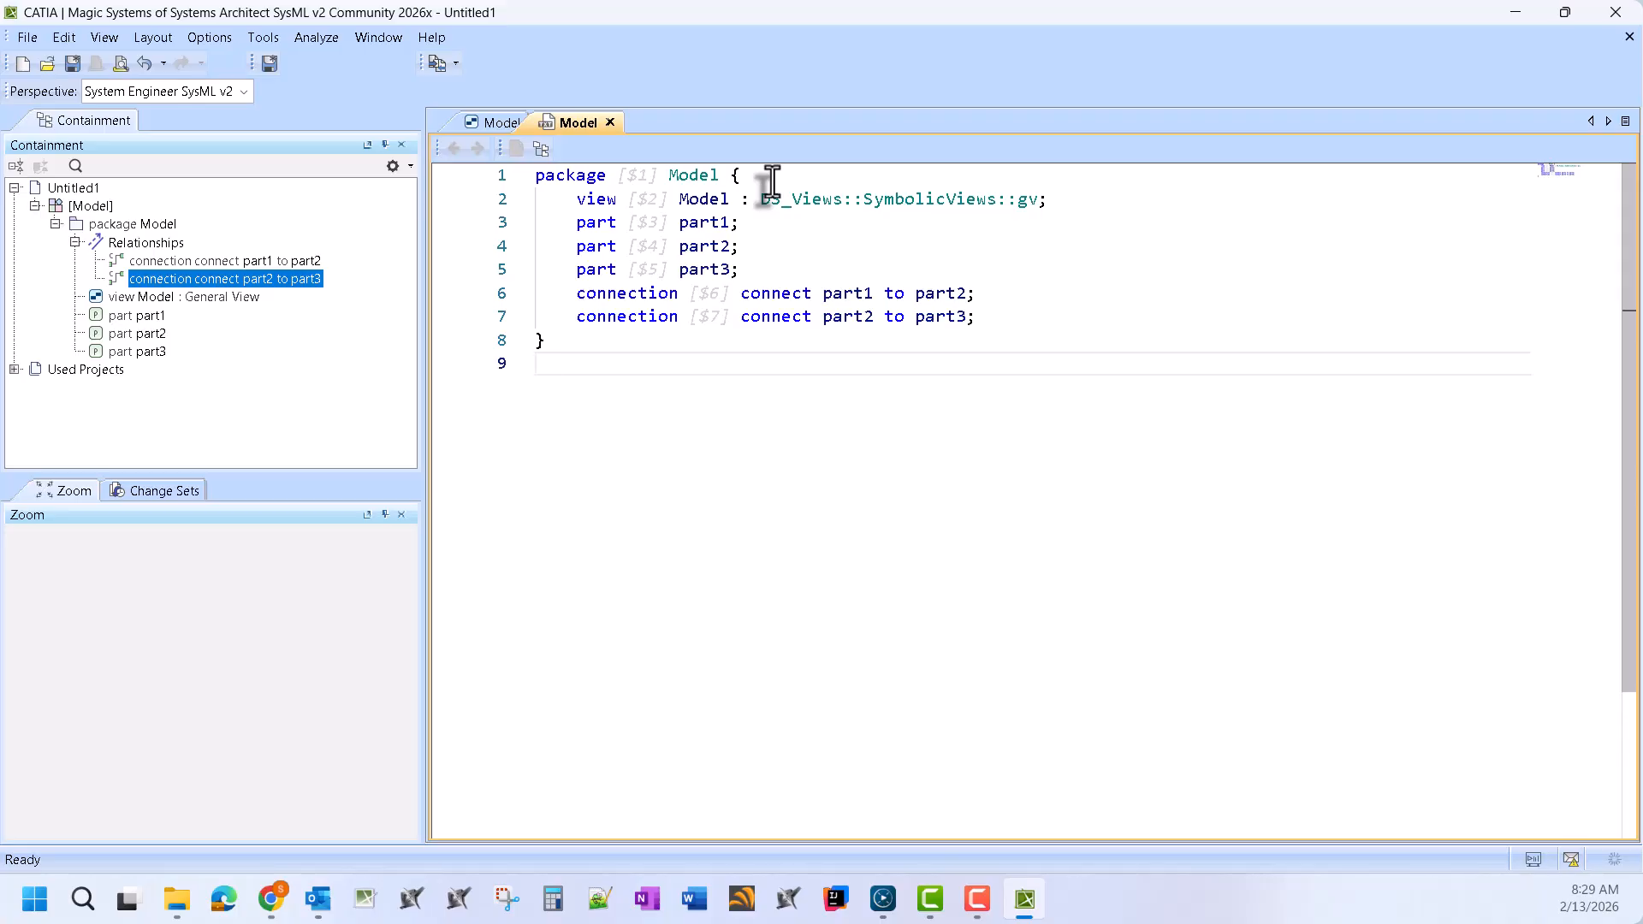
key(F1)
key(Return)
key(F1)
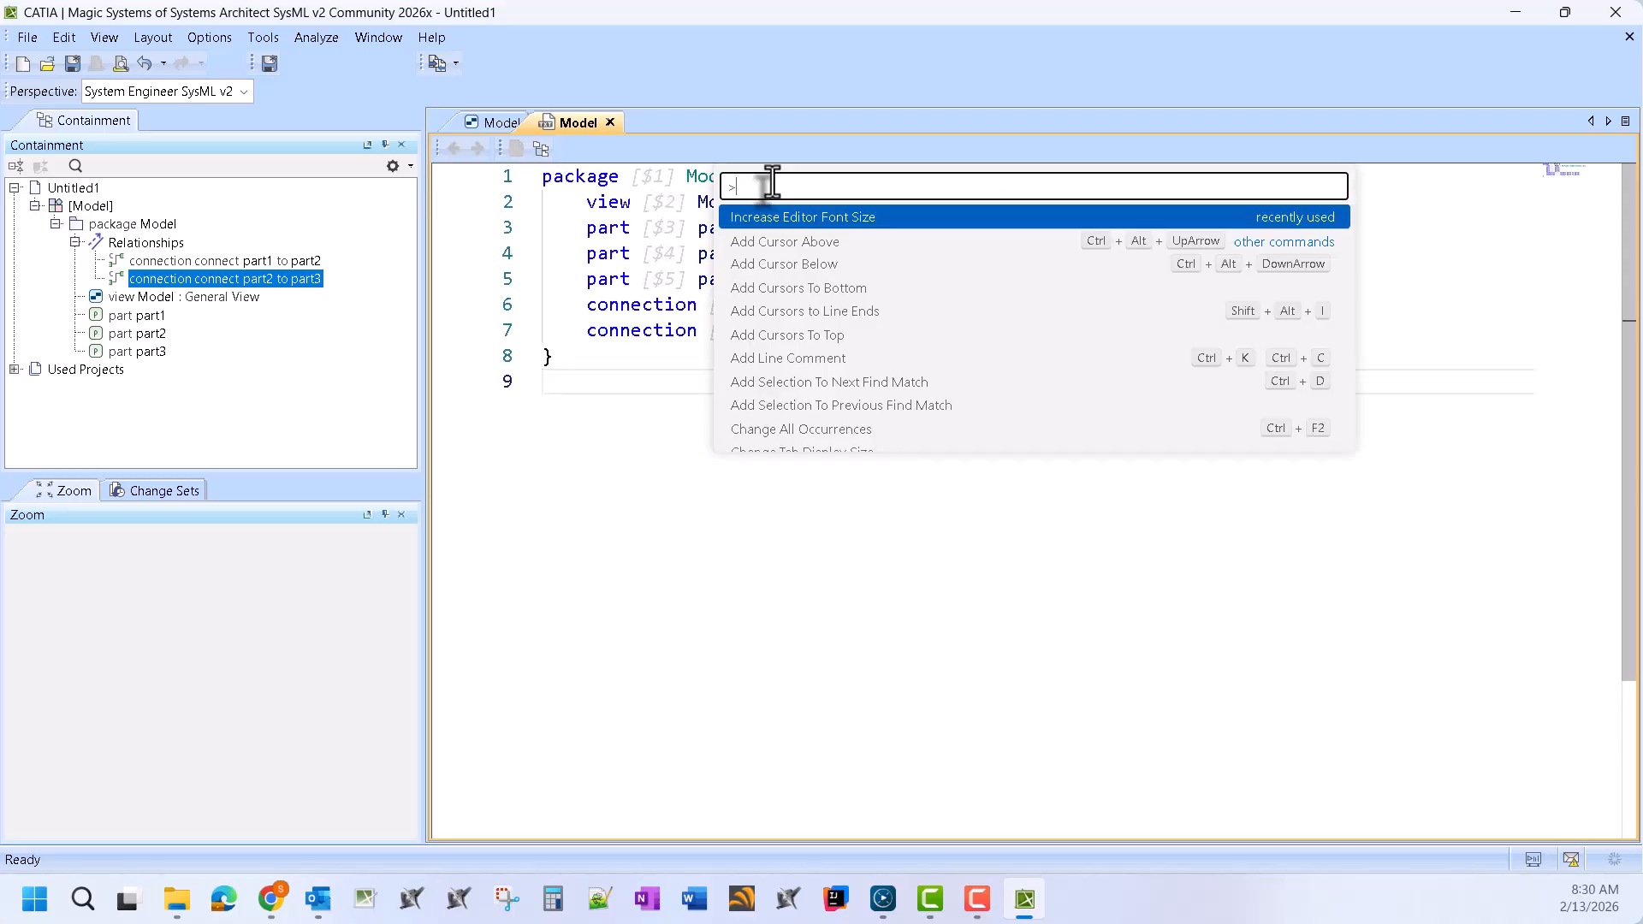
key(Return)
key(F1)
key(Return)
key(F1)
key(Return)
key(F1)
key(Return)
key(F1)
key(Return)
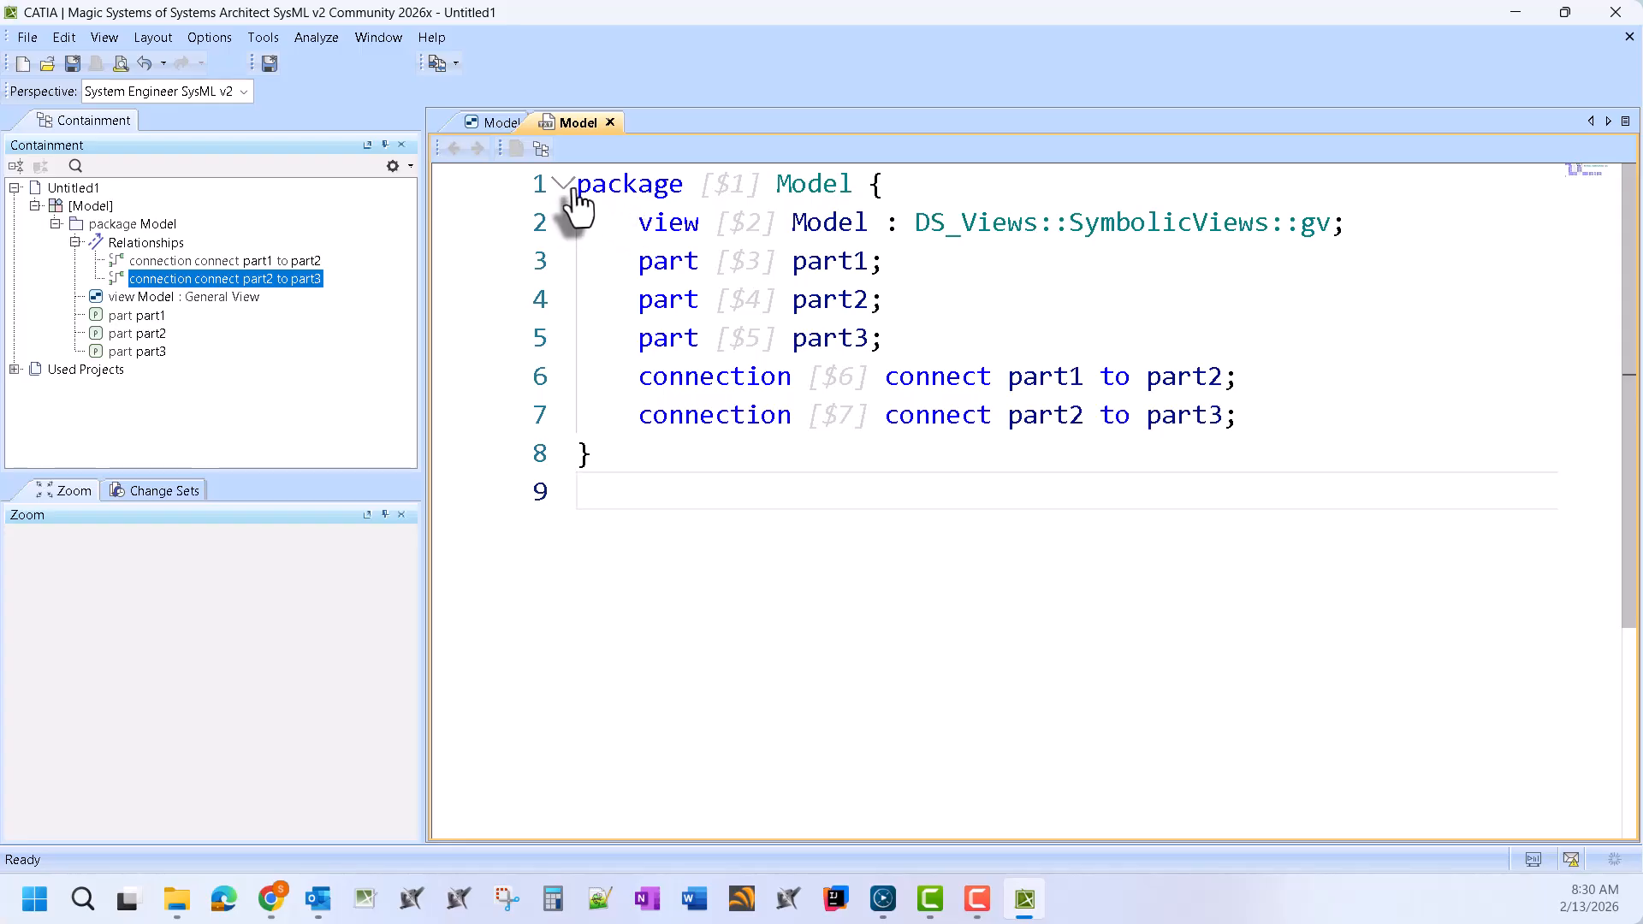
drag(590, 190, 767, 539)
click(1100, 477)
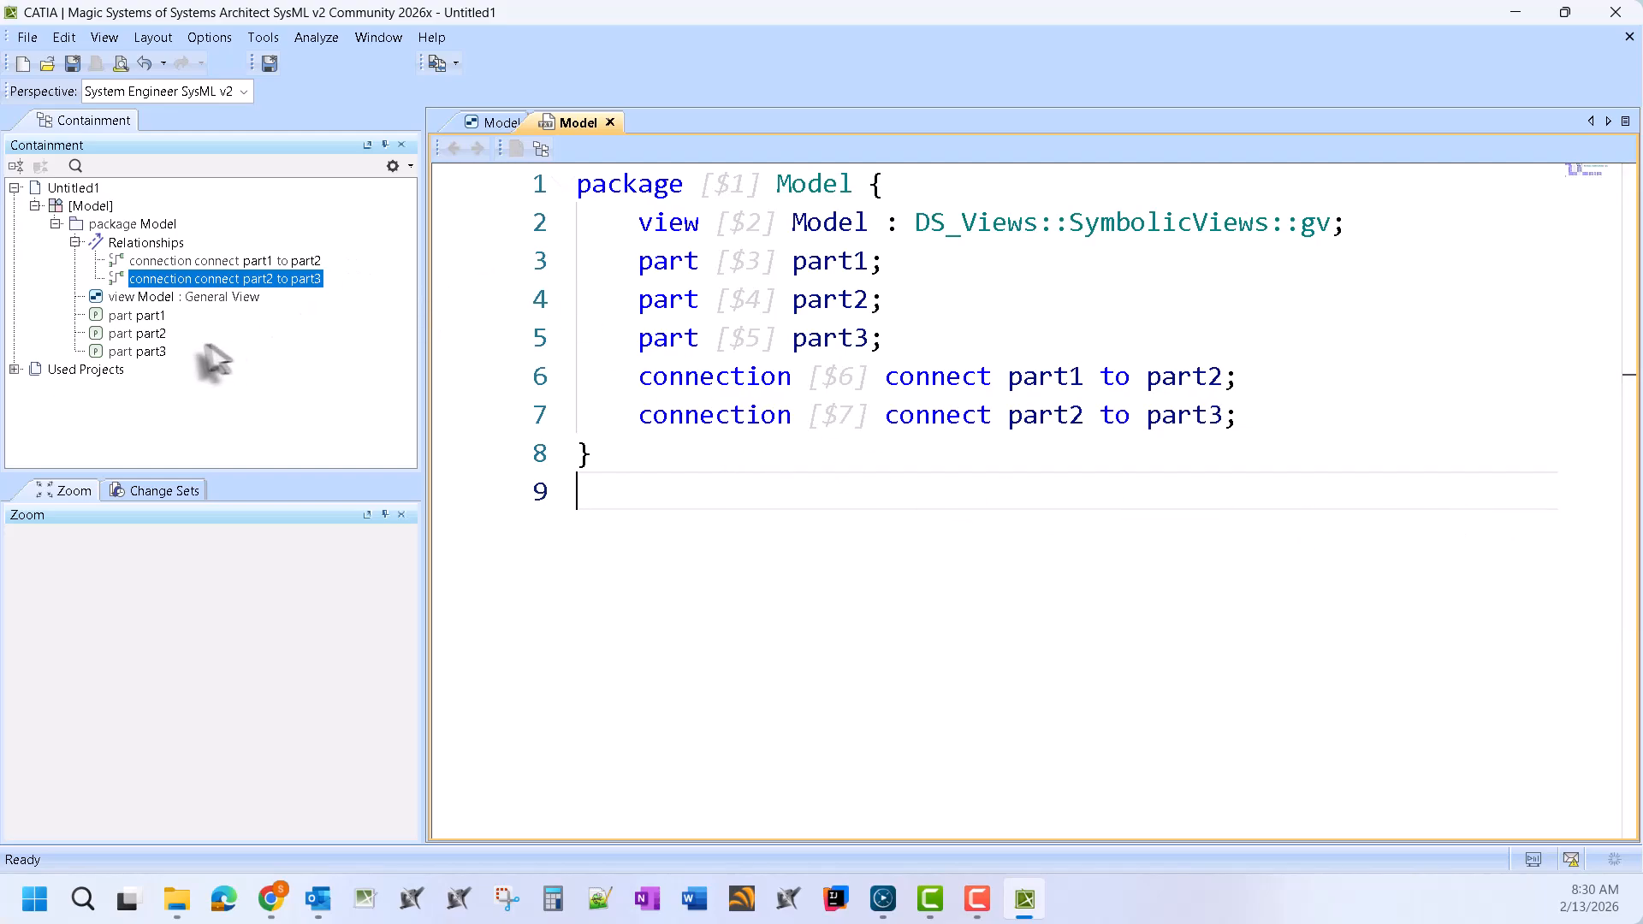
Finish the part1→part2 and part2→part3 connection lines in the Model code, ending on empty line 9
right_click(137, 224)
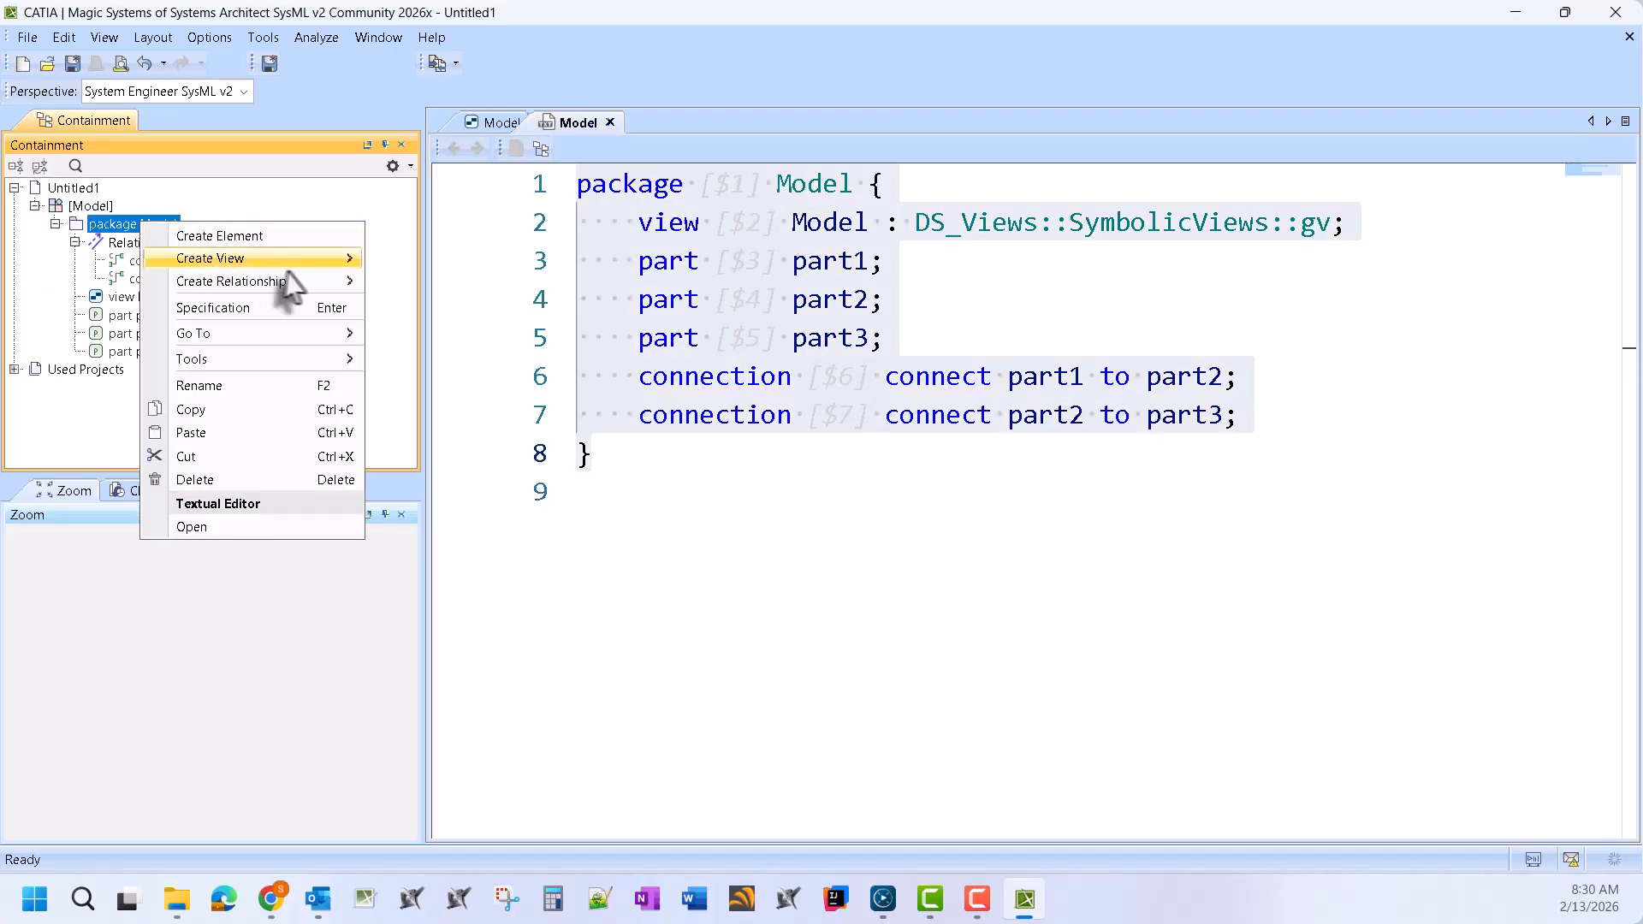
mouse_move(282, 258)
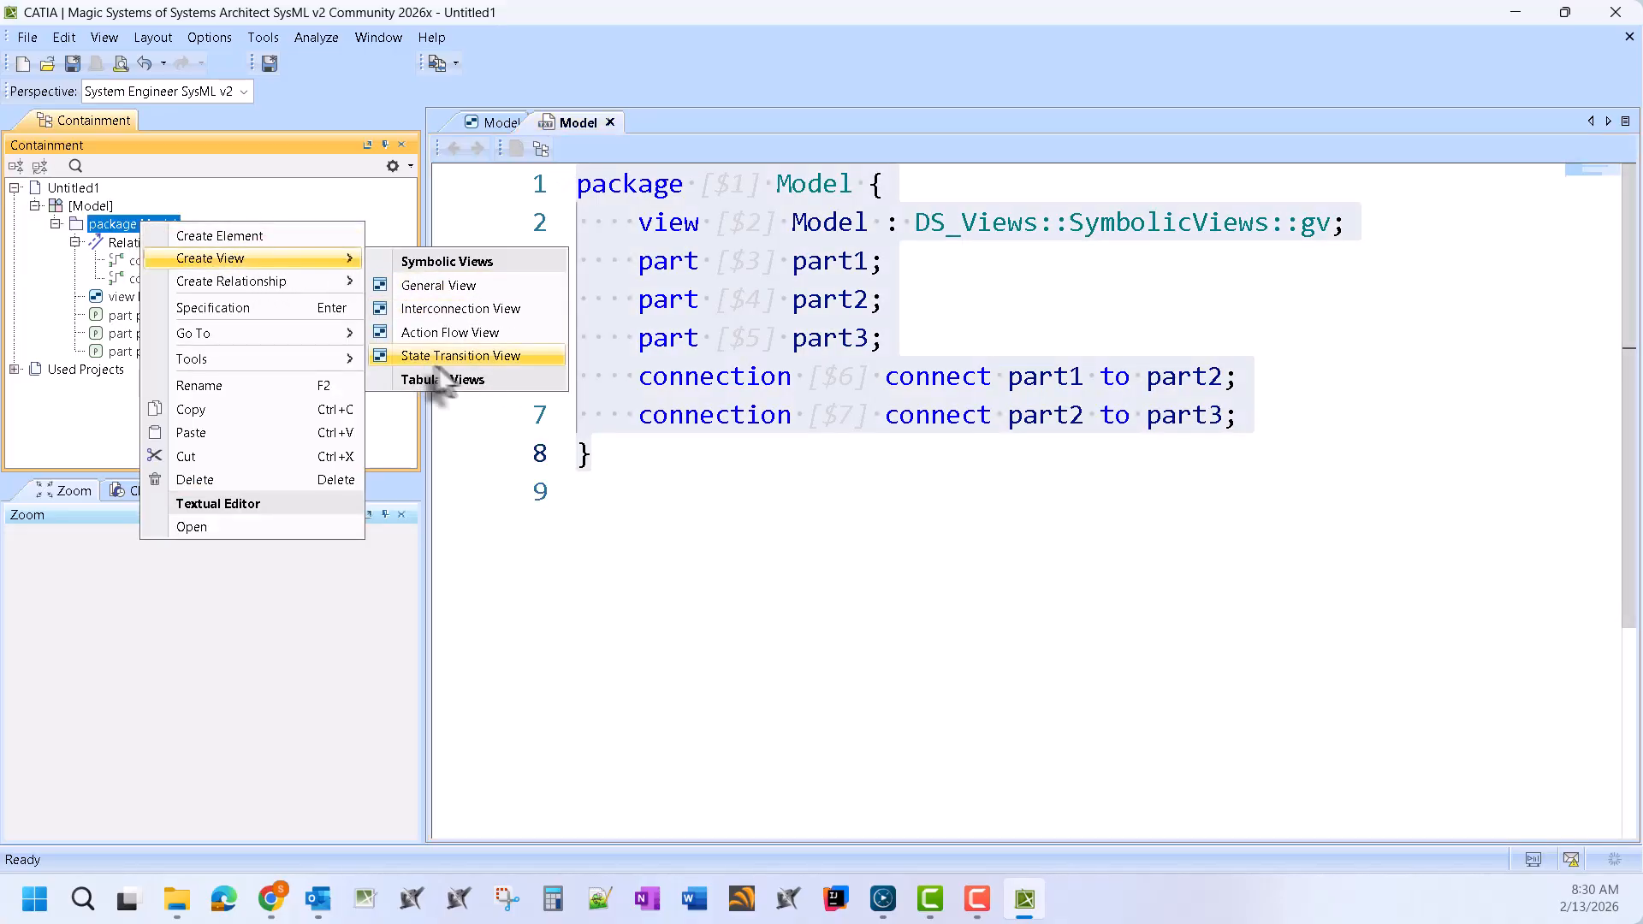
click(1219, 733)
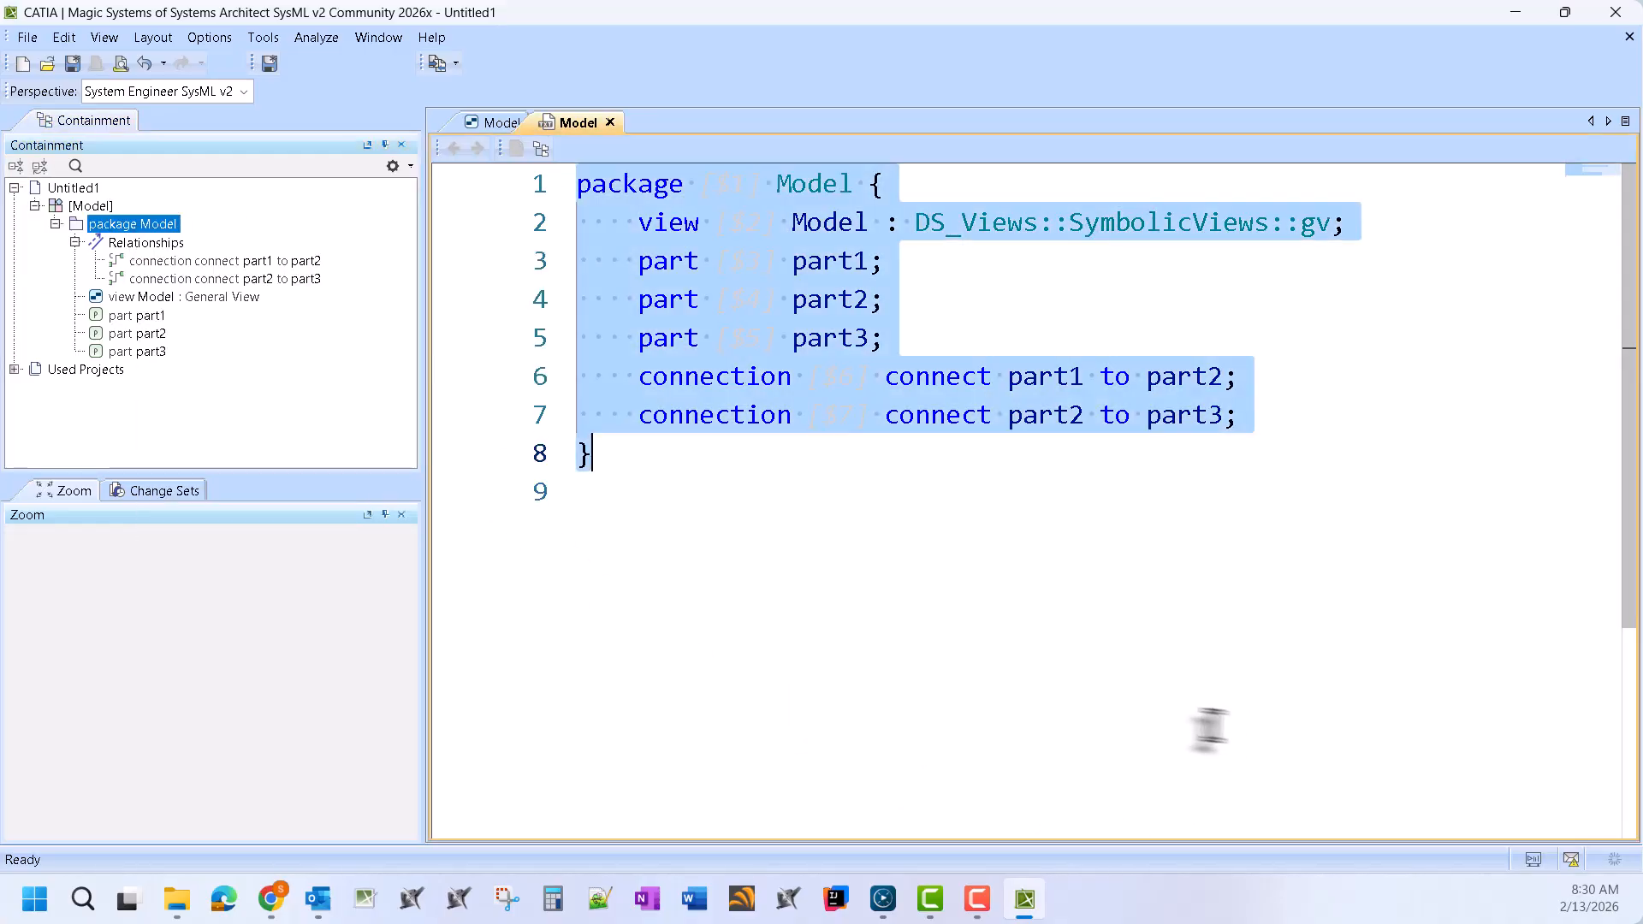
click(715, 426)
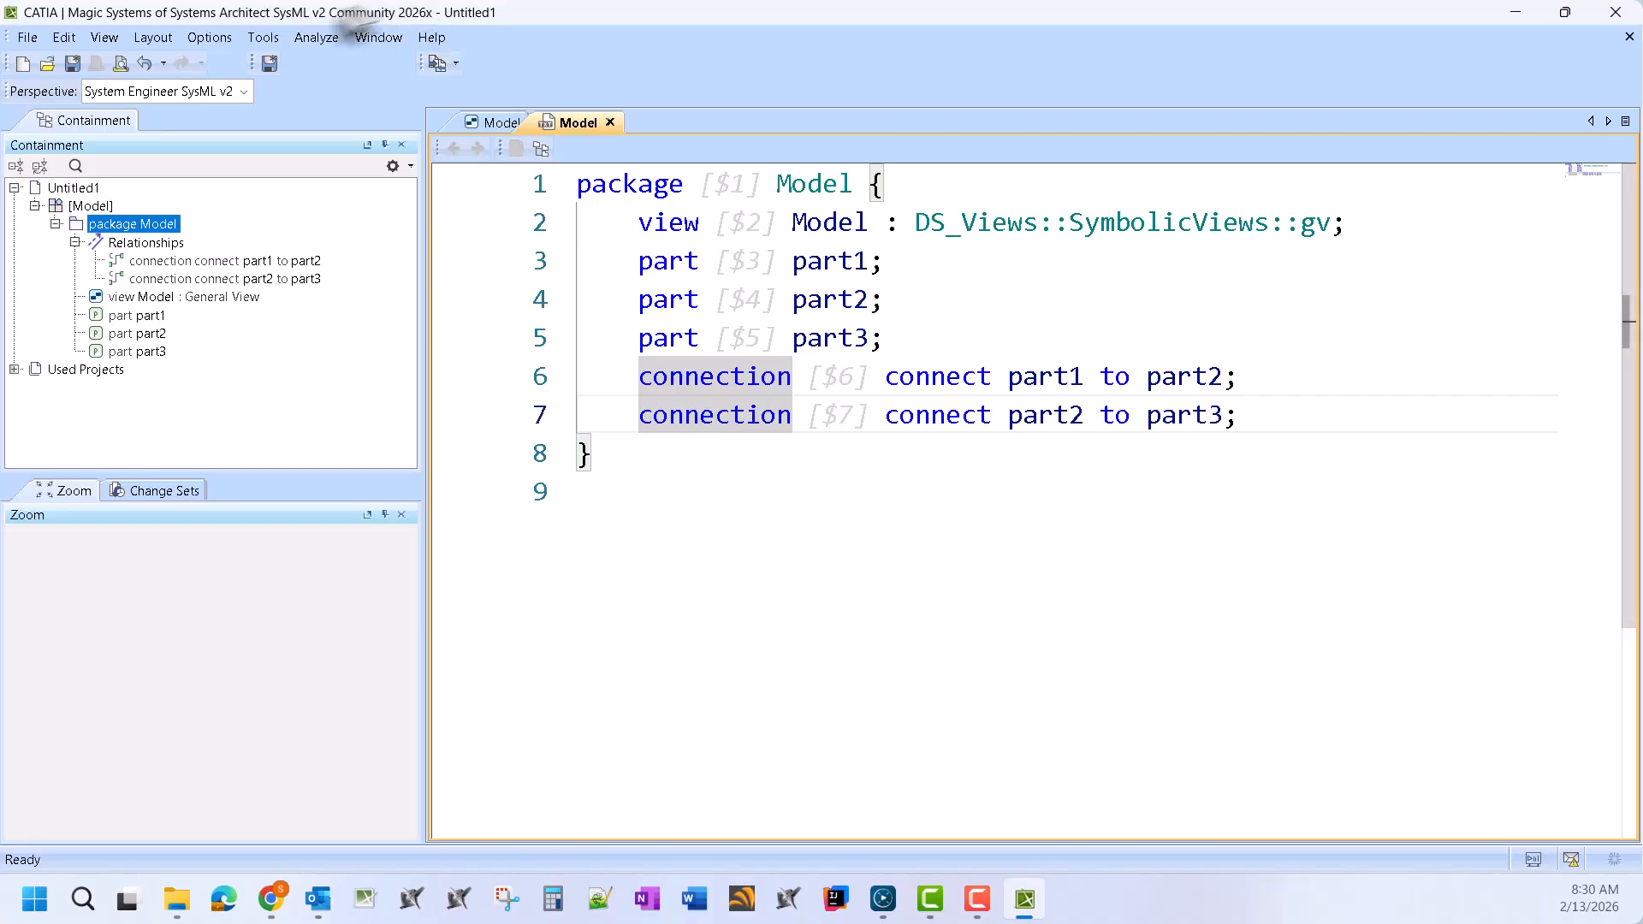
click(868, 493)
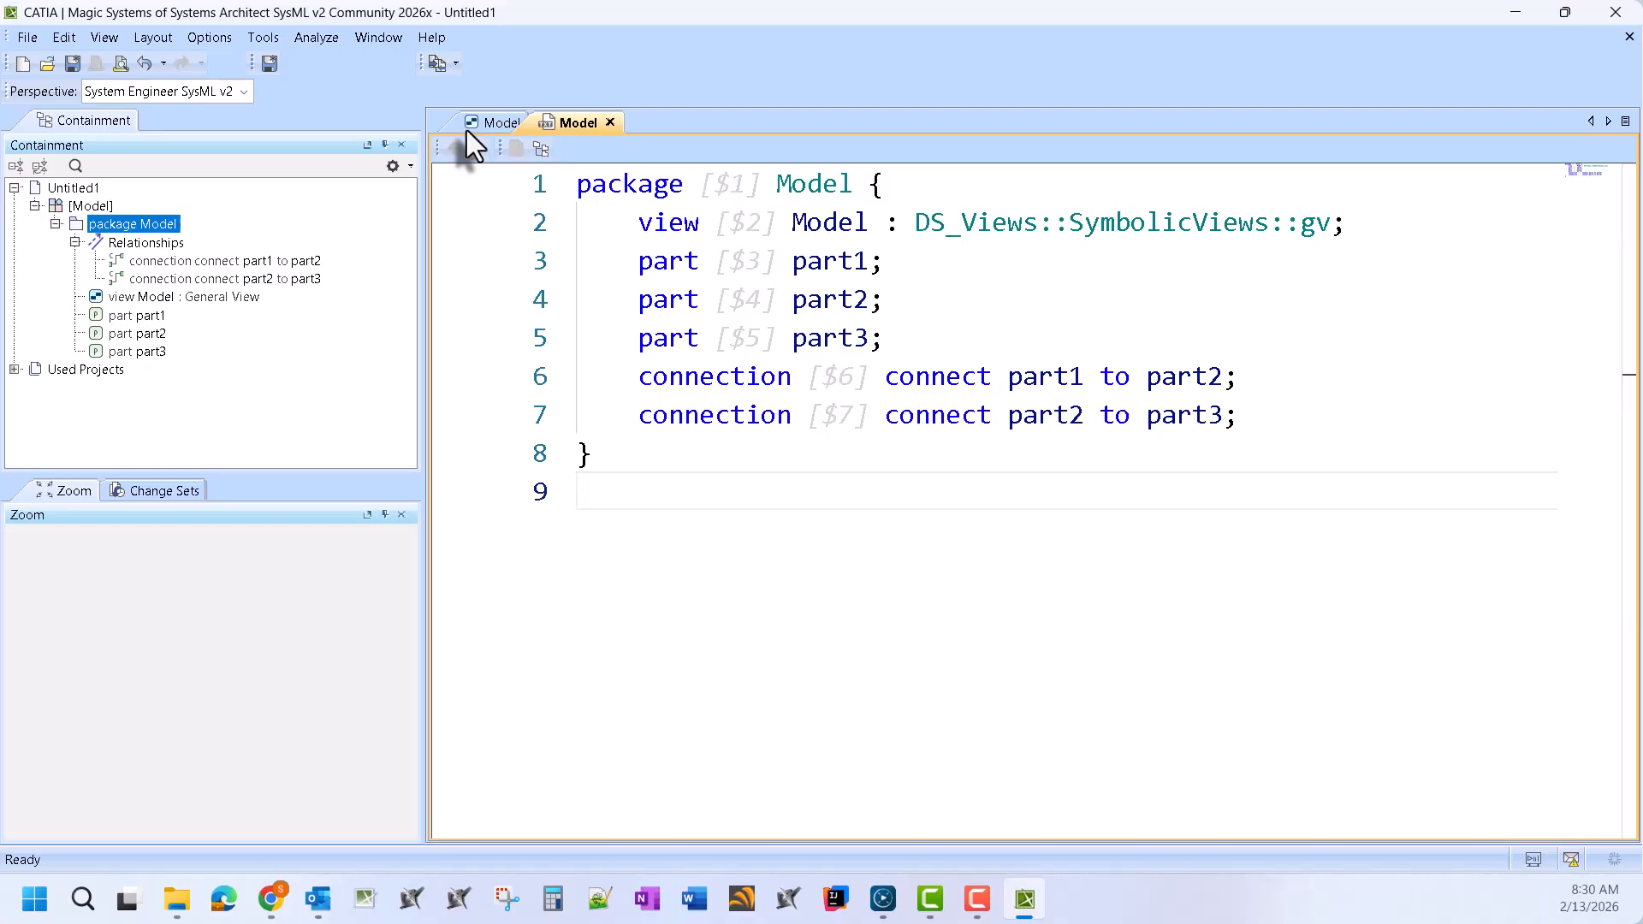
Switch to the Simple Vehicle Model project and open the Help > Show Samples page
click(445, 63)
click(500, 101)
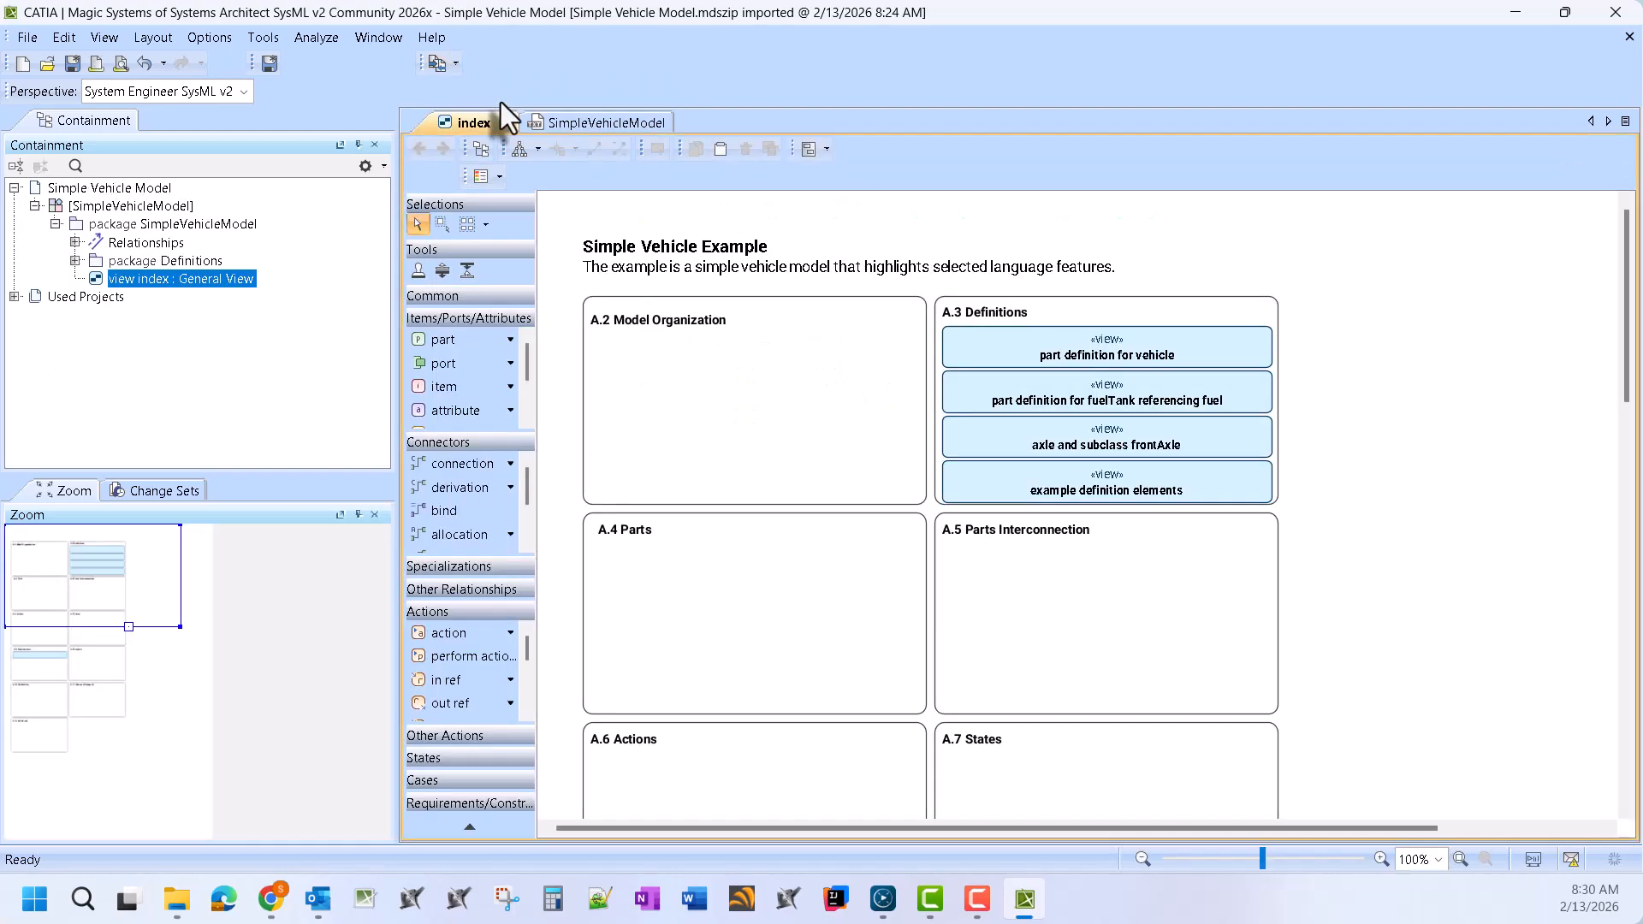
click(436, 39)
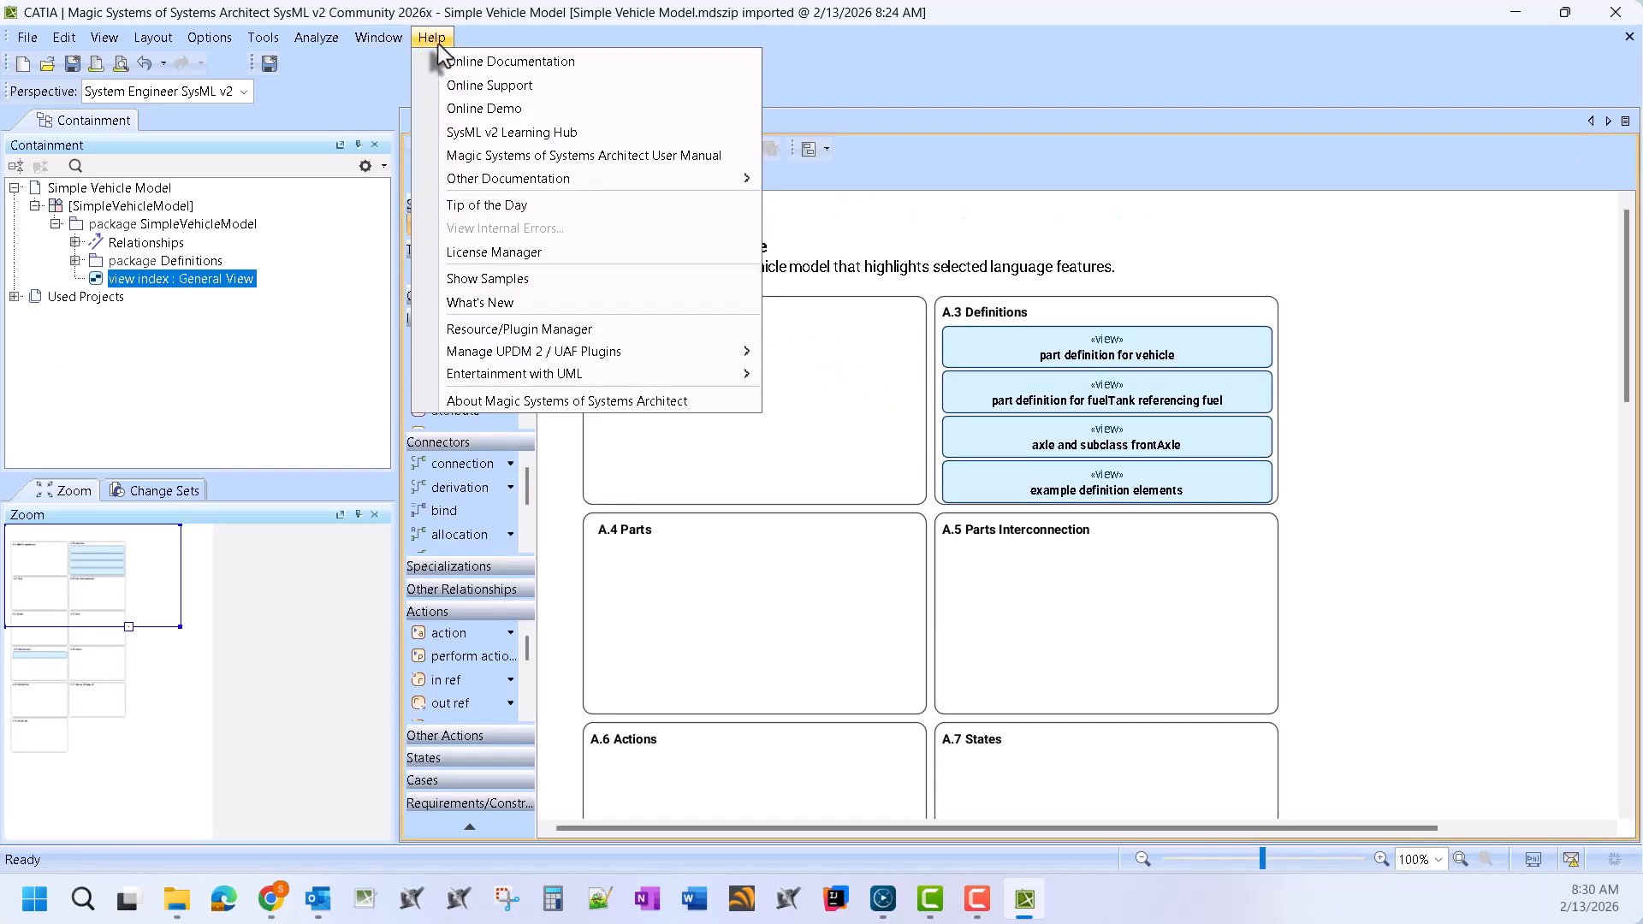
click(572, 277)
scroll(1322, 607, down, 15)
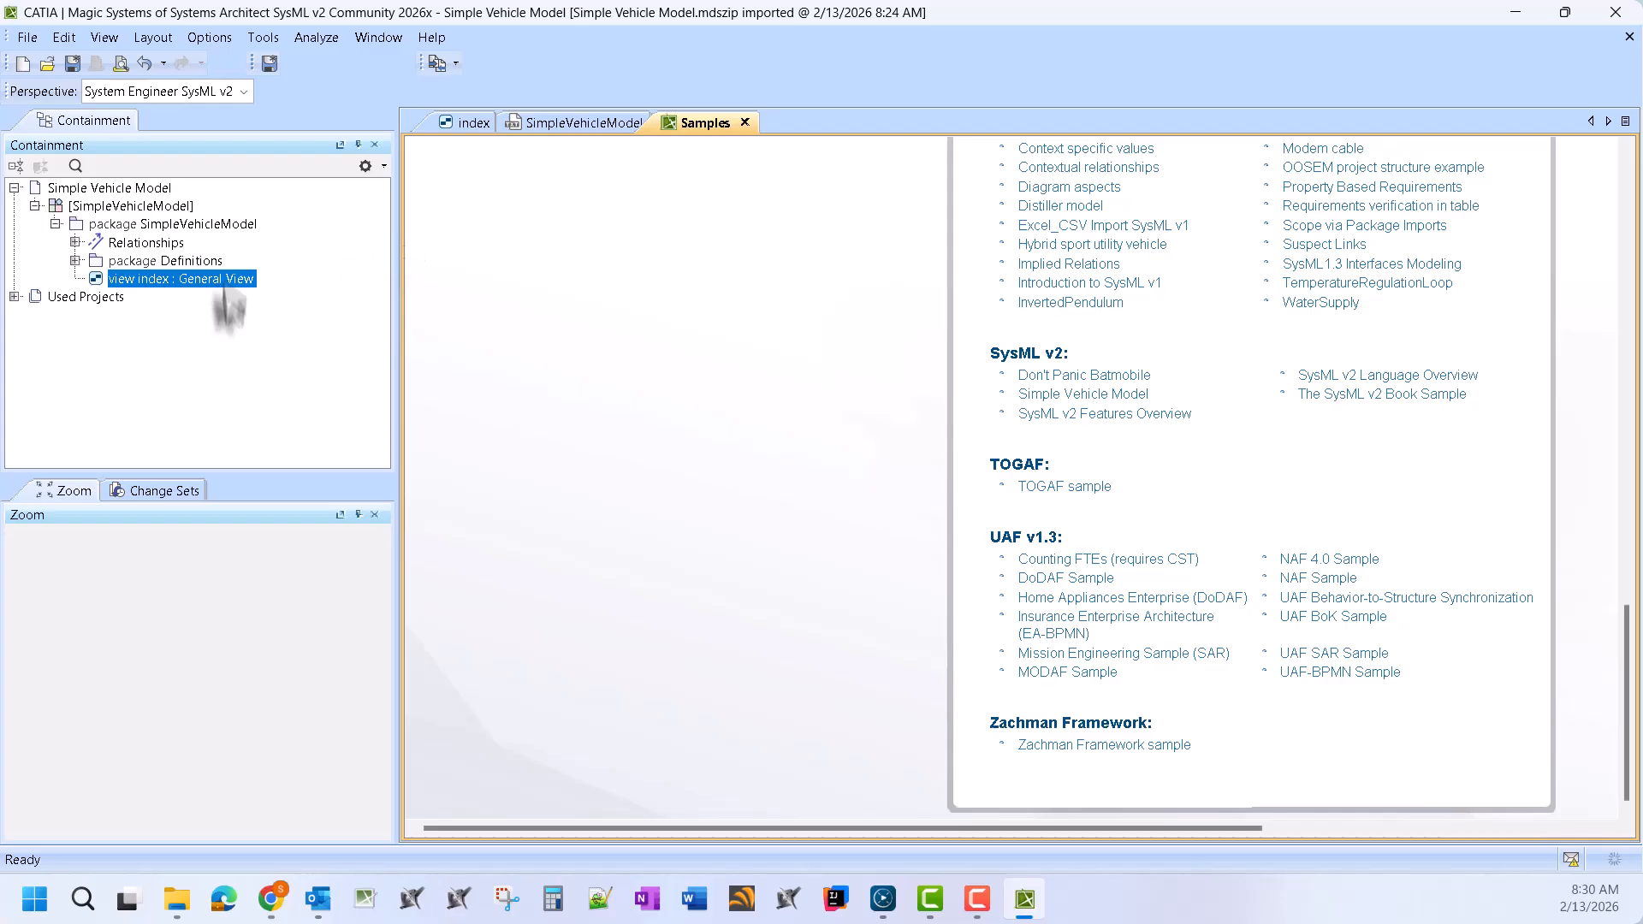
Undo 'Remove objects' to restore the deleted packages and dismiss the Community Mode notice
click(160, 65)
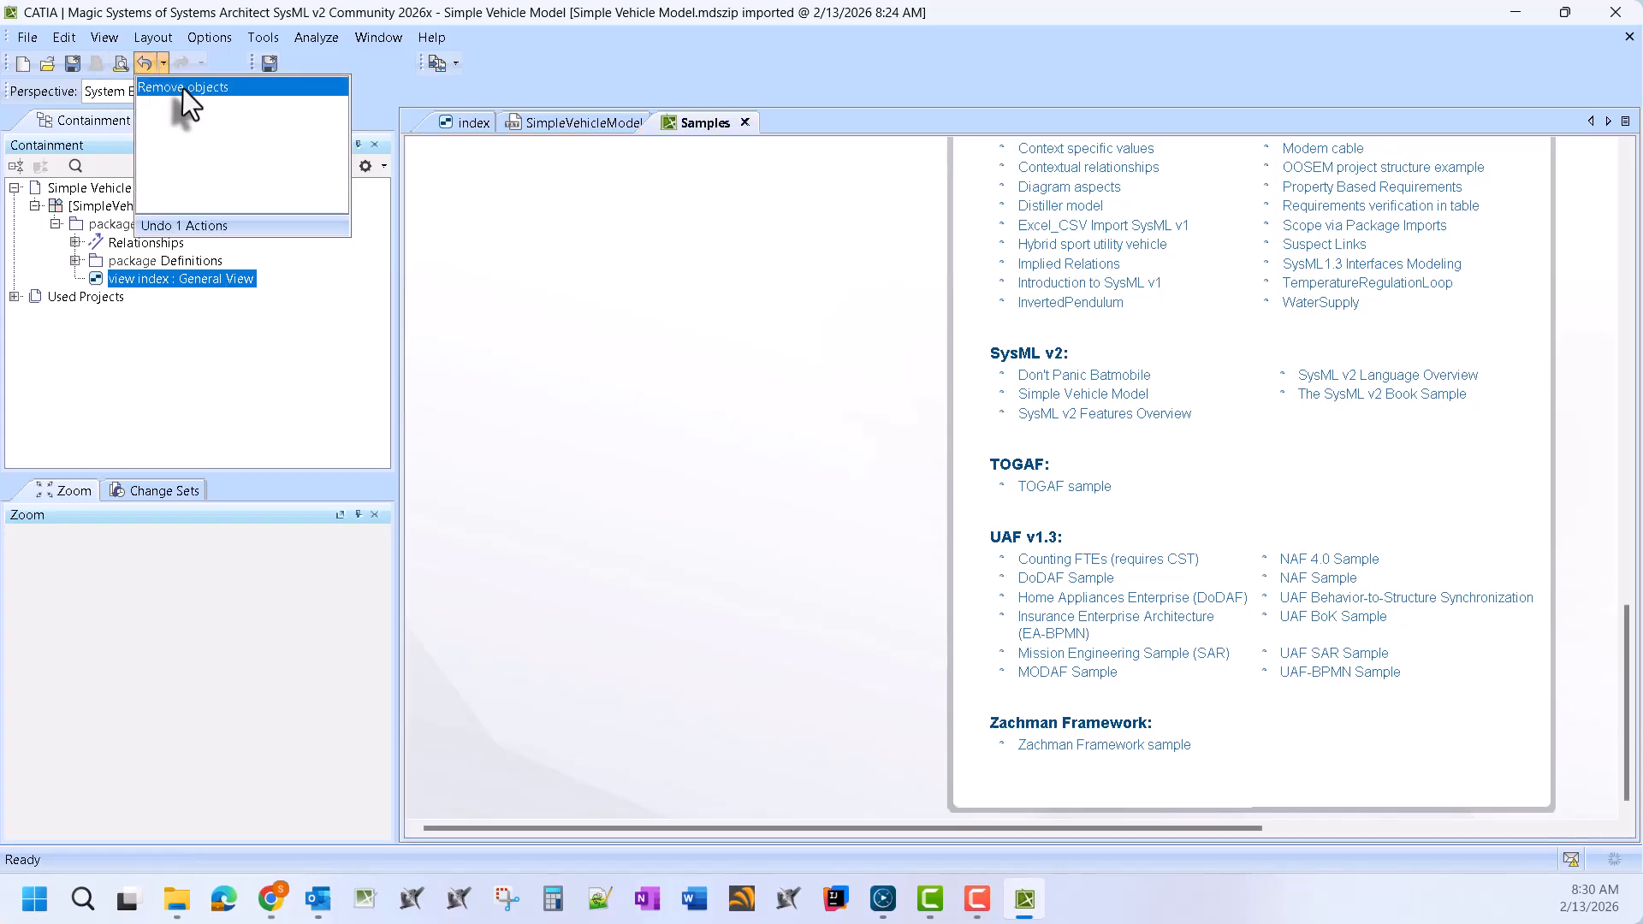
click(182, 85)
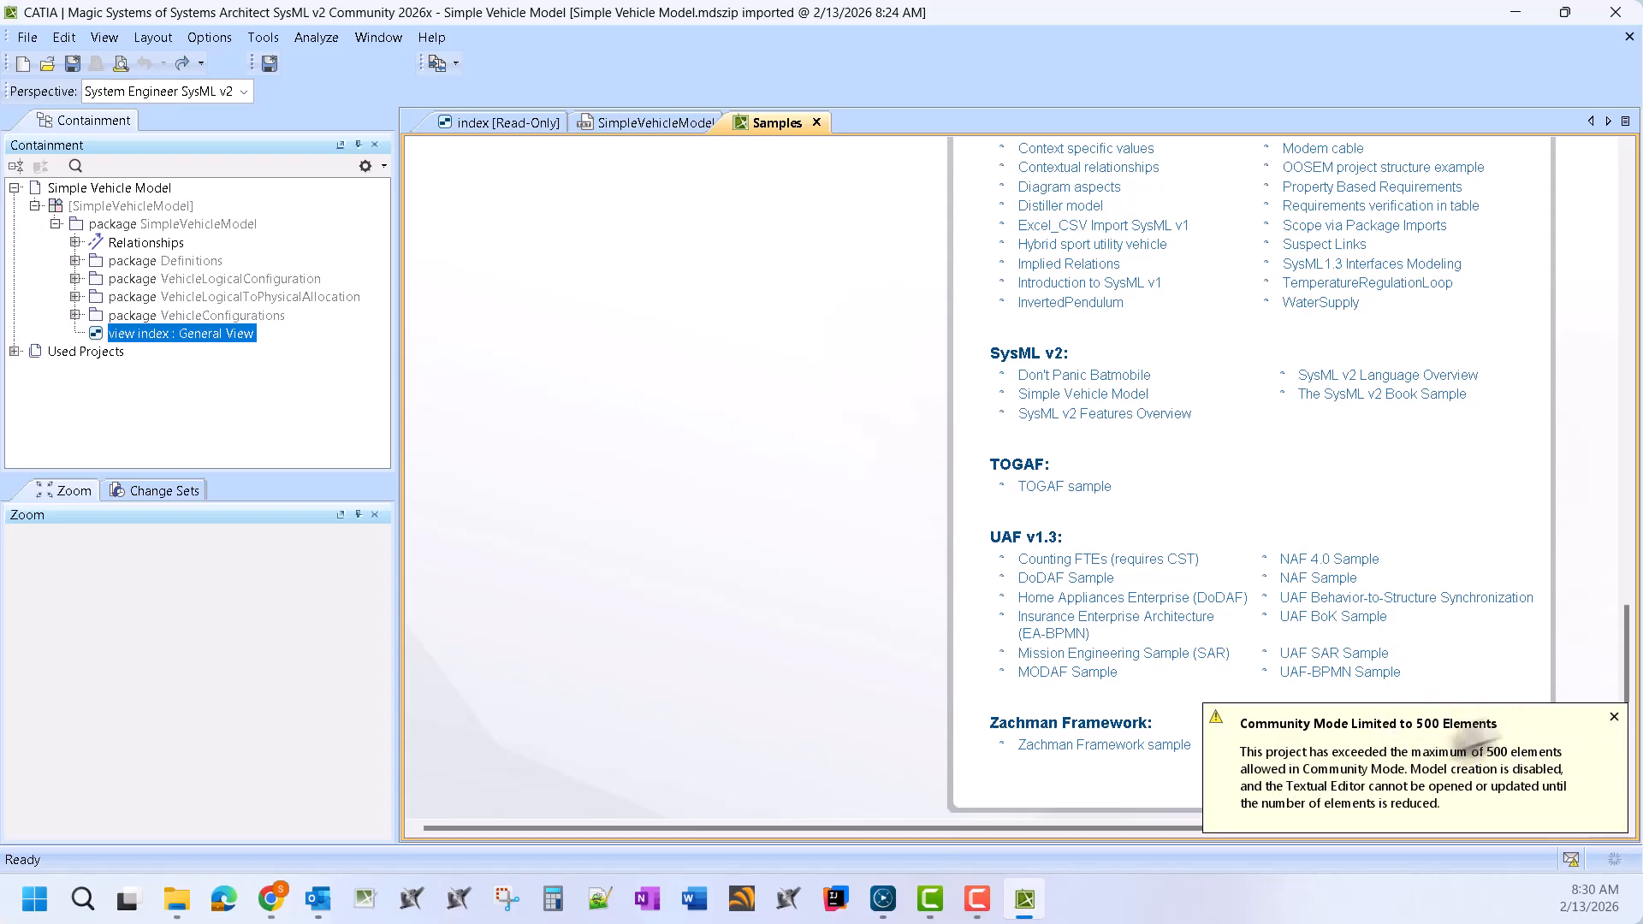
click(1613, 716)
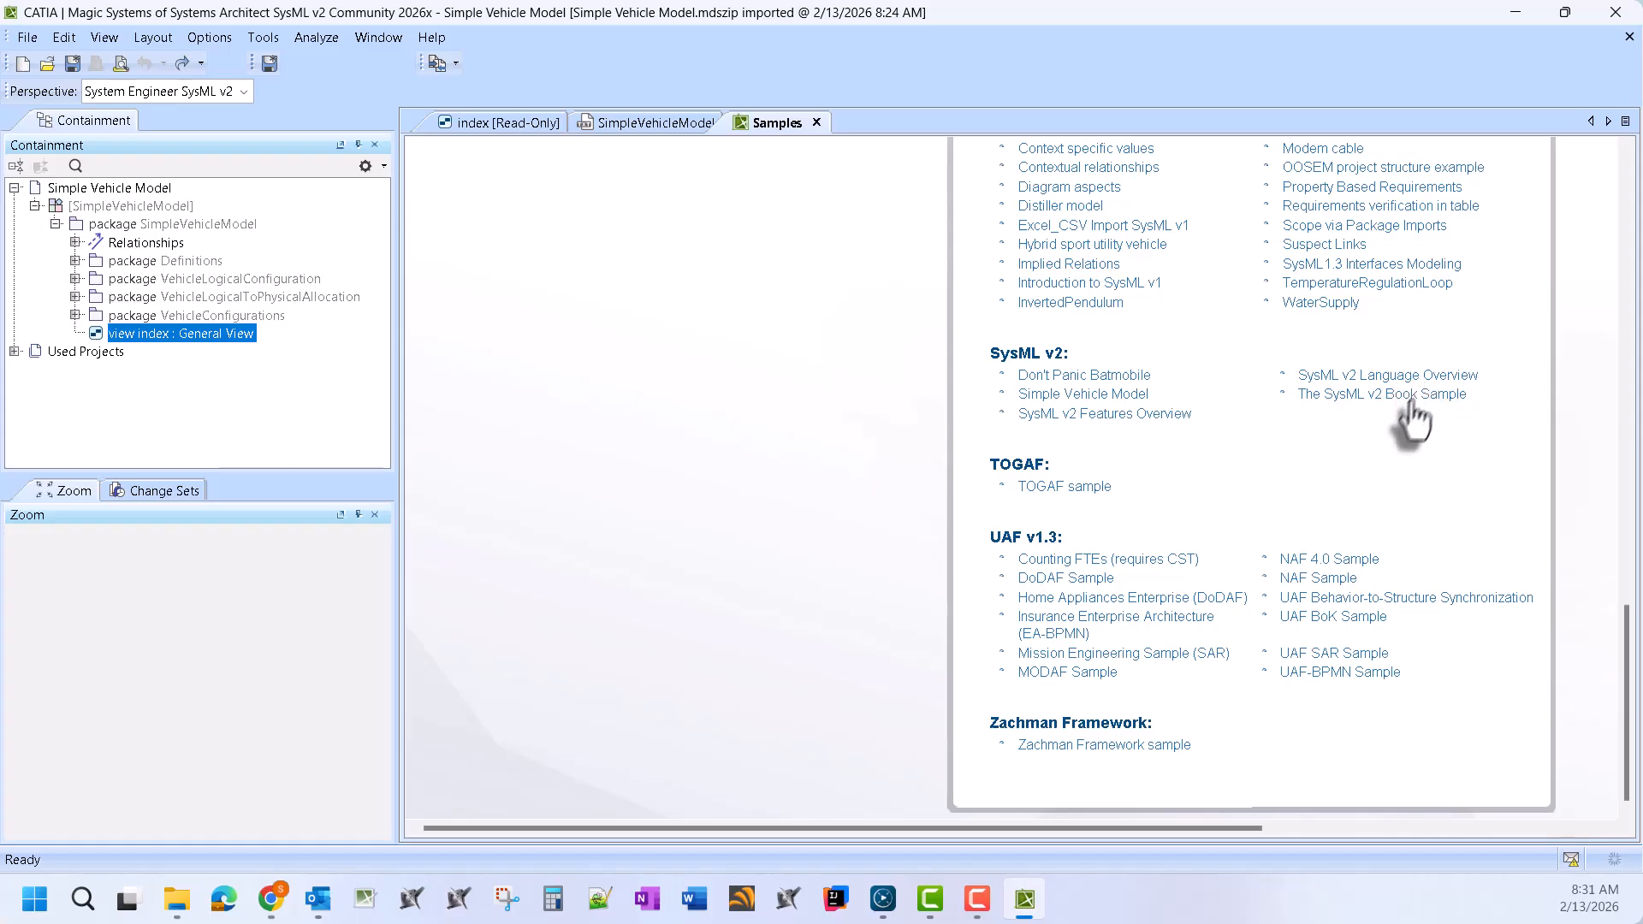
Import the SysML v2 Features Overview sample and open its creating style sheet view
click(1144, 420)
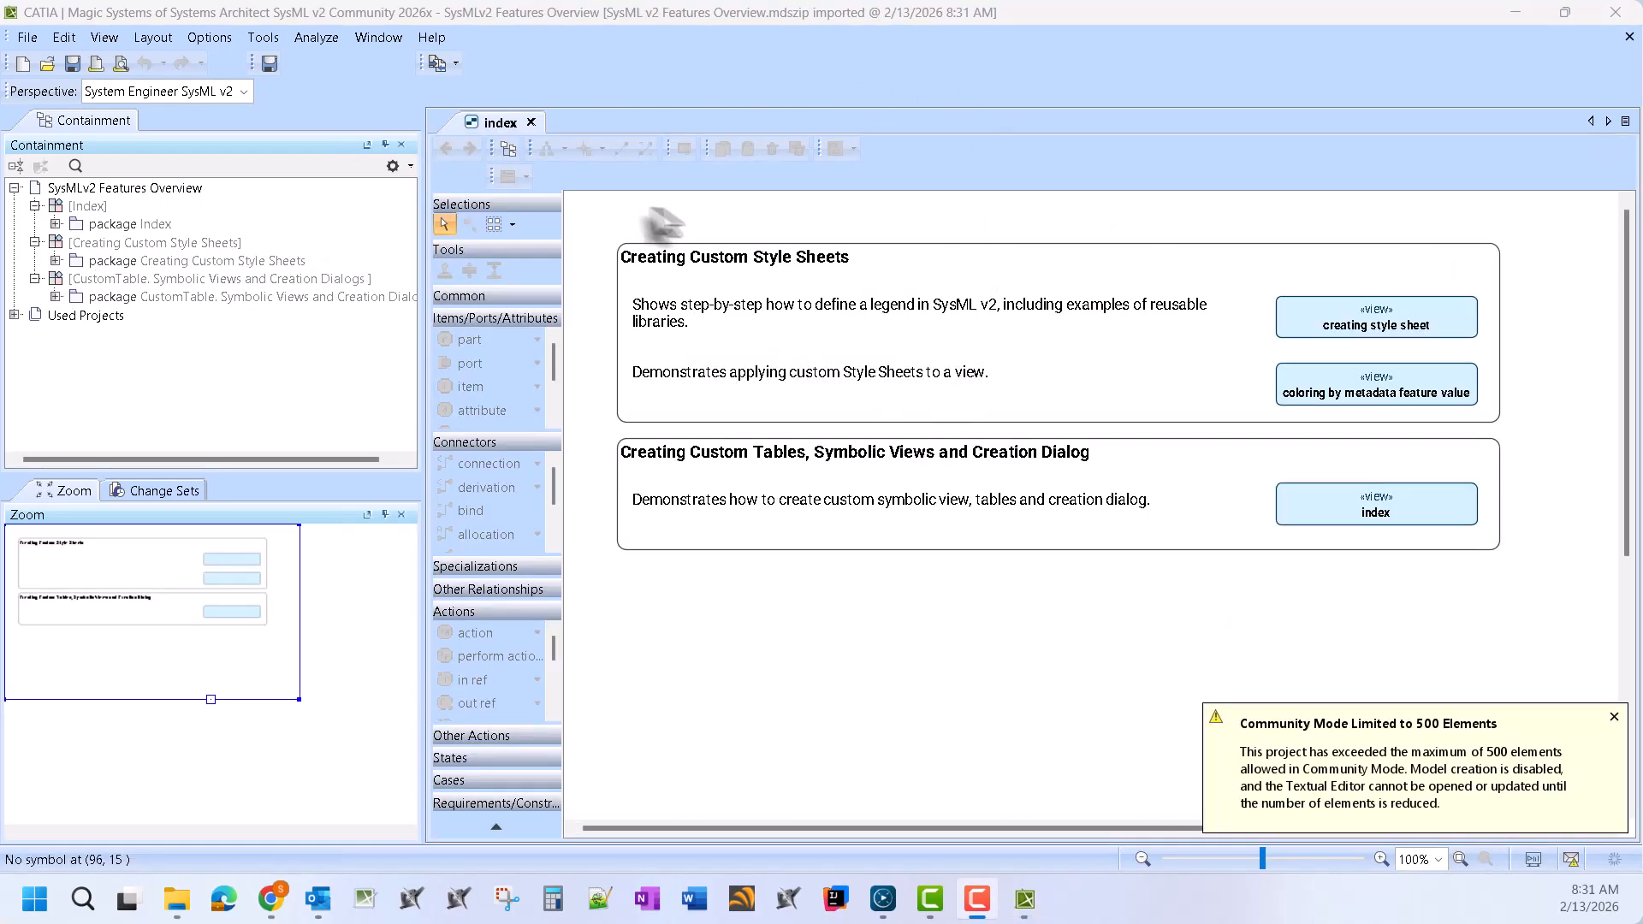
click(1343, 325)
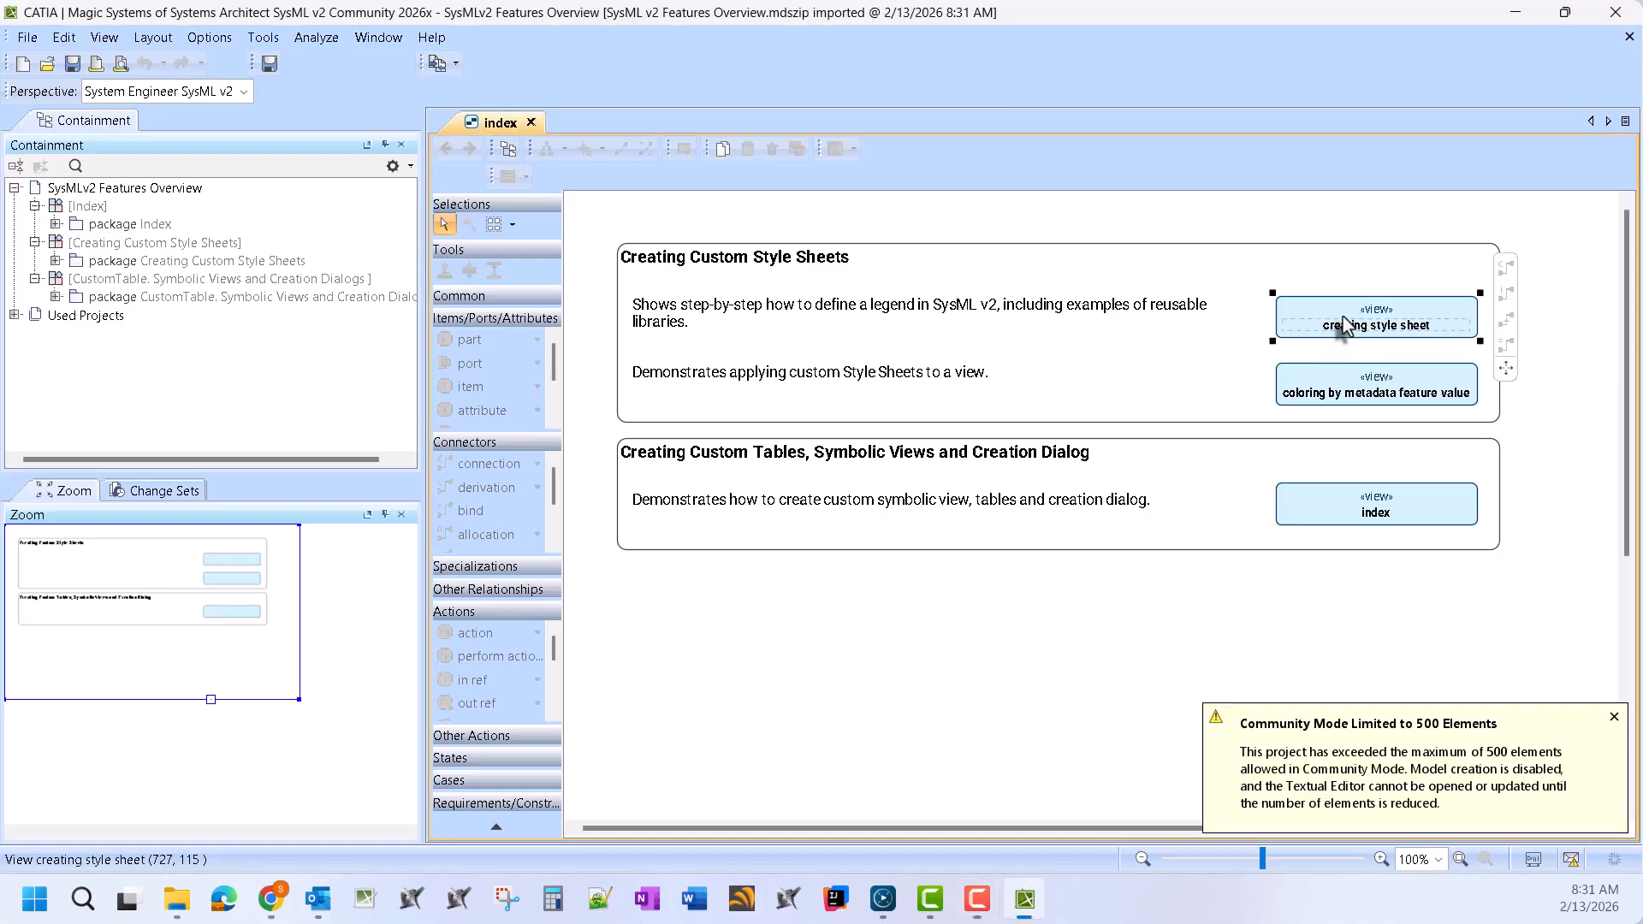
double_click(1343, 325)
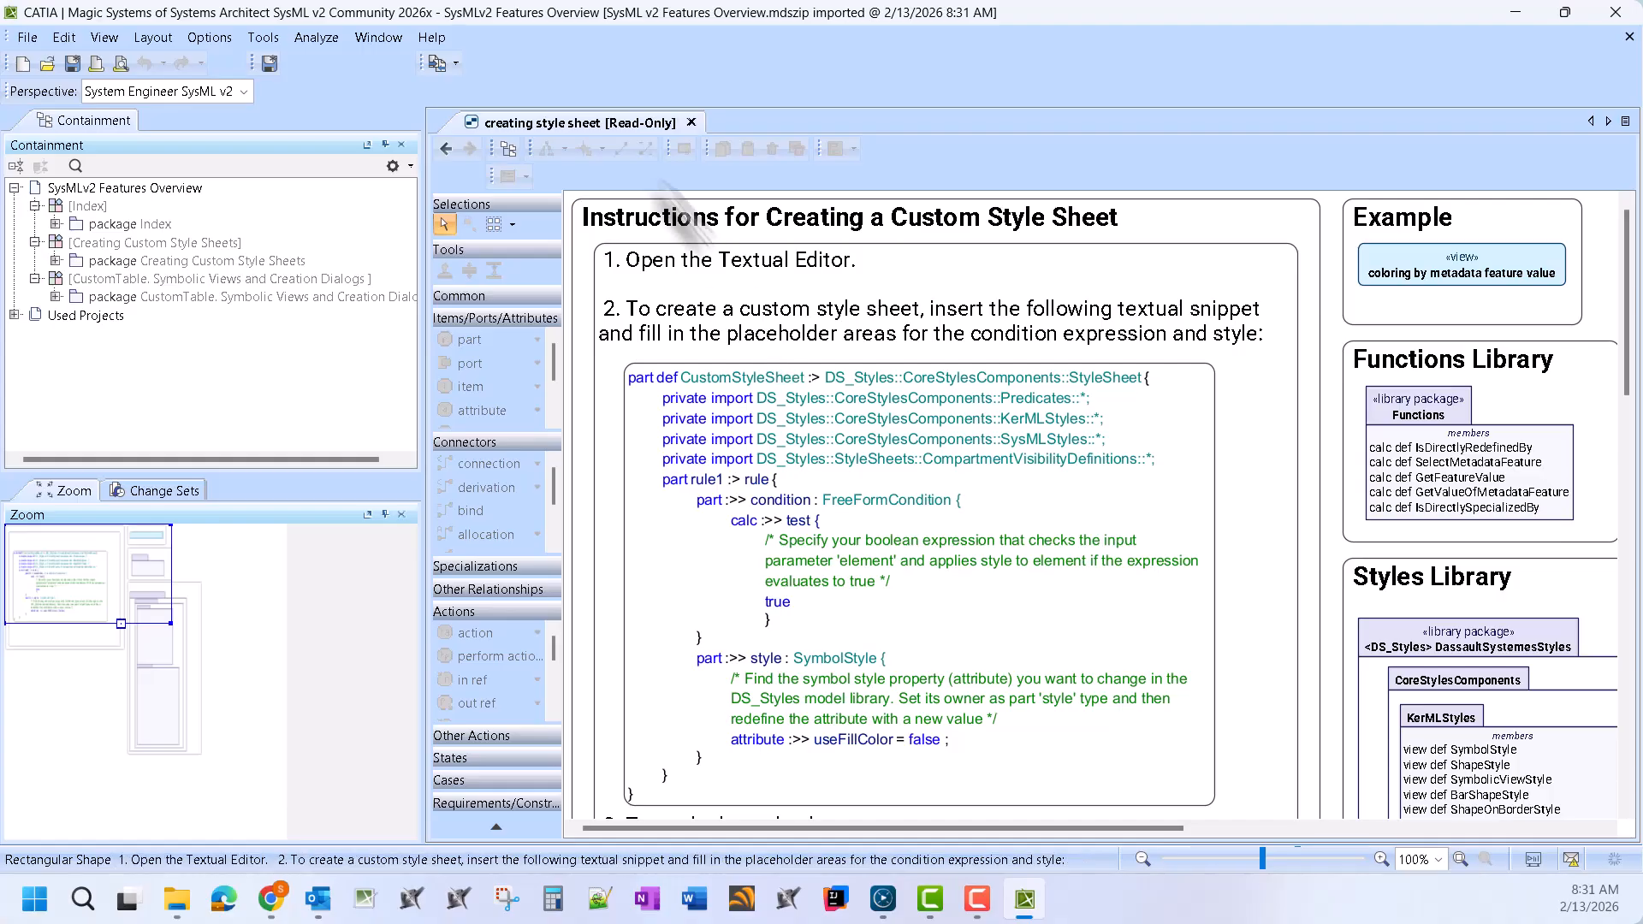
click(454, 63)
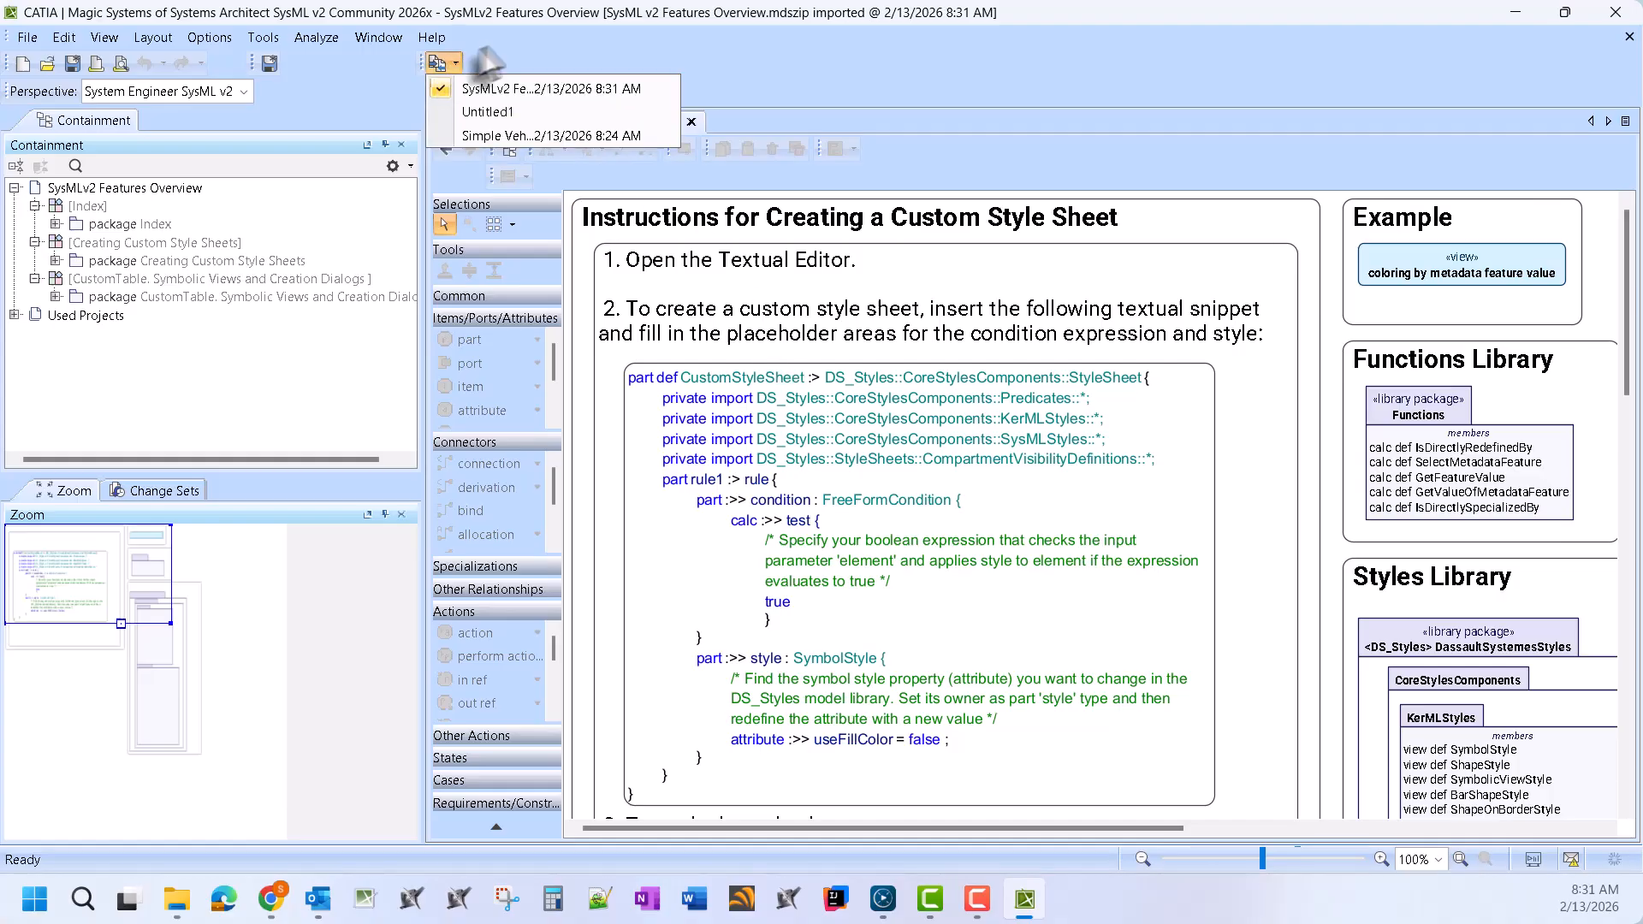
Import the SysML v2 Language Overview sample from Show Samples and dismiss the Community Mode notice
click(431, 36)
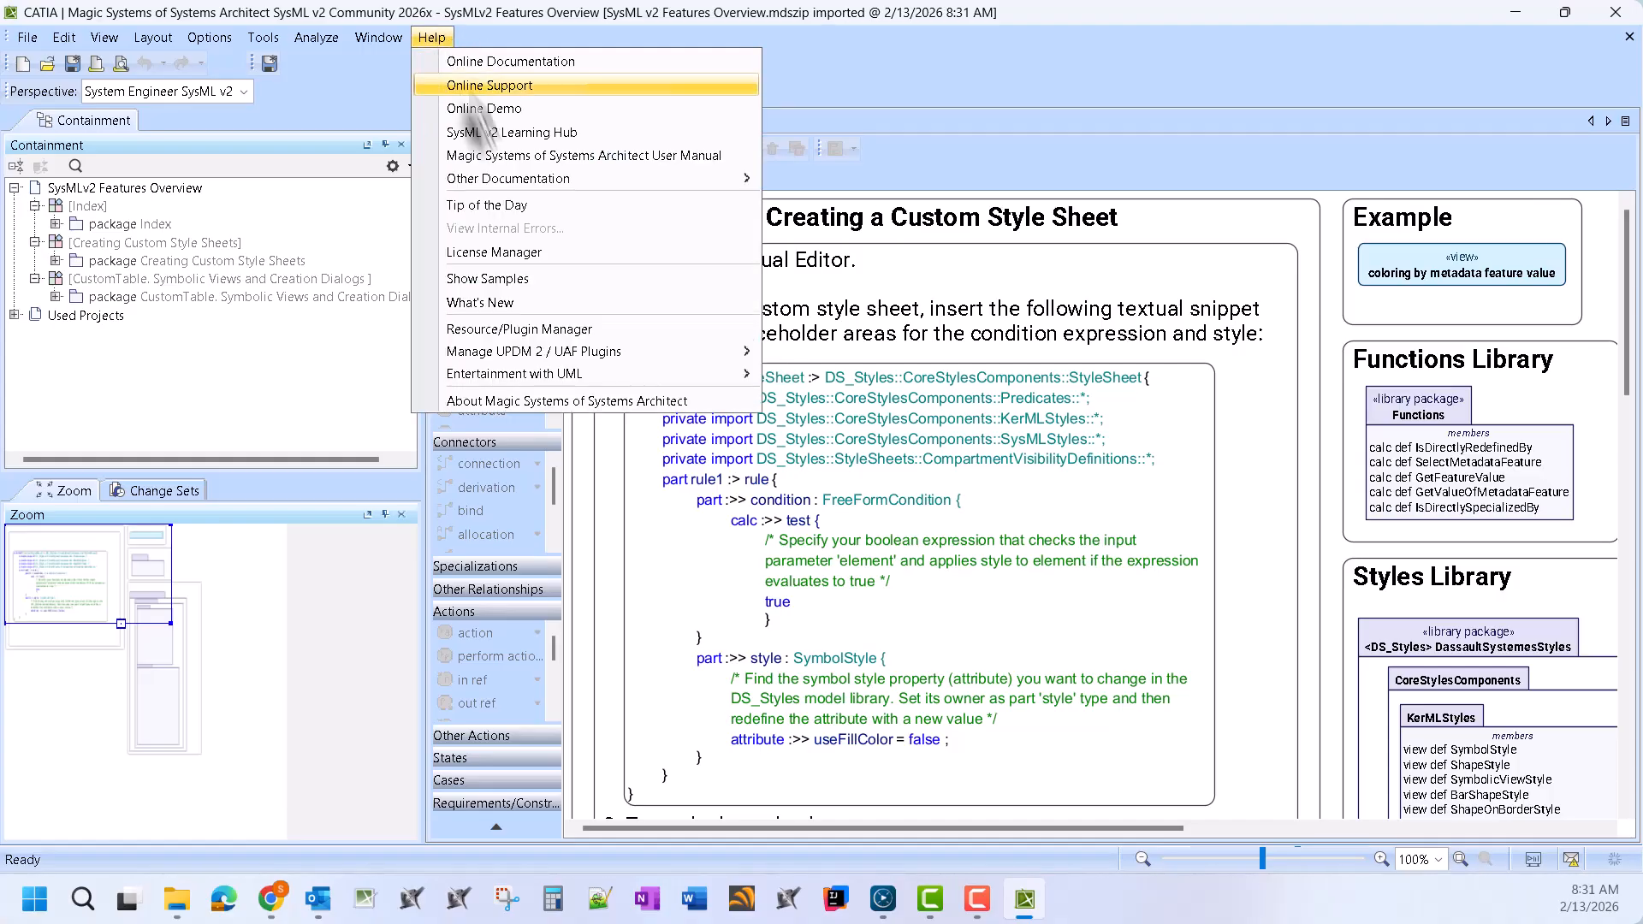
click(542, 279)
scroll(1425, 599, down, 15)
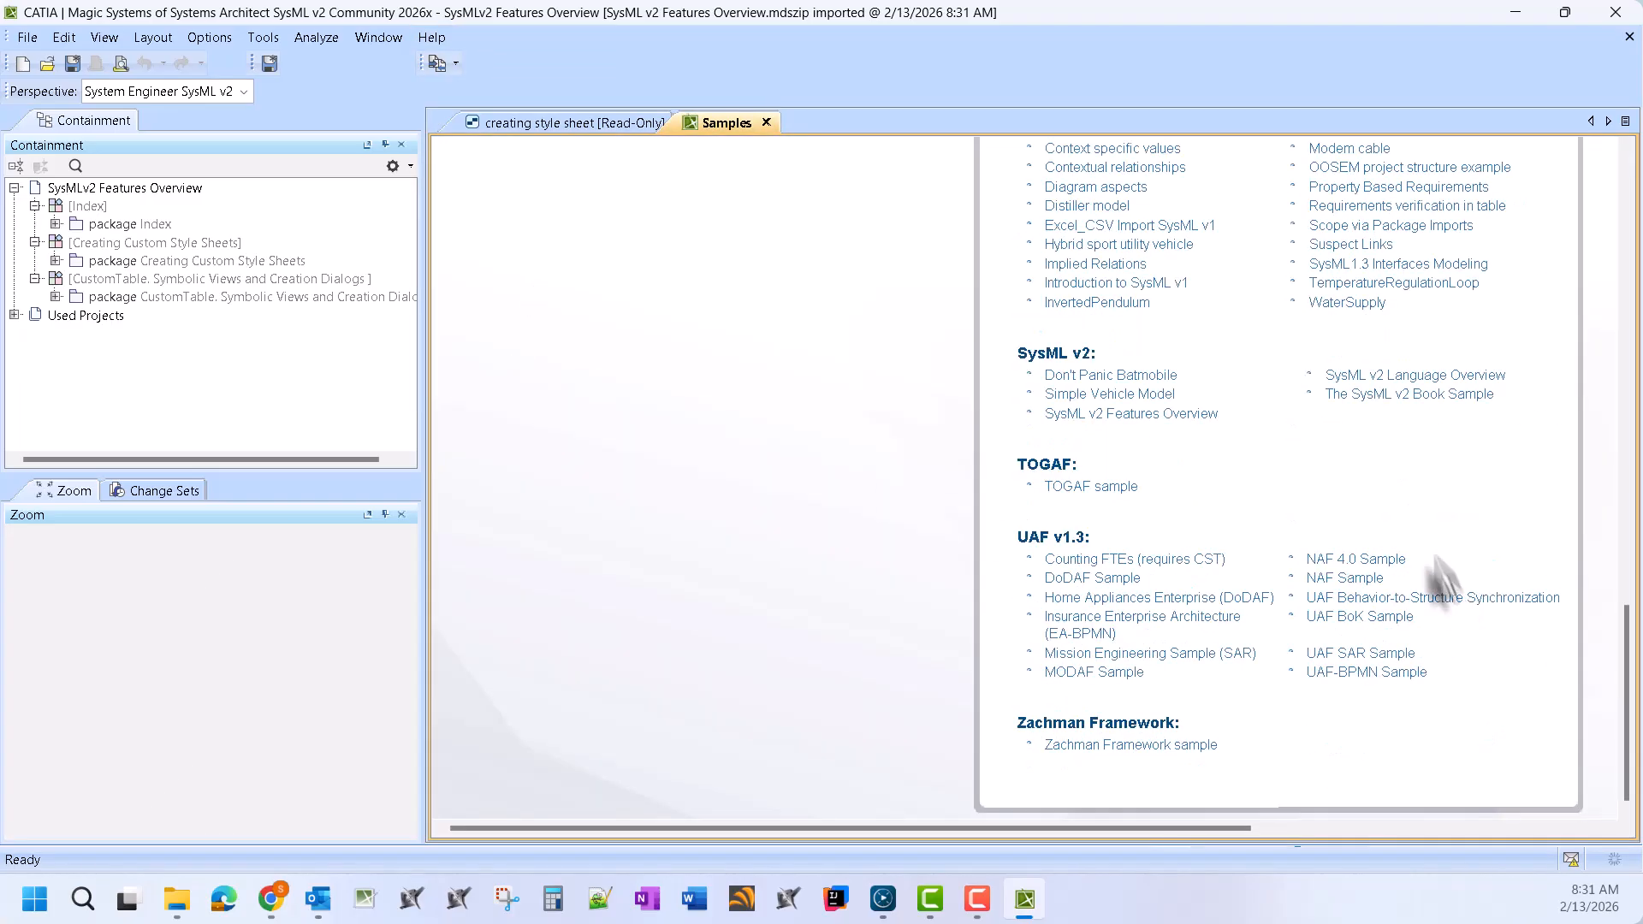
click(1466, 387)
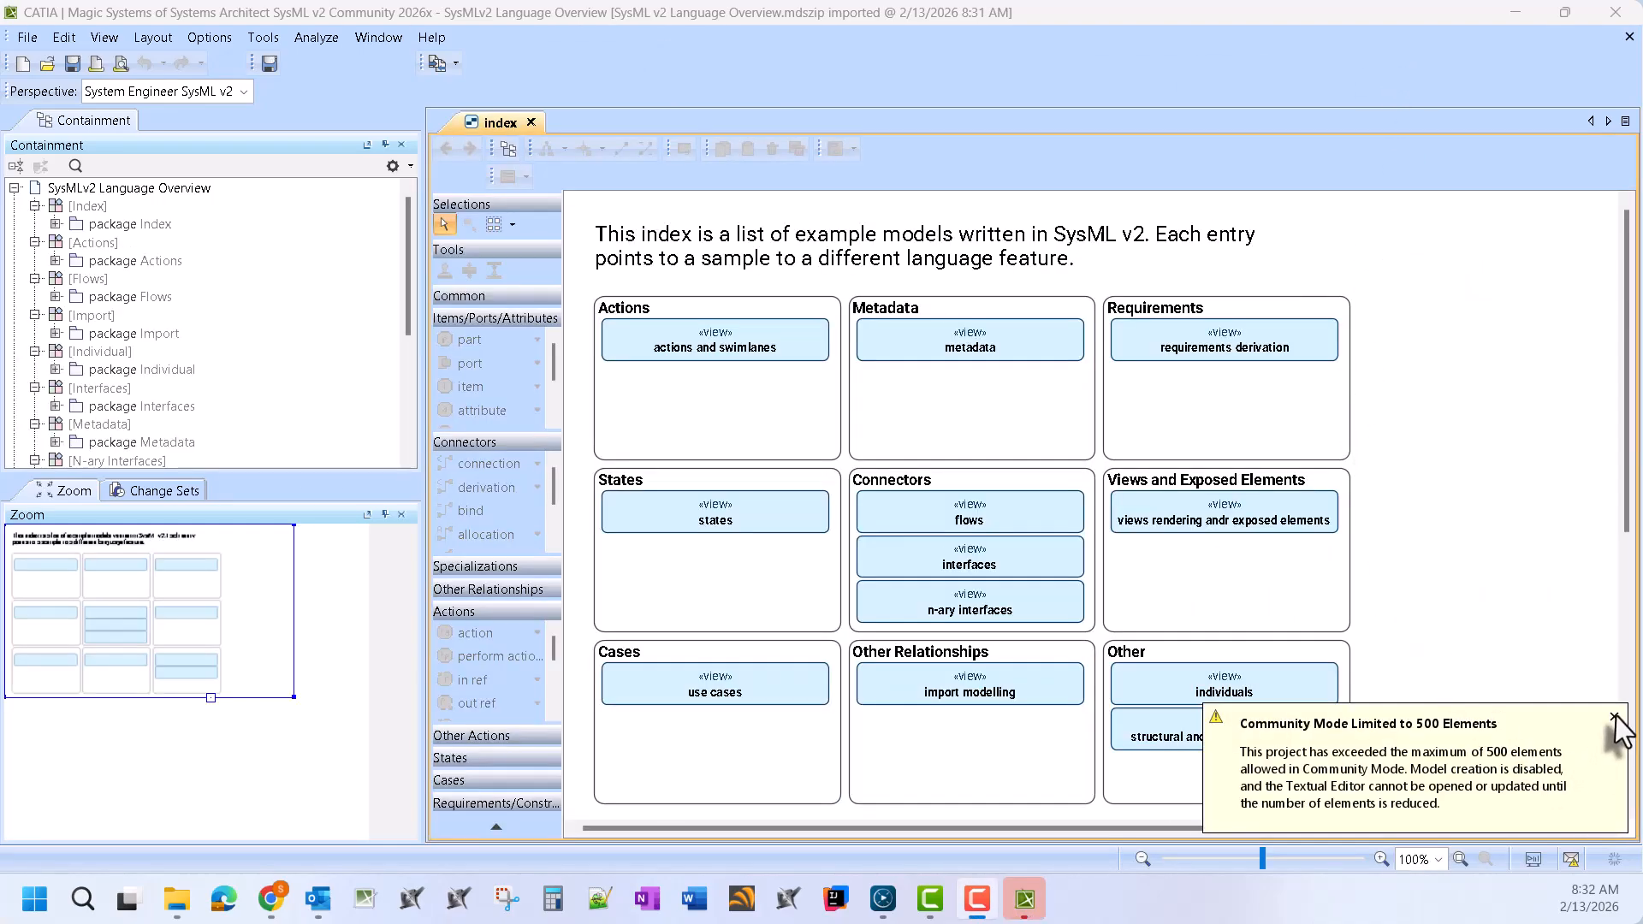
click(1614, 717)
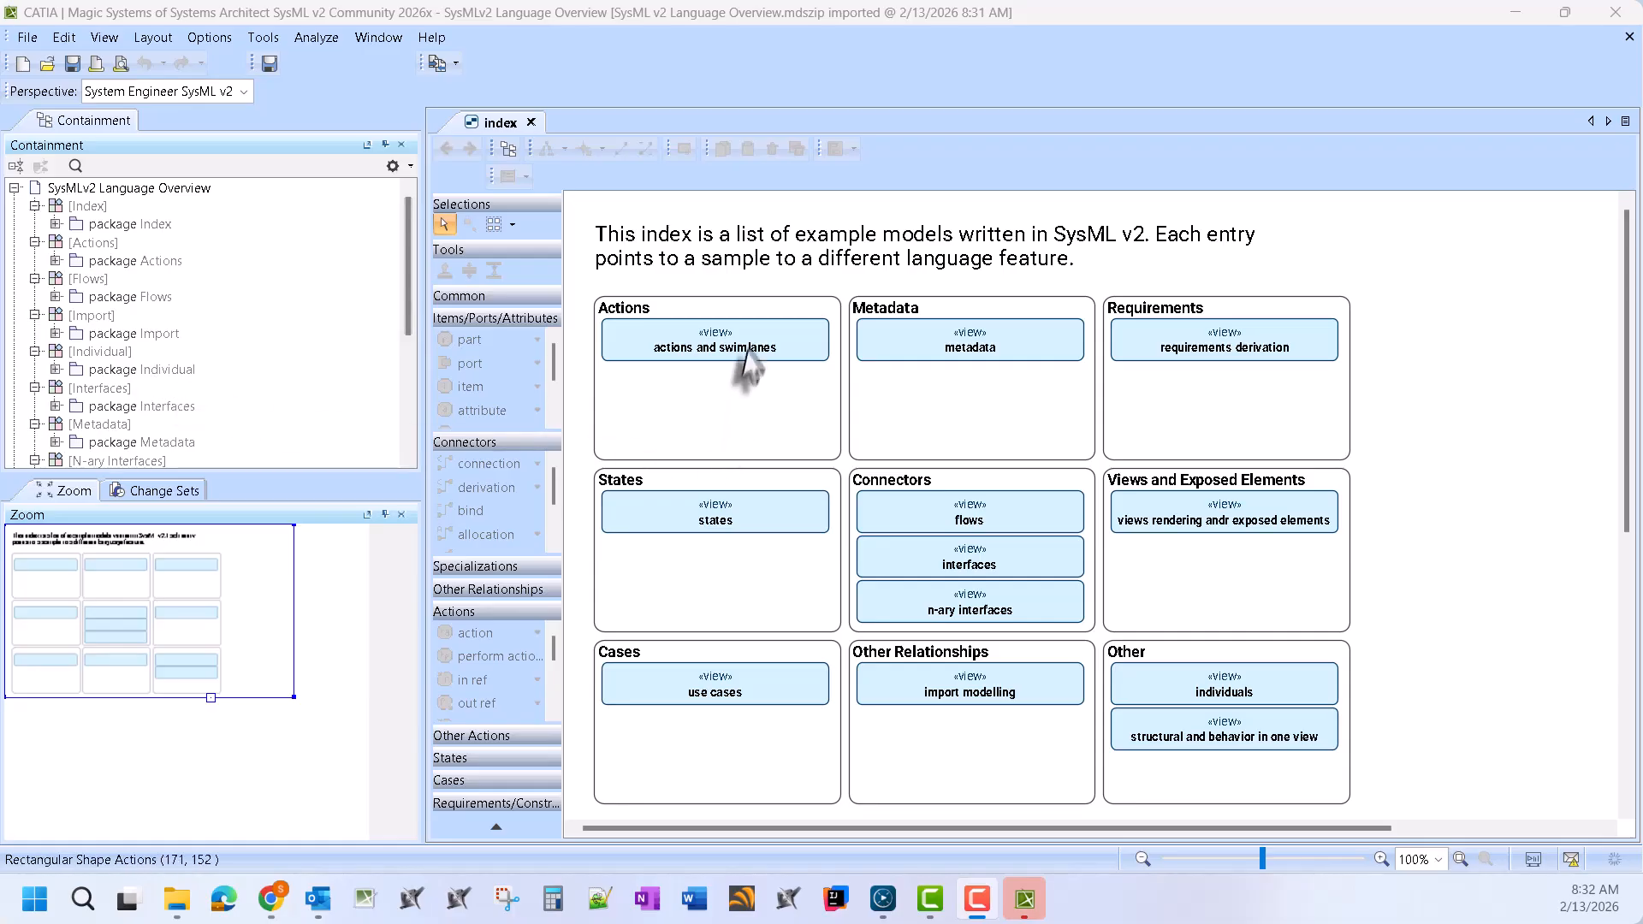
Browse the actions and swimlanes view and the drone in any mission diagram, then return to the index
scroll(774, 419, down, 1)
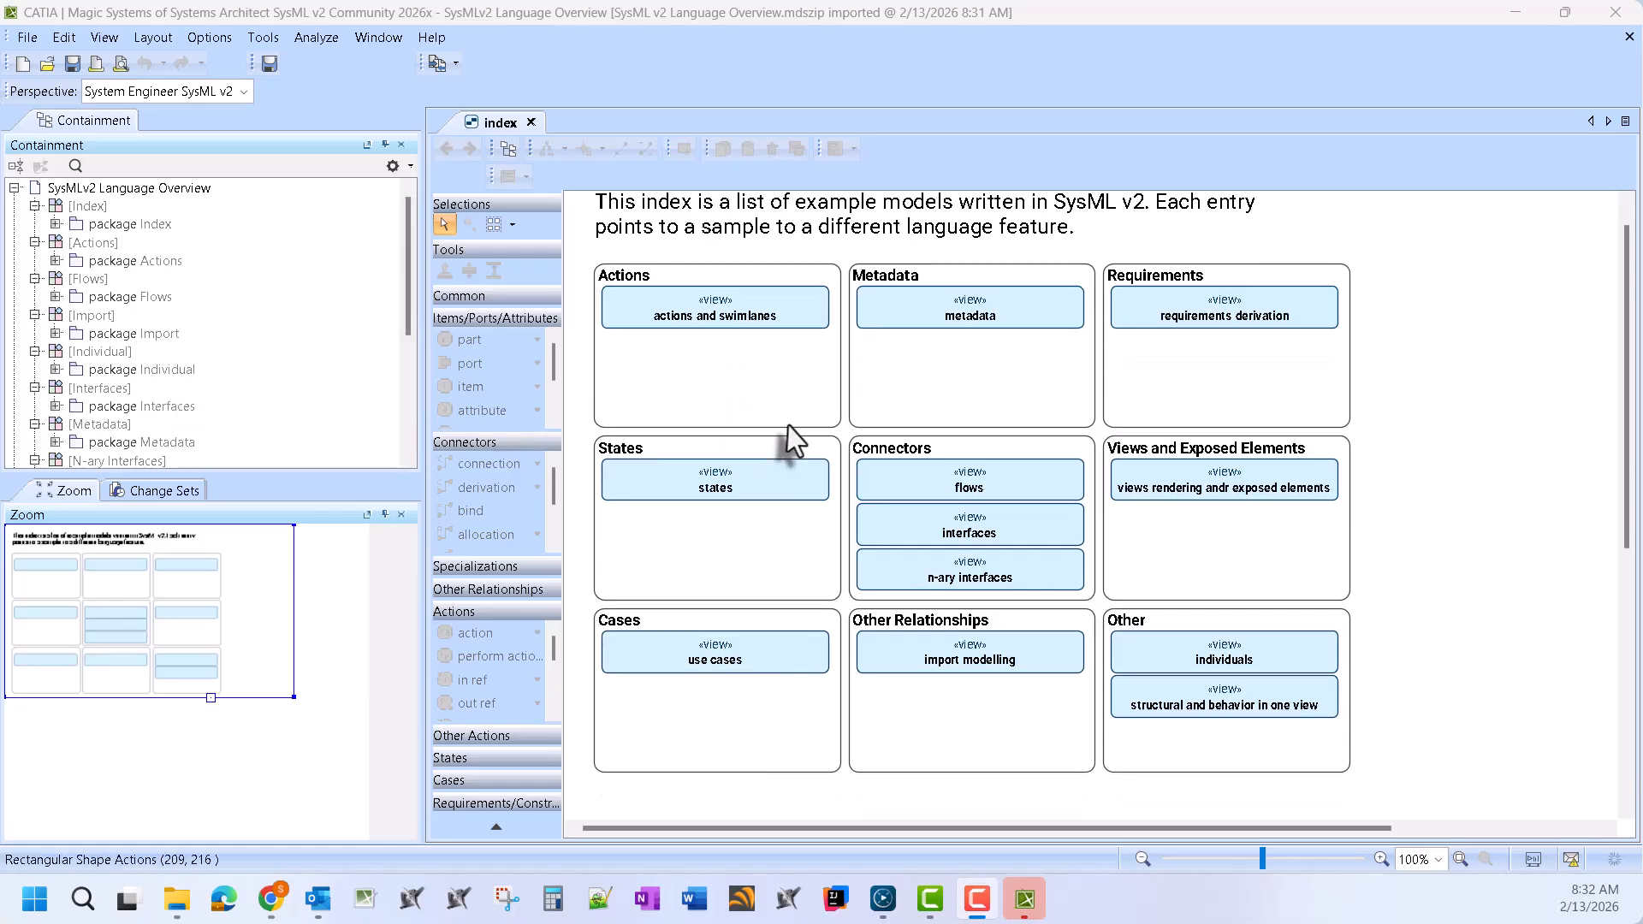
double_click(752, 308)
scroll(1095, 462, down, 2)
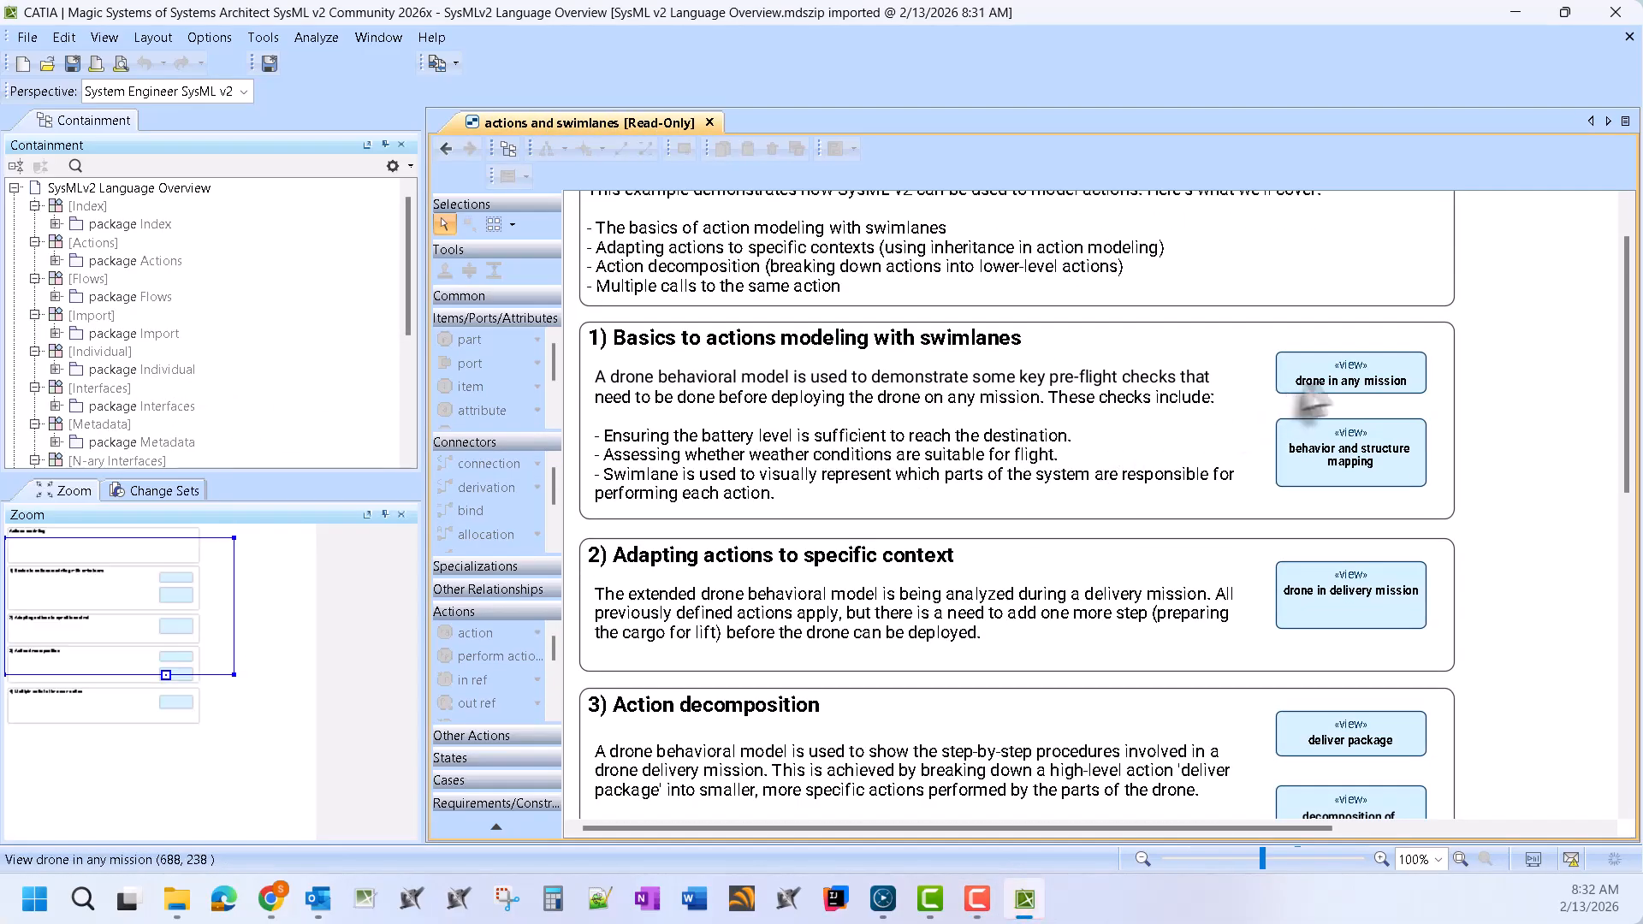
double_click(1366, 385)
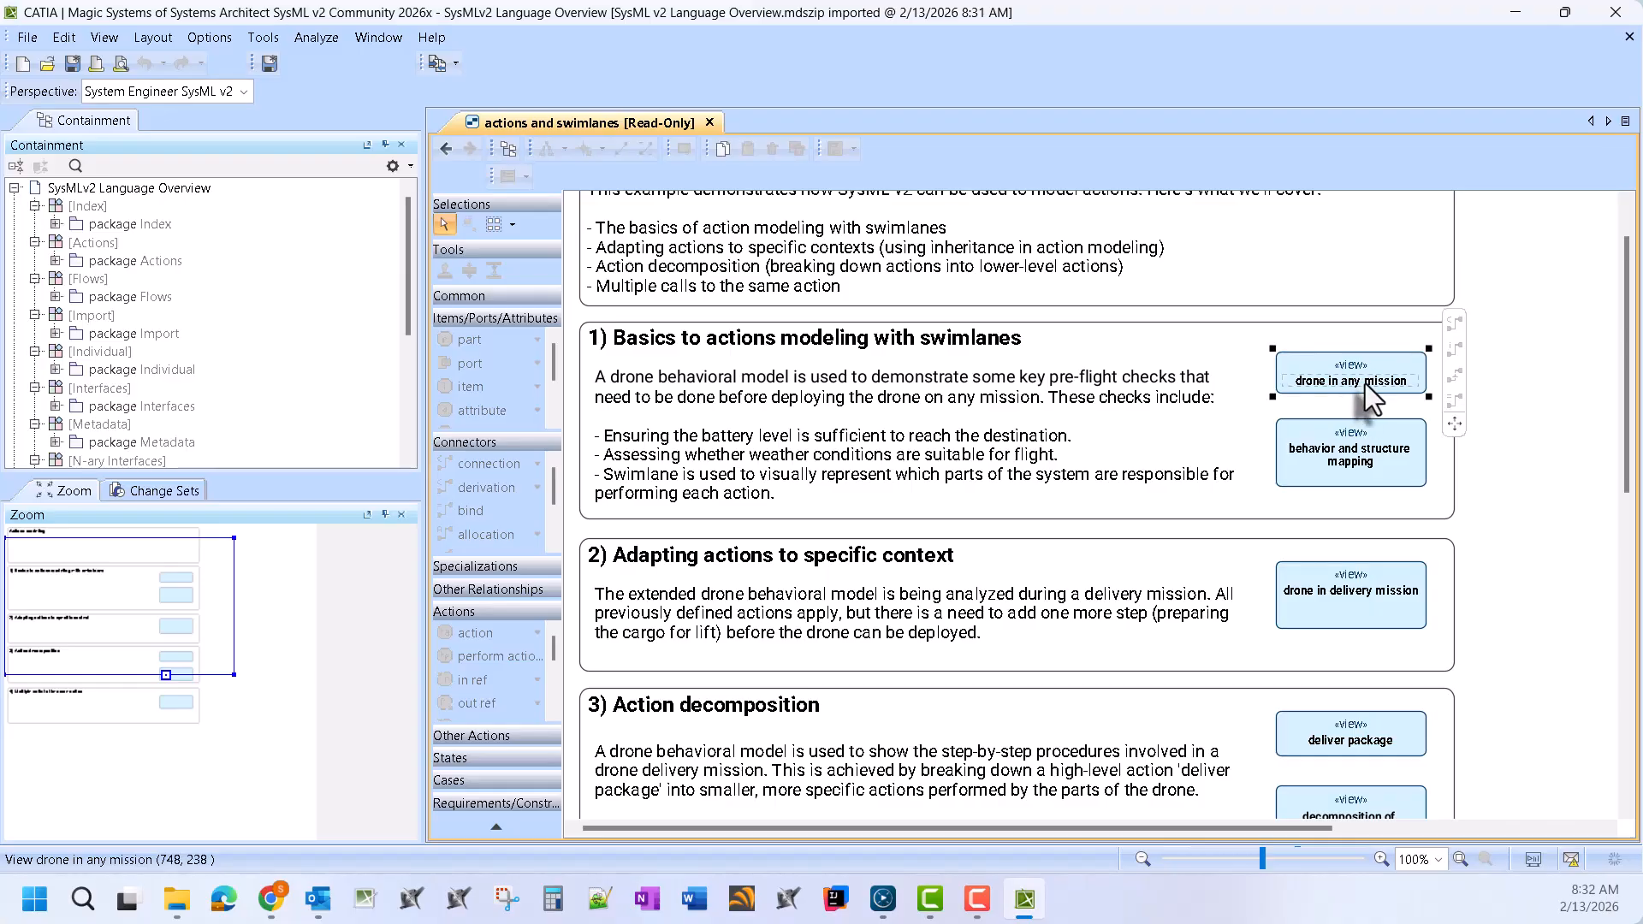
scroll(1232, 496, down, 5)
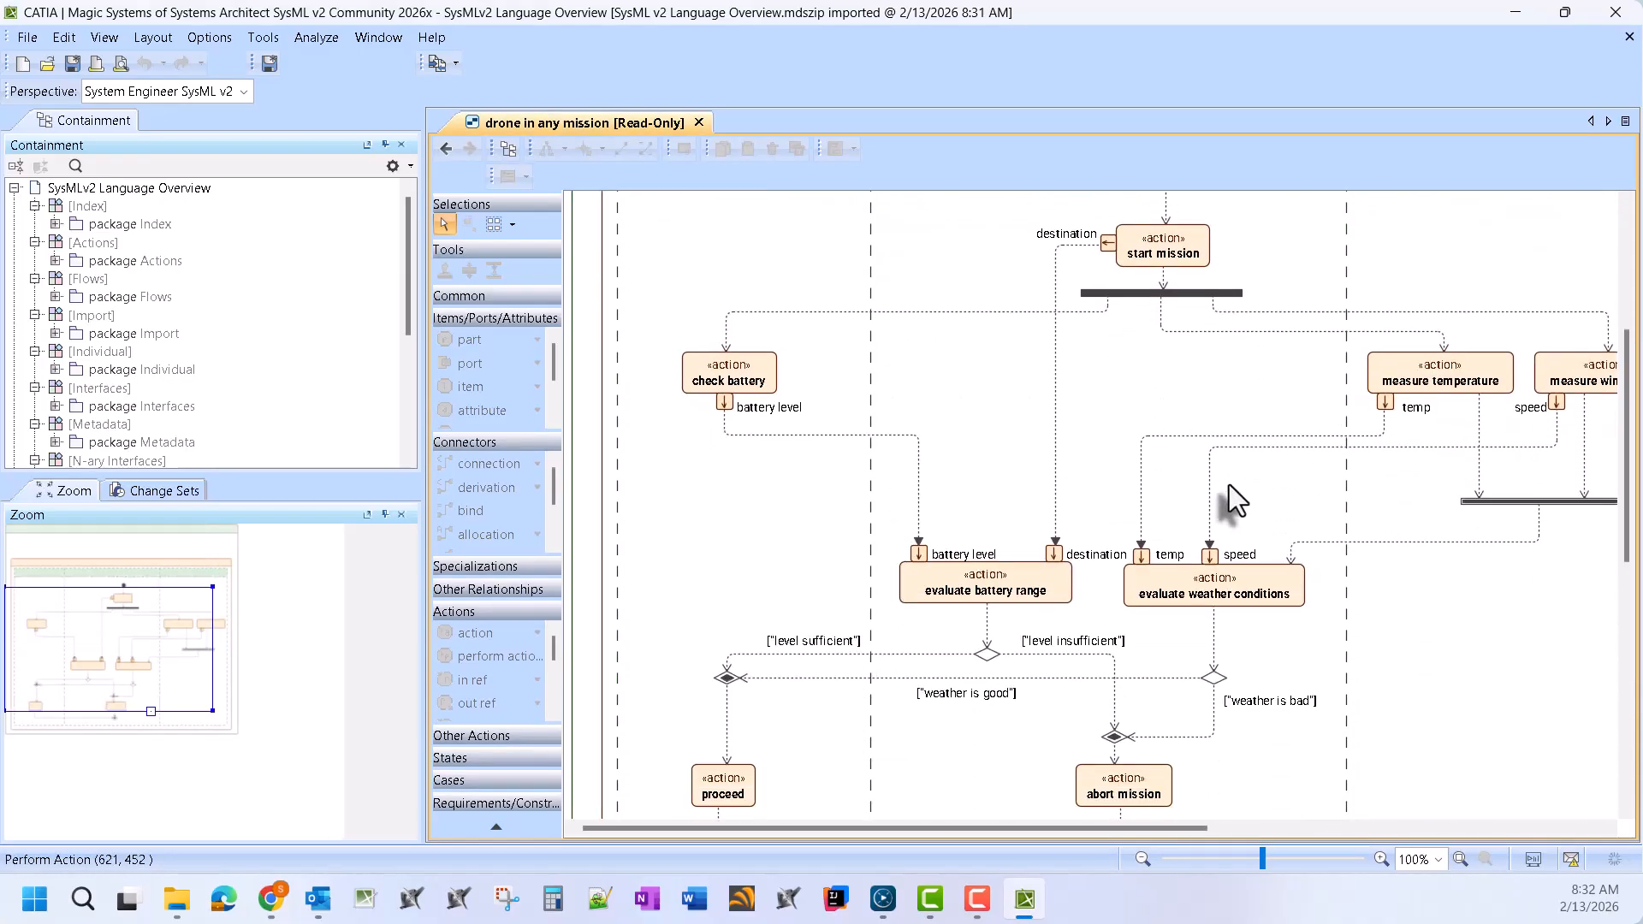
click(446, 149)
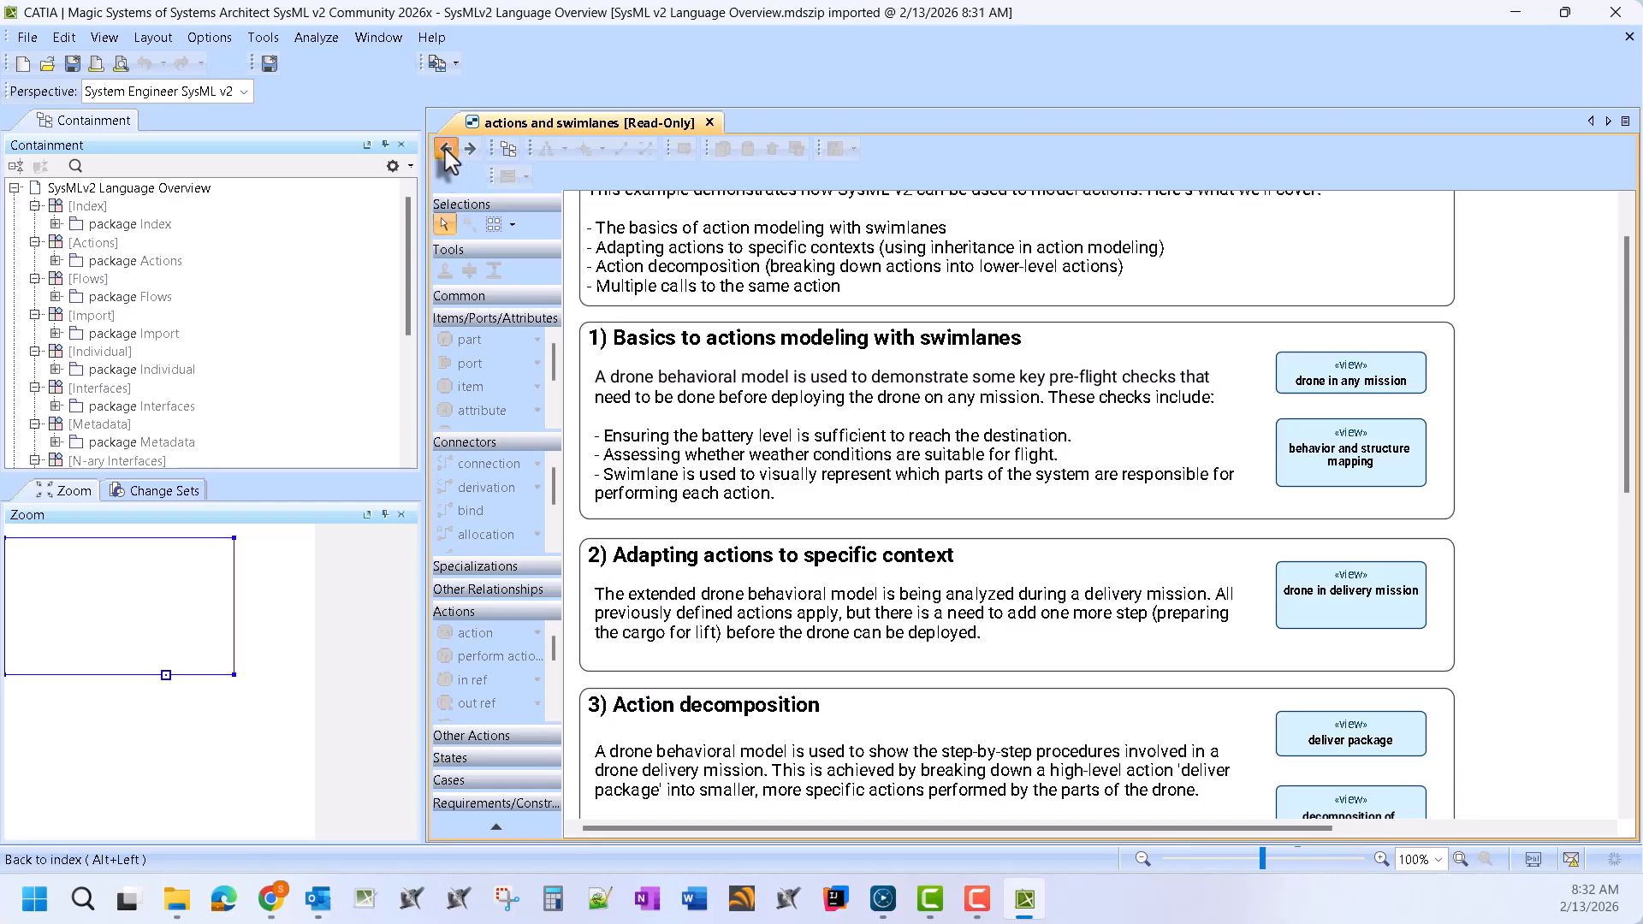
click(446, 149)
Open the flows view and interconnectivity of vehicle diagram, then go back to the index
double_click(983, 515)
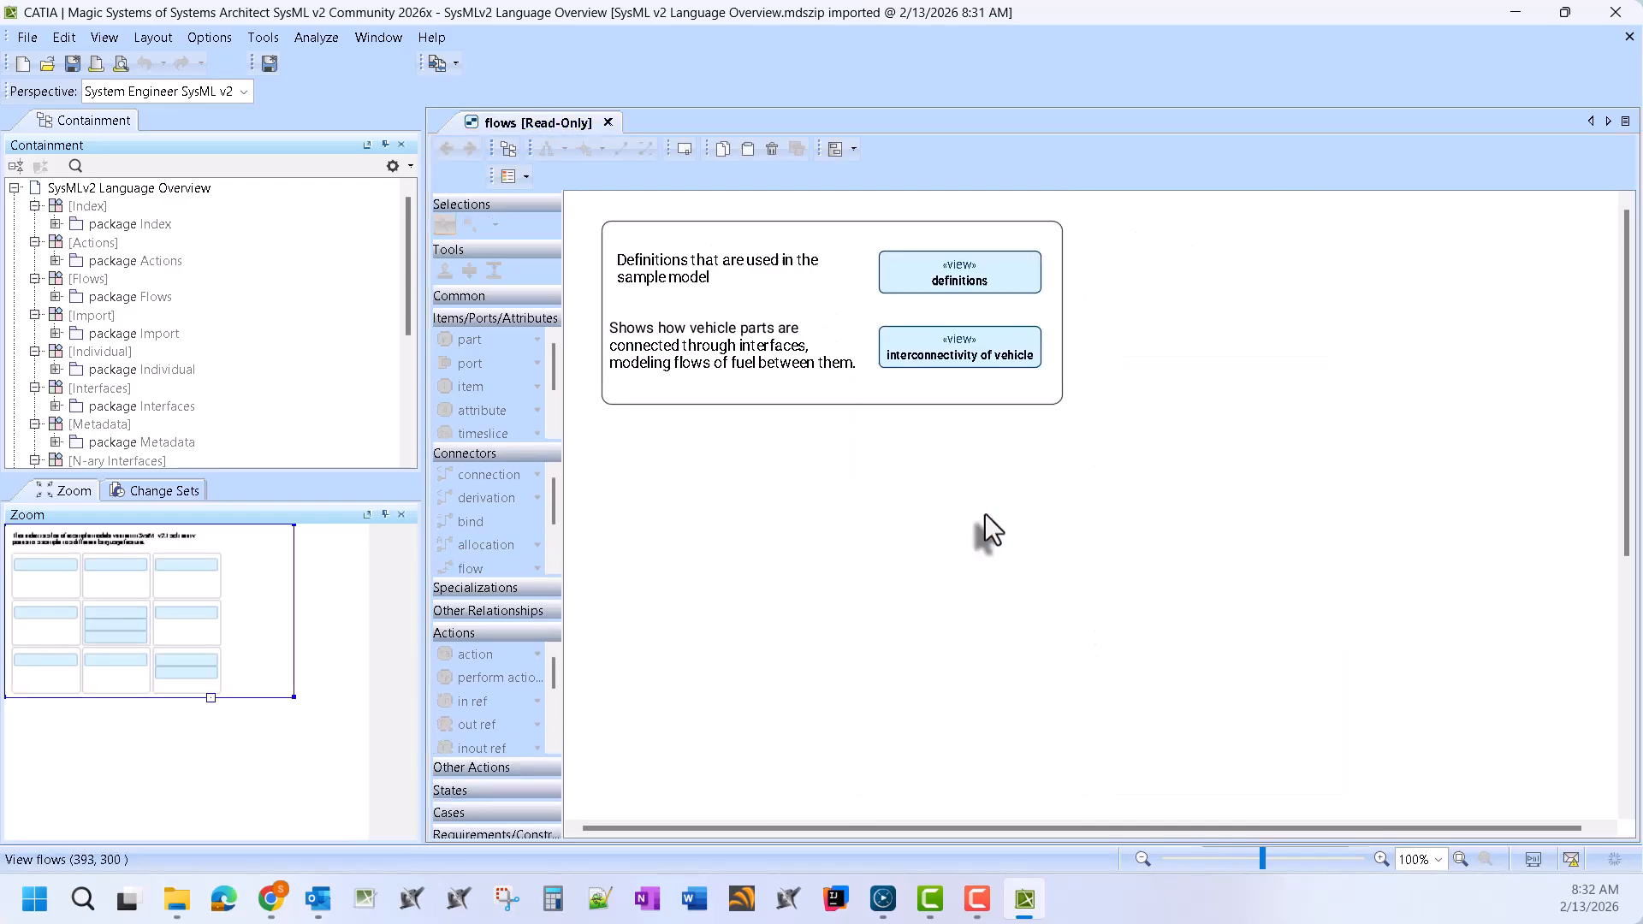
double_click(961, 356)
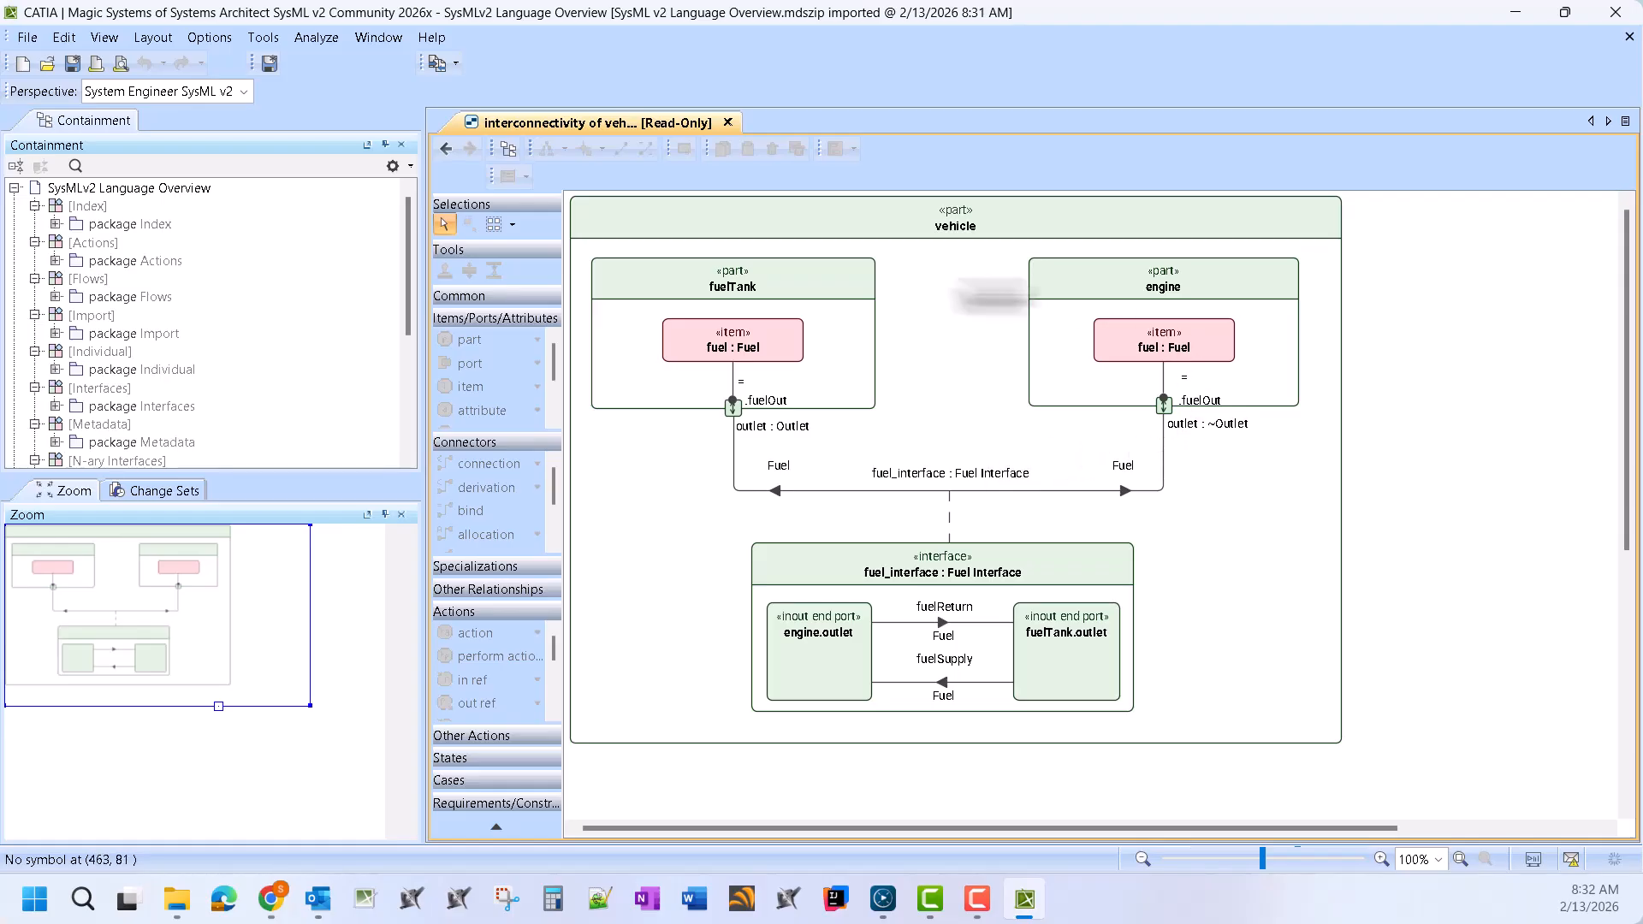
click(444, 151)
click(444, 152)
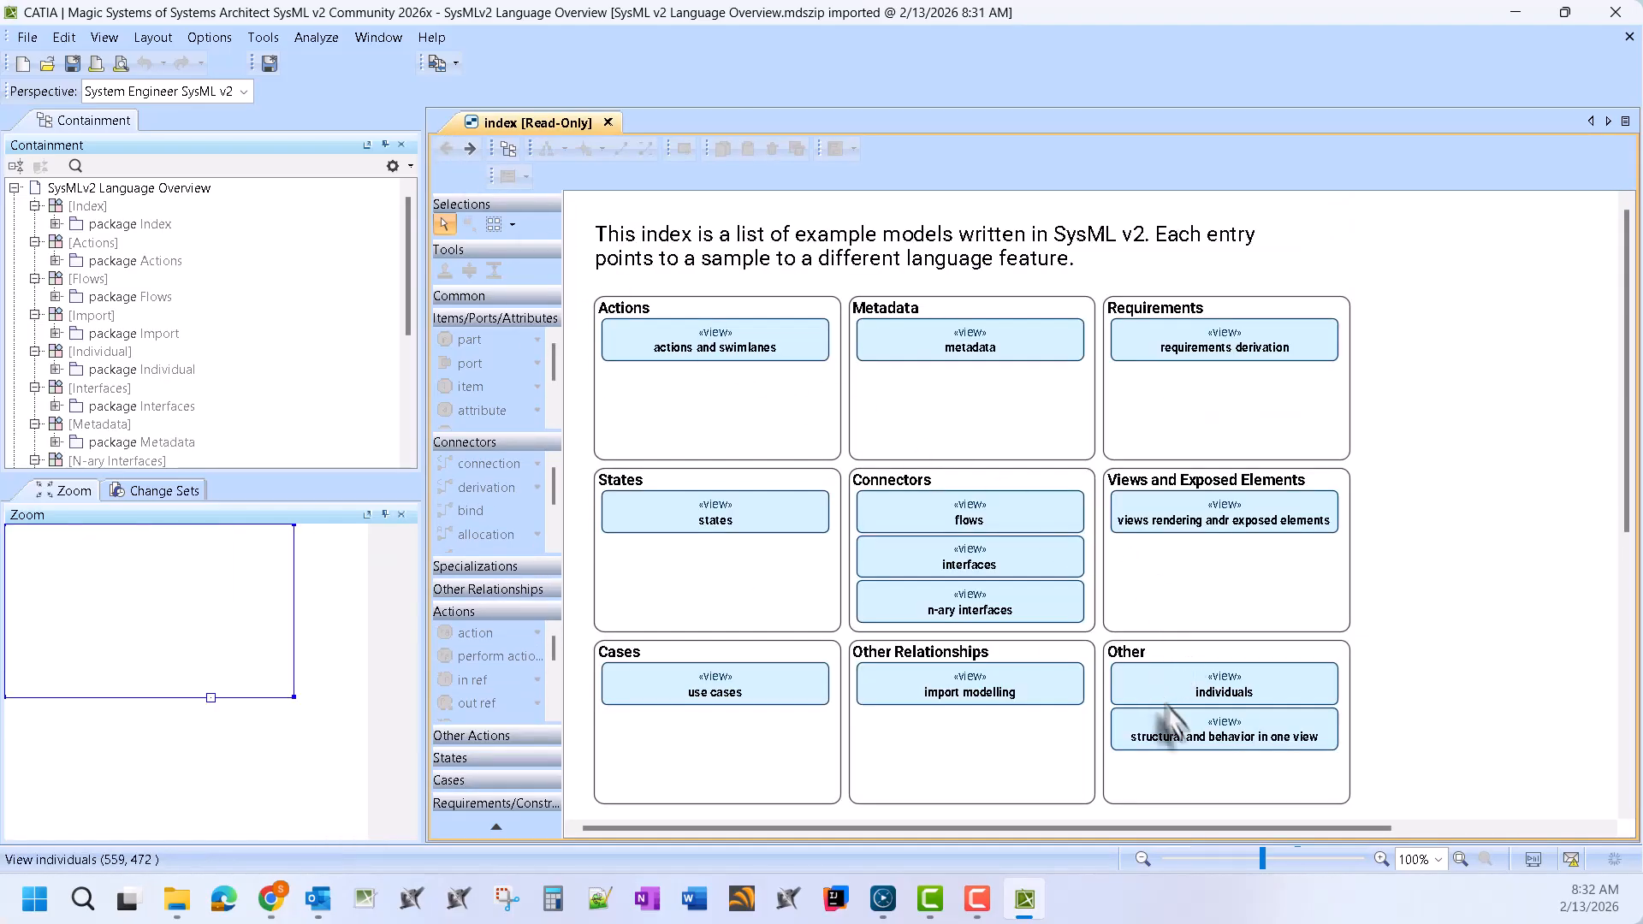
View the individuals diagram, then switch to The SysML v2 Book Sample window
double_click(1251, 685)
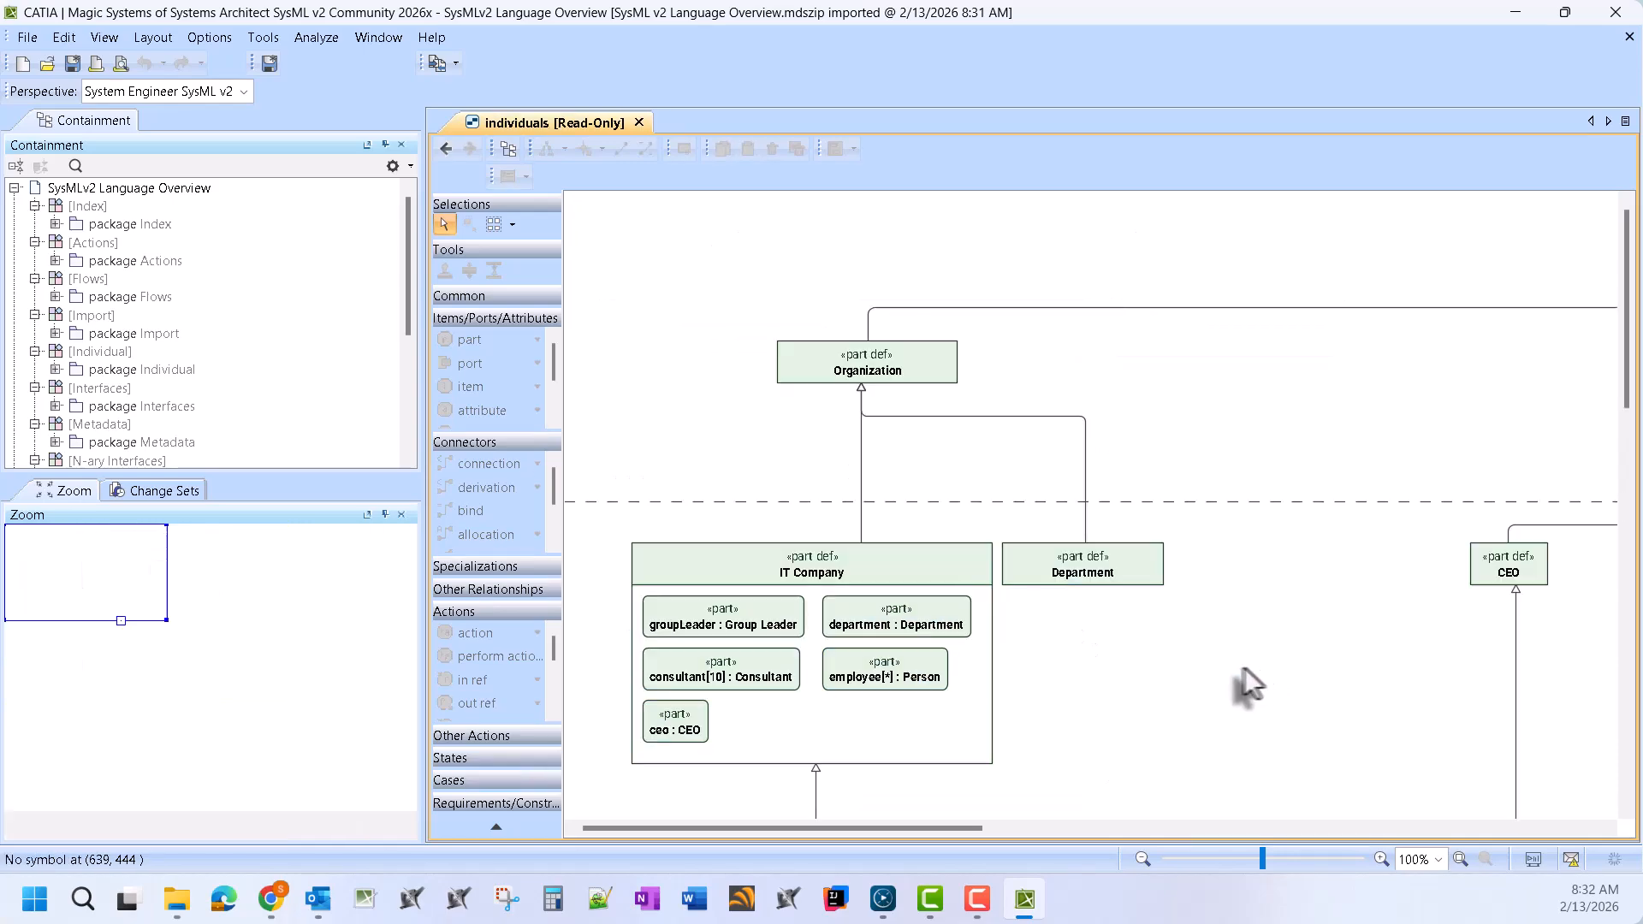
scroll(971, 551, down, 6)
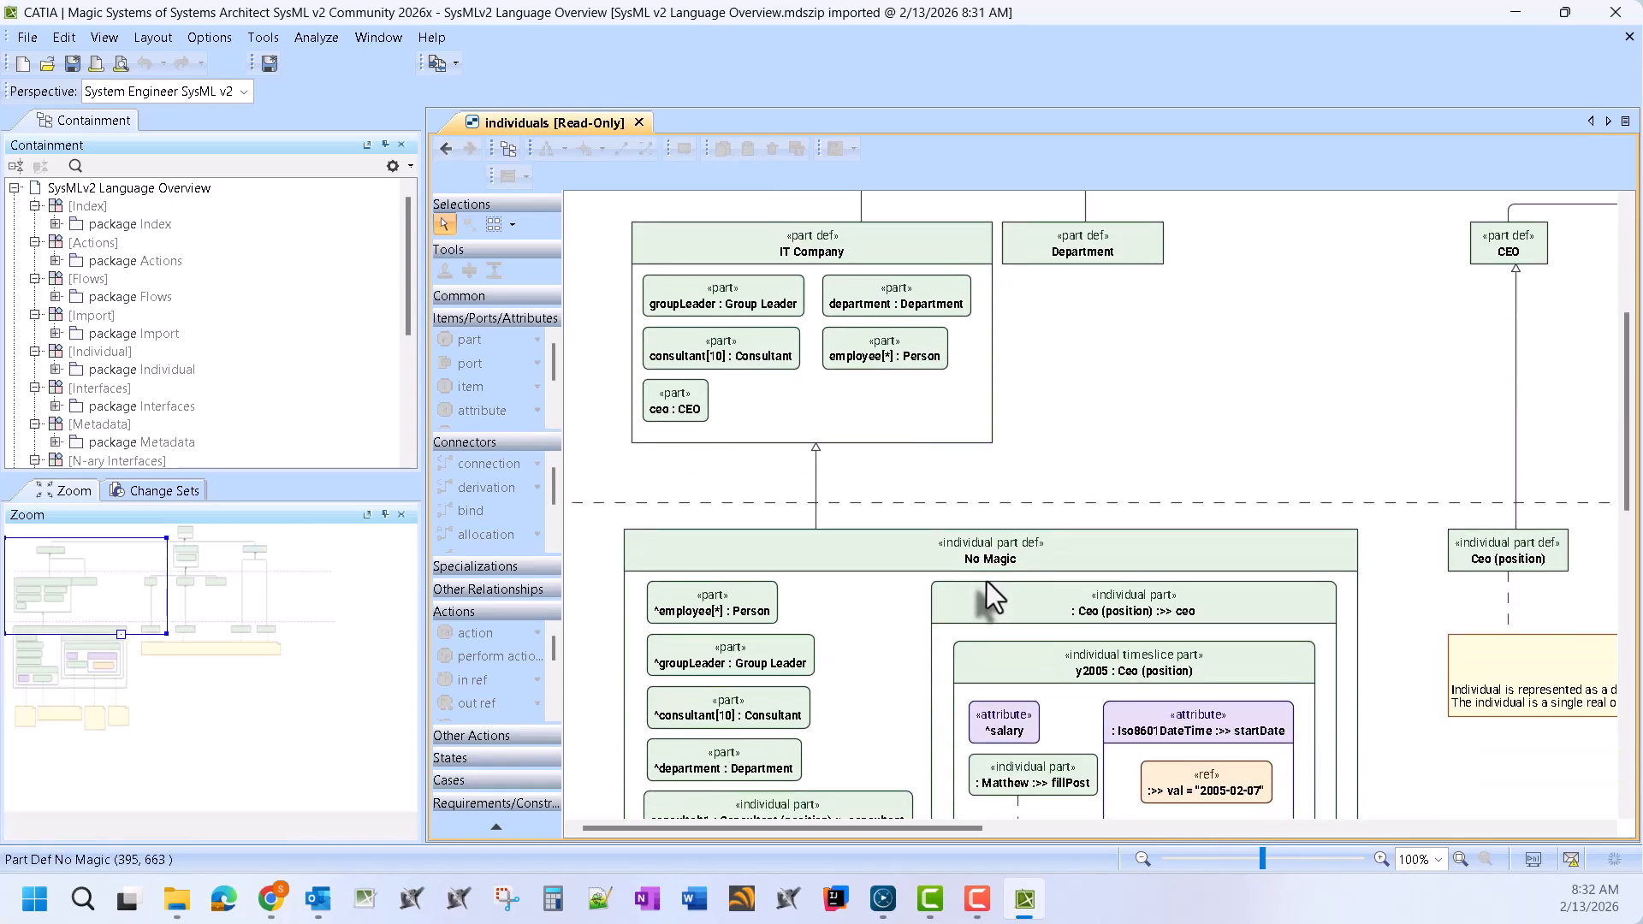
scroll(988, 590, down, 3)
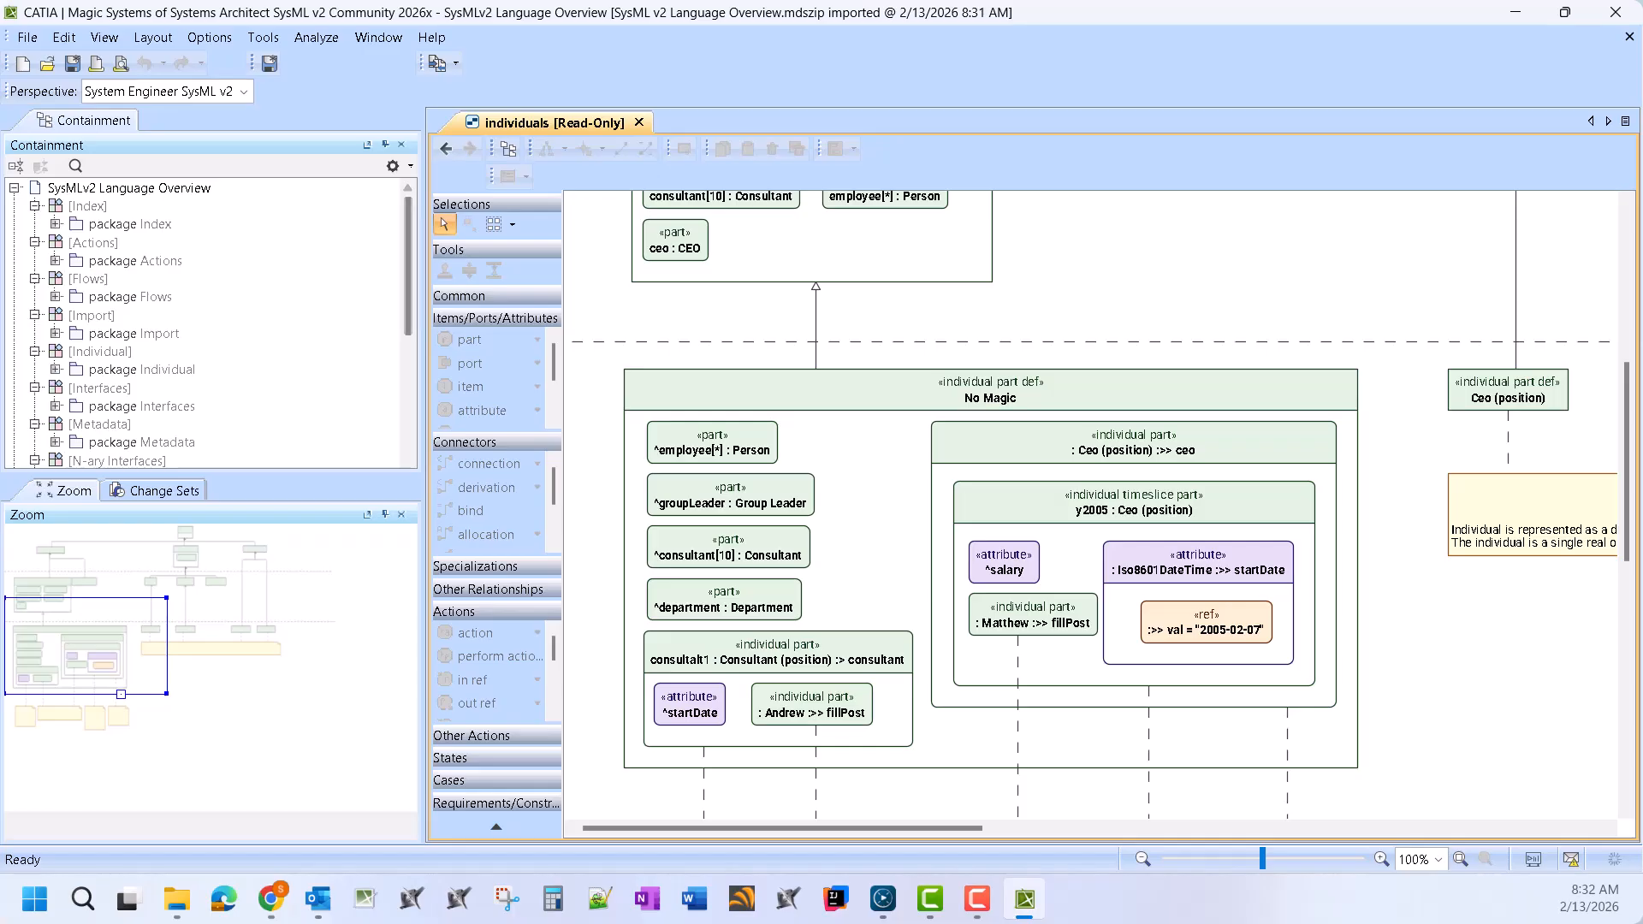
key(alt+Tab)
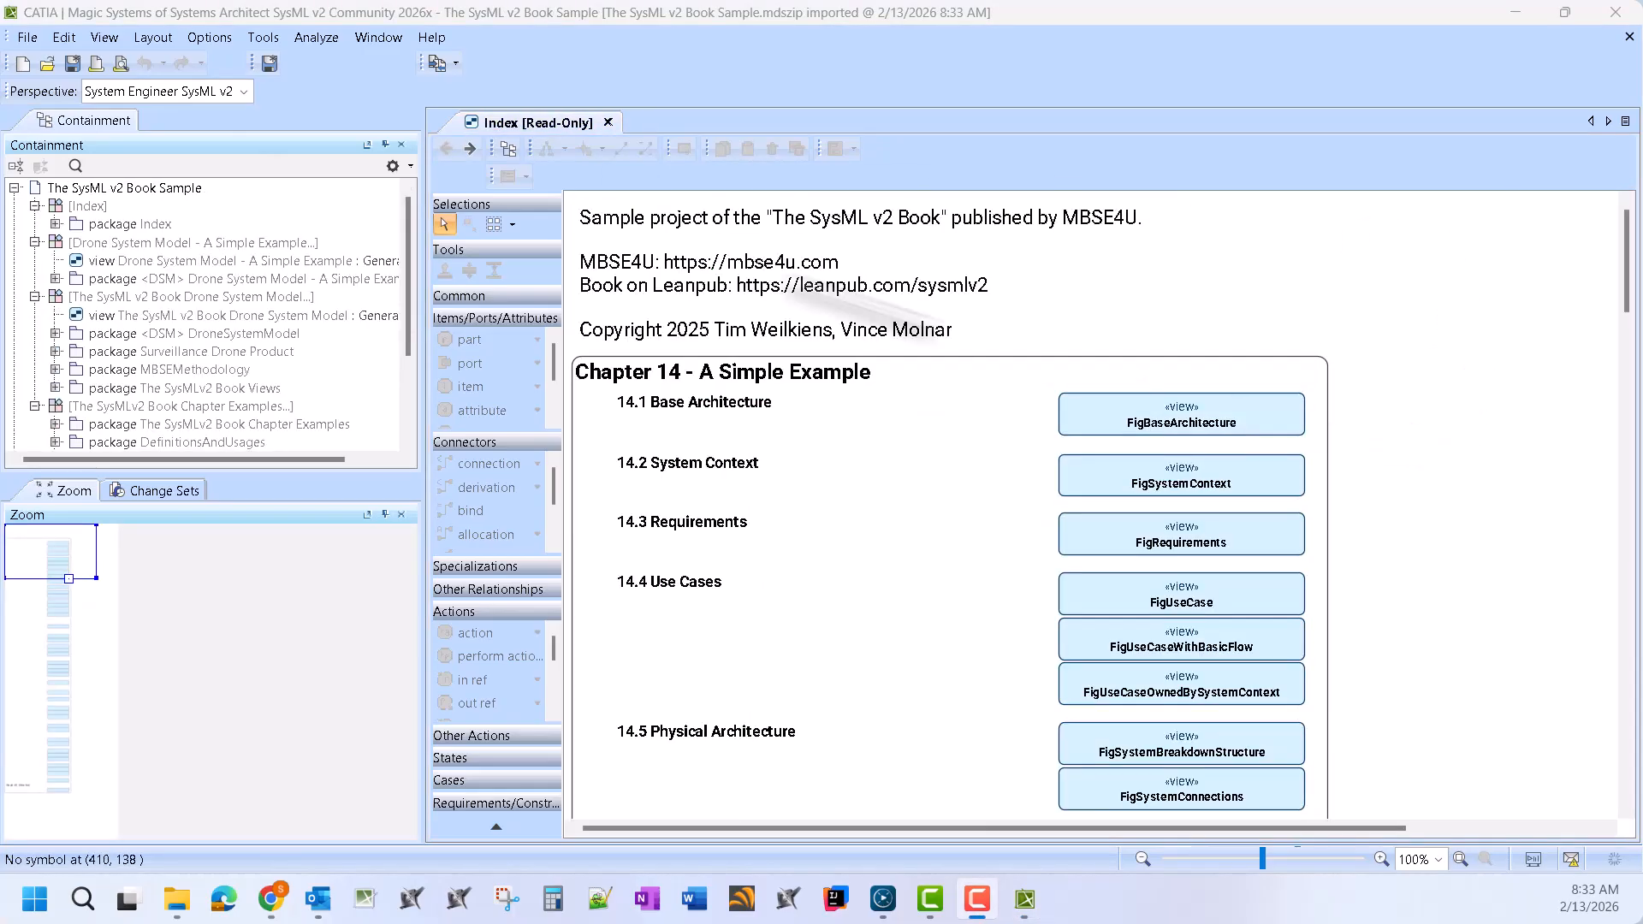